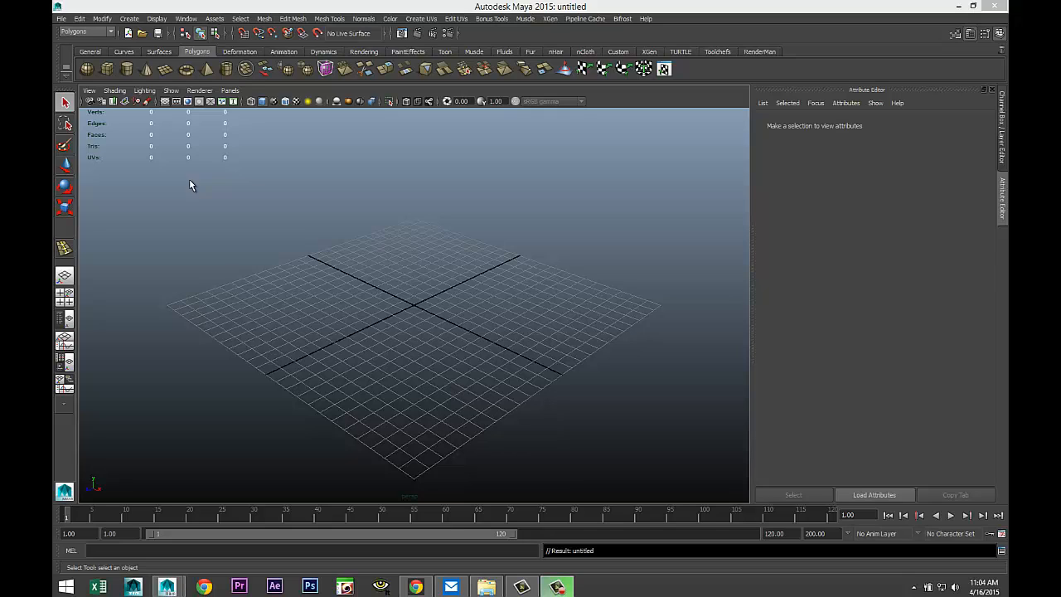
Step: Draw a thin polygon cylinder at the grid centre and show its construction settings
{"action": "left_click", "coordinate": [127, 68]}
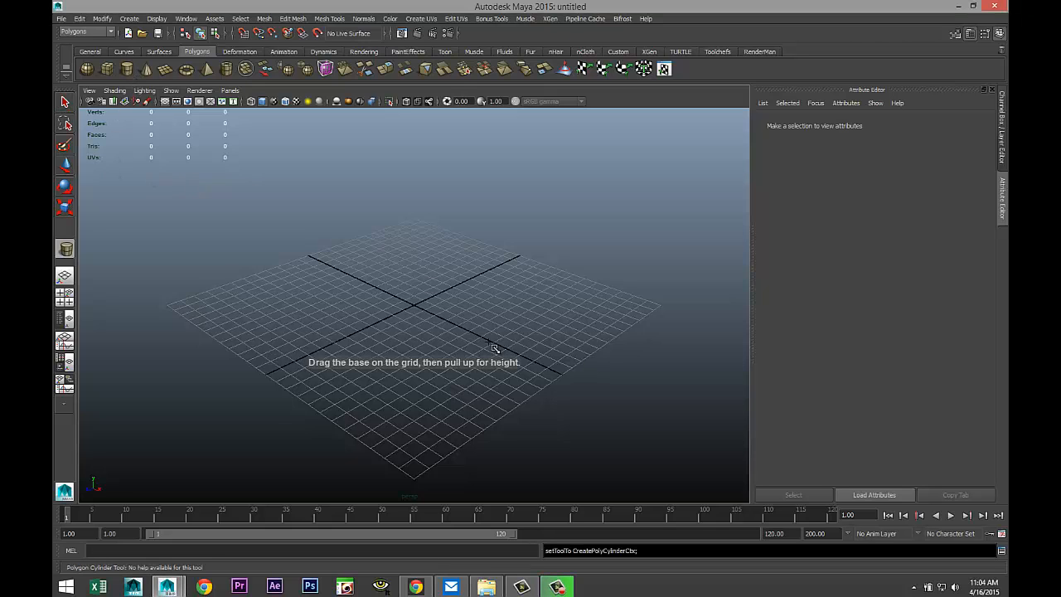
{"action": "mouse_move", "coordinate": [418, 309]}
{"action": "left_mouse_down"}
{"action": "mouse_move", "coordinate": [519, 336]}
{"action": "mouse_move", "coordinate": [527, 294]}
{"action": "left_mouse_up"}
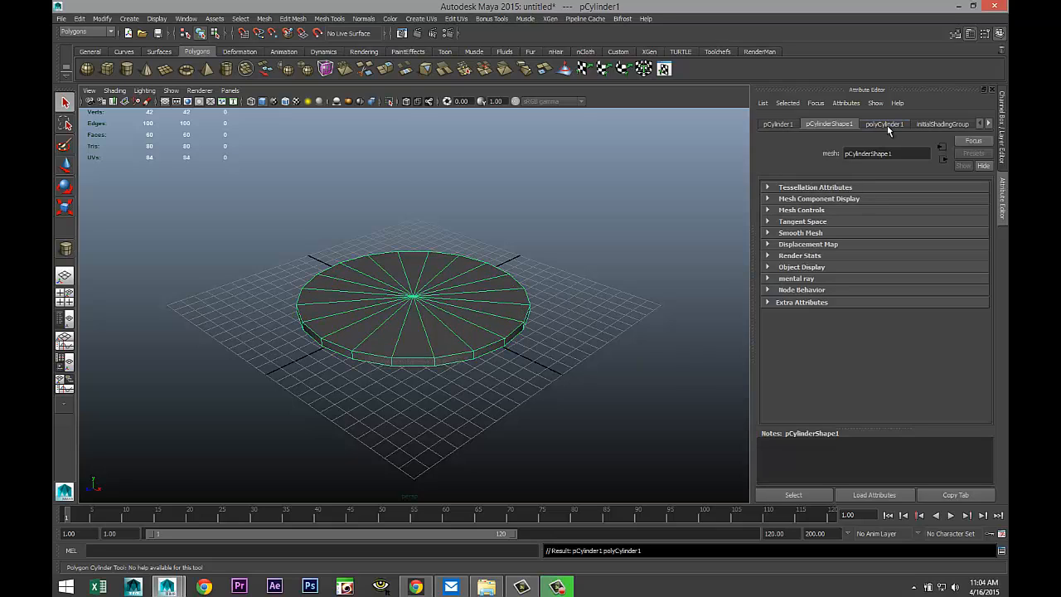
{"action": "left_click", "coordinate": [889, 126]}
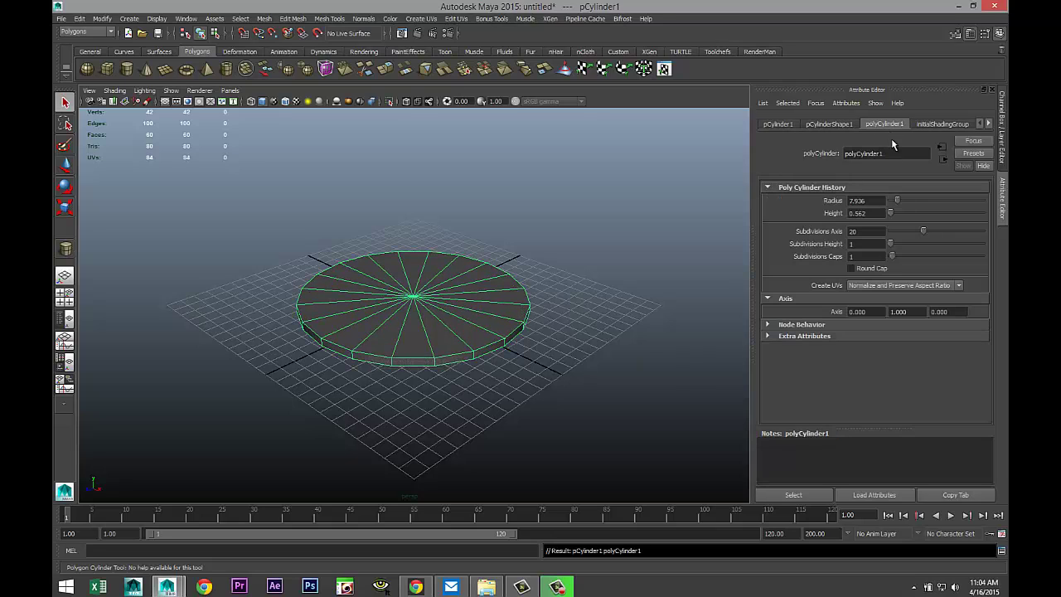
Step: Set polyCylinder1 to 30 axis subdivisions and 5 cap subdivisions
{"action": "left_click", "coordinate": [870, 231]}
{"action": "type", "text": "30"}
{"action": "key", "text": "Return"}
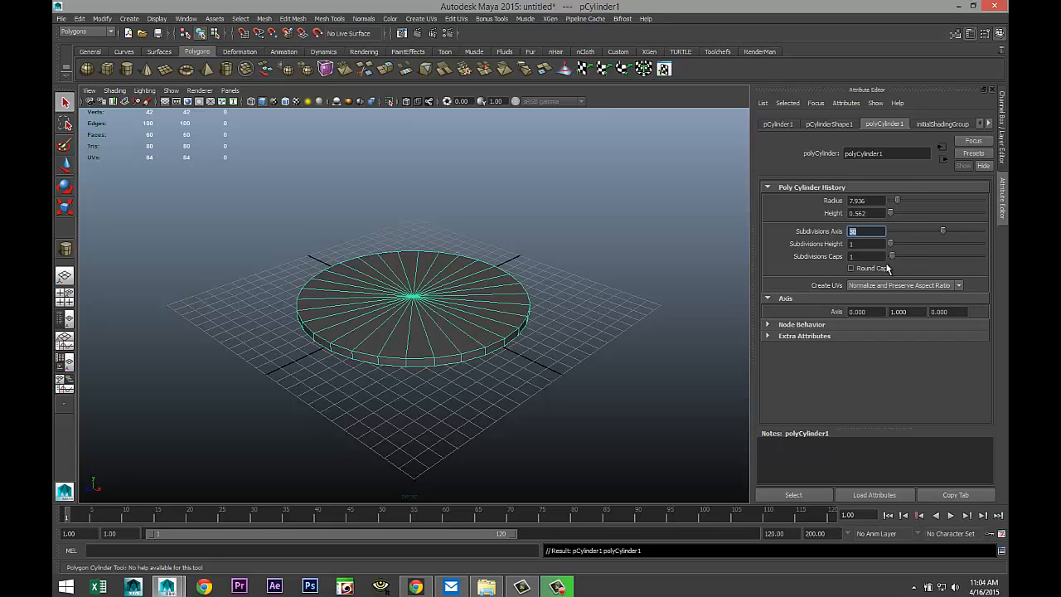
{"action": "double_click", "coordinate": [862, 256]}
{"action": "type", "text": "4"}
{"action": "key", "text": "Return"}
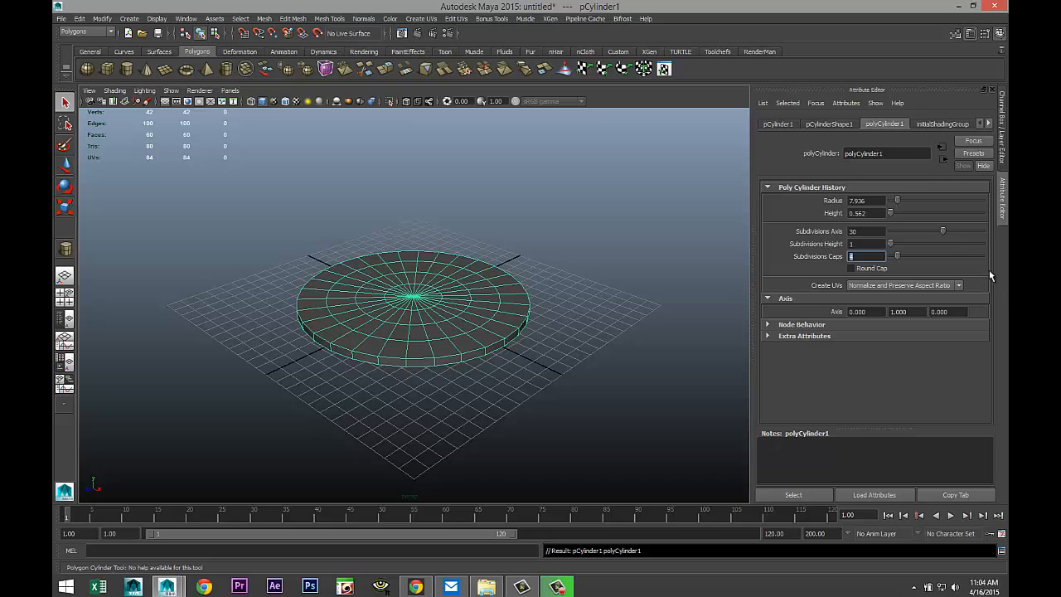
{"action": "type", "text": "5"}
{"action": "key", "text": "Return"}
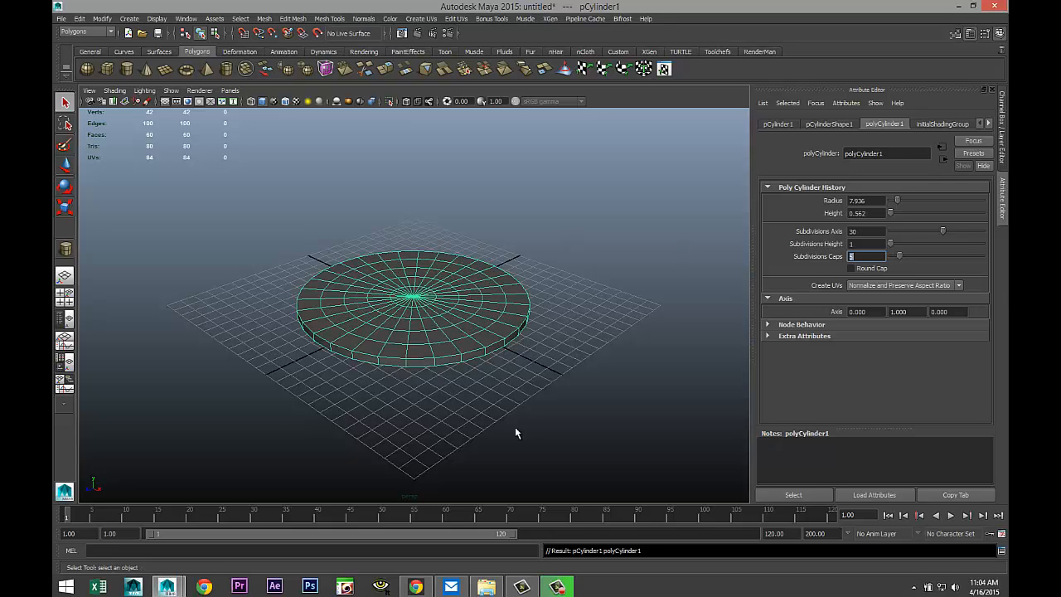
Step: Reselect the disc and switch it into edge component mode
{"action": "left_click", "coordinate": [521, 427]}
{"action": "scroll", "coordinate": [524, 426], "scroll_direction": "up", "scroll_amount": 3}
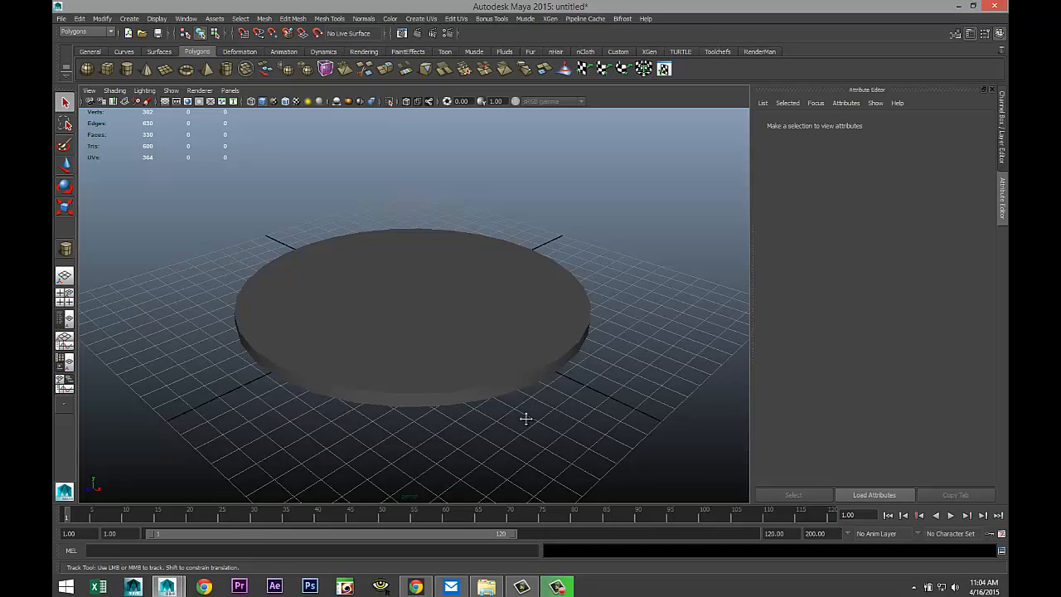
{"action": "left_click_drag", "start_coordinate": [526, 425], "coordinate": [535, 415], "text": "alt"}
{"action": "left_click", "coordinate": [531, 383]}
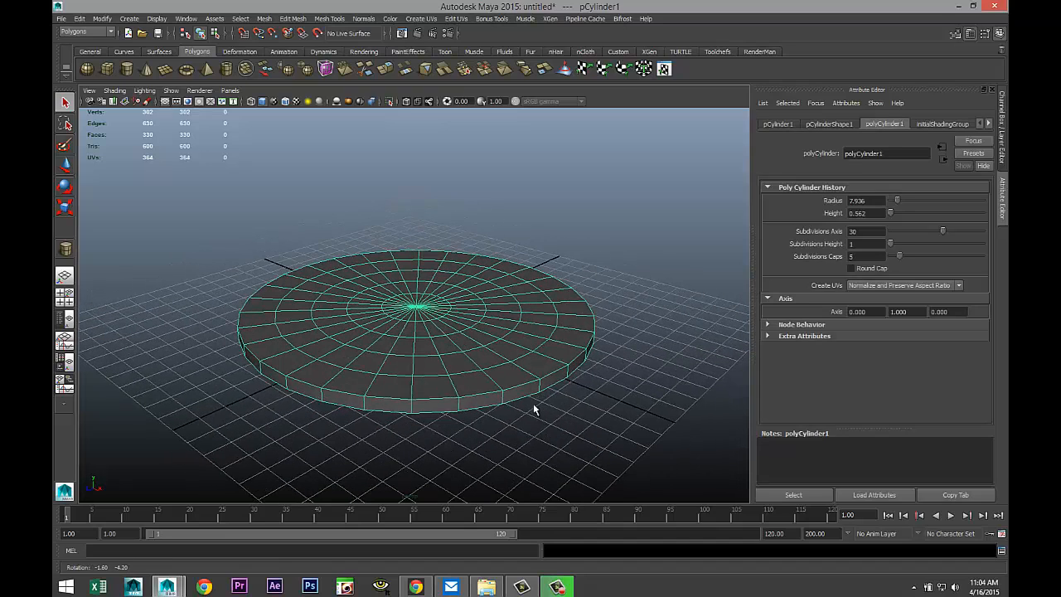
{"action": "right_click", "coordinate": [426, 373]}
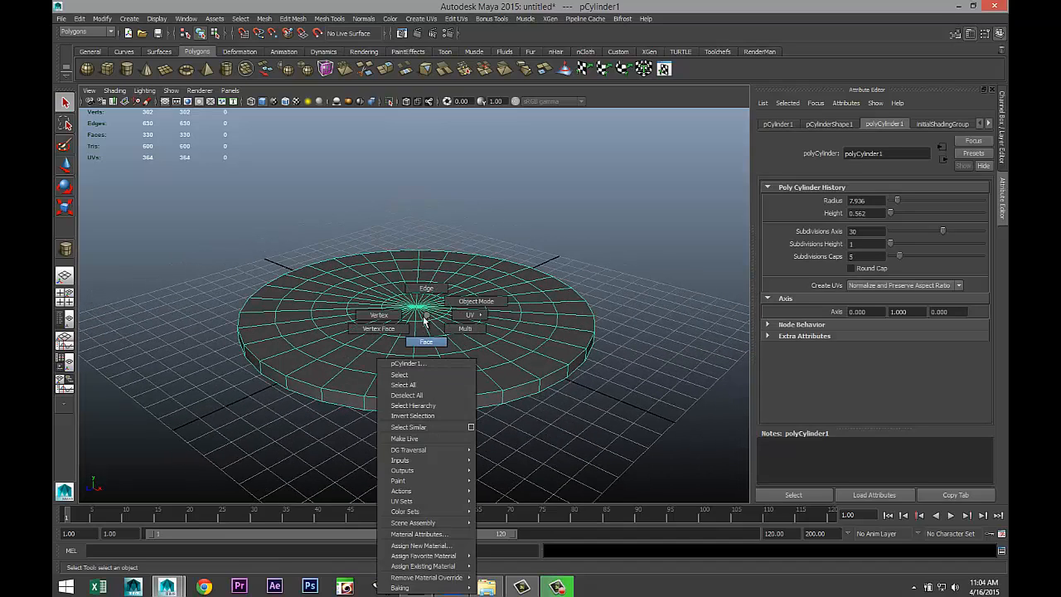
{"action": "right_click_drag", "start_coordinate": [425, 369], "coordinate": [426, 289]}
{"action": "scroll", "coordinate": [384, 362], "scroll_direction": "up", "scroll_amount": 2}
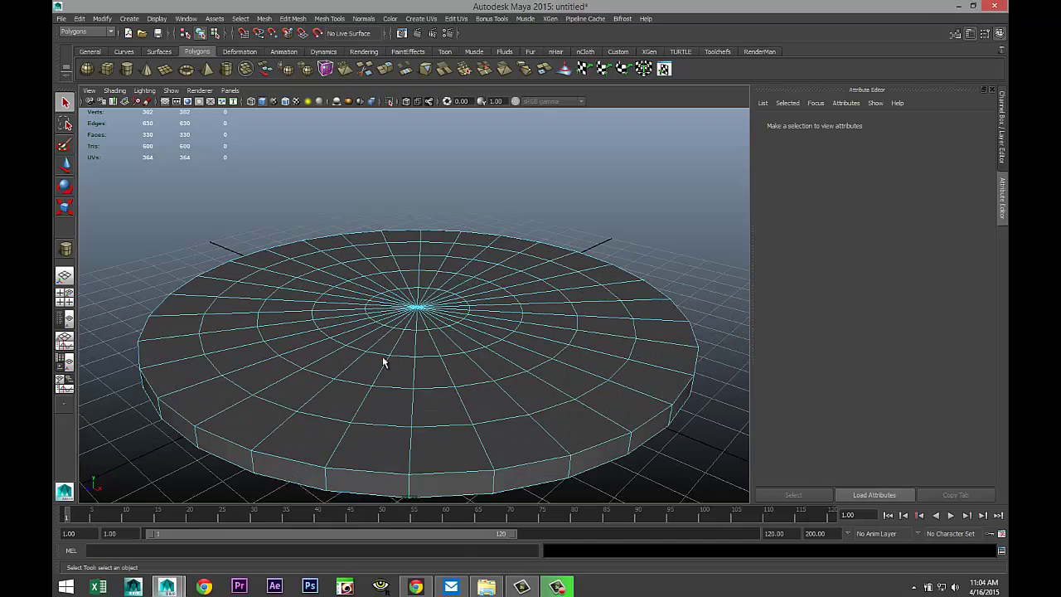
Step: In the maximized Top view, marquee the centre spoke edges and delete them
{"action": "left_click", "coordinate": [65, 317]}
{"action": "key", "text": "space"}
{"action": "scroll", "coordinate": [424, 317], "scroll_direction": "up", "scroll_amount": 2}
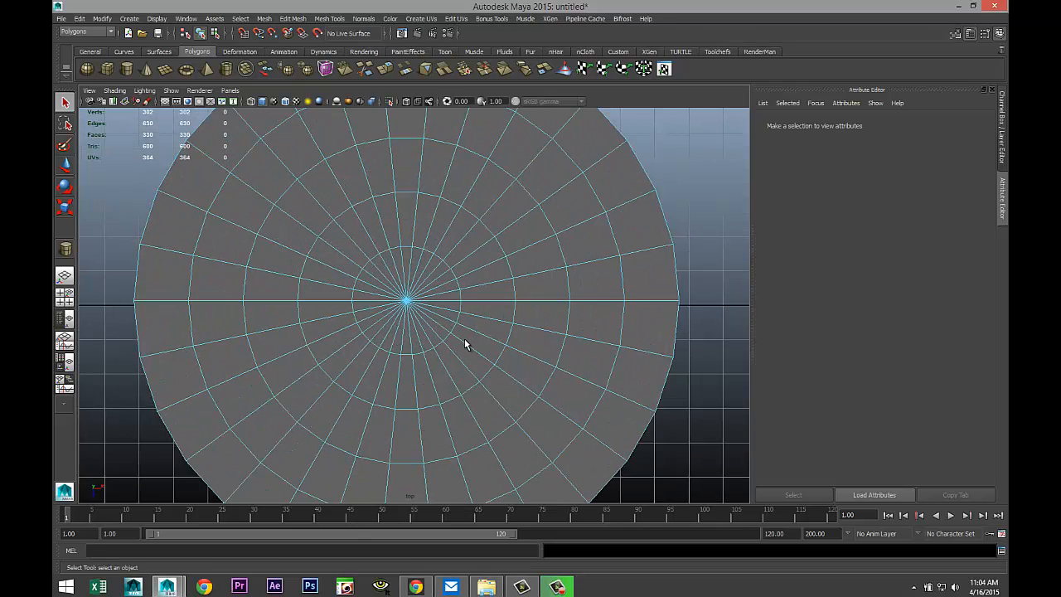
{"action": "scroll", "coordinate": [464, 339], "scroll_direction": "up", "scroll_amount": 2}
{"action": "right_click_drag", "start_coordinate": [397, 273], "coordinate": [398, 286]}
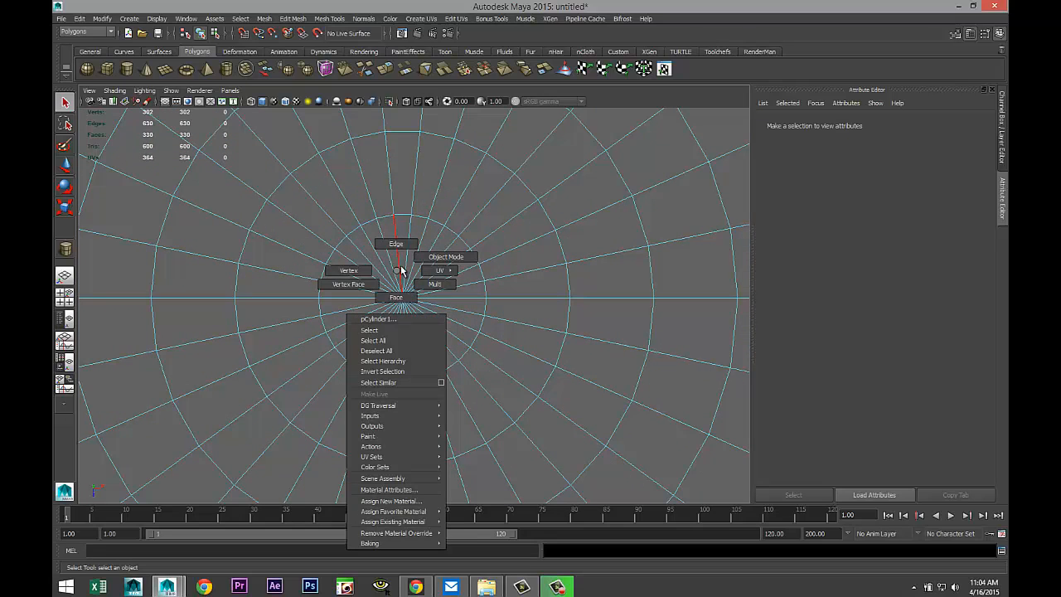
{"action": "left_click_drag", "start_coordinate": [377, 263], "coordinate": [438, 335]}
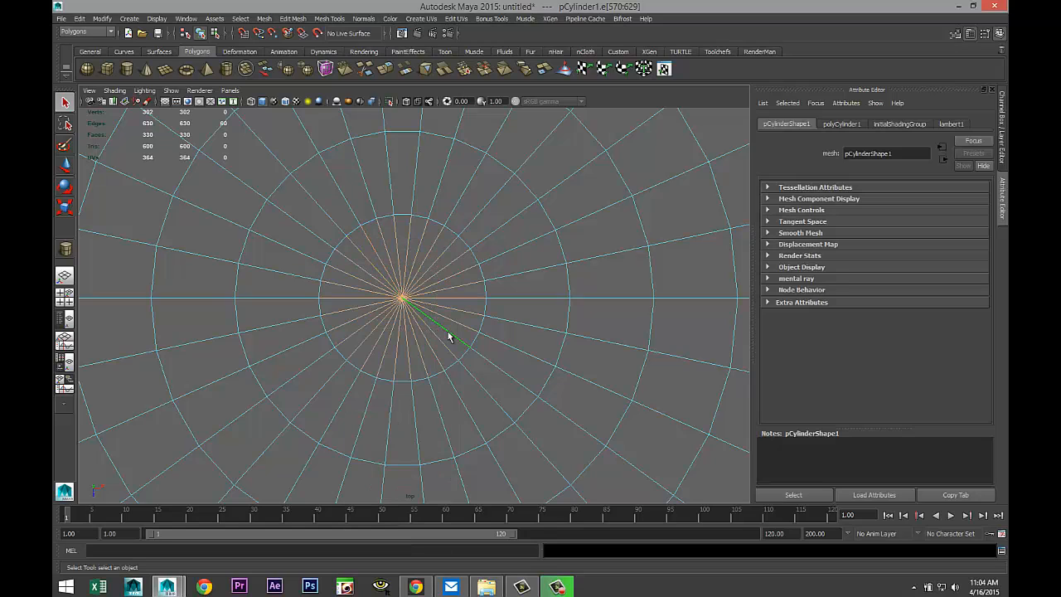
{"action": "key", "text": "Delete"}
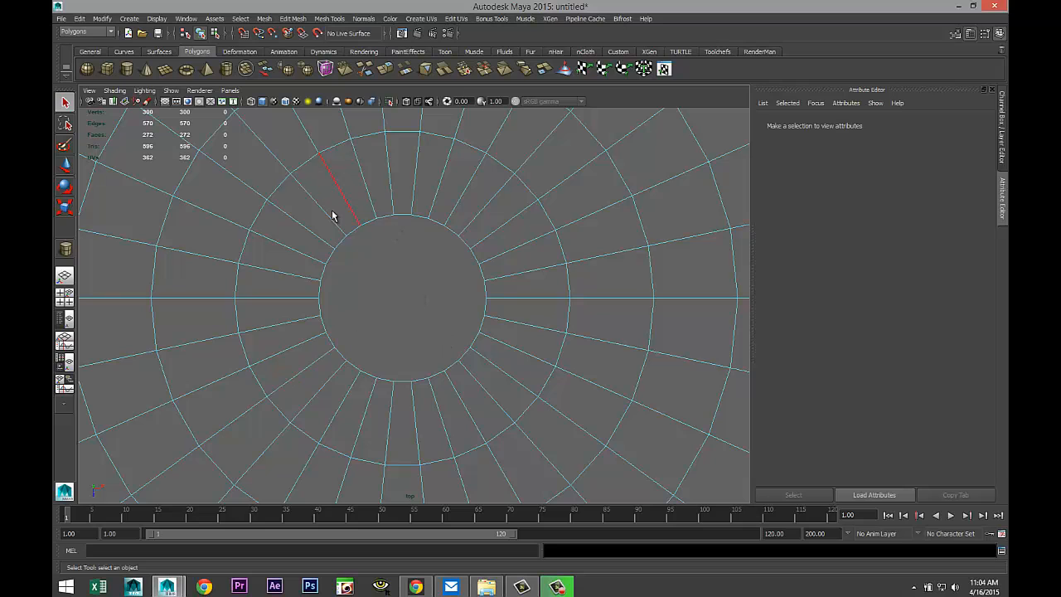
Step: In perspective, try deleting selected cap edge rings, then undo to restore them
{"action": "left_click", "coordinate": [64, 298]}
{"action": "key", "text": "space"}
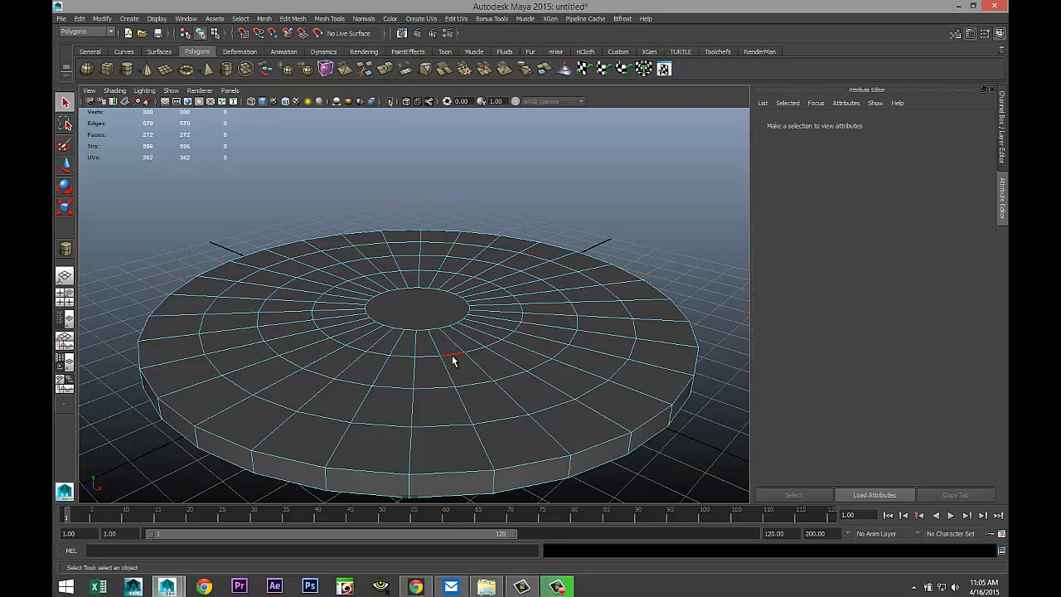
{"action": "left_click", "coordinate": [438, 428]}
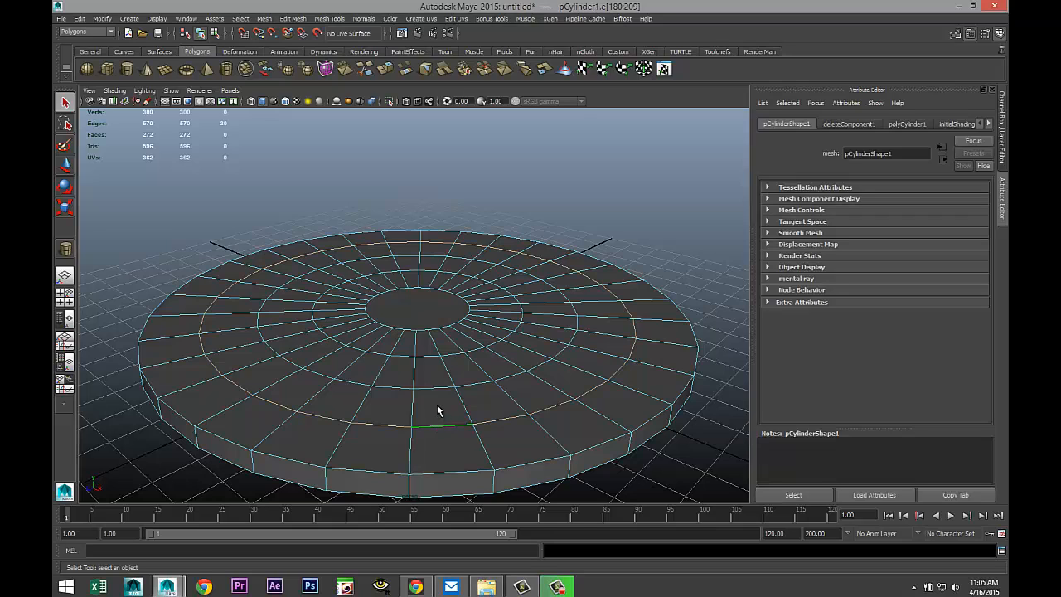
{"action": "left_click", "coordinate": [440, 385], "text": "shift"}
{"action": "left_click", "coordinate": [422, 334], "text": "shift"}
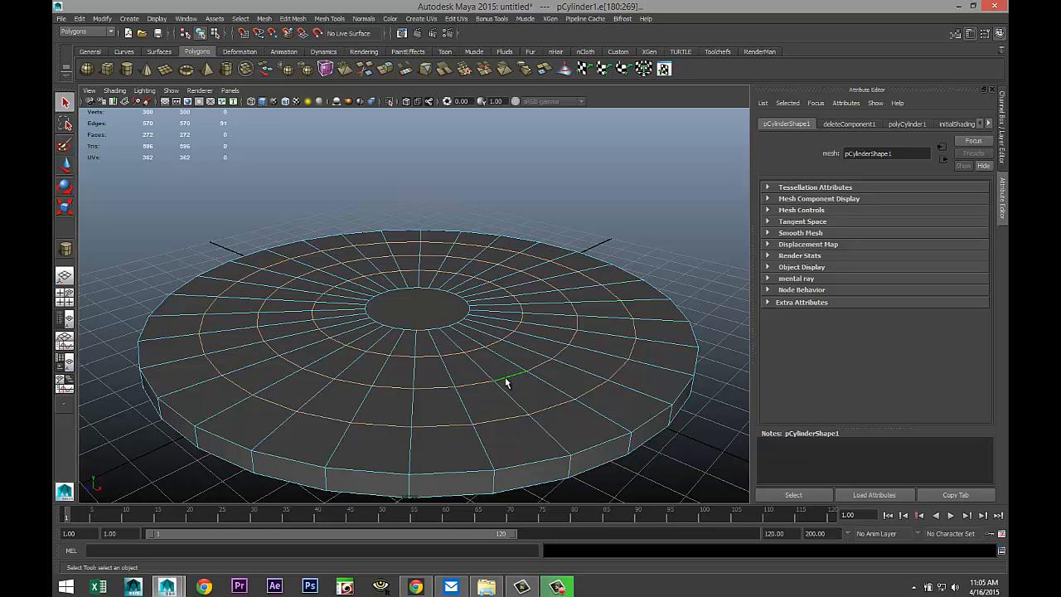
{"action": "key", "text": "ctrl+z"}
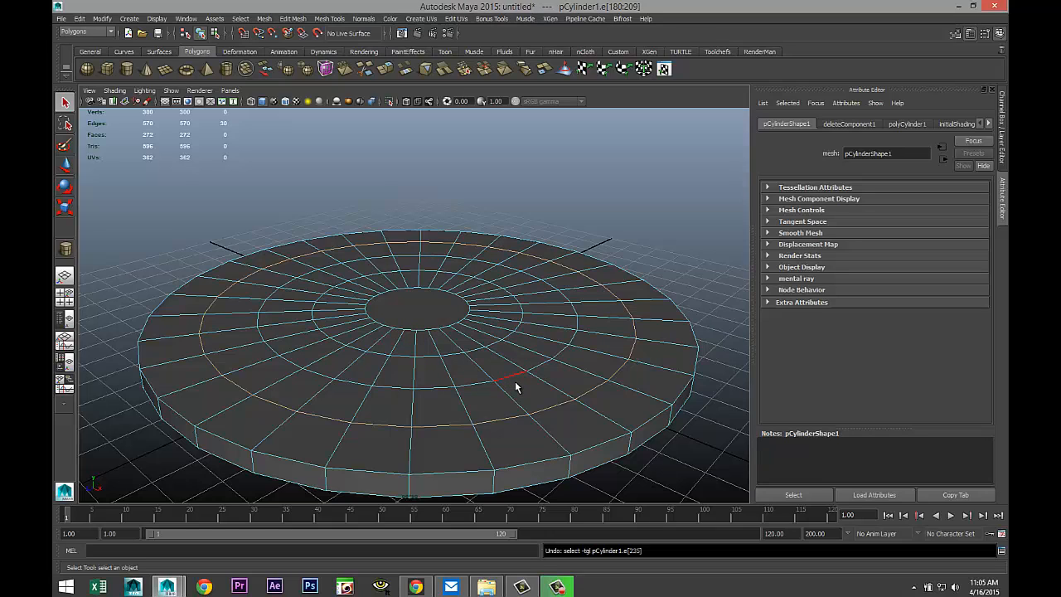
{"action": "key", "text": "Delete"}
{"action": "key", "text": "ctrl+z"}
{"action": "key", "text": "ctrl+z"}
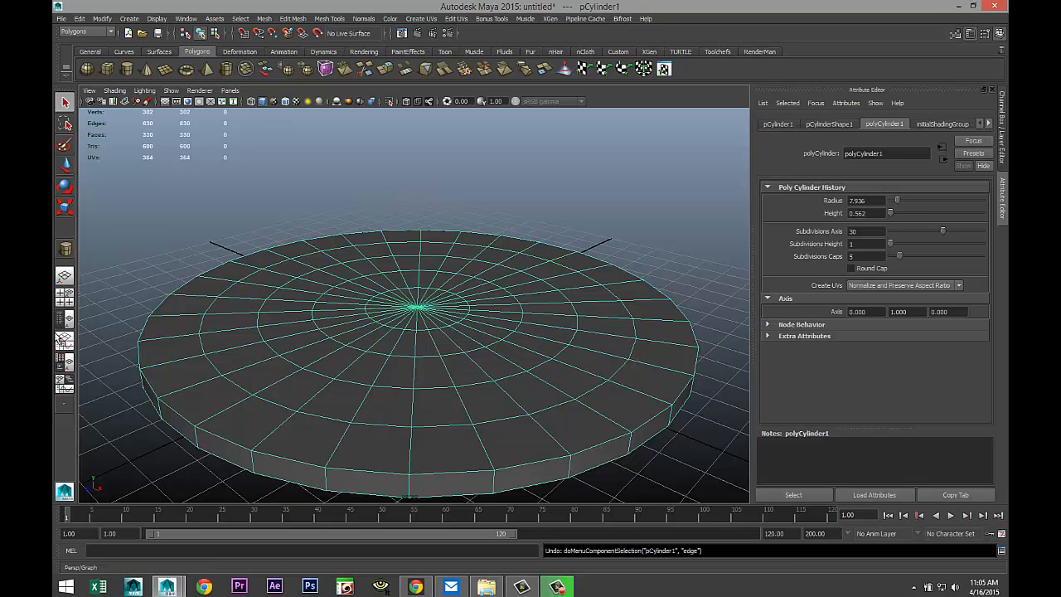
Step: Back in Top view edge mode, delete the disc's centre spokes again
{"action": "left_click", "coordinate": [64, 298]}
{"action": "key", "text": "space"}
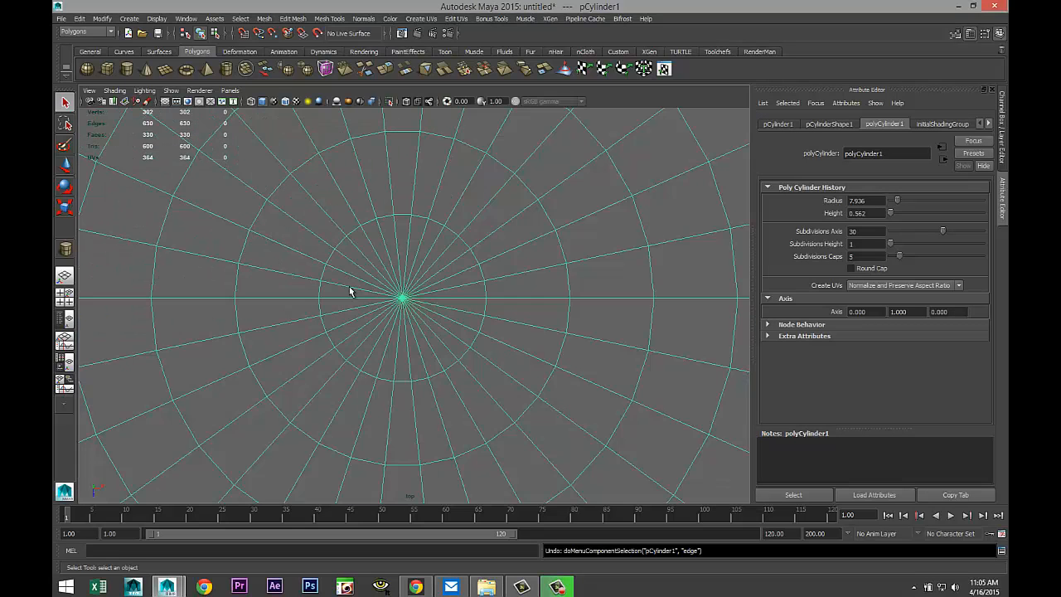
{"action": "right_click_drag", "start_coordinate": [394, 263], "coordinate": [386, 239]}
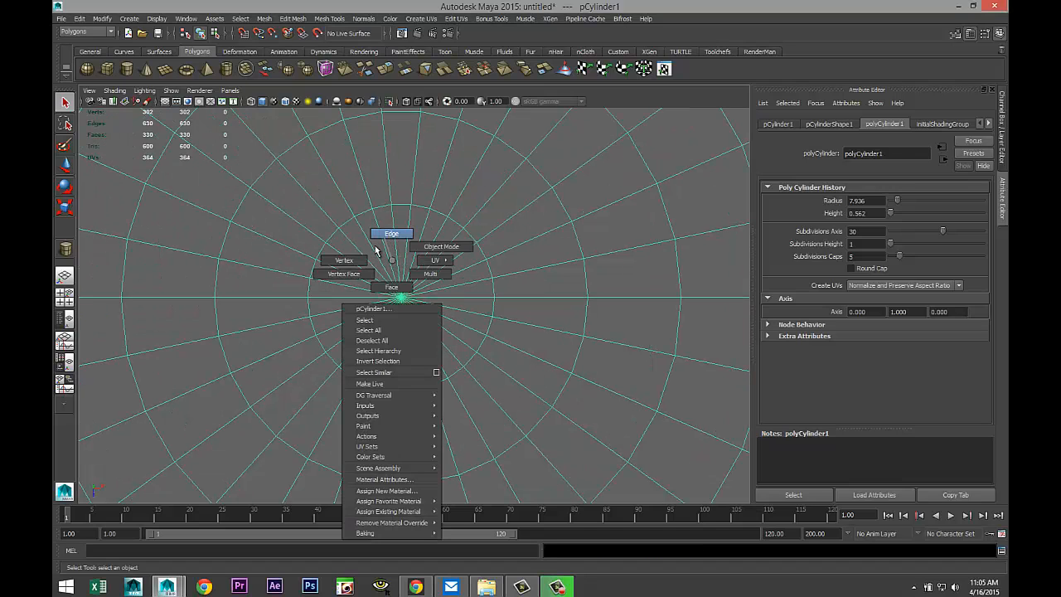
{"action": "left_click", "coordinate": [445, 333]}
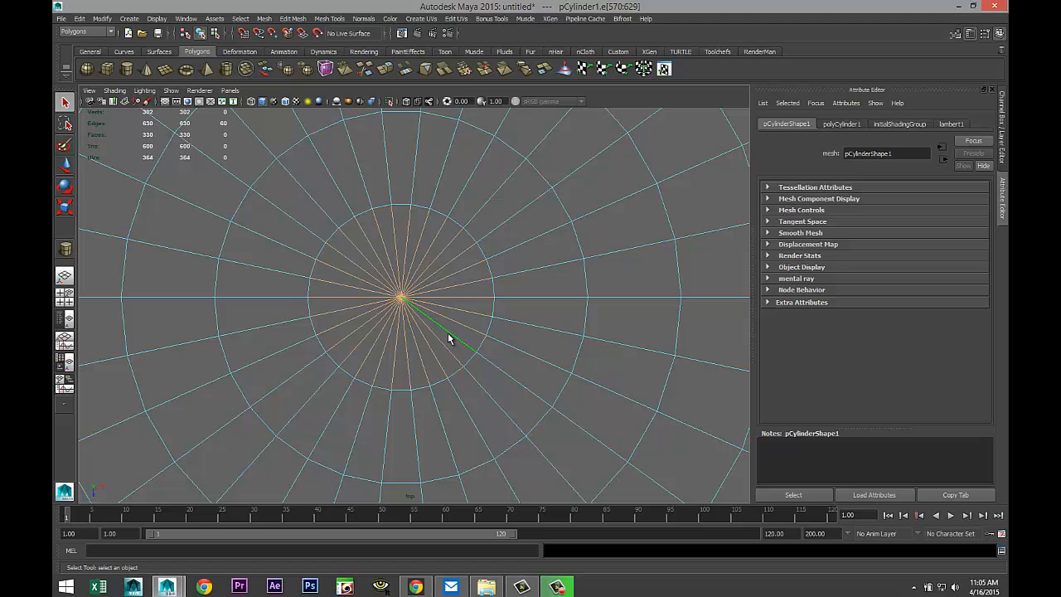
{"action": "key", "text": "Delete"}
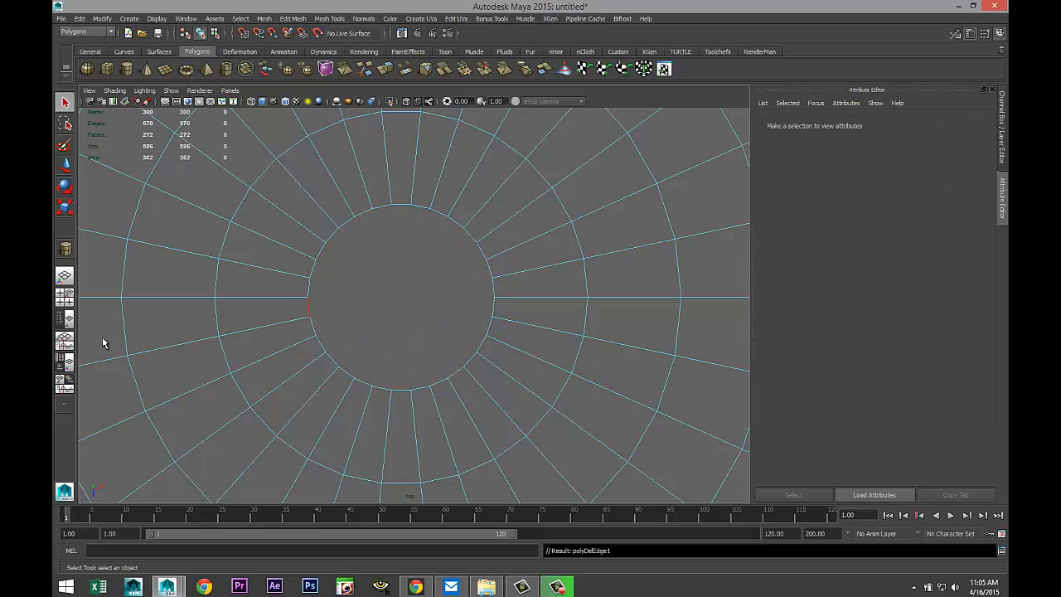
Step: In perspective, select the ring of edges bordering the disc's central face one by one
{"action": "left_click", "coordinate": [66, 296]}
{"action": "key", "text": "space"}
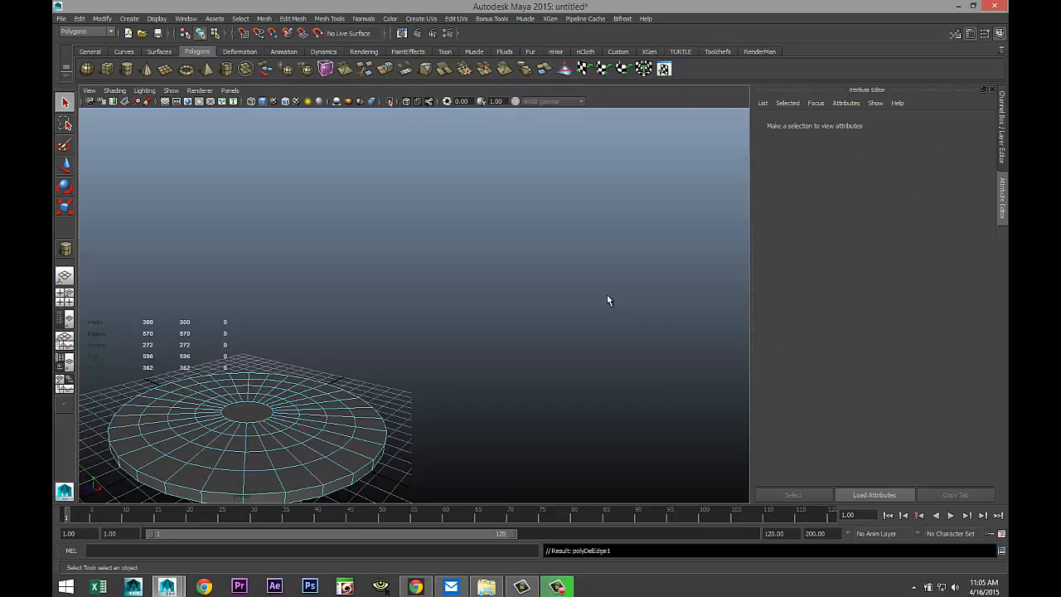
{"action": "left_click_drag", "start_coordinate": [607, 295], "coordinate": [481, 353], "text": "alt"}
{"action": "left_click", "coordinate": [423, 348]}
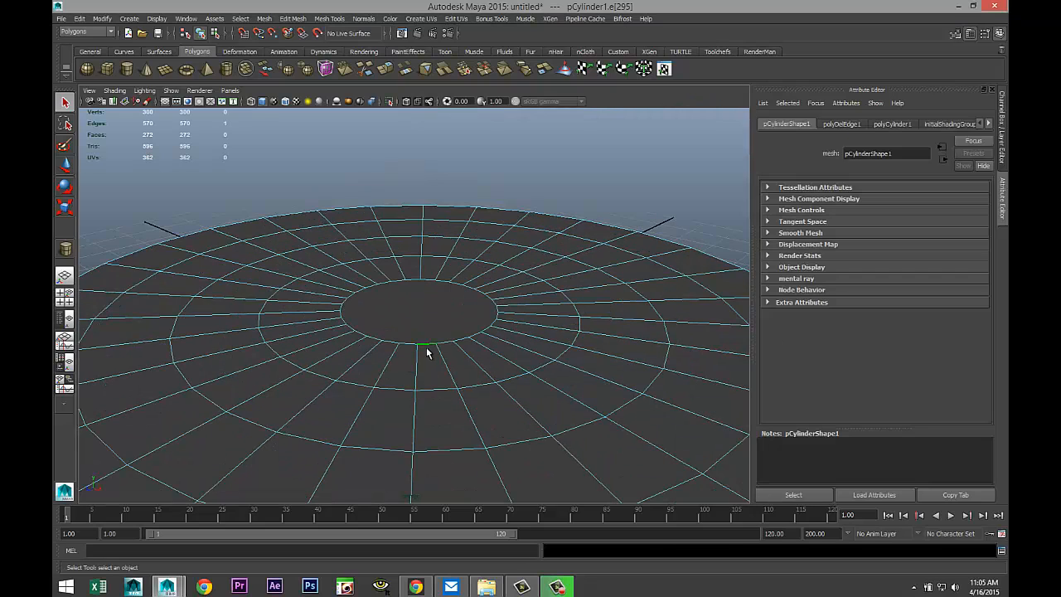
{"action": "left_click", "coordinate": [377, 342], "text": "shift"}
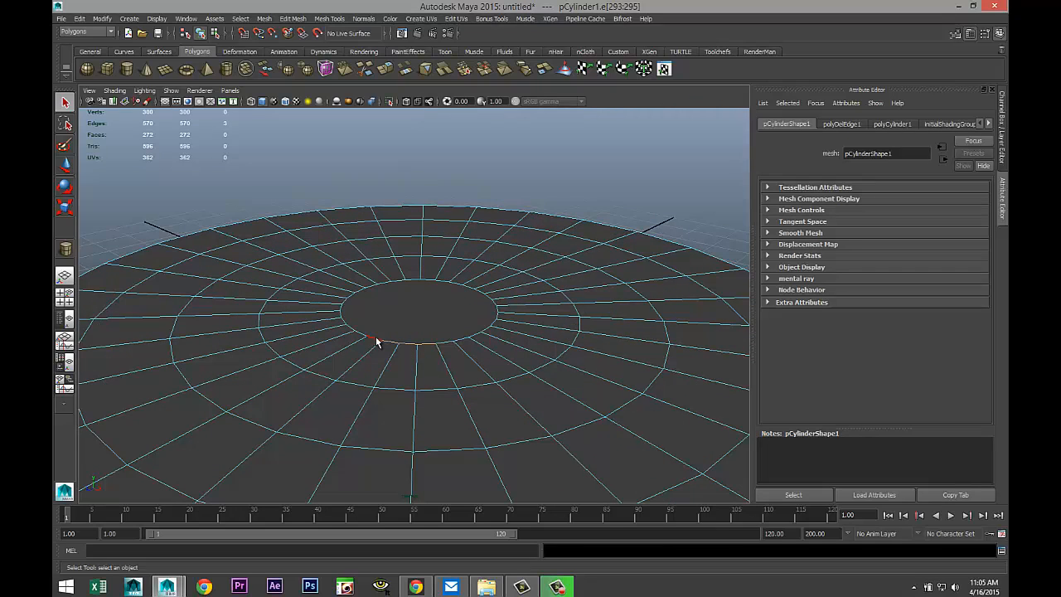
{"action": "scroll", "coordinate": [358, 330], "scroll_direction": "up", "scroll_amount": 1}
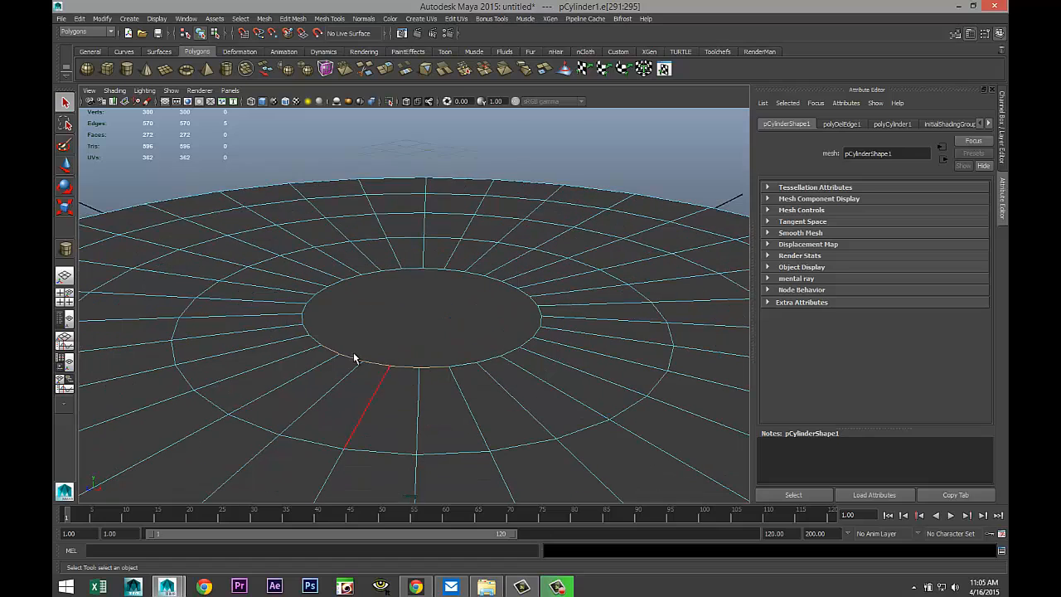
{"action": "left_click", "coordinate": [316, 342], "text": "shift"}
{"action": "left_click", "coordinate": [303, 303], "text": "shift"}
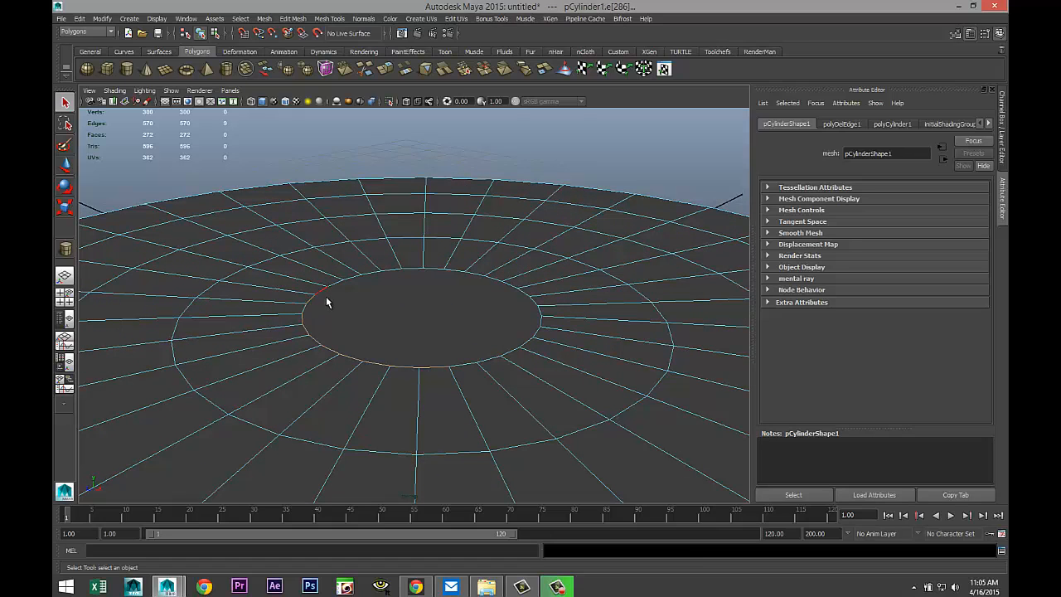
{"action": "left_click", "coordinate": [327, 290], "text": "shift"}
{"action": "left_click", "coordinate": [375, 275], "text": "shift"}
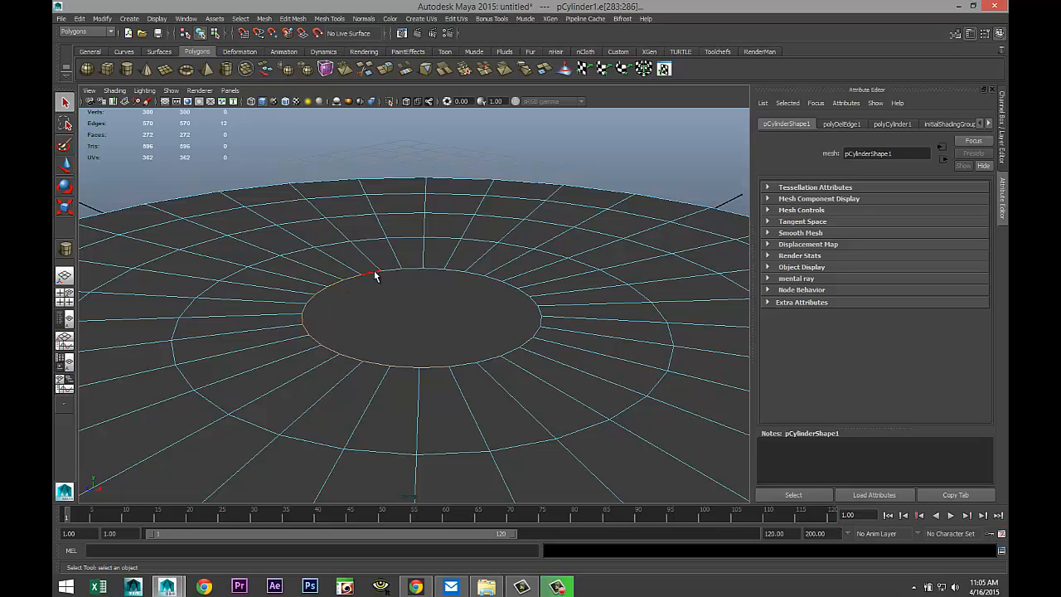
{"action": "left_click", "coordinate": [409, 269], "text": "shift"}
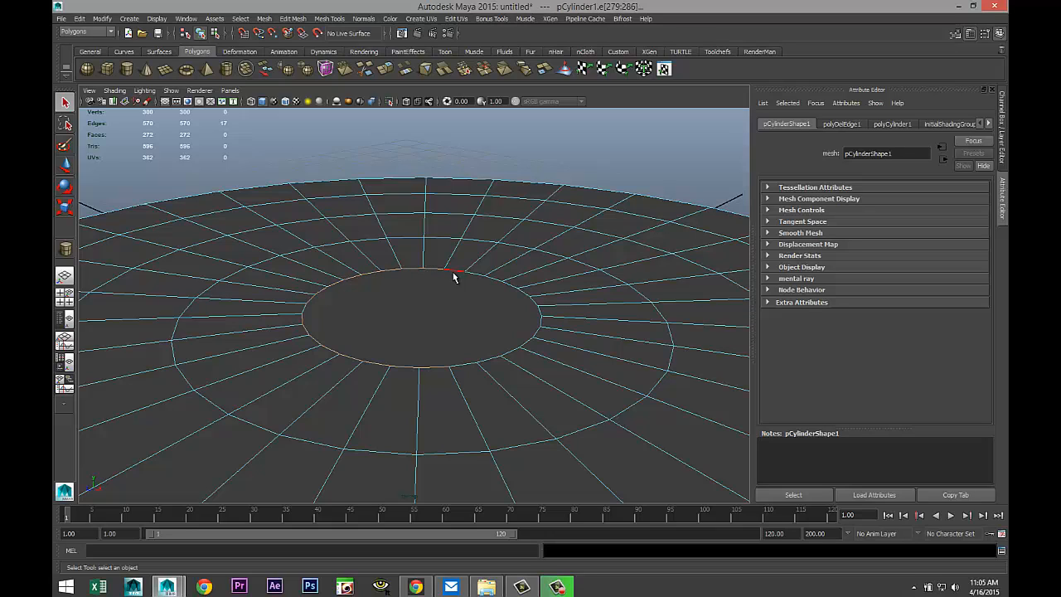
{"action": "left_click", "coordinate": [459, 273], "text": "shift"}
{"action": "left_click", "coordinate": [507, 287], "text": "shift"}
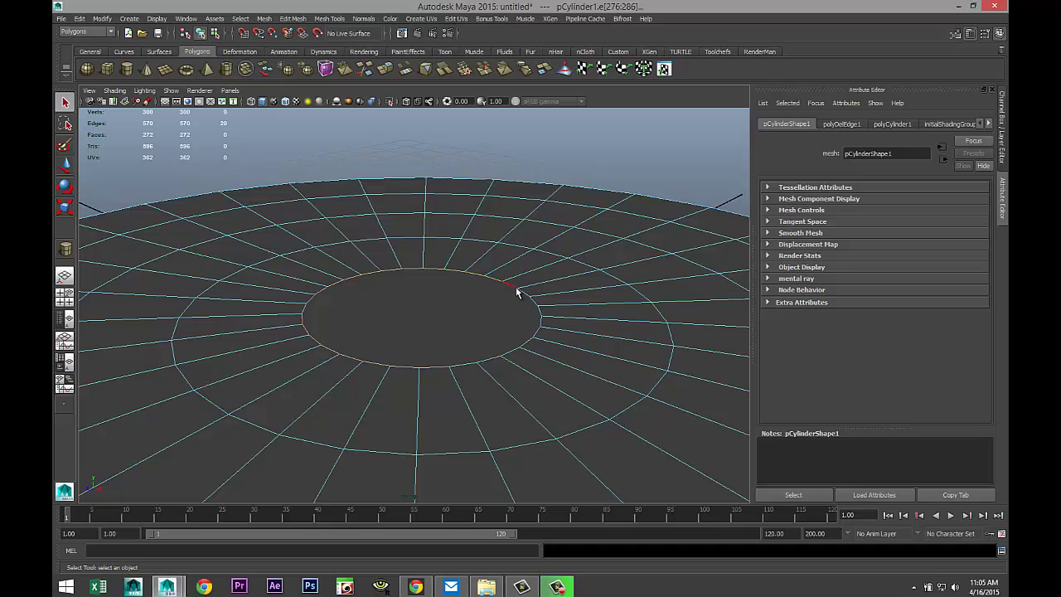
{"action": "left_click", "coordinate": [536, 335], "text": "shift"}
{"action": "left_click", "coordinate": [507, 357], "text": "shift"}
{"action": "left_click", "coordinate": [485, 363], "text": "shift"}
{"action": "scroll", "coordinate": [414, 365], "scroll_direction": "down", "scroll_amount": 2}
Step: Add the second and third edge loops and move them slightly up in Y to dome the top
{"action": "left_click", "coordinate": [462, 403], "text": "shift"}
{"action": "scroll", "coordinate": [461, 404], "scroll_direction": "down", "scroll_amount": 2}
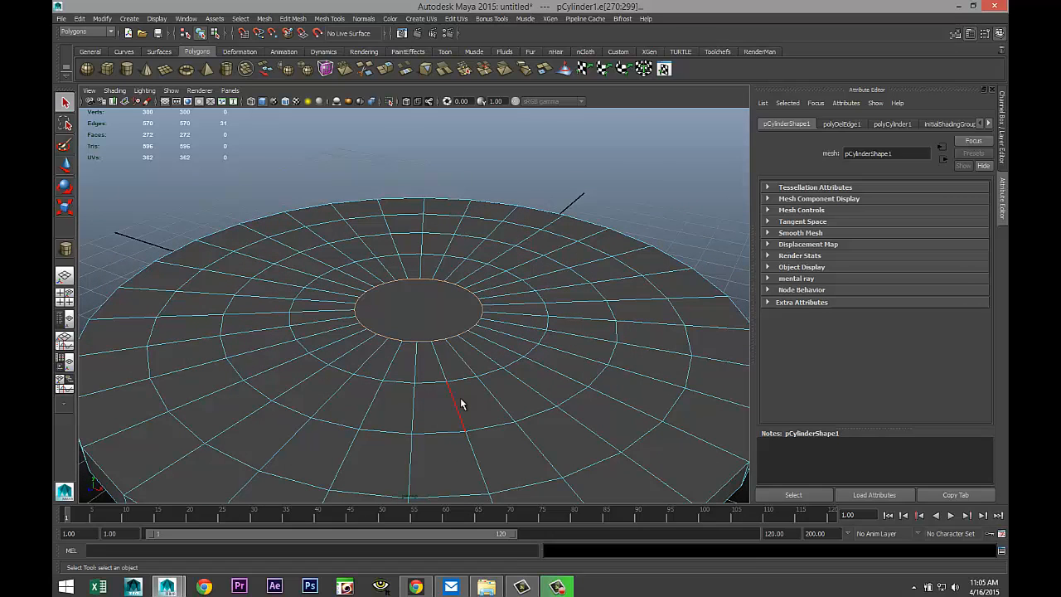
{"action": "double_click", "coordinate": [468, 374]}
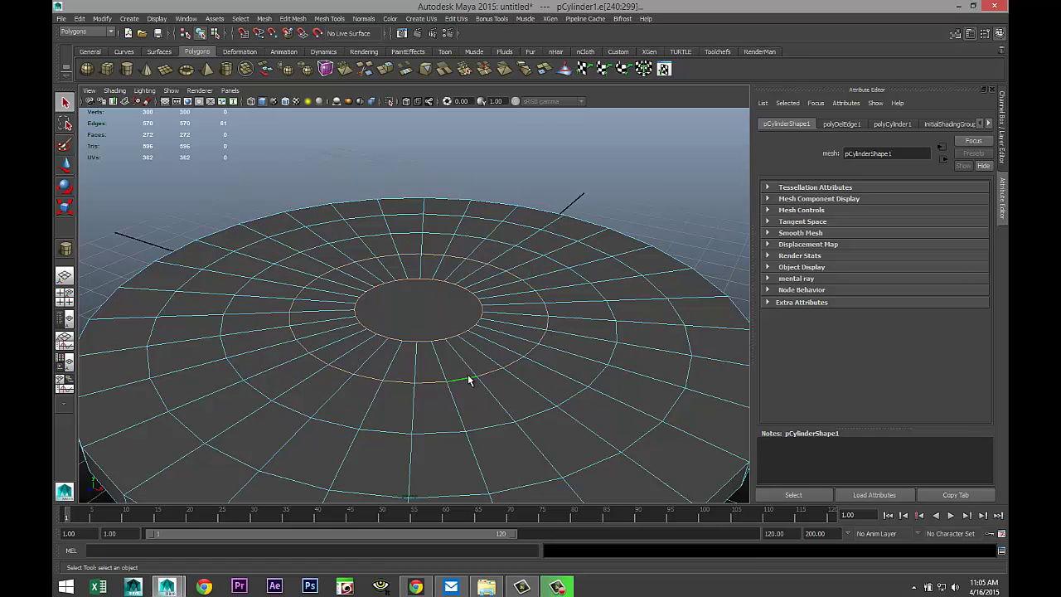
{"action": "double_click", "coordinate": [492, 430], "text": "shift"}
{"action": "scroll", "coordinate": [564, 477], "scroll_direction": "down", "scroll_amount": 5}
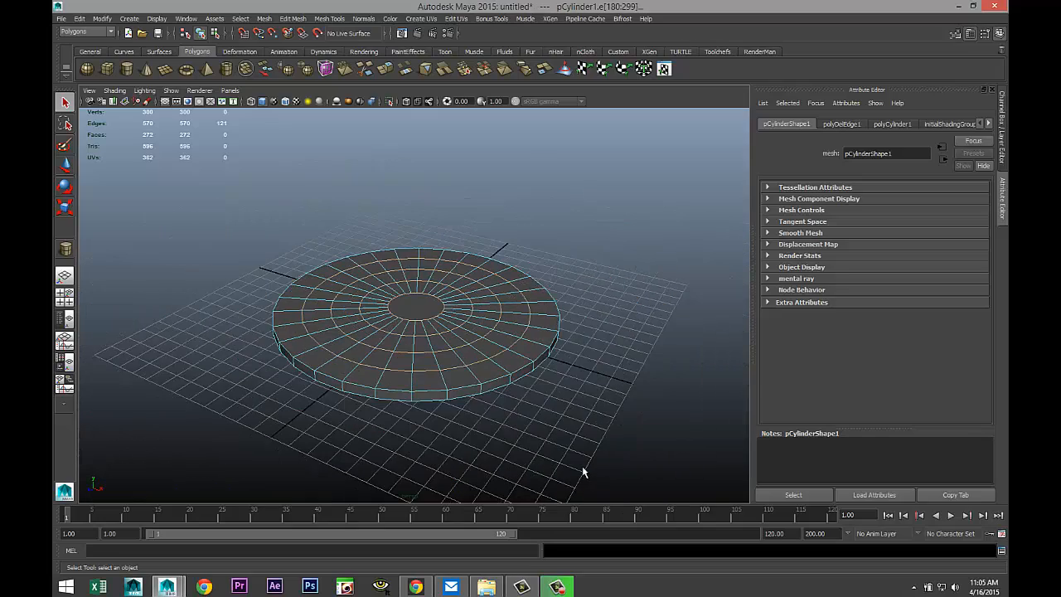
{"action": "mouse_move", "coordinate": [582, 473]}
{"action": "left_mouse_down", "text": "alt"}
{"action": "mouse_move", "coordinate": [538, 456]}
{"action": "mouse_move", "coordinate": [587, 468]}
{"action": "left_mouse_up", "text": "alt"}
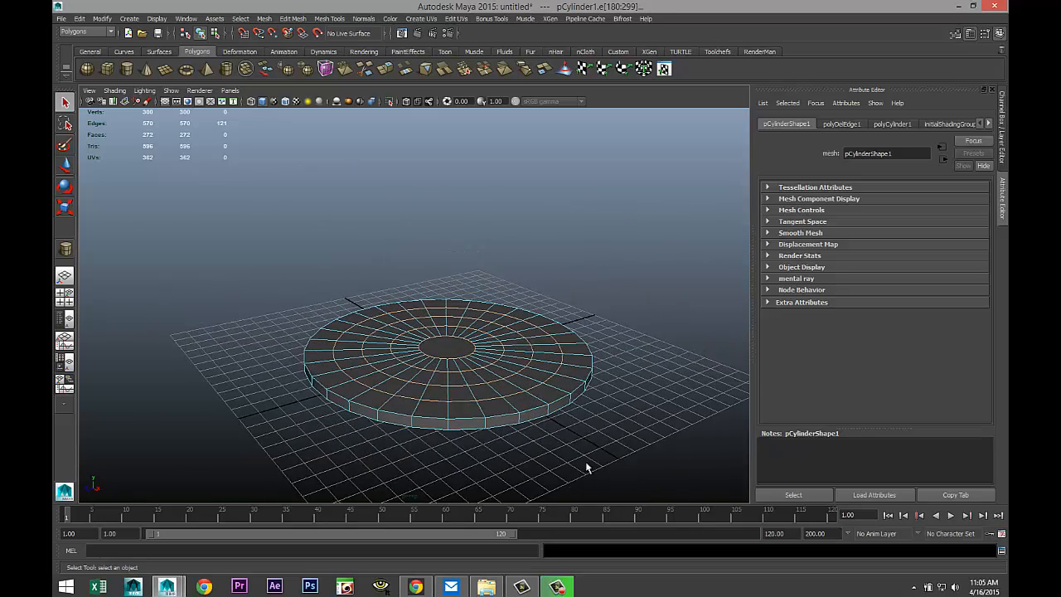
{"action": "scroll", "coordinate": [585, 458], "scroll_direction": "up", "scroll_amount": 4}
{"action": "key", "text": "w"}
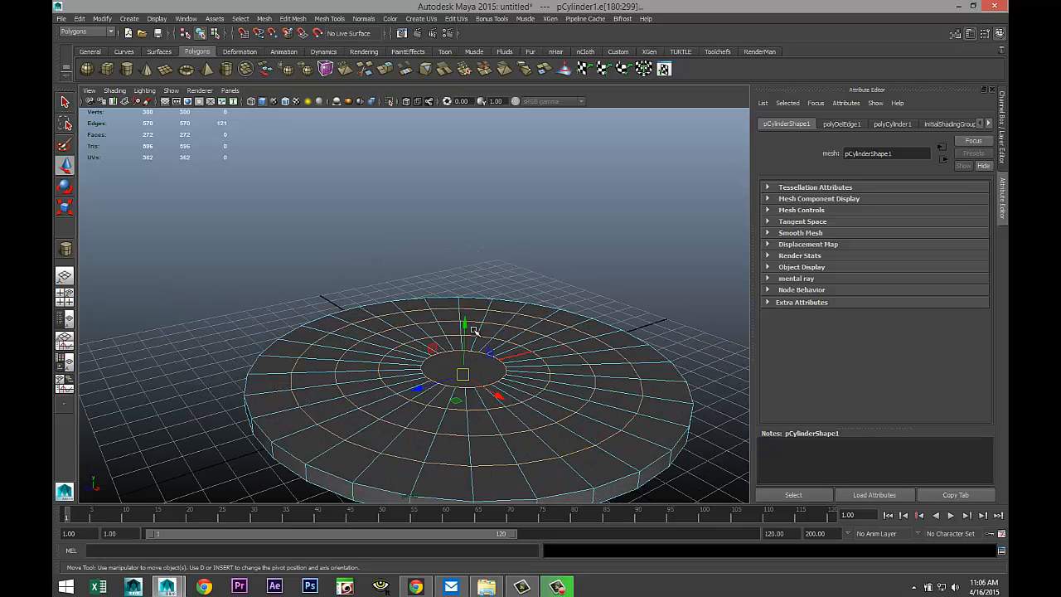
{"action": "left_click_drag", "start_coordinate": [465, 325], "coordinate": [472, 314]}
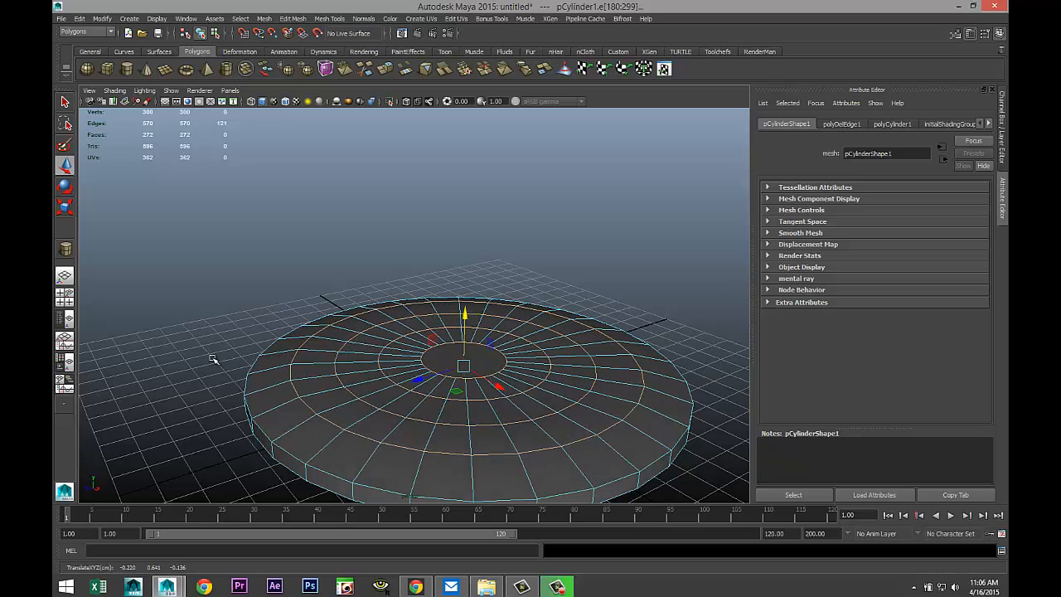
Step: Inspect the domed disc from other angles and clear the edge selection
{"action": "left_click_drag", "start_coordinate": [215, 361], "coordinate": [186, 286], "text": "alt"}
{"action": "left_click_drag", "start_coordinate": [217, 355], "coordinate": [242, 367], "text": "alt"}
{"action": "left_click", "coordinate": [670, 431]}
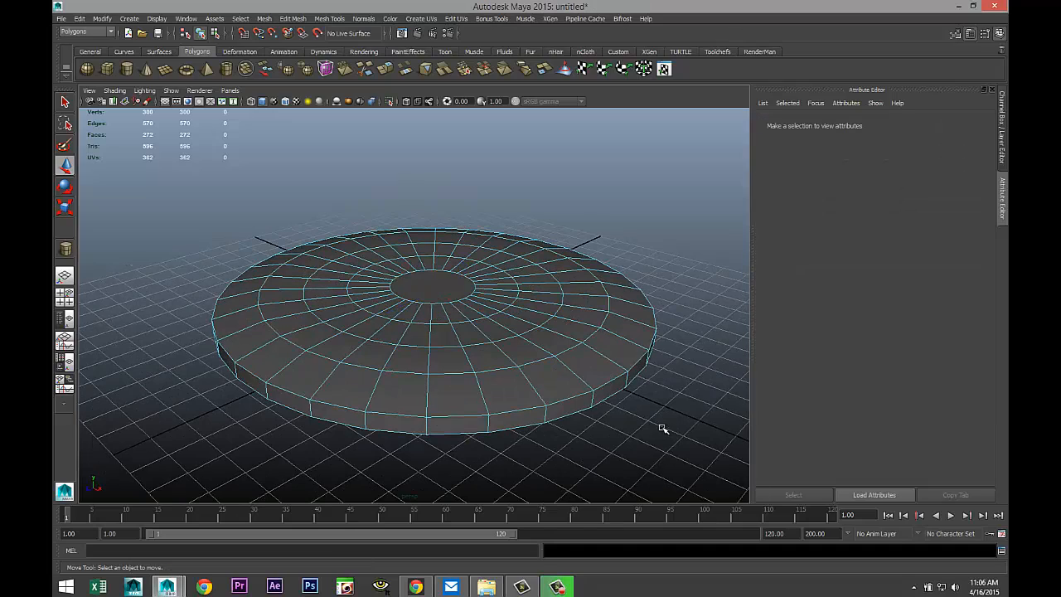
{"action": "mouse_move", "coordinate": [655, 447]}
{"action": "left_mouse_down", "text": "alt"}
{"action": "mouse_move", "coordinate": [641, 416]}
{"action": "mouse_move", "coordinate": [646, 439]}
{"action": "left_mouse_up", "text": "alt"}
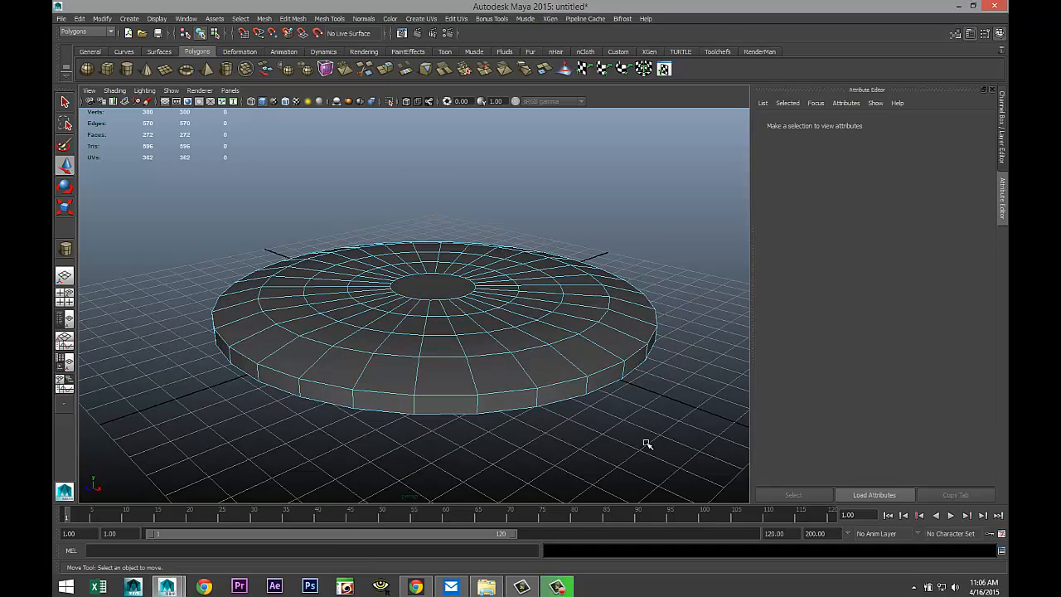
{"action": "scroll", "coordinate": [646, 447], "scroll_direction": "up", "scroll_amount": 1}
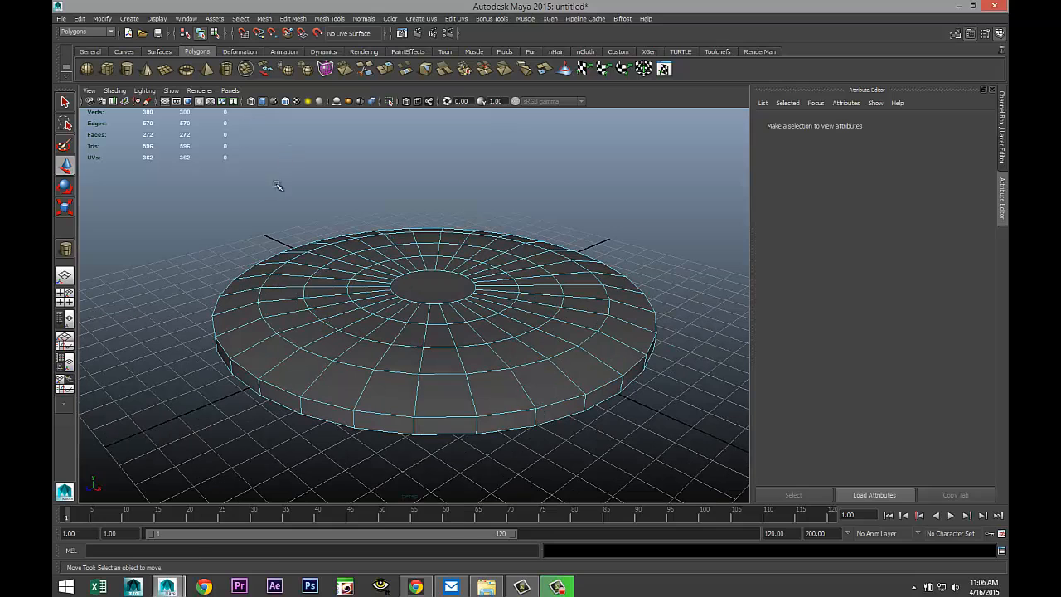
{"action": "right_click_drag", "start_coordinate": [475, 315], "coordinate": [511, 319]}
Step: With the cylinder selected, create a Lattice deformer from the Animation menu set
{"action": "left_click", "coordinate": [464, 298]}
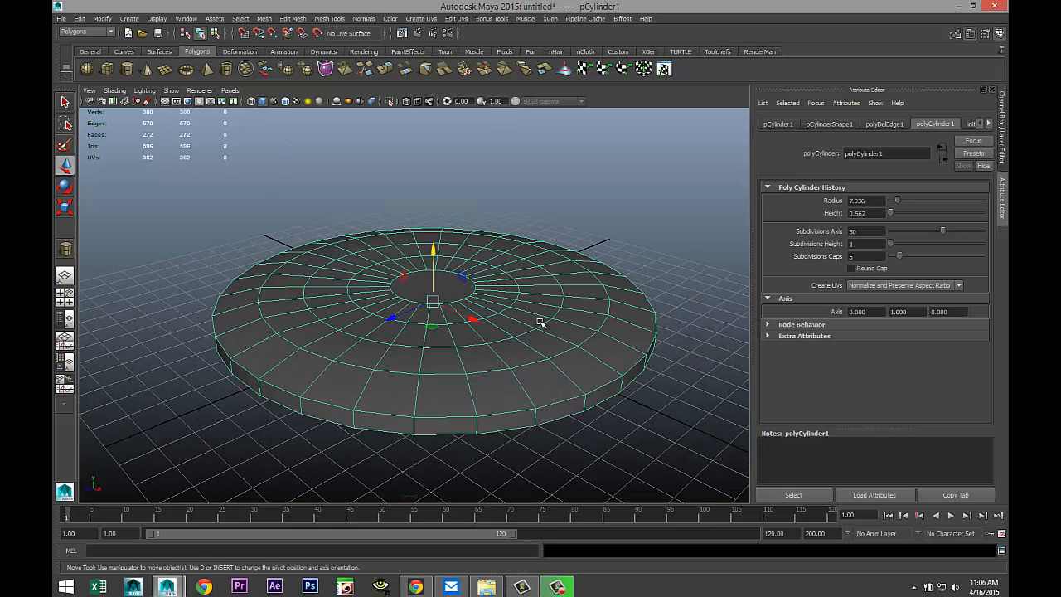
{"action": "left_click", "coordinate": [93, 33]}
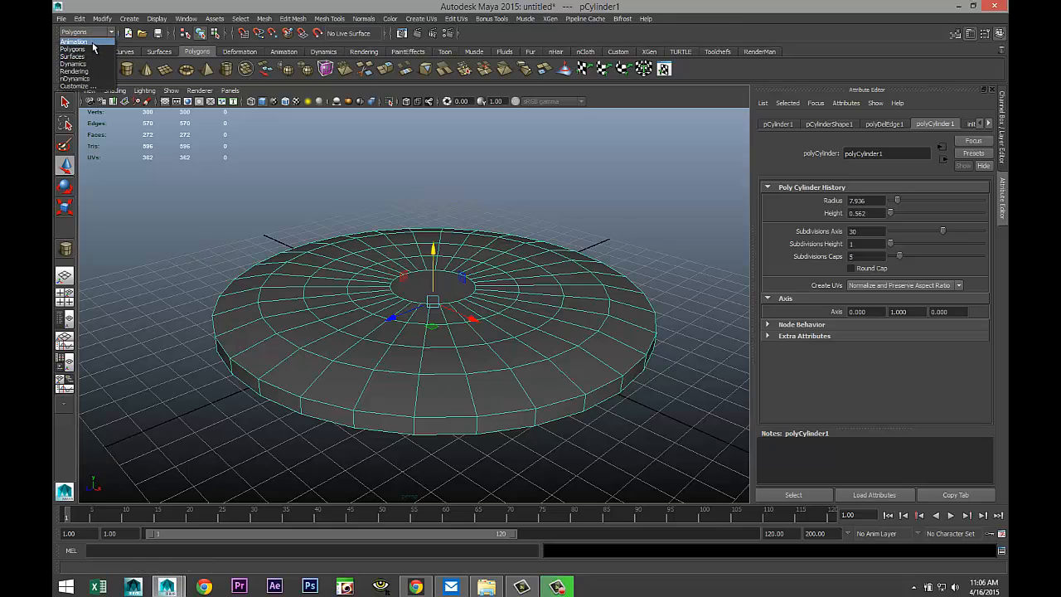
{"action": "left_click", "coordinate": [74, 41]}
{"action": "left_click", "coordinate": [340, 18]}
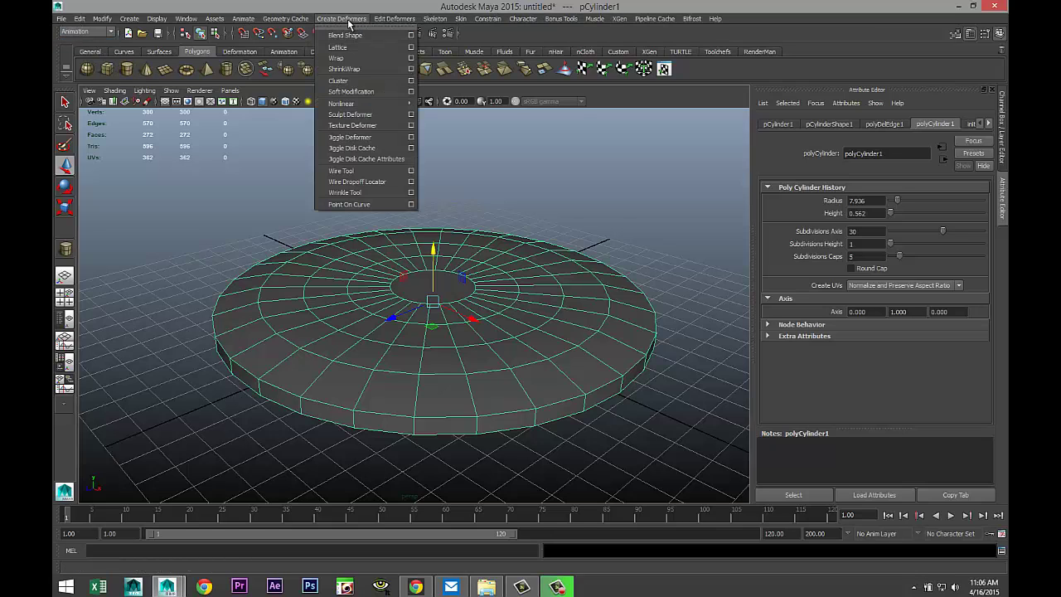
{"action": "left_click", "coordinate": [396, 47]}
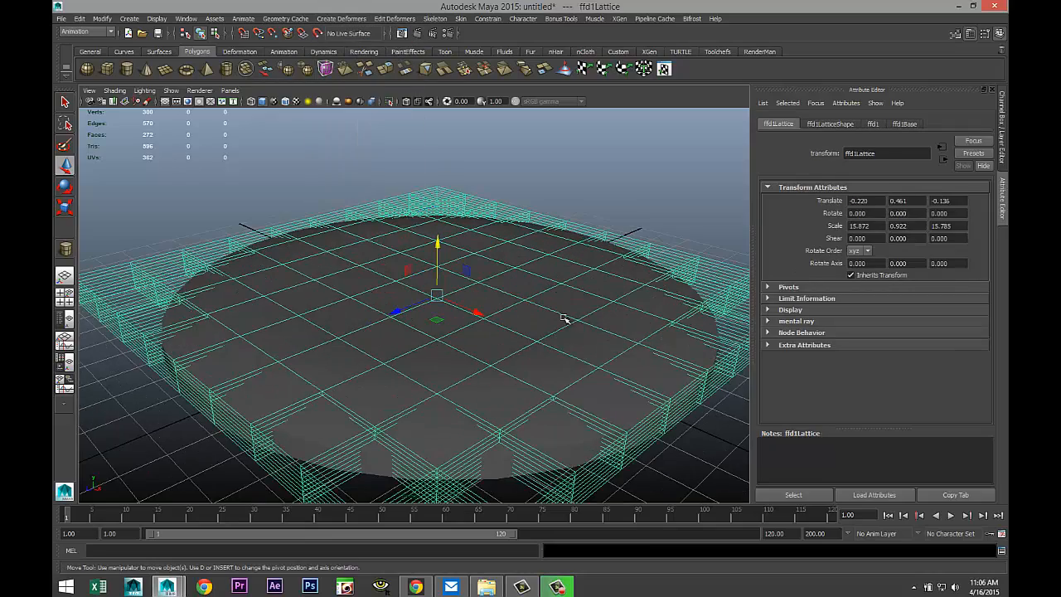
Step: Orbit around the lattice and show its ffd1LatticeShape division settings
{"action": "left_click_drag", "start_coordinate": [565, 331], "coordinate": [166, 314], "text": "alt"}
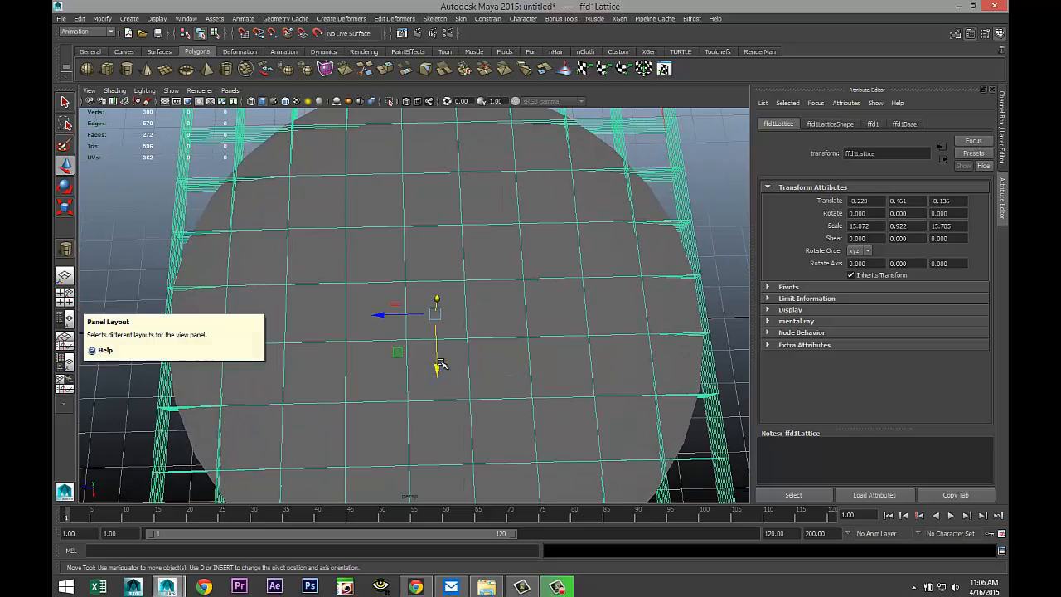
{"action": "scroll", "coordinate": [443, 377], "scroll_direction": "up", "scroll_amount": 2}
{"action": "mouse_move", "coordinate": [443, 377]}
{"action": "left_mouse_down", "text": "alt"}
{"action": "mouse_move", "coordinate": [469, 320]}
{"action": "mouse_move", "coordinate": [474, 337]}
{"action": "left_mouse_up", "text": "alt"}
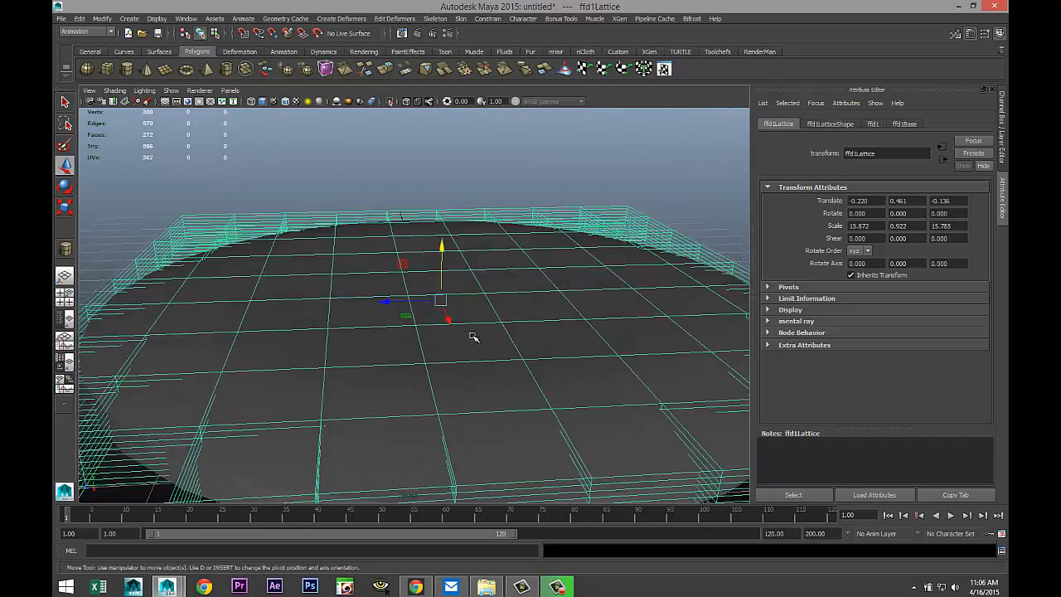
{"action": "left_click", "coordinate": [838, 126]}
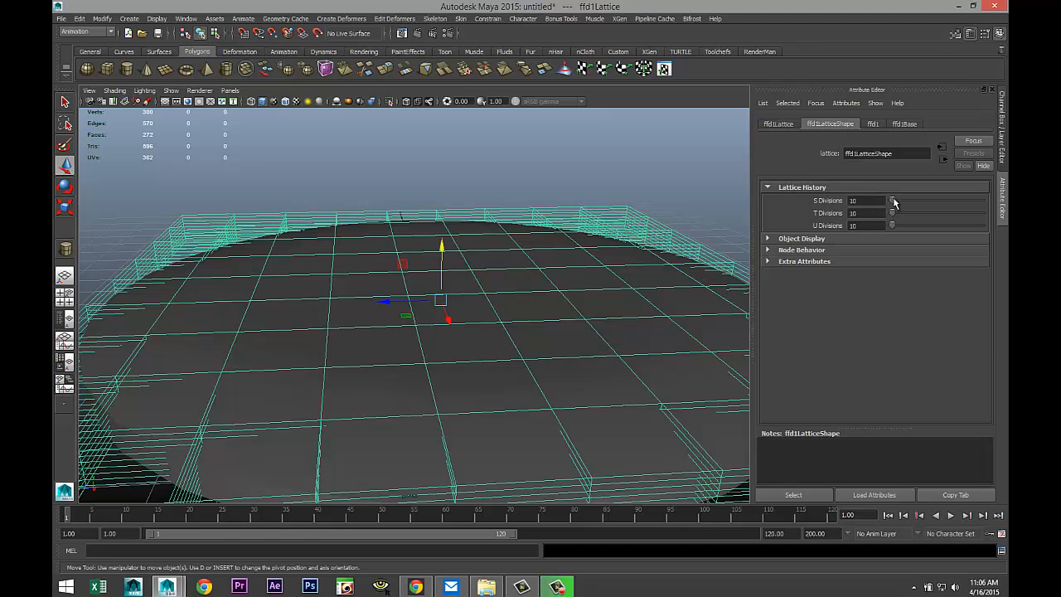
Step: Set the lattice's S, T and U divisions to 4, then select the cylinder mesh
{"action": "left_click_drag", "start_coordinate": [893, 202], "coordinate": [889, 202]}
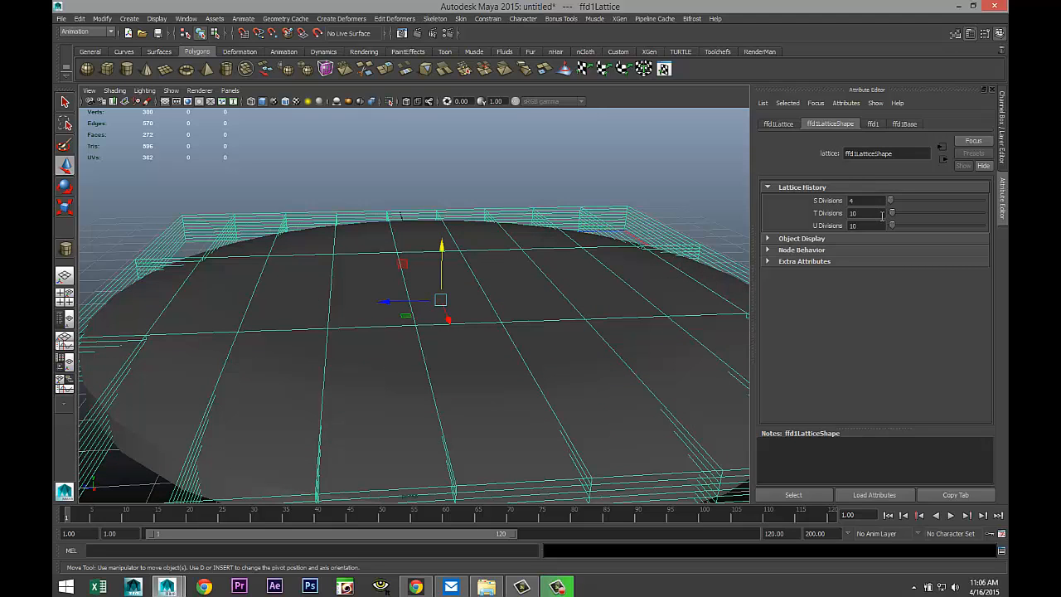
{"action": "double_click", "coordinate": [866, 213]}
{"action": "type", "text": "4"}
{"action": "key", "text": "Tab"}
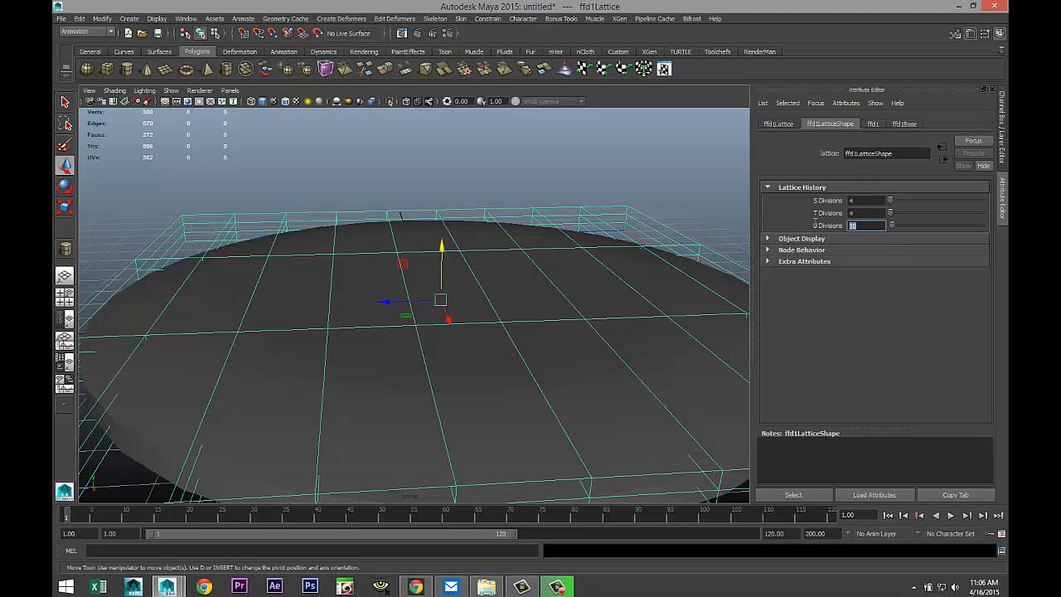
{"action": "key", "text": "Return"}
{"action": "scroll", "coordinate": [416, 369], "scroll_direction": "down", "scroll_amount": 2}
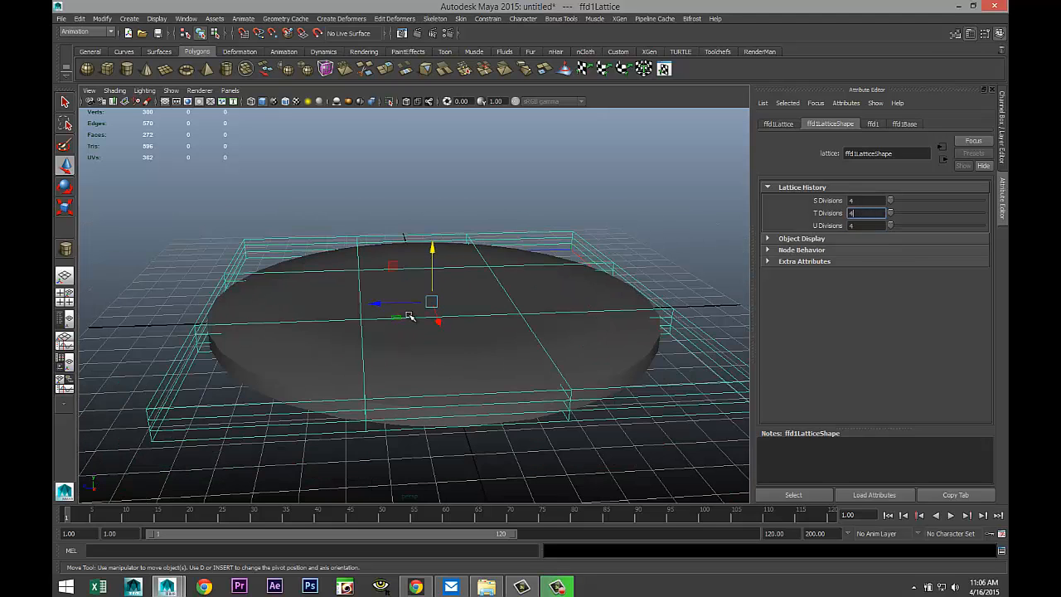
{"action": "scroll", "coordinate": [416, 368], "scroll_direction": "down", "scroll_amount": 2}
{"action": "left_click", "coordinate": [416, 369]}
{"action": "scroll", "coordinate": [444, 433], "scroll_direction": "down", "scroll_amount": 2}
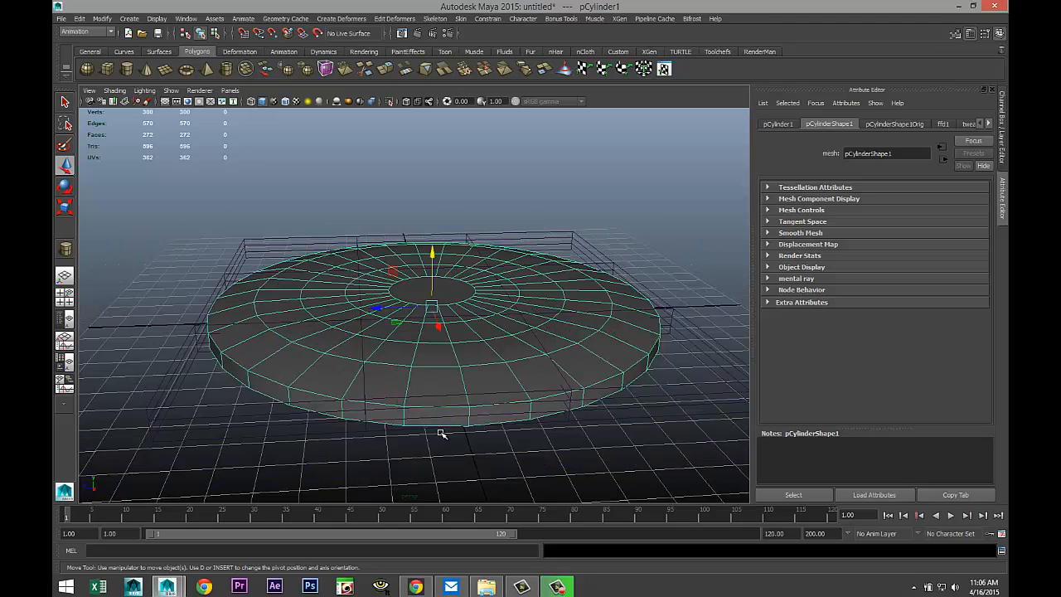
{"action": "scroll", "coordinate": [444, 433], "scroll_direction": "down", "scroll_amount": 1}
{"action": "scroll", "coordinate": [444, 432], "scroll_direction": "up", "scroll_amount": 2}
{"action": "mouse_move", "coordinate": [442, 440]}
{"action": "left_mouse_down", "text": "alt"}
{"action": "mouse_move", "coordinate": [453, 428]}
{"action": "mouse_move", "coordinate": [443, 453]}
{"action": "left_mouse_up", "text": "alt"}
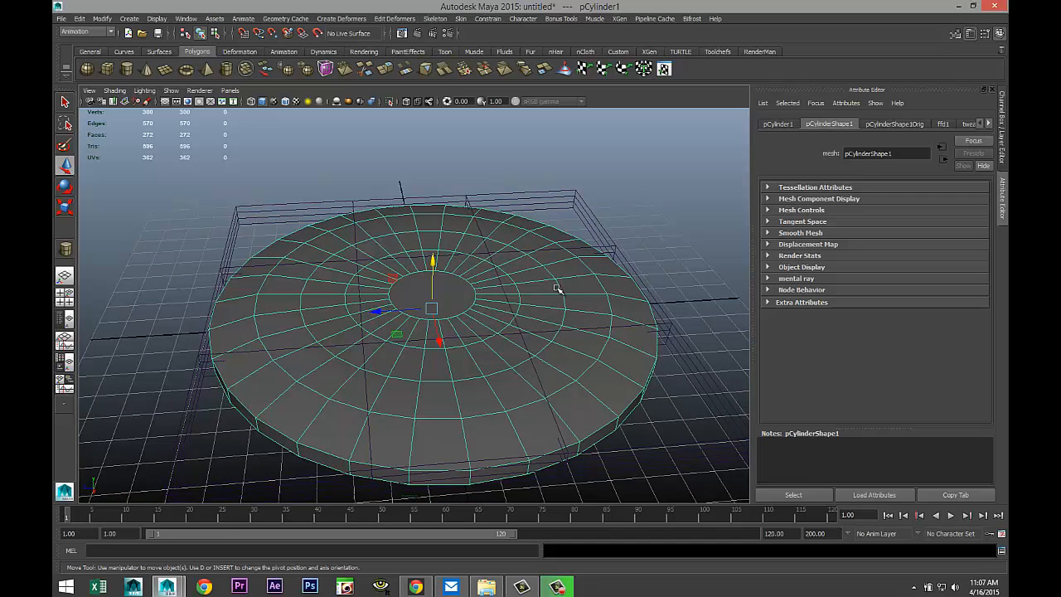
Step: Clear the selection and pick the lattice via the context menu
{"action": "left_click_drag", "start_coordinate": [557, 331], "coordinate": [201, 372], "text": "alt"}
{"action": "left_click", "coordinate": [191, 372]}
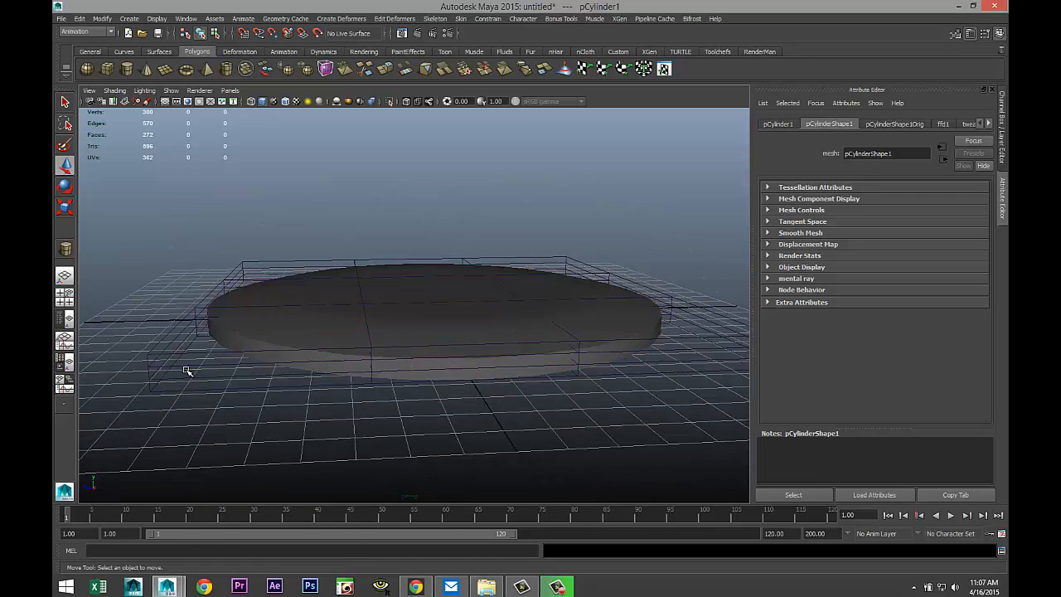
{"action": "right_click", "coordinate": [186, 364]}
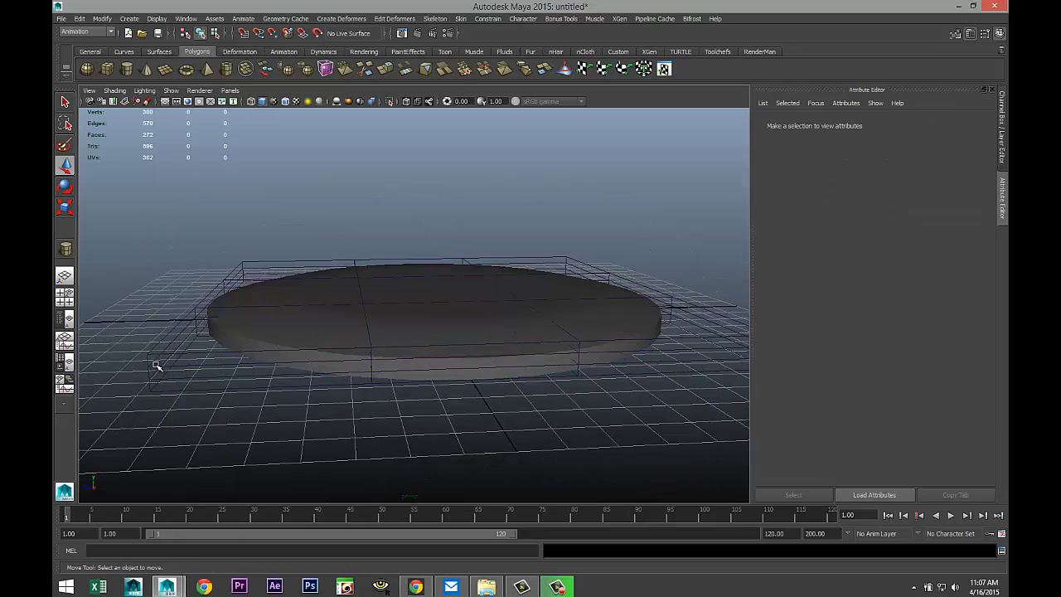
{"action": "left_click", "coordinate": [157, 366]}
{"action": "right_click", "coordinate": [166, 332]}
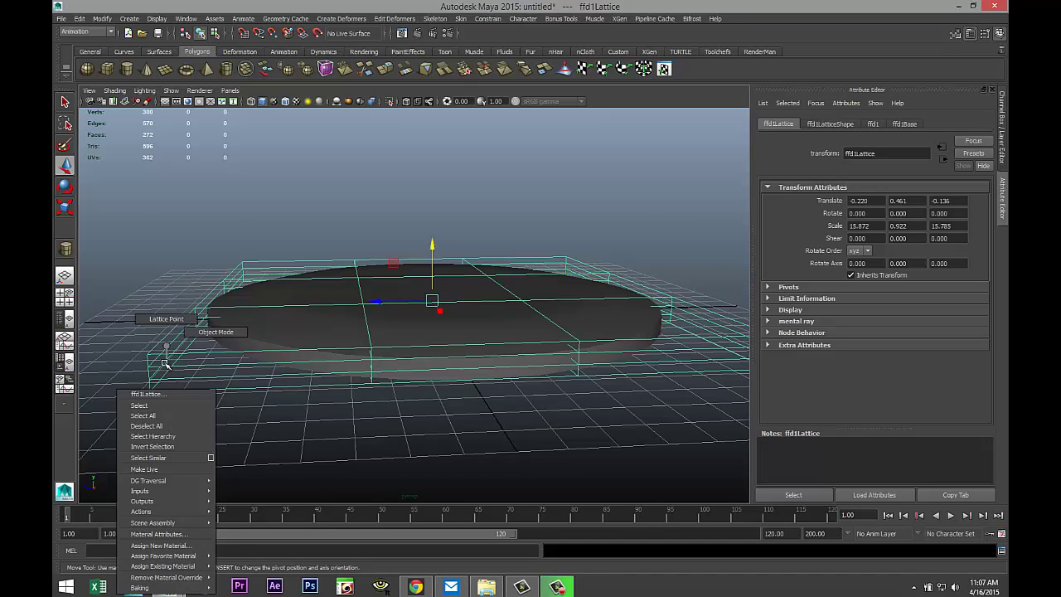
{"action": "left_click", "coordinate": [153, 318]}
Step: Maximize the front view and marquee-select the lattice's top row of points
{"action": "left_click", "coordinate": [65, 298]}
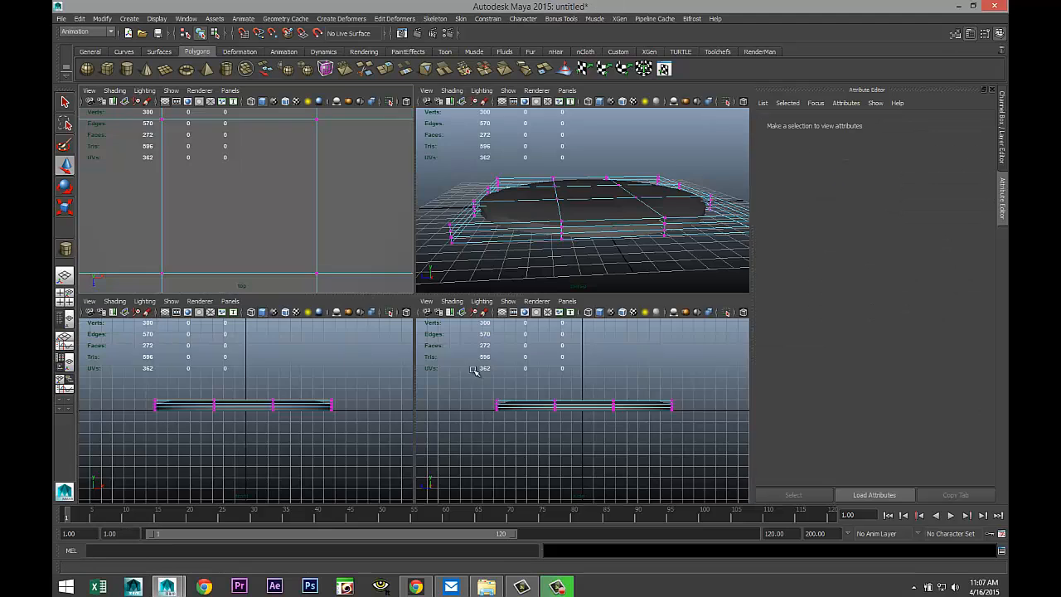
{"action": "key", "text": "space"}
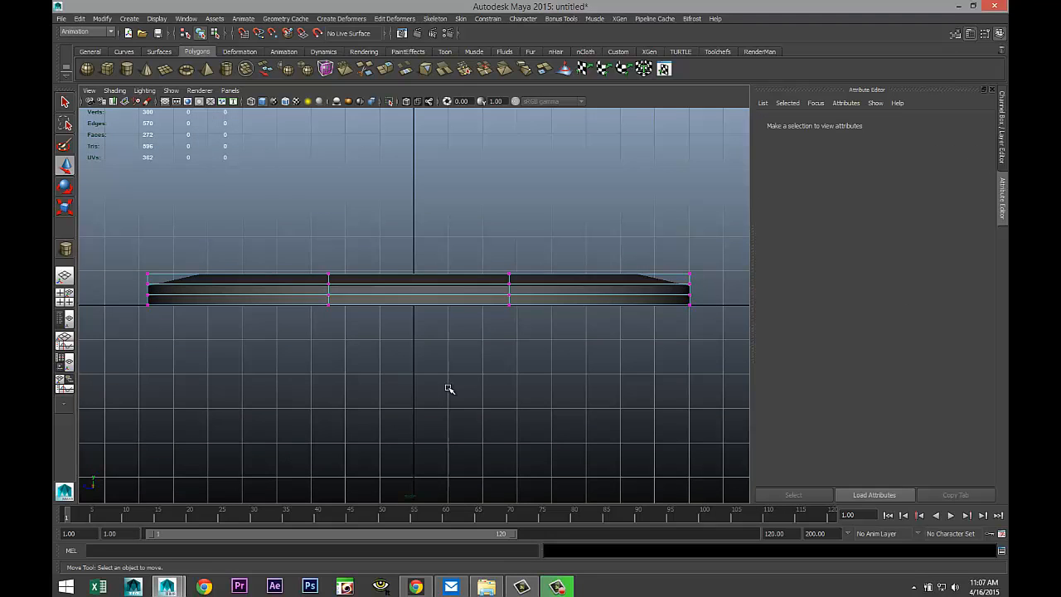
{"action": "middle_click_drag", "start_coordinate": [448, 389], "coordinate": [439, 381], "text": "alt"}
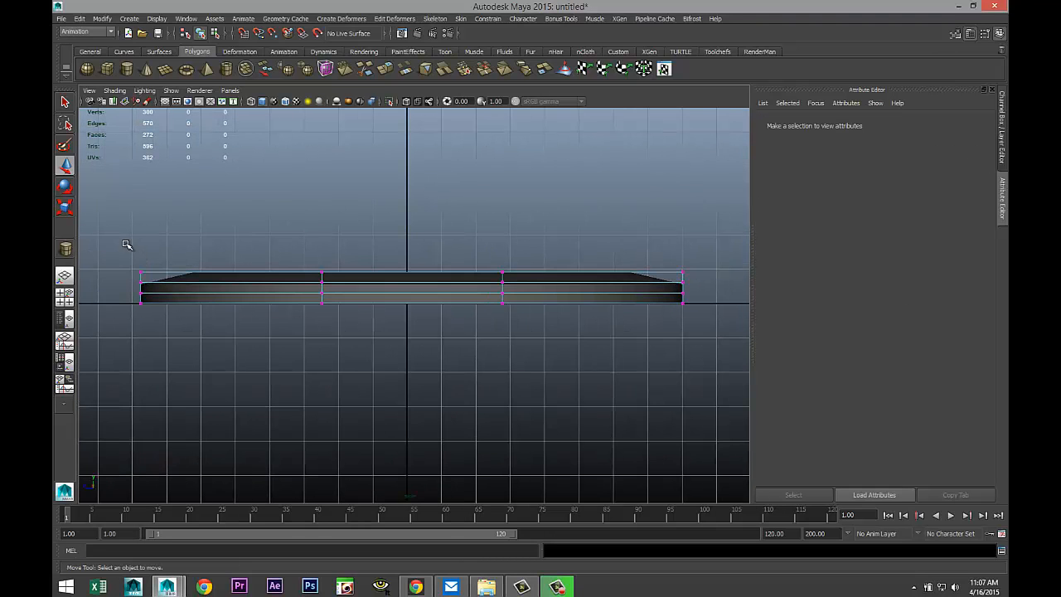
{"action": "left_click_drag", "start_coordinate": [122, 247], "coordinate": [703, 298]}
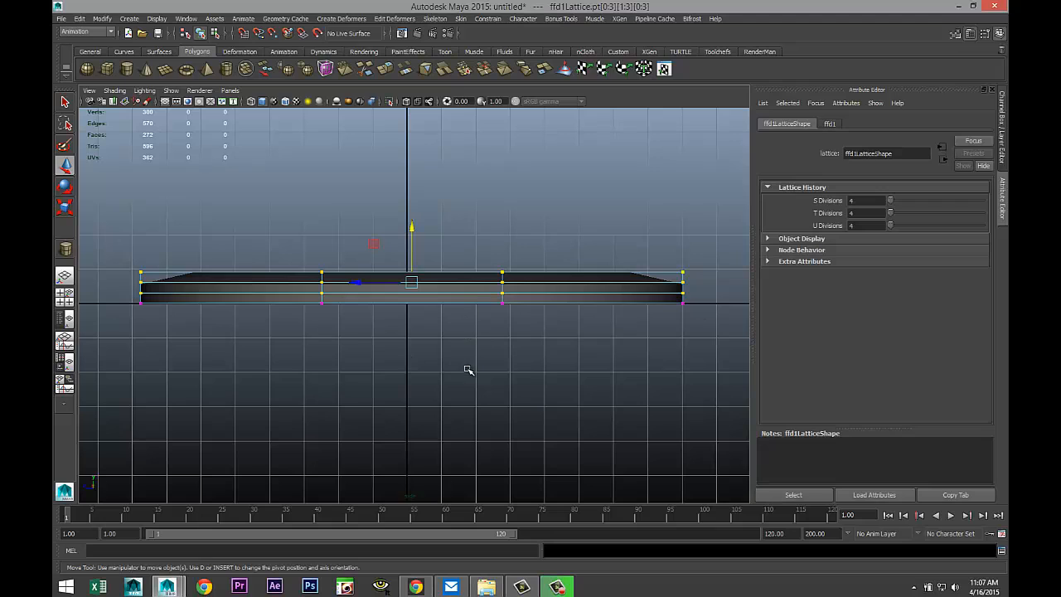
Step: Spread the upper lattice point rows outward so the disc's top rim flares wider
{"action": "key", "text": "e"}
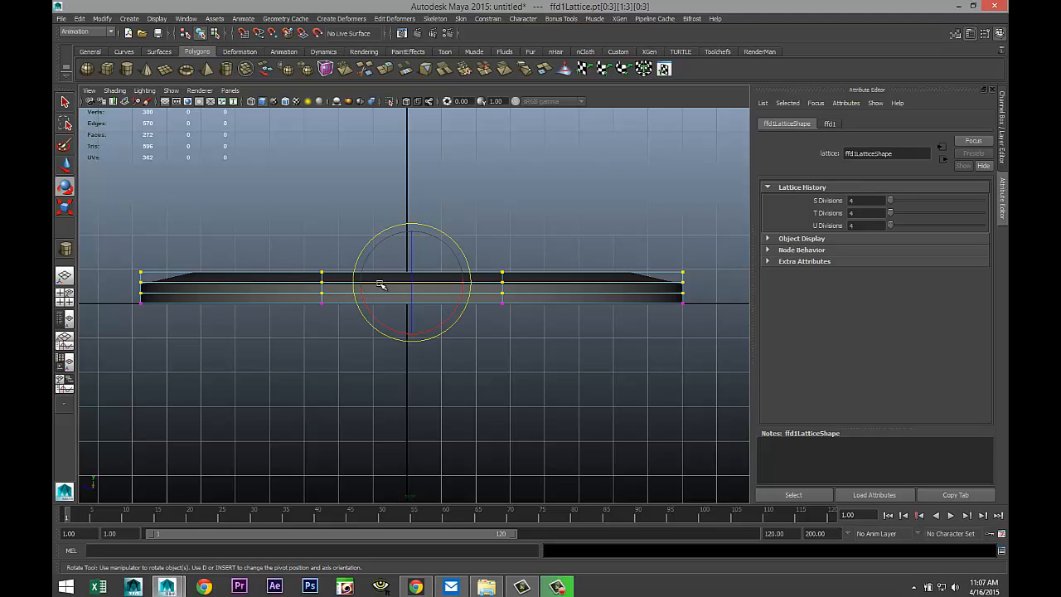
{"action": "left_click_drag", "start_coordinate": [379, 285], "coordinate": [387, 284]}
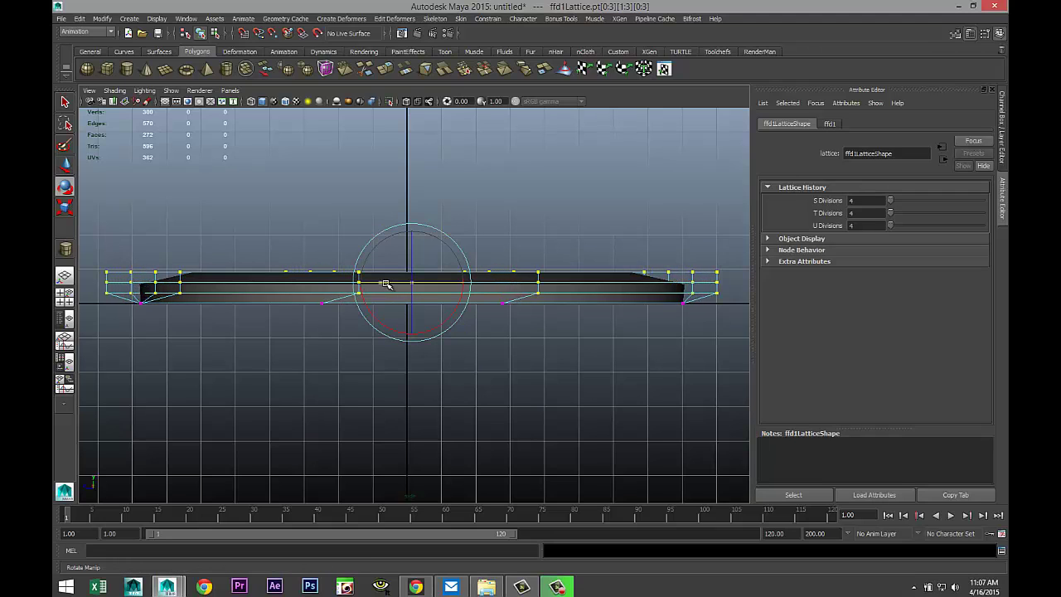
{"action": "left_click", "coordinate": [89, 232]}
{"action": "mouse_move", "coordinate": [93, 217]}
{"action": "left_mouse_down"}
{"action": "mouse_move", "coordinate": [189, 287]}
{"action": "mouse_move", "coordinate": [734, 298]}
{"action": "left_mouse_up"}
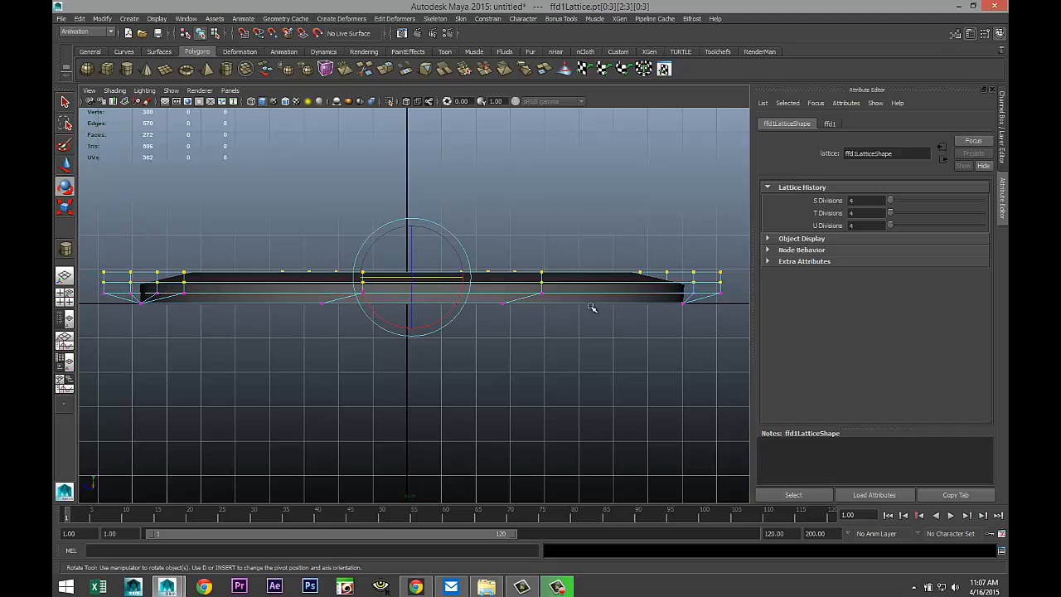
{"action": "left_click_drag", "start_coordinate": [381, 275], "coordinate": [389, 276]}
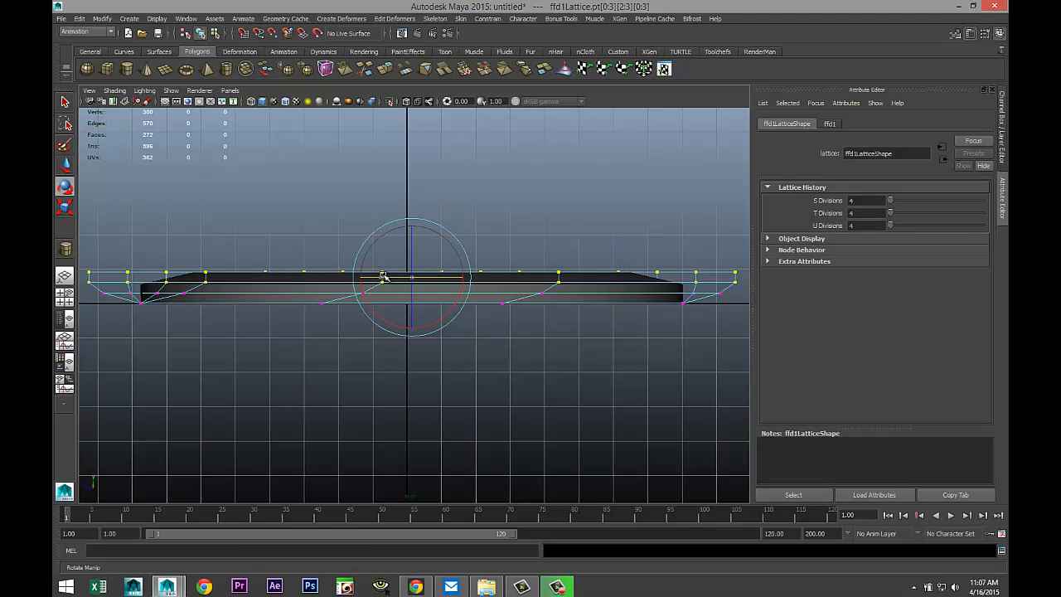
{"action": "scroll", "coordinate": [322, 319], "scroll_direction": "down", "scroll_amount": 2}
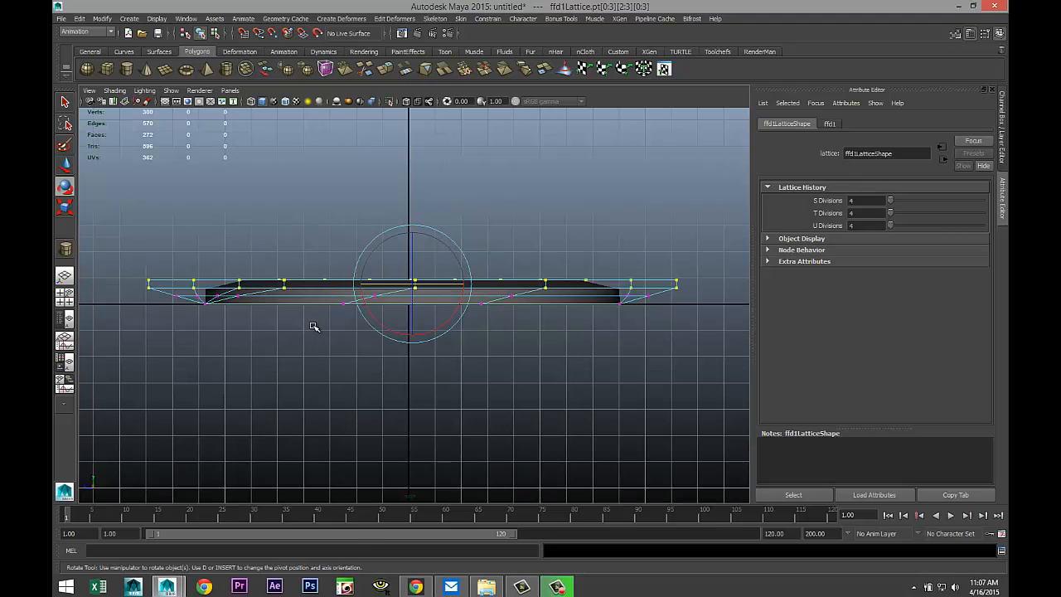
{"action": "left_click_drag", "start_coordinate": [130, 257], "coordinate": [701, 286]}
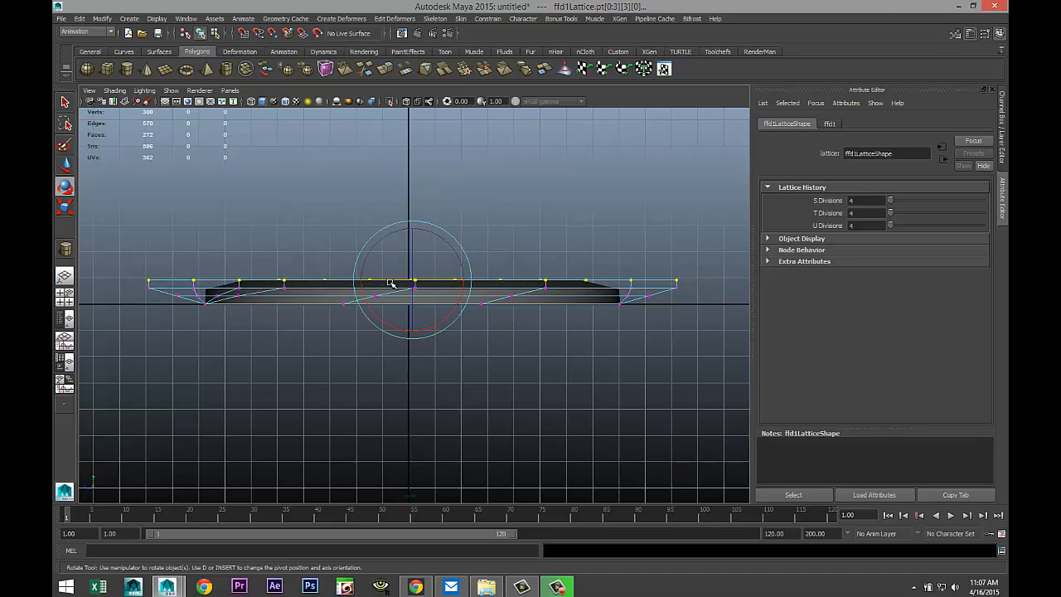
{"action": "left_click_drag", "start_coordinate": [381, 278], "coordinate": [371, 286]}
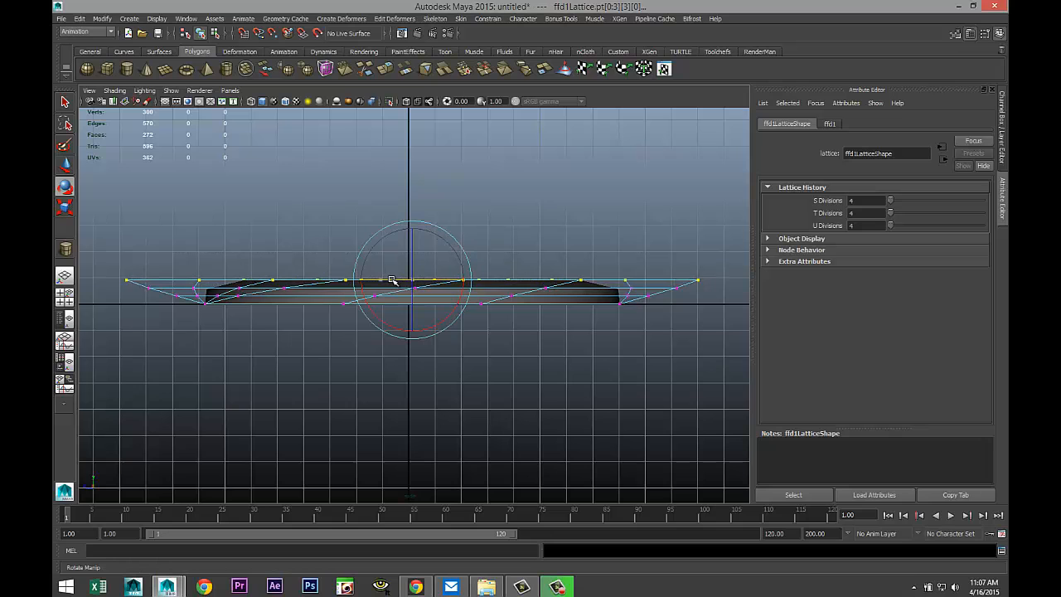
{"action": "left_click", "coordinate": [65, 297]}
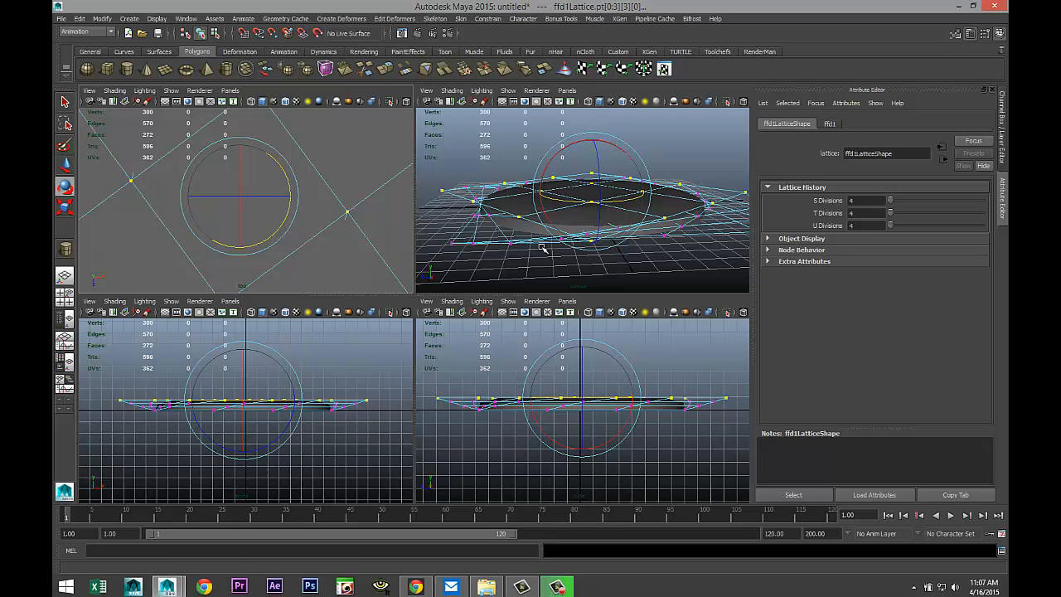
Step: Maximize the perspective view, look down on the flared disc and select the cylinder
{"action": "key", "text": "space"}
{"action": "left_click_drag", "start_coordinate": [553, 408], "coordinate": [587, 429], "text": "alt"}
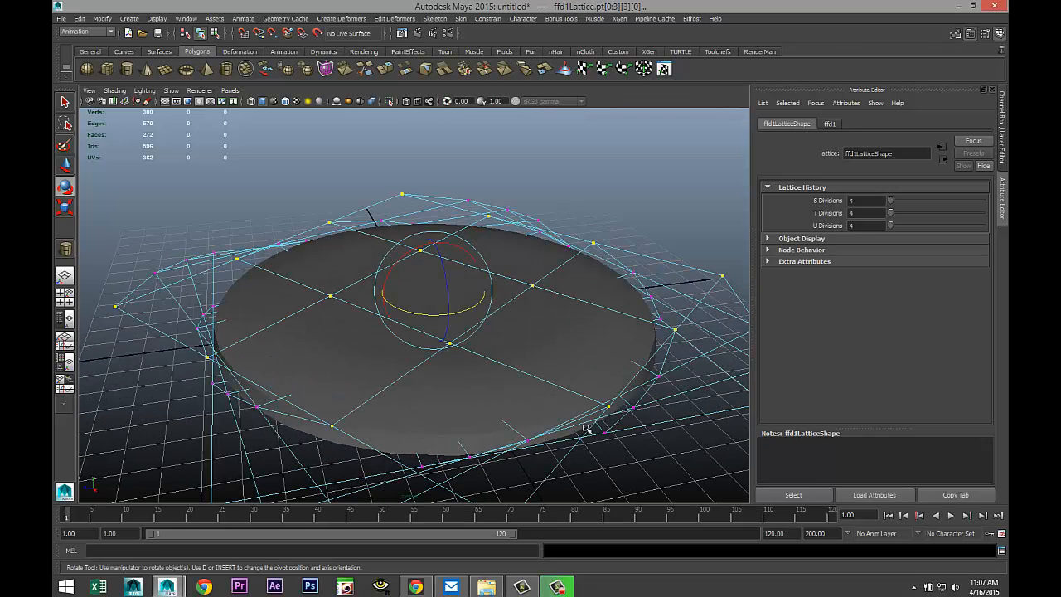
{"action": "left_click", "coordinate": [687, 413]}
{"action": "left_click", "coordinate": [563, 356]}
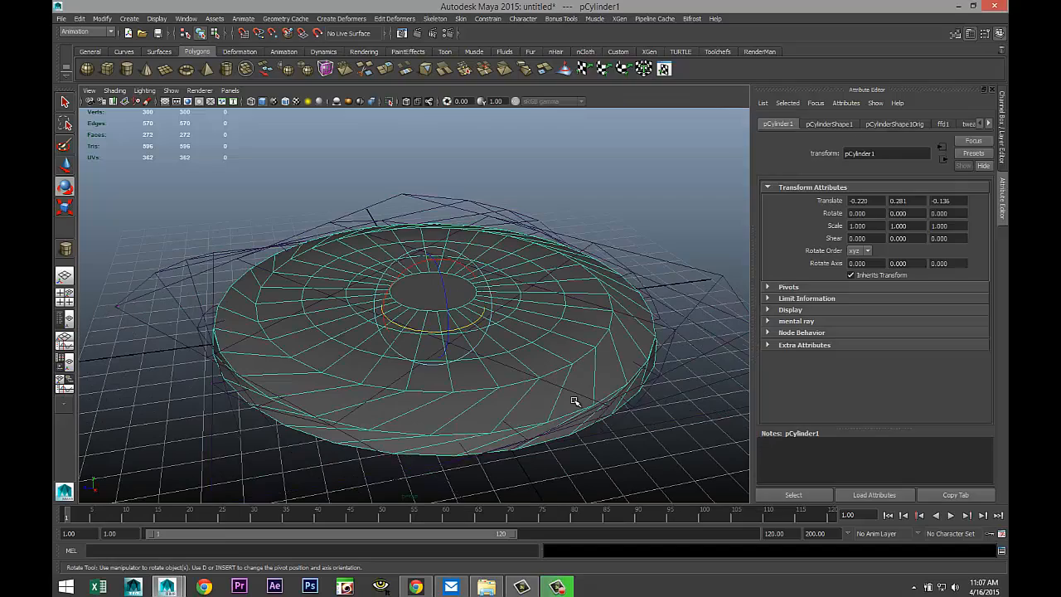
{"action": "scroll", "coordinate": [575, 401], "scroll_direction": "down", "scroll_amount": 1}
{"action": "scroll", "coordinate": [566, 402], "scroll_direction": "down", "scroll_amount": 1}
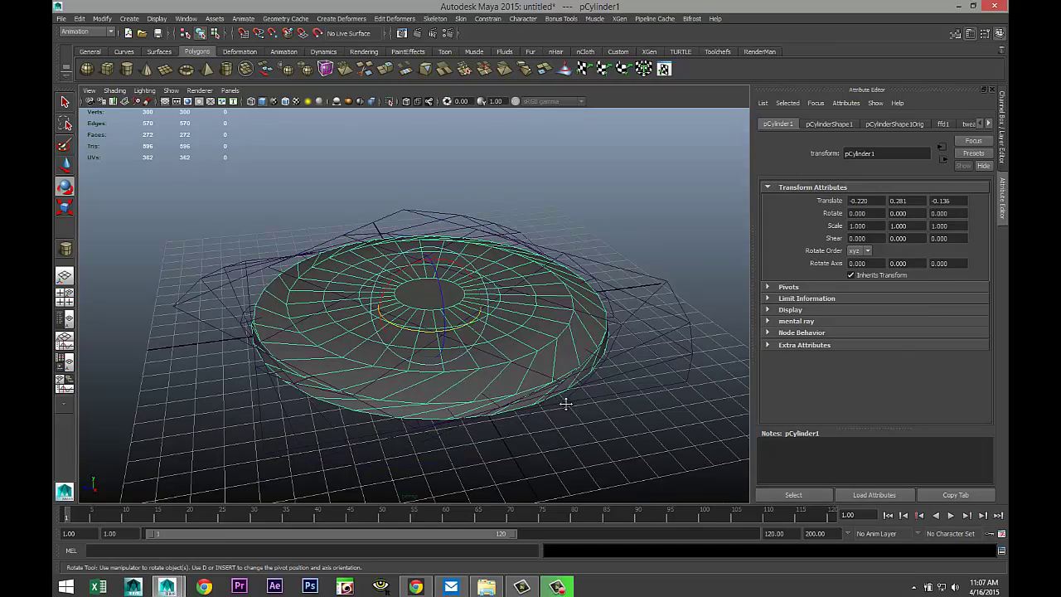
{"action": "scroll", "coordinate": [566, 404], "scroll_direction": "up", "scroll_amount": 2}
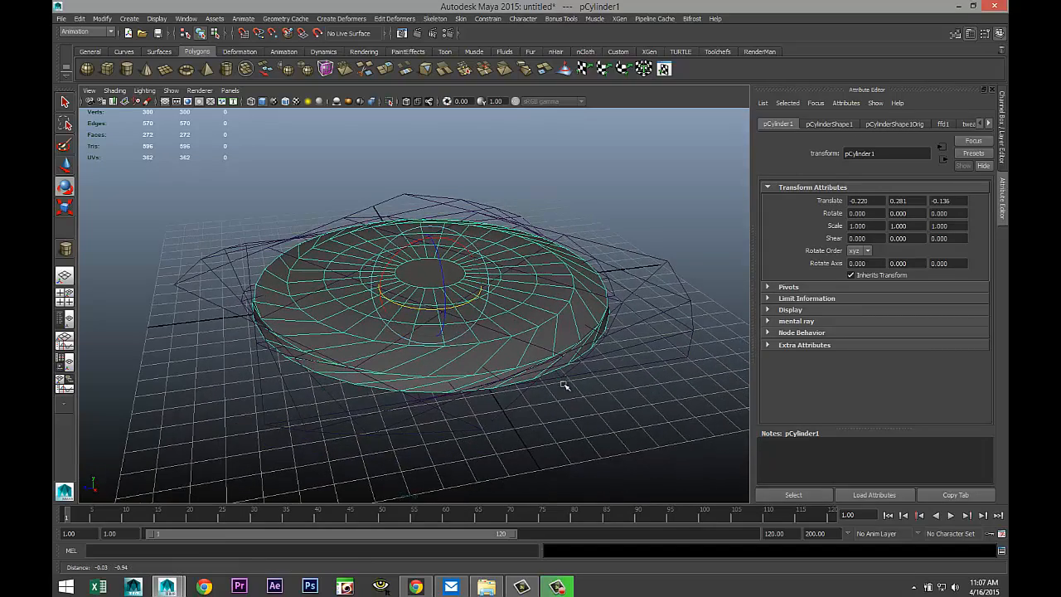
{"action": "scroll", "coordinate": [559, 383], "scroll_direction": "up", "scroll_amount": 1}
{"action": "scroll", "coordinate": [524, 334], "scroll_direction": "down", "scroll_amount": 2}
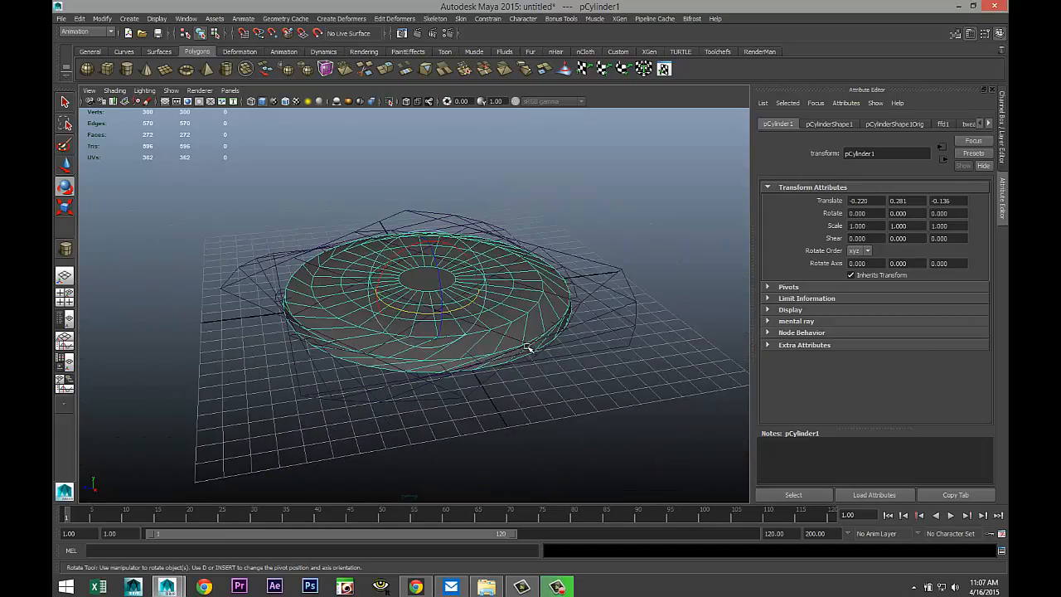
{"action": "right_click", "coordinate": [617, 265]}
Step: Select the lattice and delete history to bake its shape into the disc
{"action": "left_click_drag", "start_coordinate": [229, 190], "coordinate": [580, 419]}
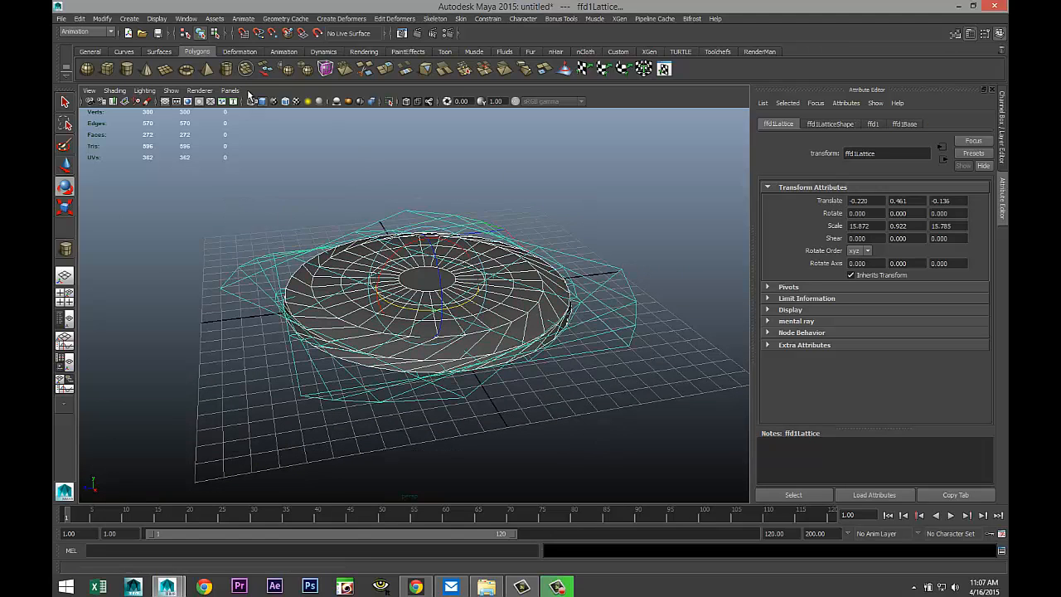
{"action": "left_click", "coordinate": [79, 18]}
{"action": "mouse_move", "coordinate": [106, 136]}
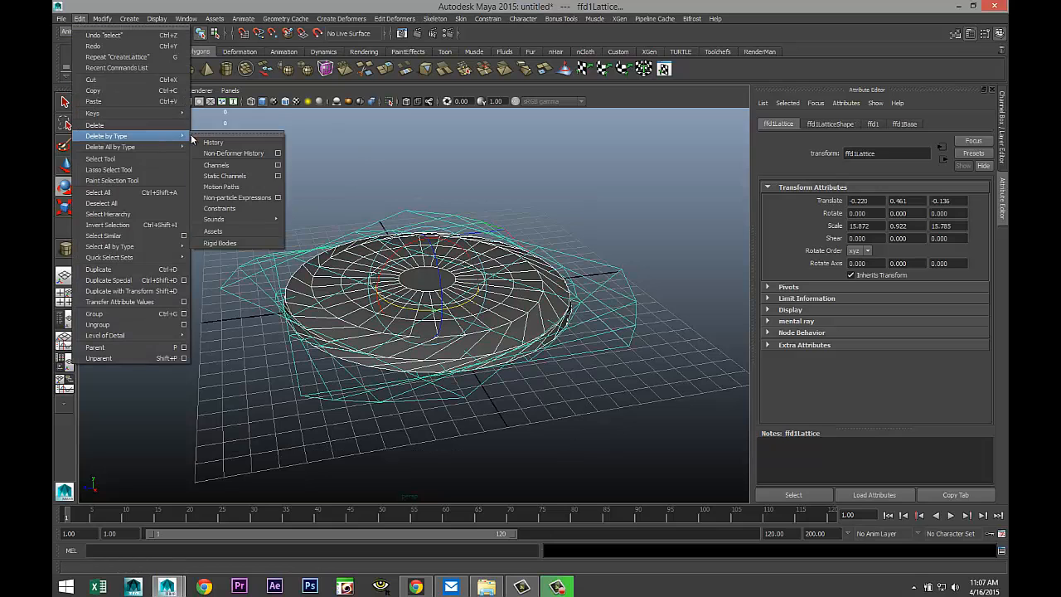
{"action": "left_click", "coordinate": [220, 144]}
{"action": "left_click", "coordinate": [595, 382]}
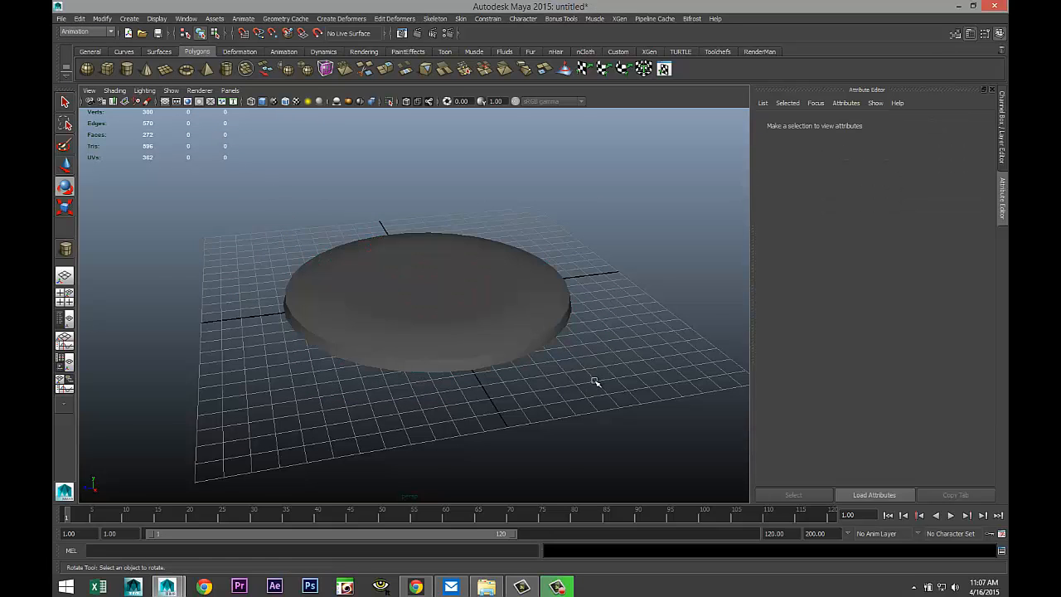
{"action": "scroll", "coordinate": [594, 387], "scroll_direction": "up", "scroll_amount": 3}
Step: Select the flared disc and switch to face component mode
{"action": "left_click", "coordinate": [538, 352]}
{"action": "scroll", "coordinate": [530, 428], "scroll_direction": "up", "scroll_amount": 2}
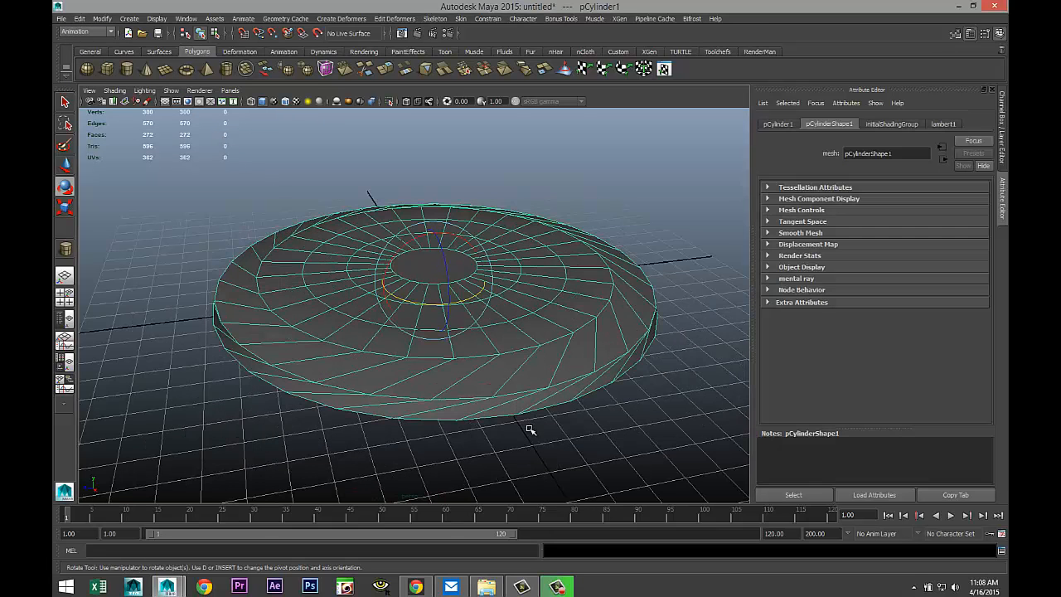
{"action": "mouse_move", "coordinate": [508, 436]}
{"action": "left_mouse_down", "text": "alt"}
{"action": "mouse_move", "coordinate": [484, 377]}
{"action": "mouse_move", "coordinate": [521, 437]}
{"action": "left_mouse_up", "text": "alt"}
{"action": "scroll", "coordinate": [522, 436], "scroll_direction": "up", "scroll_amount": 2}
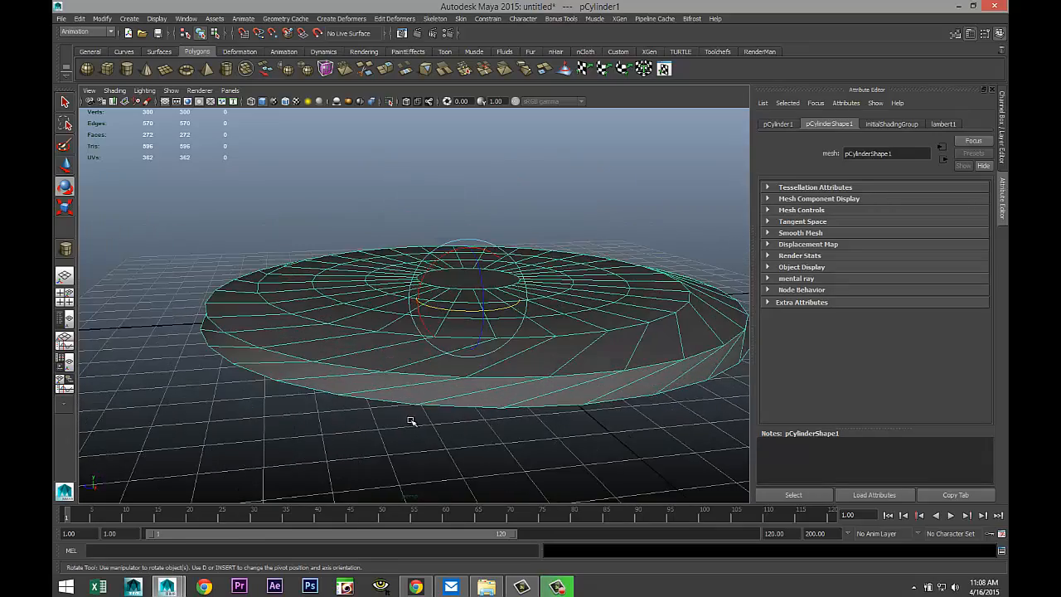
{"action": "left_click_drag", "start_coordinate": [412, 422], "coordinate": [432, 426], "text": "alt"}
{"action": "mouse_move", "coordinate": [487, 314]}
{"action": "right_mouse_down"}
{"action": "mouse_move", "coordinate": [489, 352]}
{"action": "mouse_move", "coordinate": [491, 343]}
{"action": "right_mouse_up"}
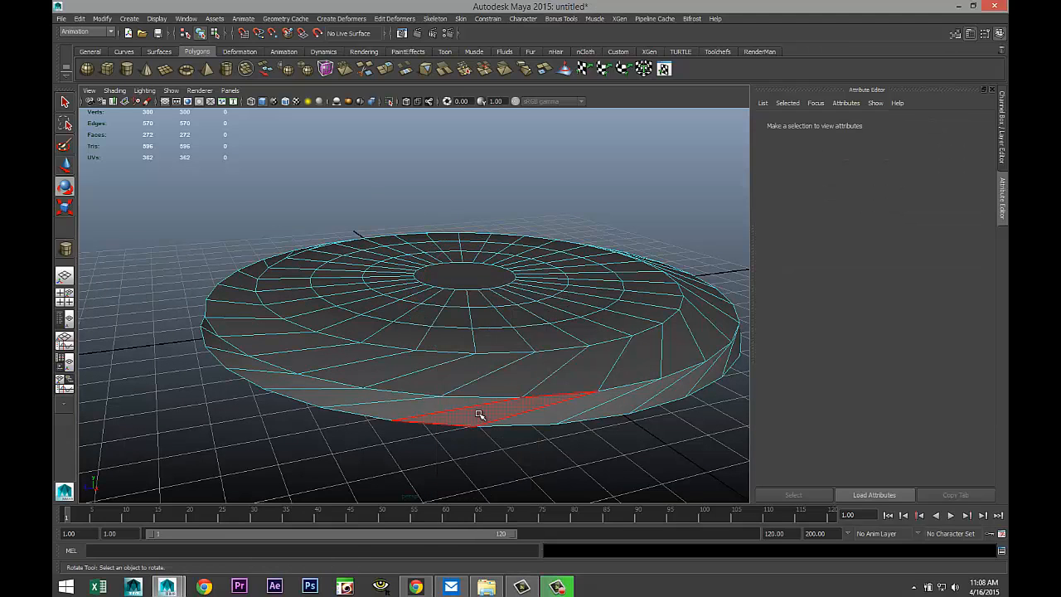
Step: Shift-select an alternating strip of faces from the disc's rim up across its top
{"action": "left_click", "coordinate": [479, 414]}
{"action": "left_click", "coordinate": [595, 383], "text": "shift"}
{"action": "left_click", "coordinate": [597, 340], "text": "shift"}
{"action": "left_click", "coordinate": [557, 313], "text": "shift"}
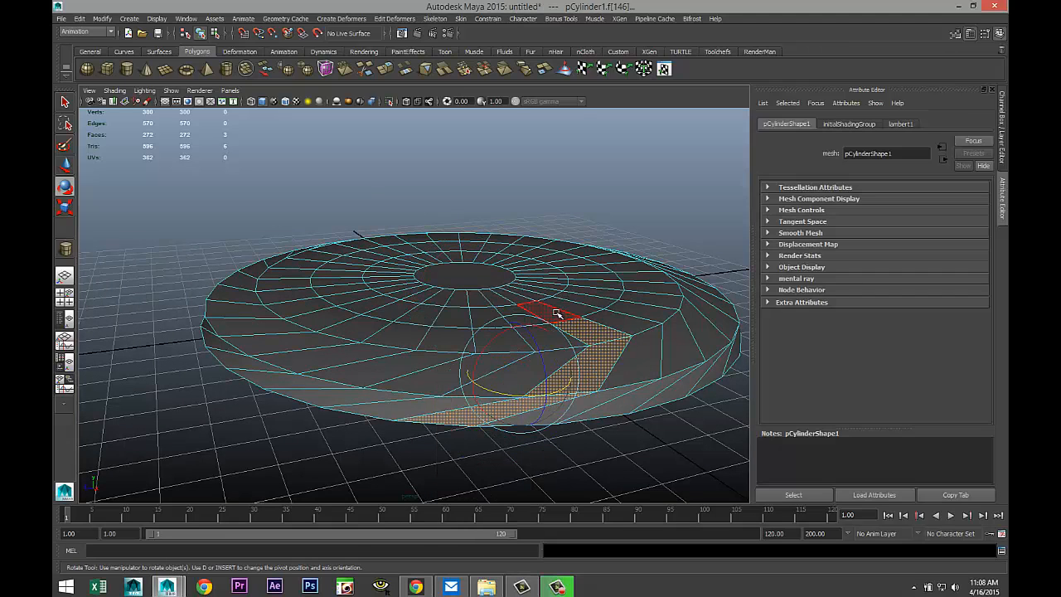
{"action": "left_click", "coordinate": [513, 300], "text": "shift"}
{"action": "mouse_move", "coordinate": [580, 414]}
{"action": "left_mouse_down", "text": "alt"}
{"action": "mouse_move", "coordinate": [615, 433]}
{"action": "mouse_move", "coordinate": [580, 431]}
{"action": "left_mouse_up", "text": "alt"}
Step: Add the remaining alternating spiral strips, reaching 76 selected faces
{"action": "left_click", "coordinate": [485, 369], "text": "shift"}
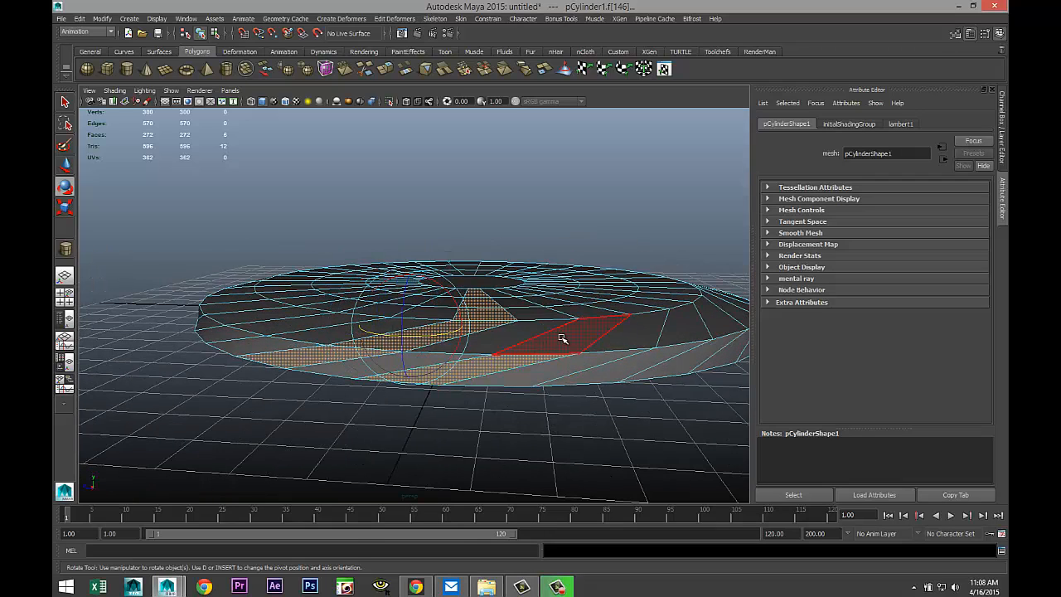
{"action": "left_click", "coordinate": [563, 340], "text": "shift"}
{"action": "left_click", "coordinate": [589, 319], "text": "shift"}
{"action": "left_click", "coordinate": [539, 300], "text": "shift"}
{"action": "left_click", "coordinate": [520, 294], "text": "shift"}
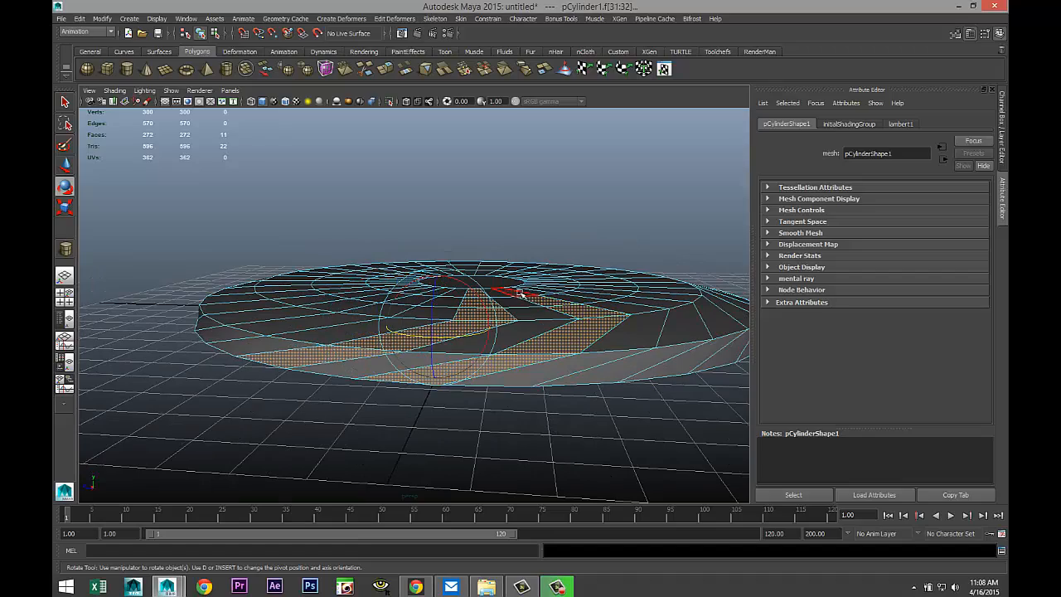
{"action": "mouse_move", "coordinate": [580, 412]}
{"action": "left_mouse_down", "text": "alt"}
{"action": "mouse_move", "coordinate": [552, 421]}
{"action": "mouse_move", "coordinate": [551, 389]}
{"action": "left_mouse_up", "text": "alt"}
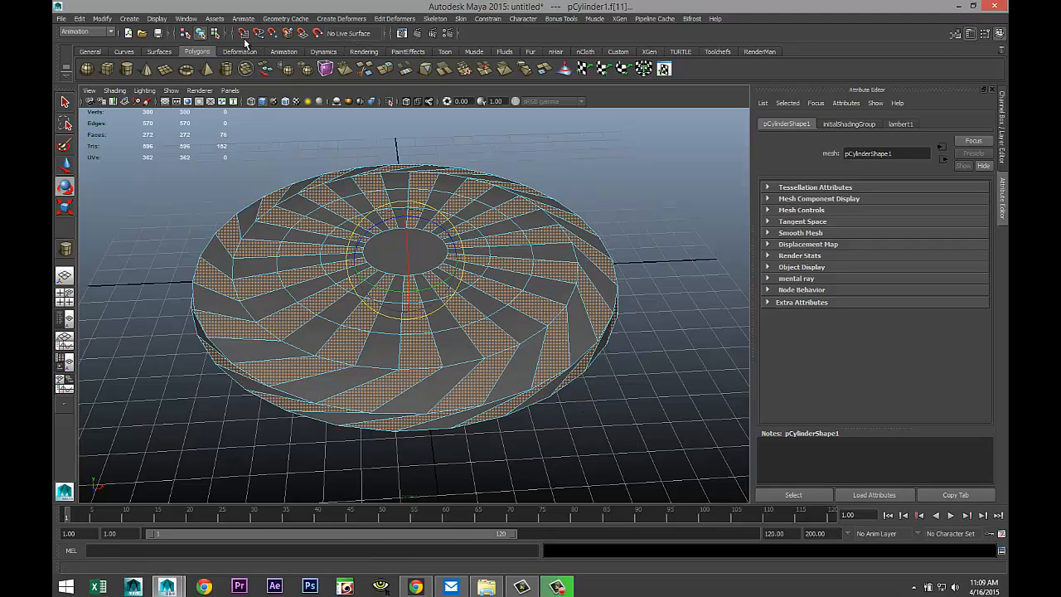
Step: Switch to the Polygons menu set and extrude the selected strips to thickness 0.4
{"action": "left_click", "coordinate": [114, 33]}
{"action": "left_click", "coordinate": [91, 48]}
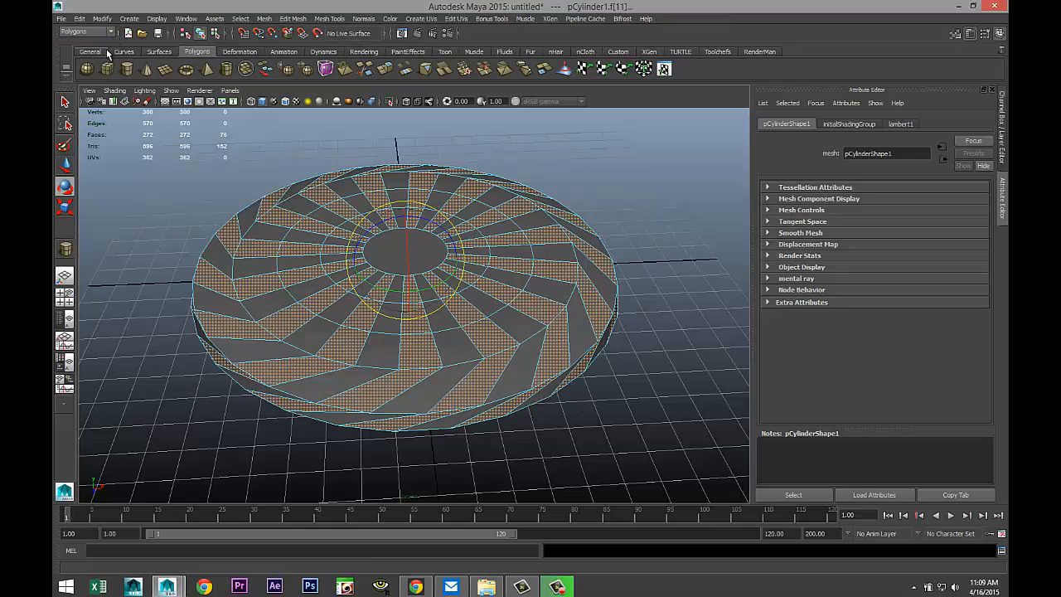
{"action": "left_click", "coordinate": [292, 18]}
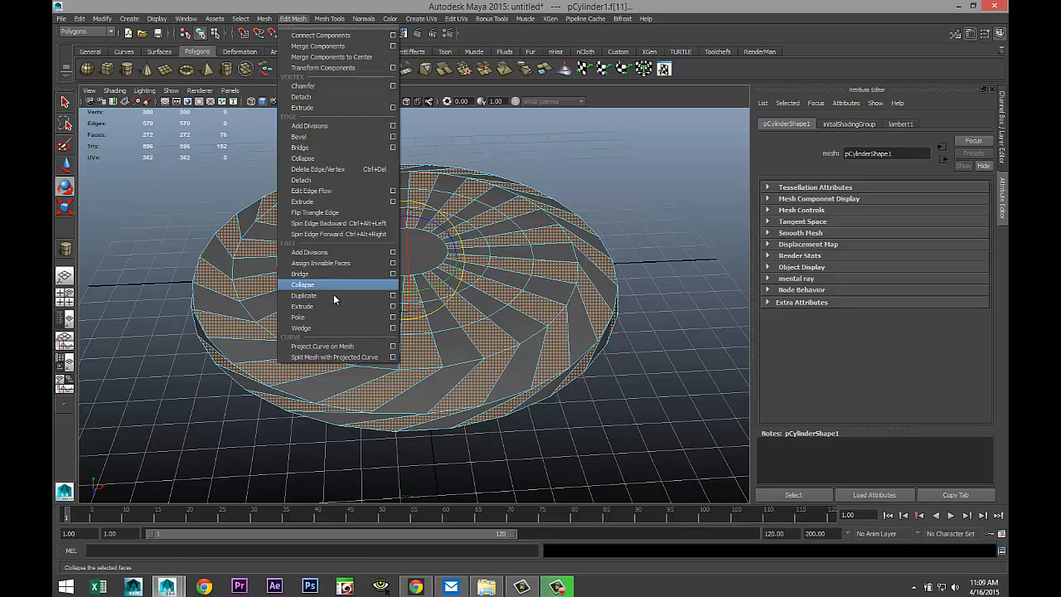
{"action": "left_click", "coordinate": [306, 306]}
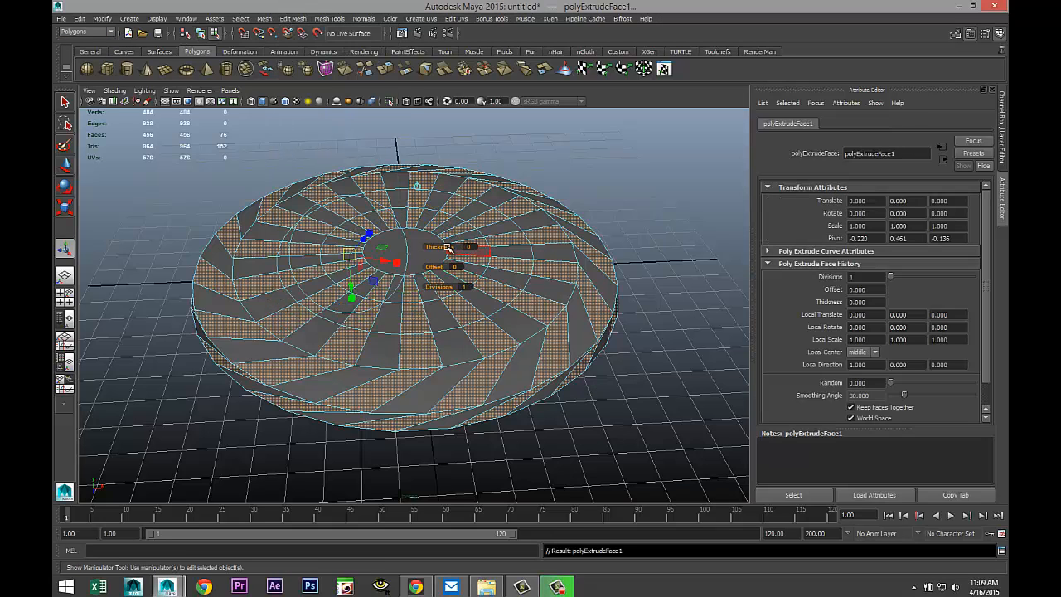
{"action": "mouse_move", "coordinate": [439, 247]}
{"action": "left_mouse_down"}
{"action": "mouse_move", "coordinate": [460, 247]}
{"action": "mouse_move", "coordinate": [450, 247]}
{"action": "left_mouse_up"}
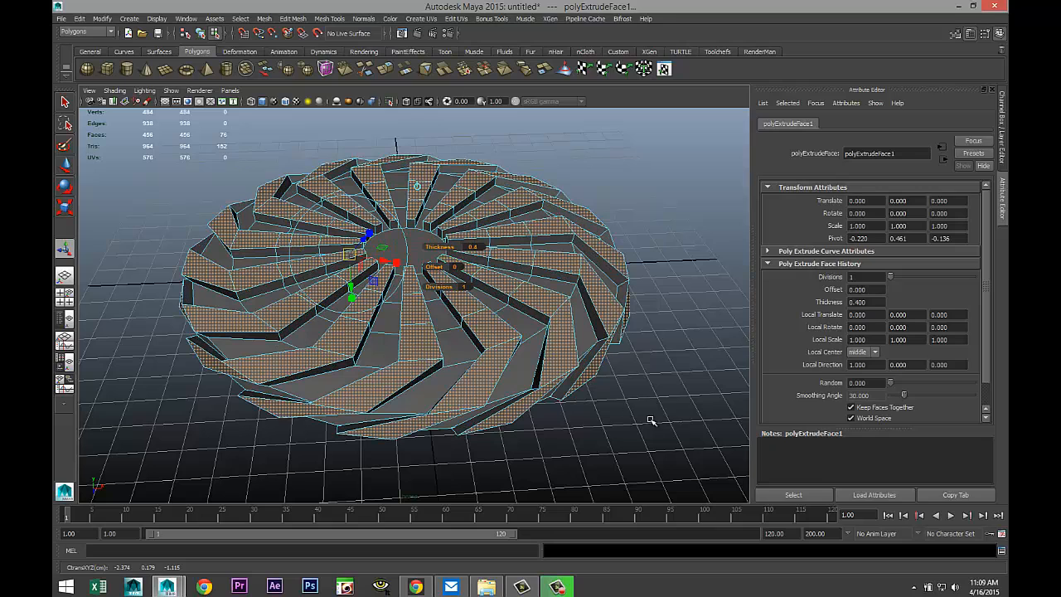
Step: Return to object mode and preview the ridged disc with smooth display (3)
{"action": "left_click", "coordinate": [670, 394]}
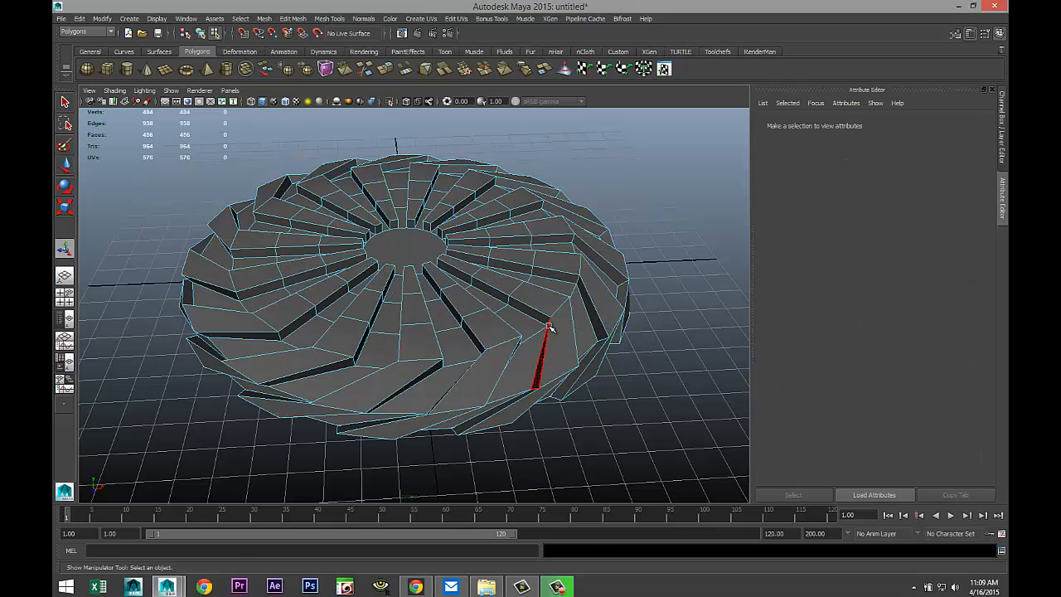
{"action": "right_click", "coordinate": [574, 325]}
{"action": "right_click_drag", "start_coordinate": [574, 325], "coordinate": [597, 301]}
{"action": "left_click", "coordinate": [600, 333]}
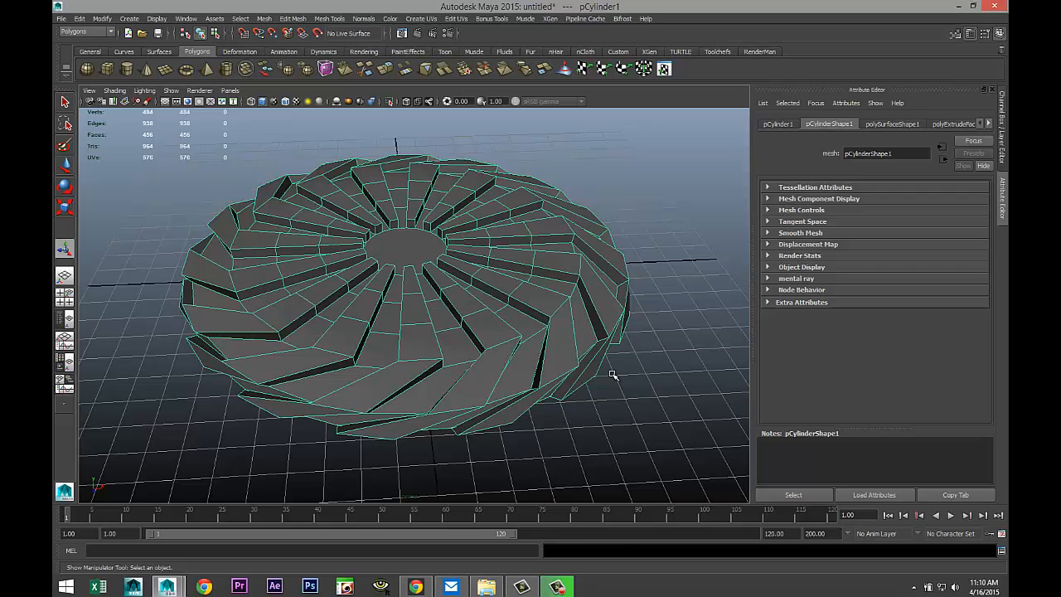
{"action": "key", "text": "3"}
{"action": "left_click", "coordinate": [637, 394]}
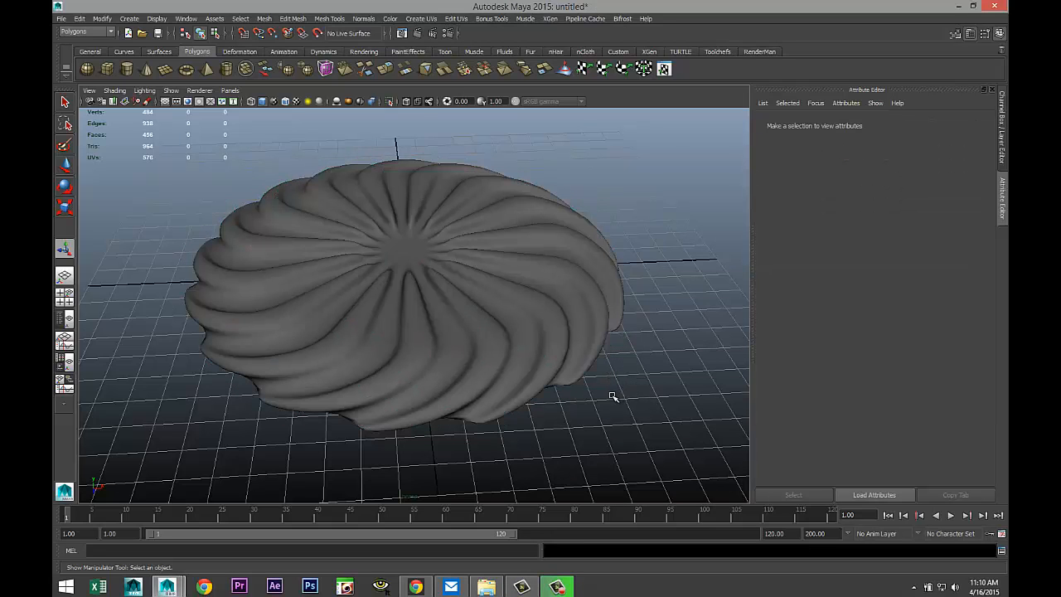
{"action": "scroll", "coordinate": [612, 397], "scroll_direction": "up", "scroll_amount": 2}
Step: View the cookie from above, restore the faceted cage (1) and enter face selection
{"action": "mouse_move", "coordinate": [632, 425]}
{"action": "left_mouse_down", "text": "alt"}
{"action": "mouse_move", "coordinate": [453, 405]}
{"action": "mouse_move", "coordinate": [497, 441]}
{"action": "left_mouse_up", "text": "alt"}
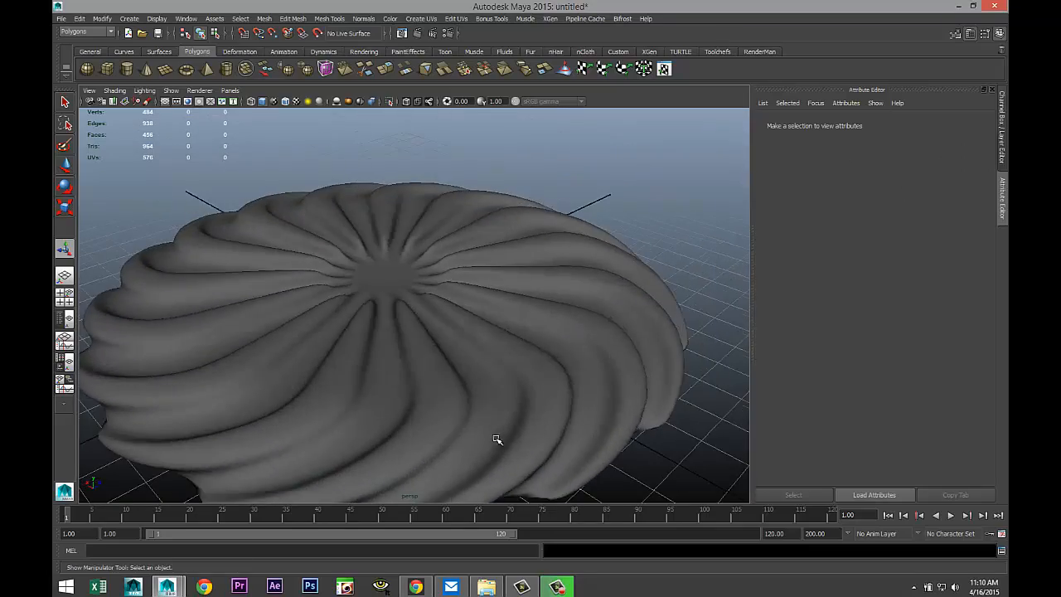
{"action": "scroll", "coordinate": [580, 431], "scroll_direction": "up", "scroll_amount": 2}
{"action": "mouse_move", "coordinate": [580, 431]}
{"action": "left_mouse_down", "text": "alt"}
{"action": "mouse_move", "coordinate": [645, 418]}
{"action": "mouse_move", "coordinate": [617, 423]}
{"action": "mouse_move", "coordinate": [613, 408]}
{"action": "left_mouse_up", "text": "alt"}
{"action": "mouse_move", "coordinate": [560, 399]}
{"action": "middle_mouse_down", "text": "alt"}
{"action": "mouse_move", "coordinate": [587, 408]}
{"action": "mouse_move", "coordinate": [578, 416]}
{"action": "middle_mouse_up", "text": "alt"}
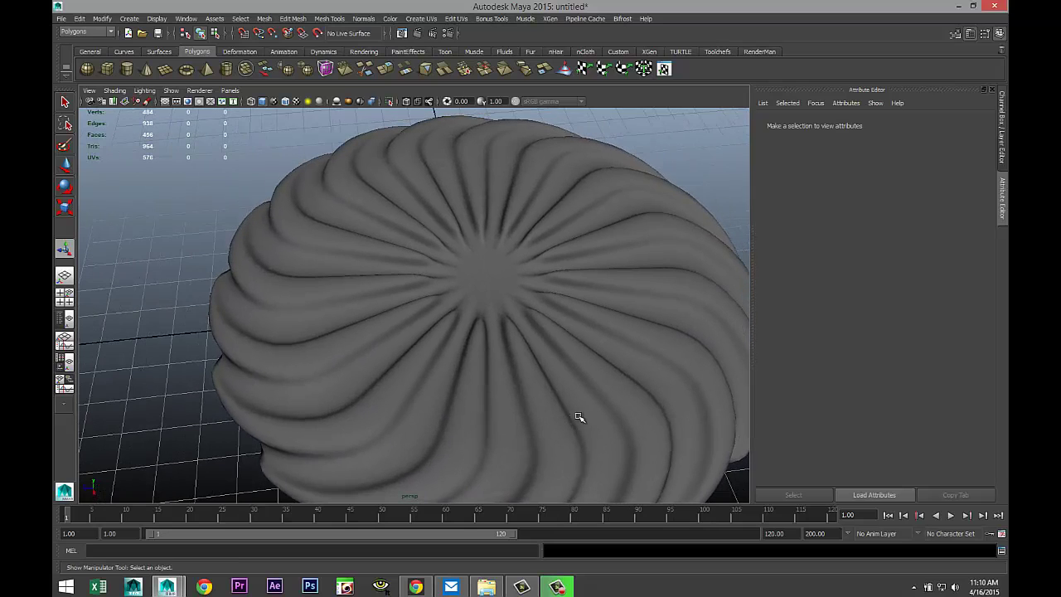
{"action": "left_click", "coordinate": [522, 394]}
{"action": "key", "text": "1"}
{"action": "scroll", "coordinate": [545, 396], "scroll_direction": "up", "scroll_amount": 3}
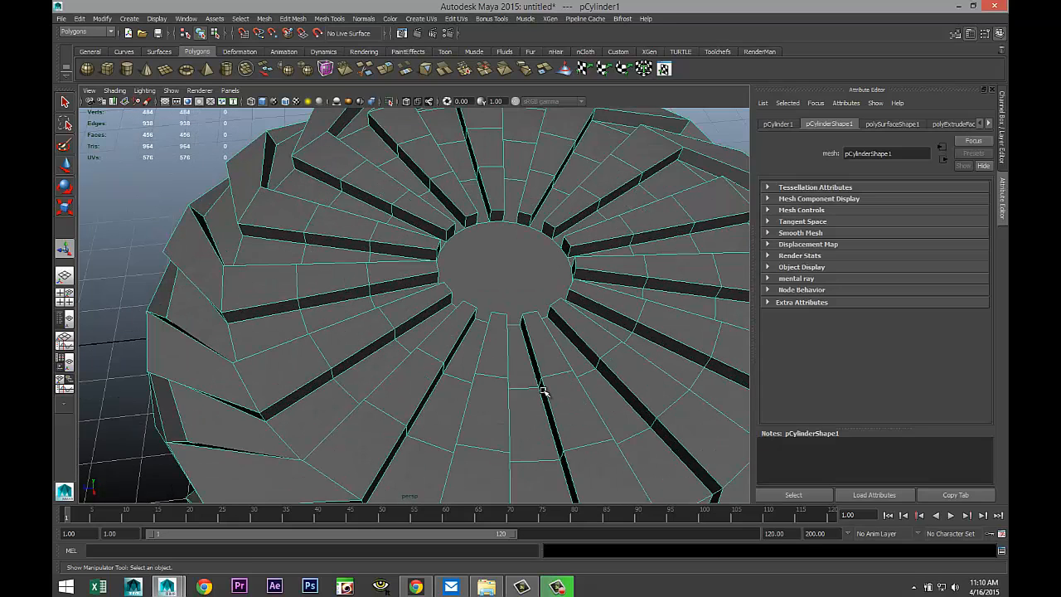
{"action": "scroll", "coordinate": [538, 350], "scroll_direction": "up", "scroll_amount": 2}
{"action": "right_click_drag", "start_coordinate": [523, 249], "coordinate": [523, 273]}
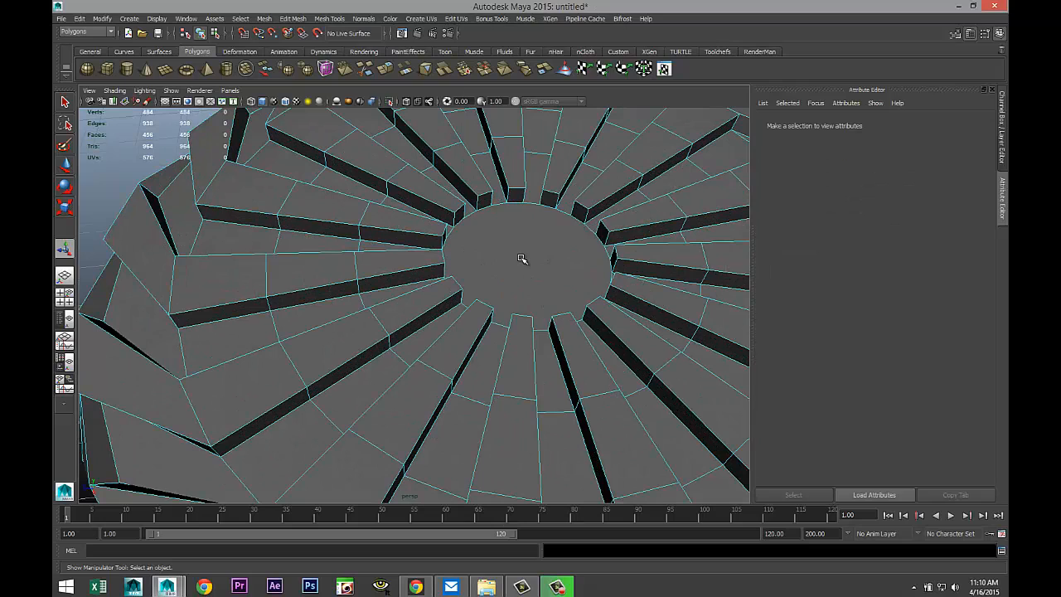
Step: Extrude the flat centre hub face and lift it upward
{"action": "left_click", "coordinate": [523, 257]}
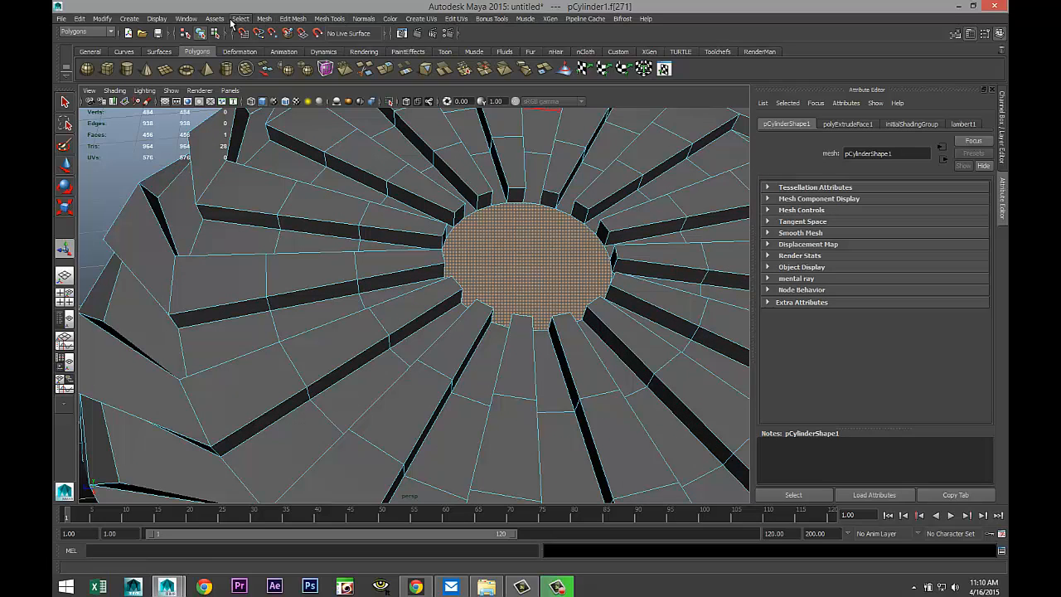
{"action": "left_click", "coordinate": [292, 18]}
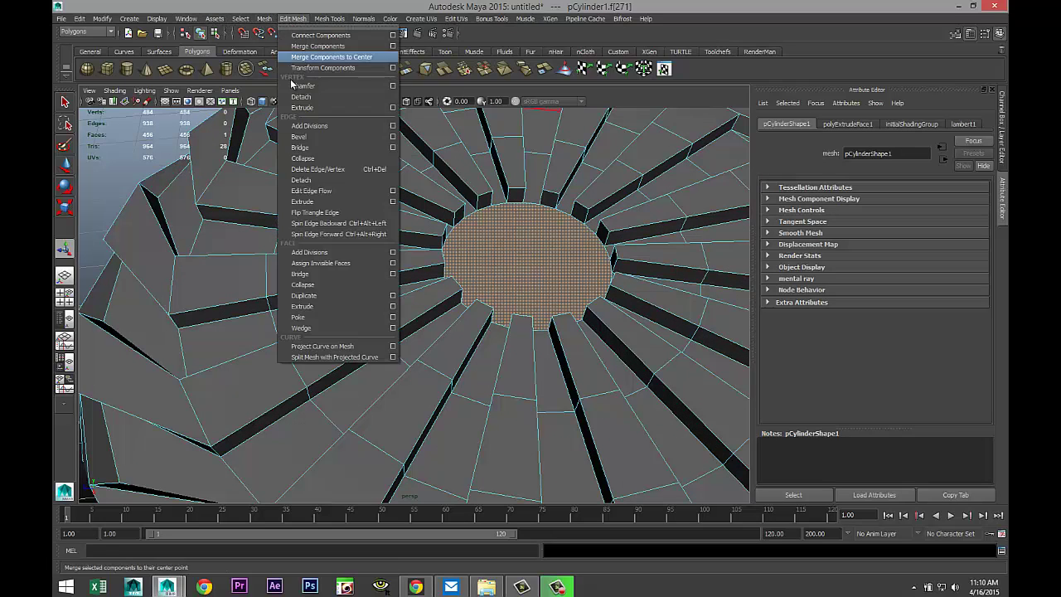
{"action": "left_click", "coordinate": [327, 308]}
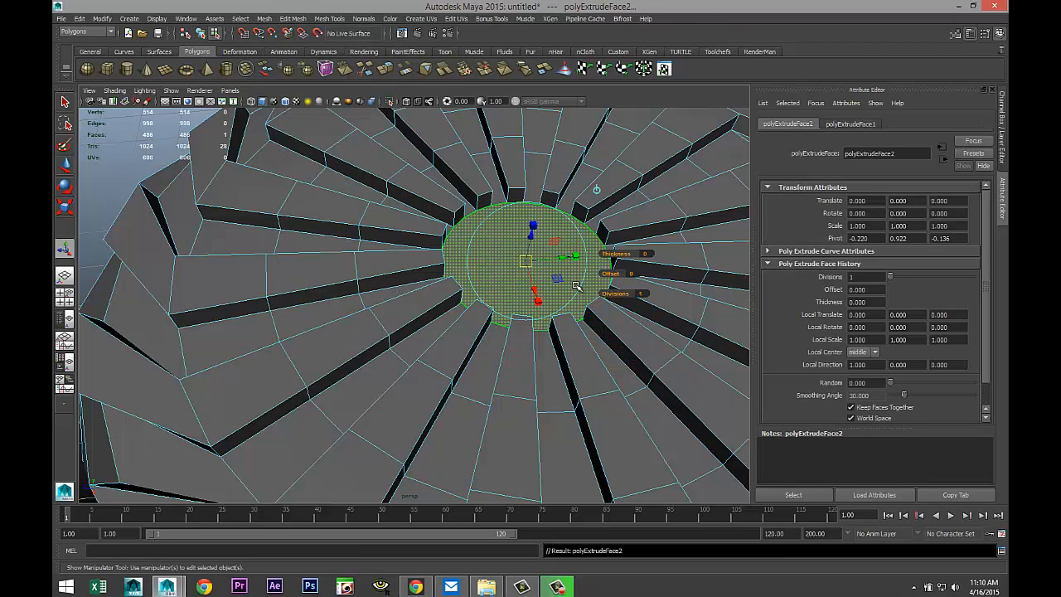
{"action": "key", "text": "w"}
{"action": "left_click_drag", "start_coordinate": [535, 222], "coordinate": [540, 206]}
Step: Repeat the extrusion twice, shrinking and raising each new ring to step the hub
{"action": "key", "text": "g"}
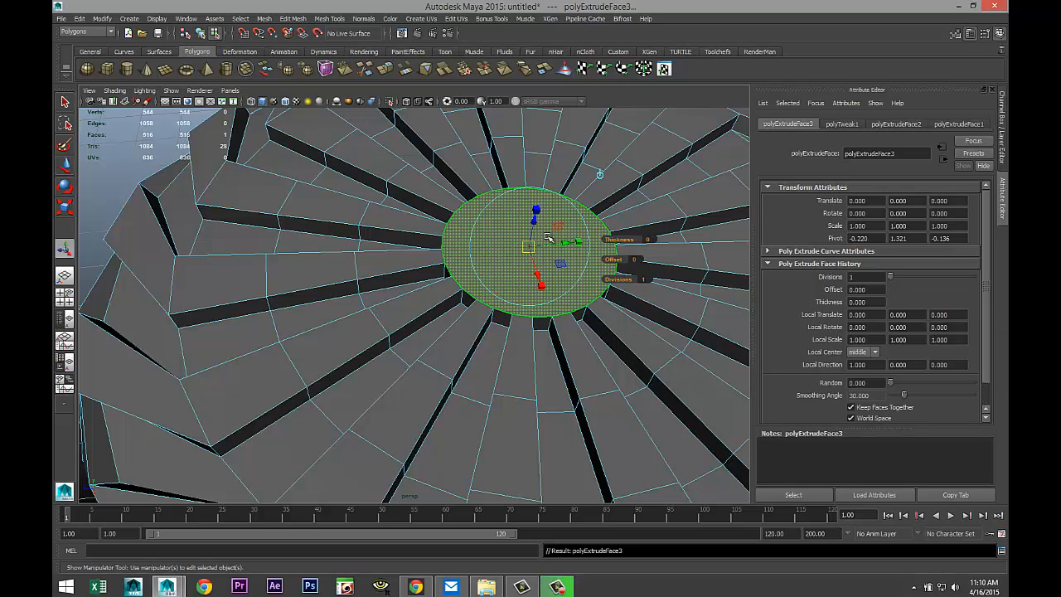
{"action": "key", "text": "r"}
{"action": "left_click_drag", "start_coordinate": [530, 247], "coordinate": [517, 245]}
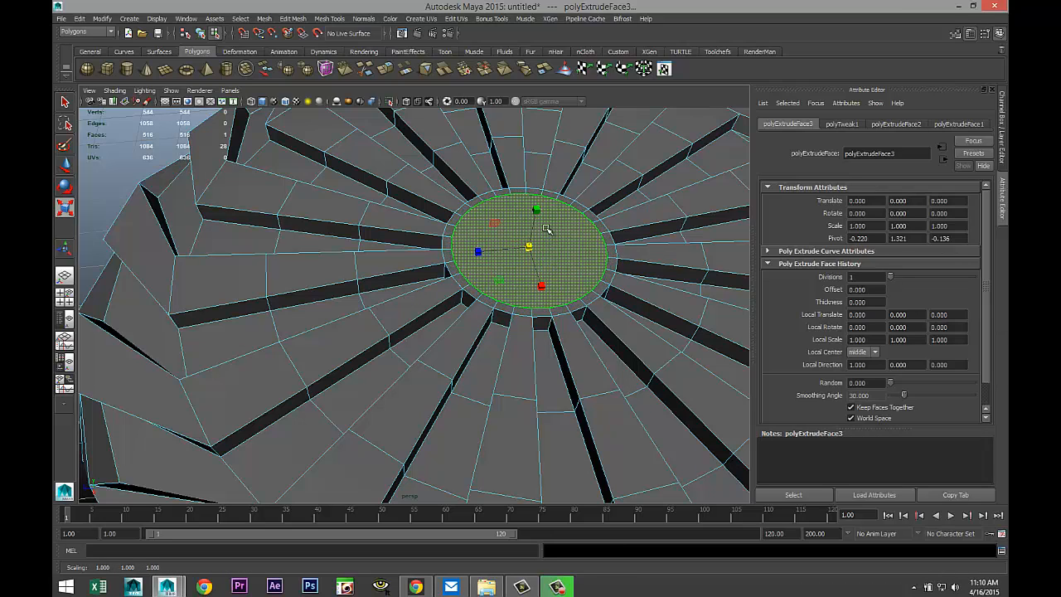
{"action": "key", "text": "w"}
{"action": "left_click_drag", "start_coordinate": [537, 217], "coordinate": [537, 203]}
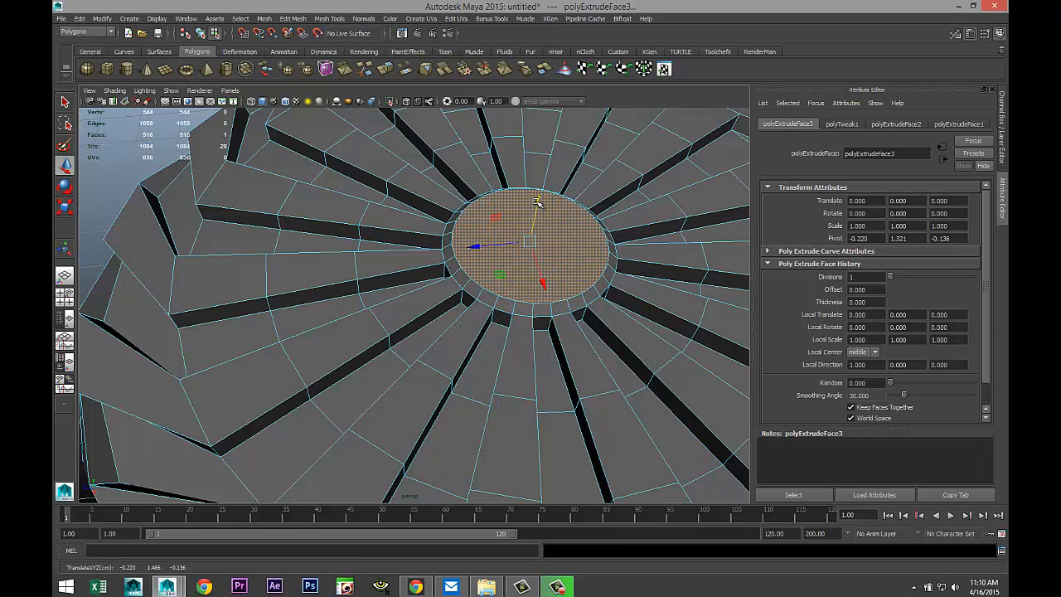
{"action": "key", "text": "ctrl+e"}
{"action": "key", "text": "r"}
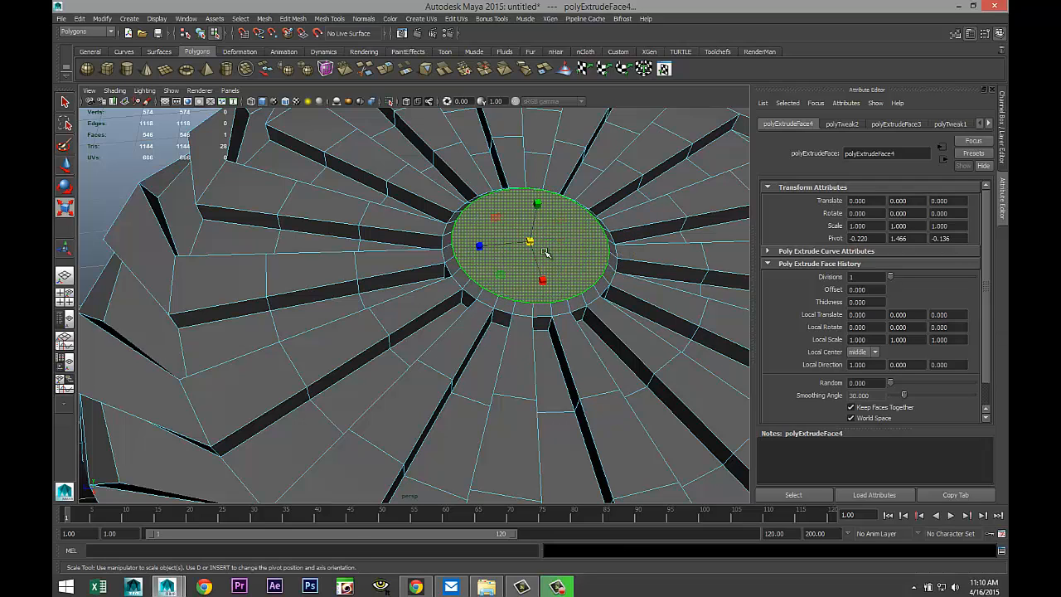
{"action": "left_click_drag", "start_coordinate": [530, 241], "coordinate": [512, 235]}
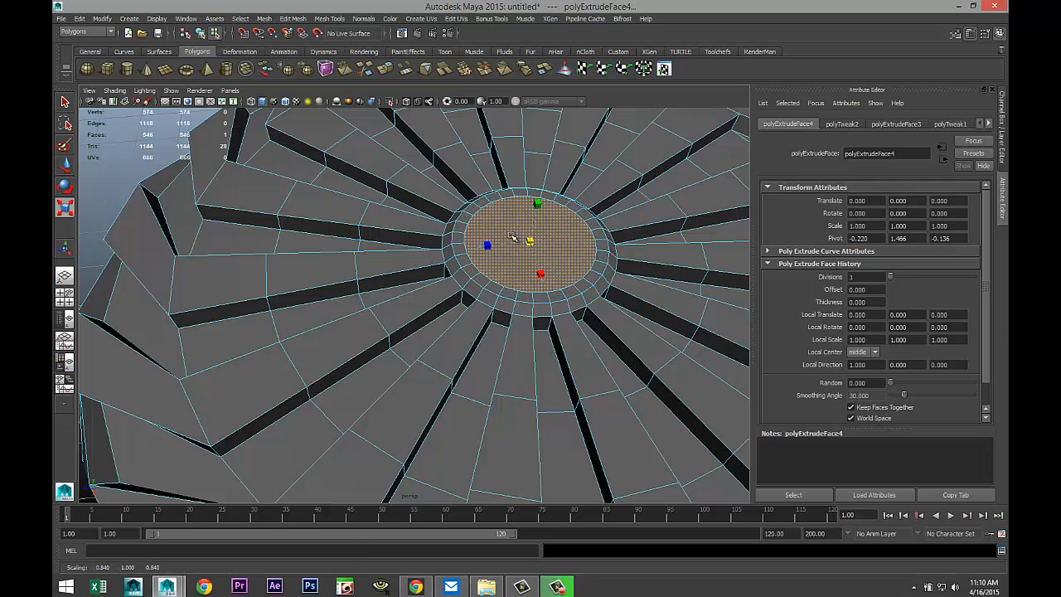
{"action": "key", "text": "w"}
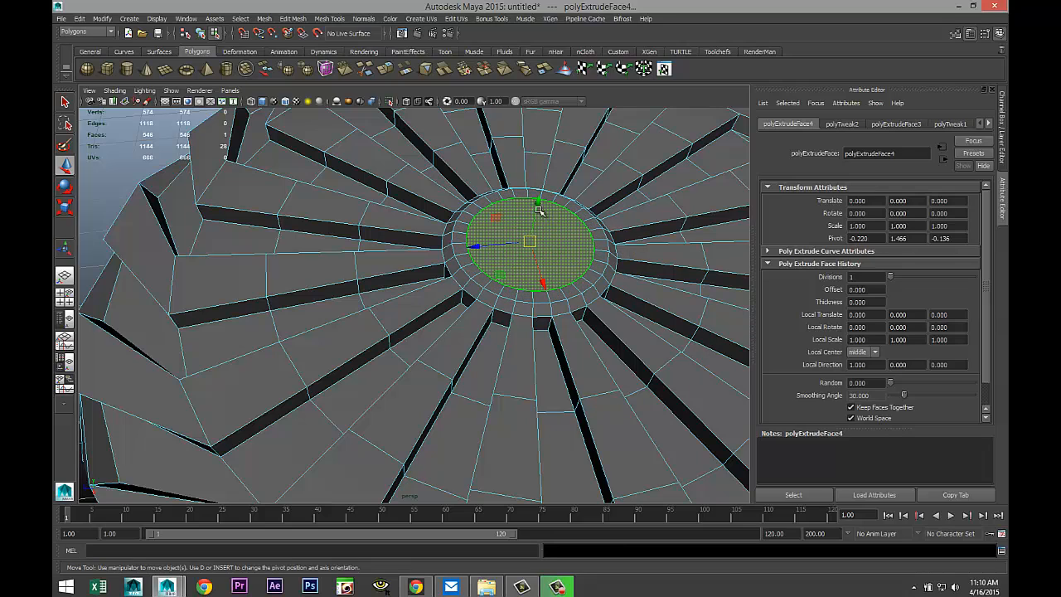
{"action": "left_click_drag", "start_coordinate": [537, 211], "coordinate": [540, 198]}
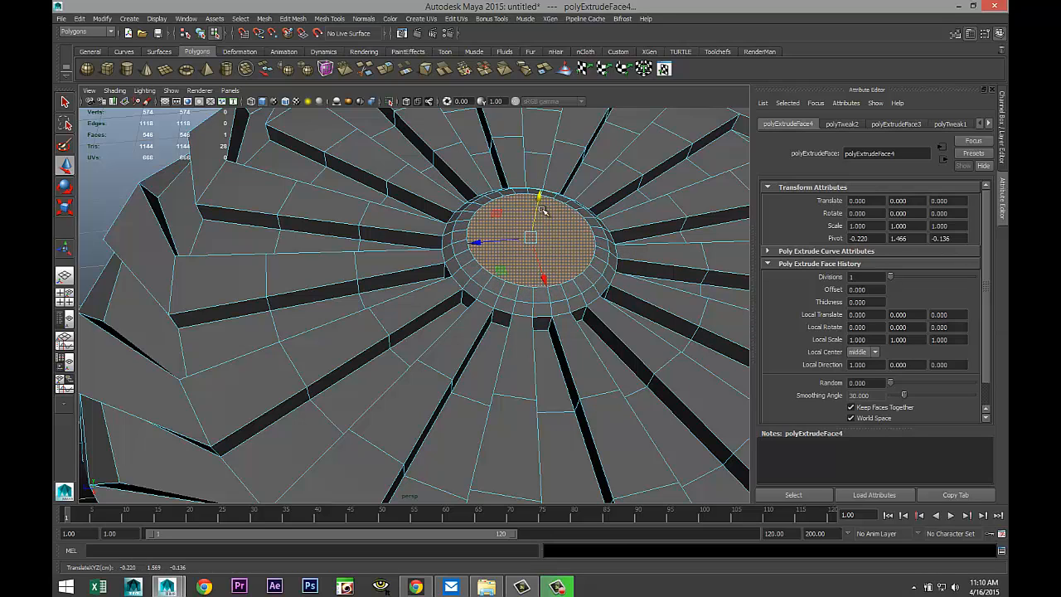
Step: Extrude once more, shrink and raise the cap into a rounded dome, then return to object mode
{"action": "key", "text": "ctrl+e"}
{"action": "key", "text": "r"}
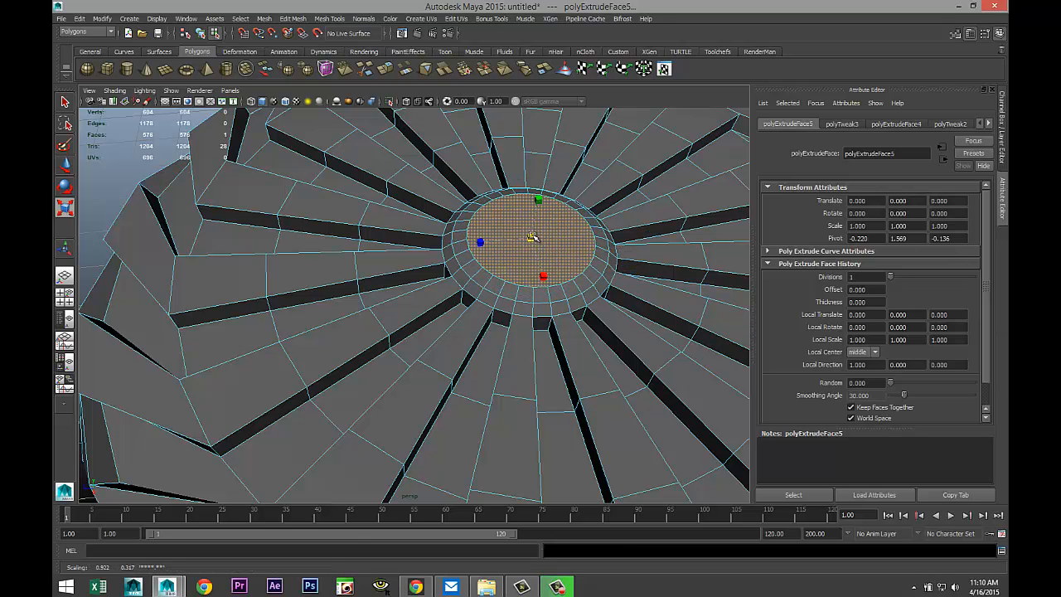
{"action": "mouse_move", "coordinate": [531, 239]}
{"action": "left_mouse_down"}
{"action": "mouse_move", "coordinate": [514, 229]}
{"action": "mouse_move", "coordinate": [540, 193]}
{"action": "left_mouse_up"}
{"action": "key", "text": "w"}
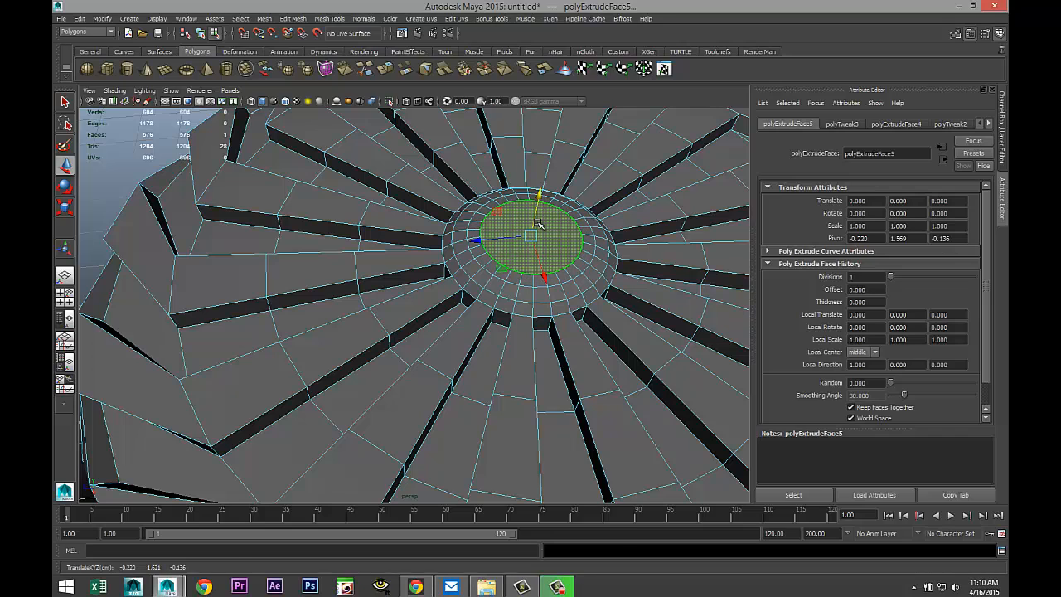
{"action": "key", "text": "r"}
{"action": "left_click_drag", "start_coordinate": [531, 236], "coordinate": [514, 225]}
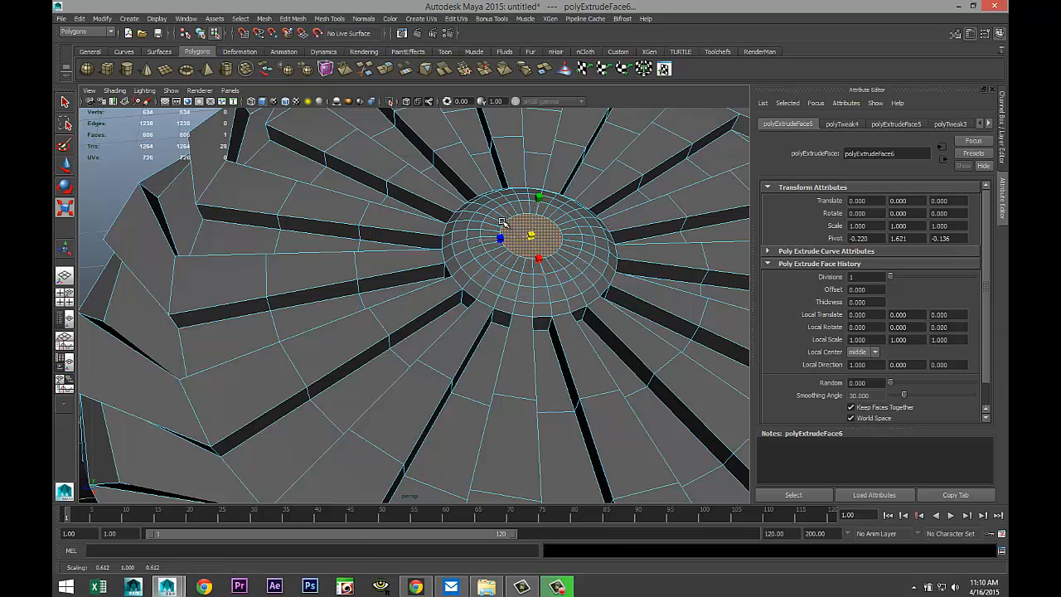
{"action": "key", "text": "w"}
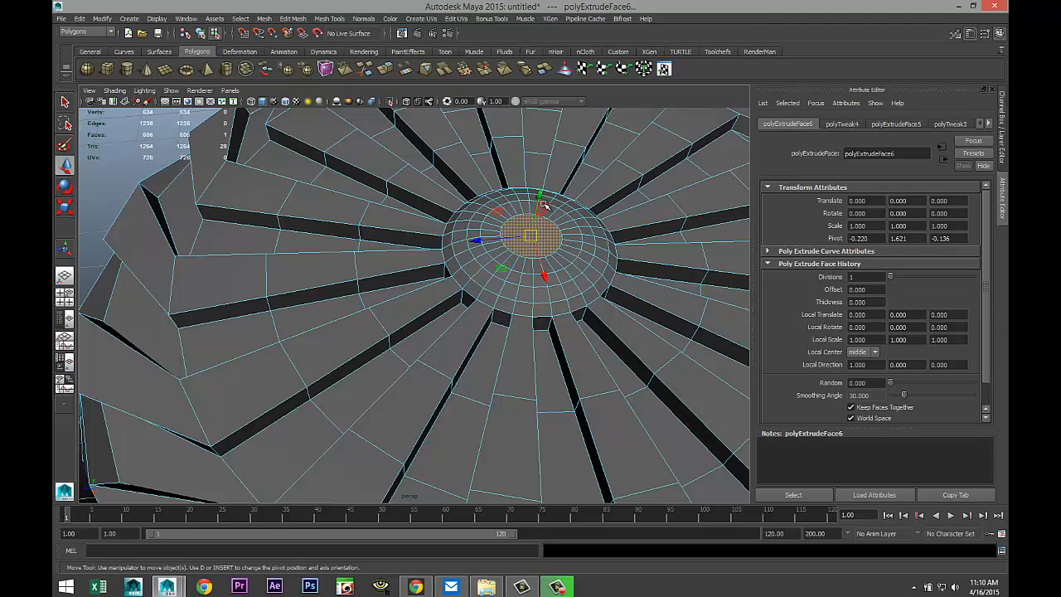
{"action": "left_click_drag", "start_coordinate": [538, 196], "coordinate": [560, 248]}
{"action": "scroll", "coordinate": [531, 205], "scroll_direction": "down", "scroll_amount": 4}
{"action": "mouse_move", "coordinate": [564, 307]}
{"action": "left_mouse_down", "text": "alt"}
{"action": "mouse_move", "coordinate": [473, 323]}
{"action": "mouse_move", "coordinate": [498, 298]}
{"action": "left_mouse_up", "text": "alt"}
{"action": "right_click_drag", "start_coordinate": [512, 270], "coordinate": [561, 255]}
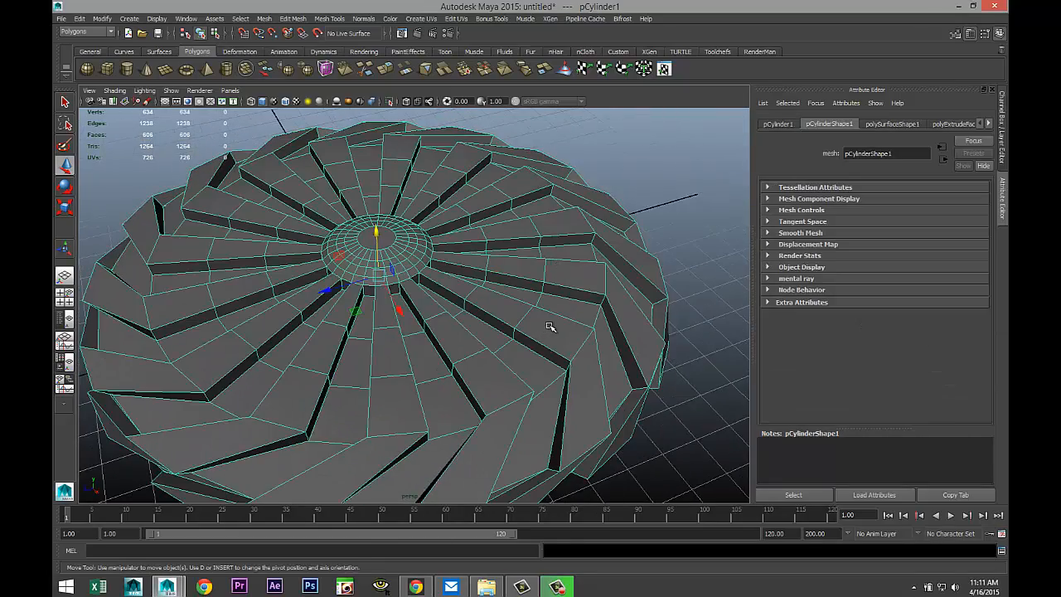
Step: Smooth-preview the cookie and orbit to inspect the new centre dome from several angles
{"action": "key", "text": "3"}
{"action": "left_click", "coordinate": [672, 398]}
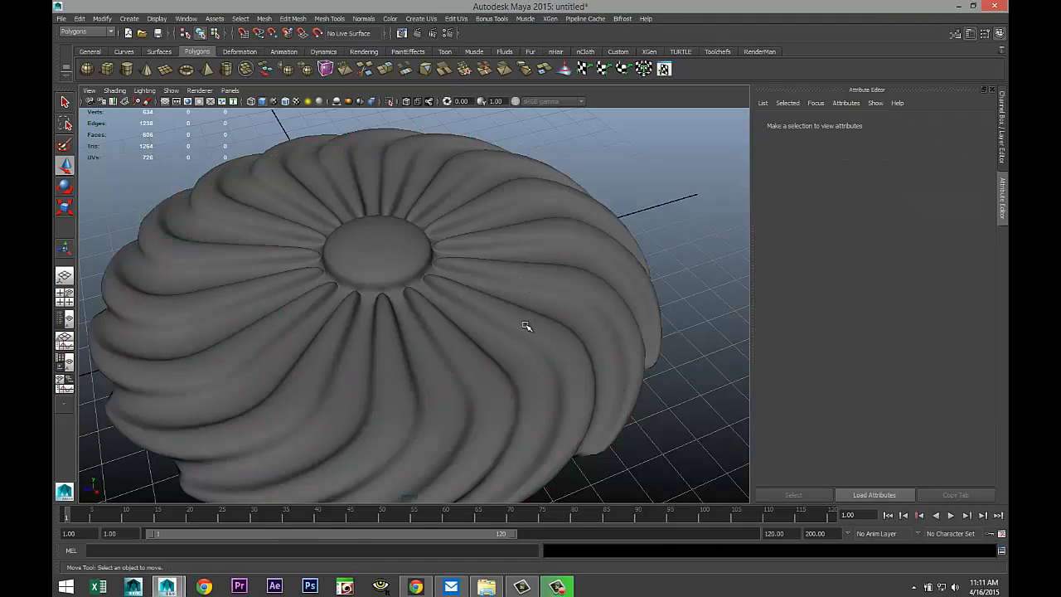
{"action": "scroll", "coordinate": [527, 326], "scroll_direction": "down", "scroll_amount": 2}
{"action": "scroll", "coordinate": [533, 329], "scroll_direction": "up", "scroll_amount": 2}
{"action": "left_click_drag", "start_coordinate": [475, 279], "coordinate": [470, 346], "text": "alt"}
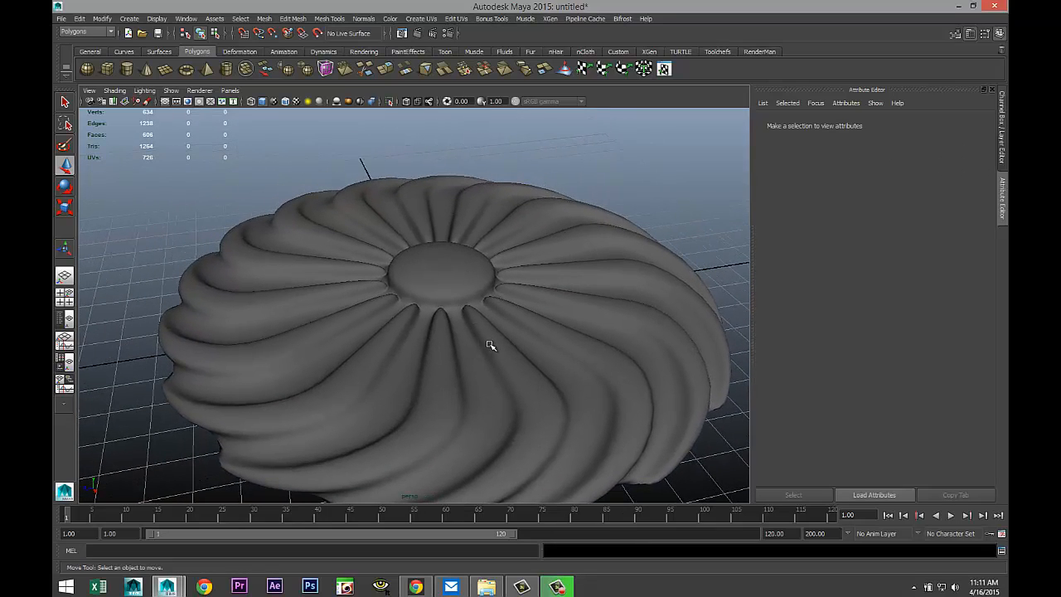
{"action": "scroll", "coordinate": [501, 342], "scroll_direction": "down", "scroll_amount": 2}
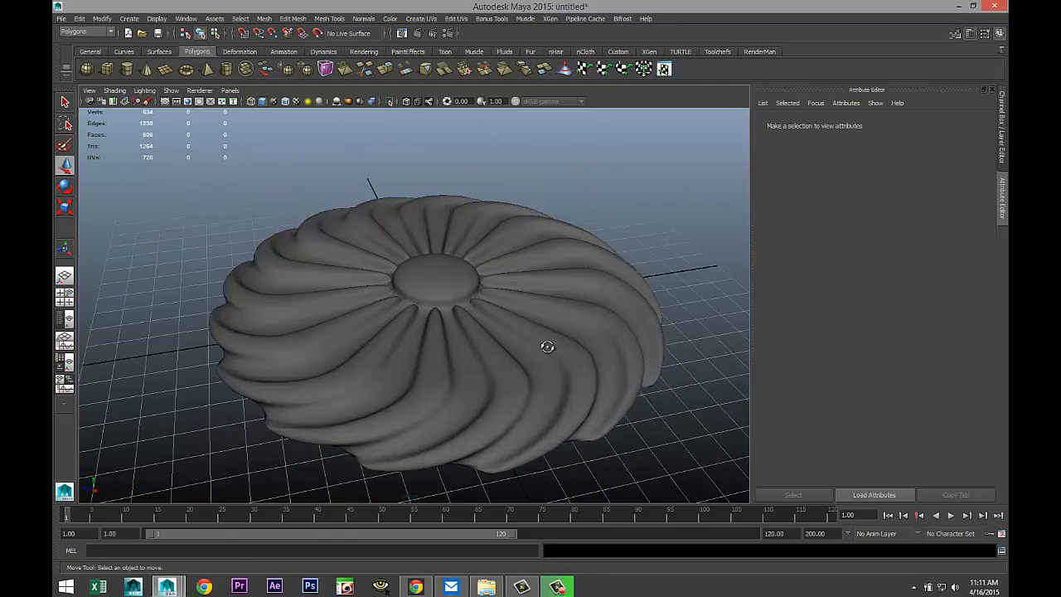
{"action": "mouse_move", "coordinate": [547, 347]}
{"action": "left_mouse_down", "text": "alt"}
{"action": "mouse_move", "coordinate": [539, 331]}
{"action": "mouse_move", "coordinate": [541, 355]}
{"action": "left_mouse_up", "text": "alt"}
{"action": "scroll", "coordinate": [533, 344], "scroll_direction": "up", "scroll_amount": 2}
Step: Enter vertex mode with a small soft-select falloff and nudge vertices on the dome and left ridge
{"action": "left_click", "coordinate": [524, 343]}
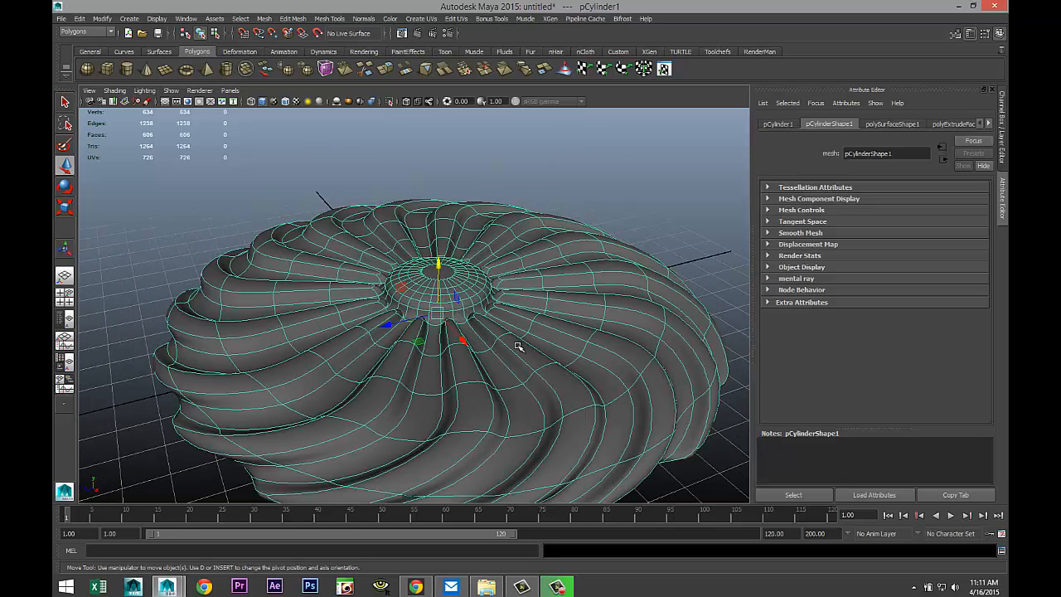
{"action": "scroll", "coordinate": [515, 346], "scroll_direction": "up", "scroll_amount": 3}
{"action": "right_click_drag", "start_coordinate": [430, 277], "coordinate": [386, 277]}
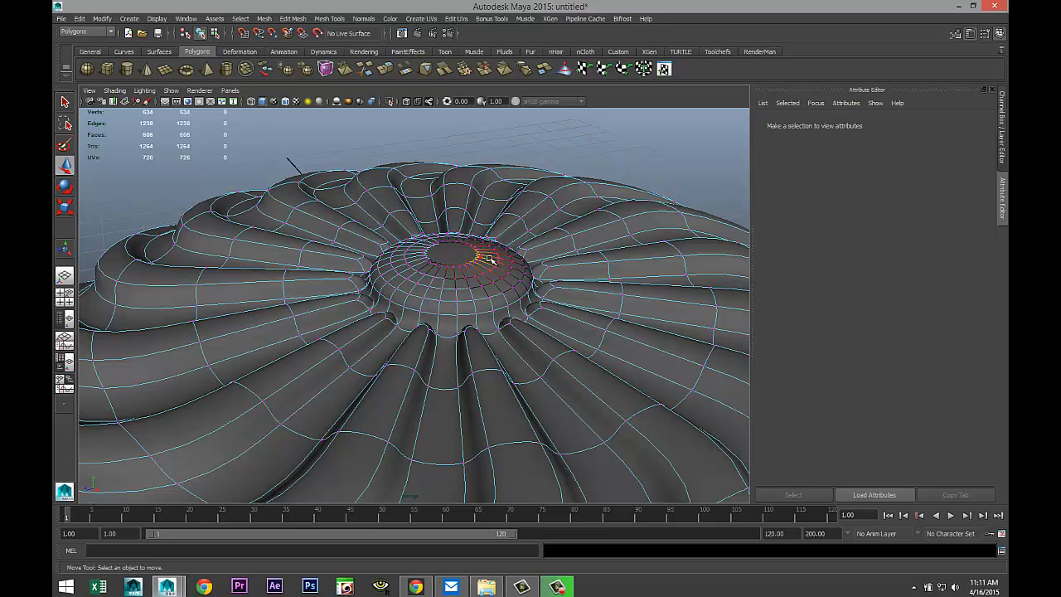
{"action": "left_click_drag", "start_coordinate": [492, 272], "coordinate": [481, 274]}
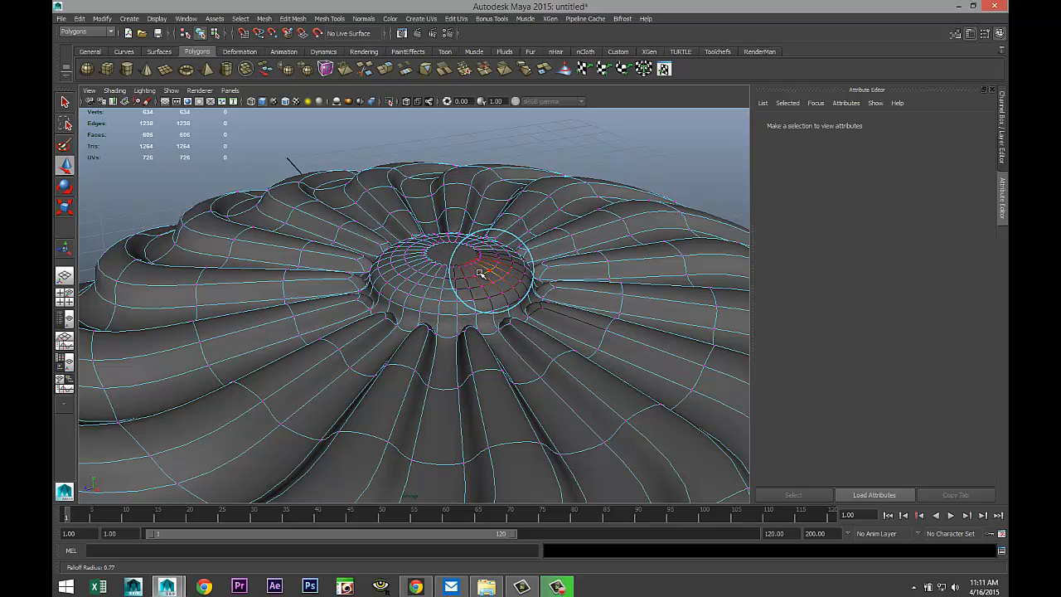
{"action": "left_click", "coordinate": [492, 270]}
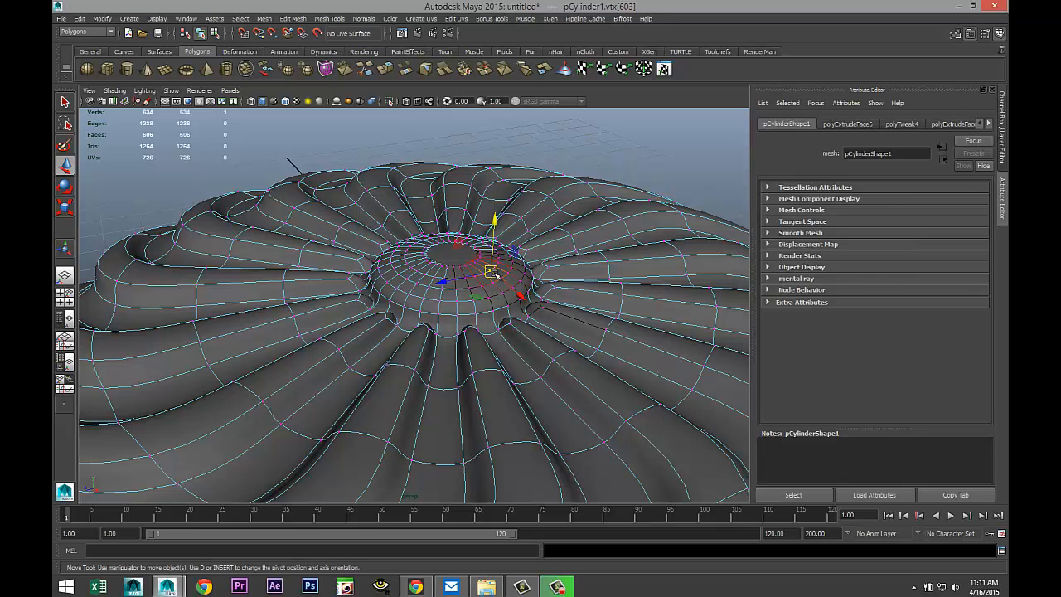
{"action": "left_click_drag", "start_coordinate": [492, 222], "coordinate": [495, 220]}
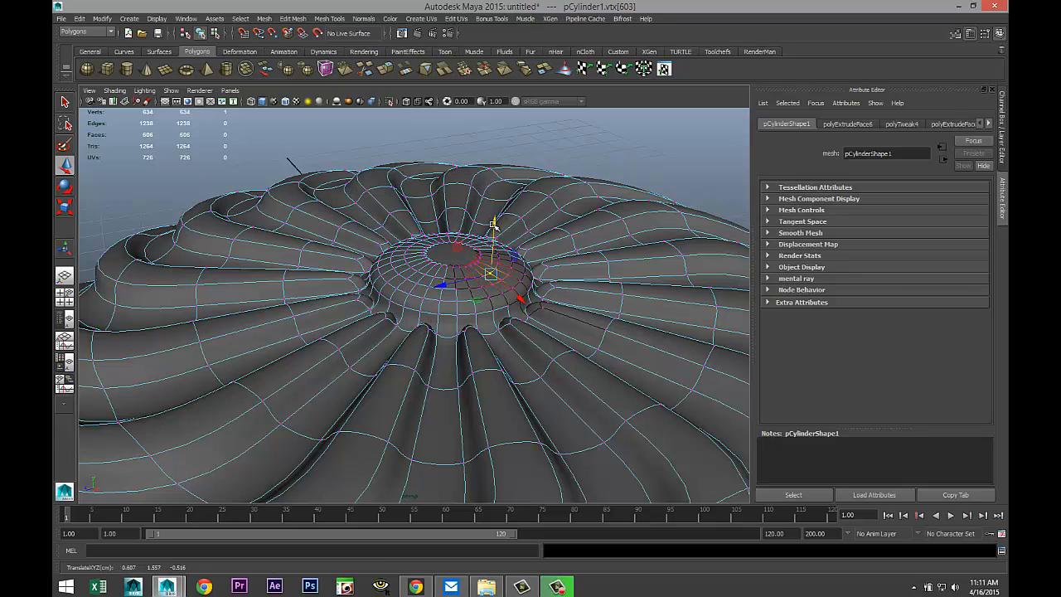
{"action": "left_click", "coordinate": [411, 266]}
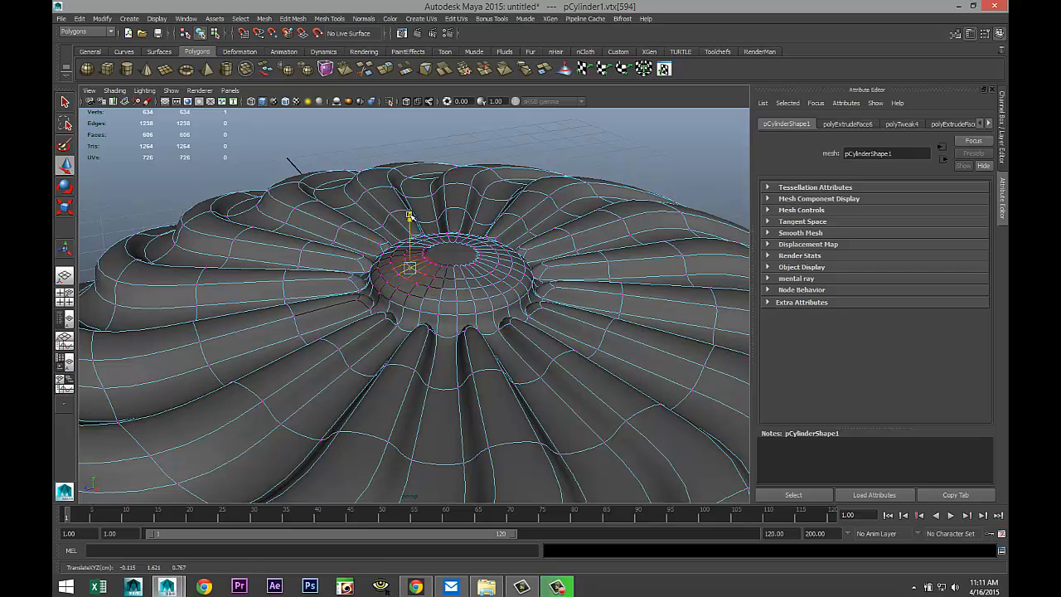
{"action": "left_click", "coordinate": [462, 308]}
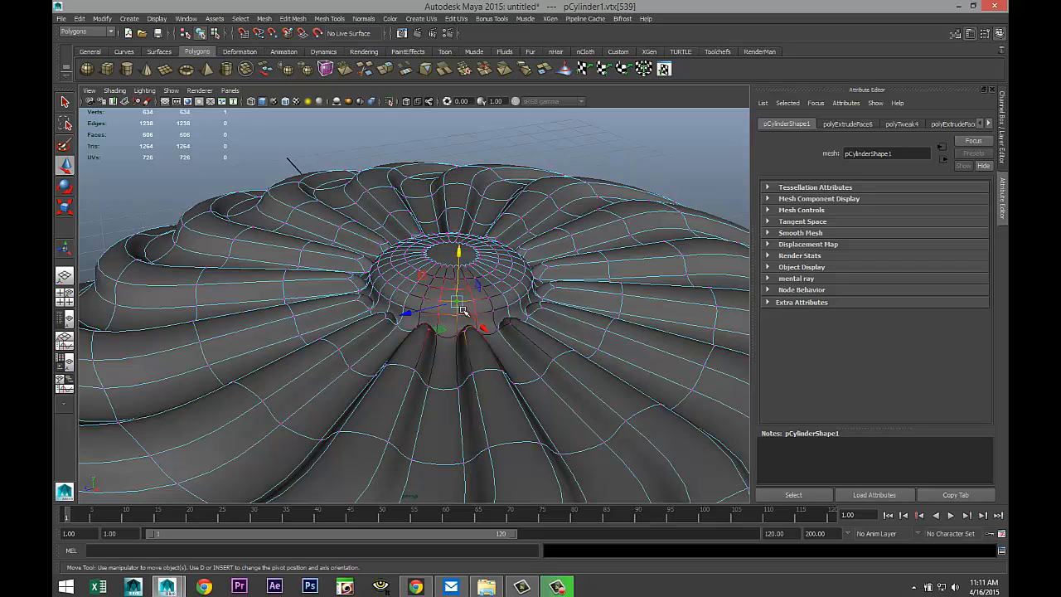
{"action": "left_click_drag", "start_coordinate": [480, 332], "coordinate": [473, 333]}
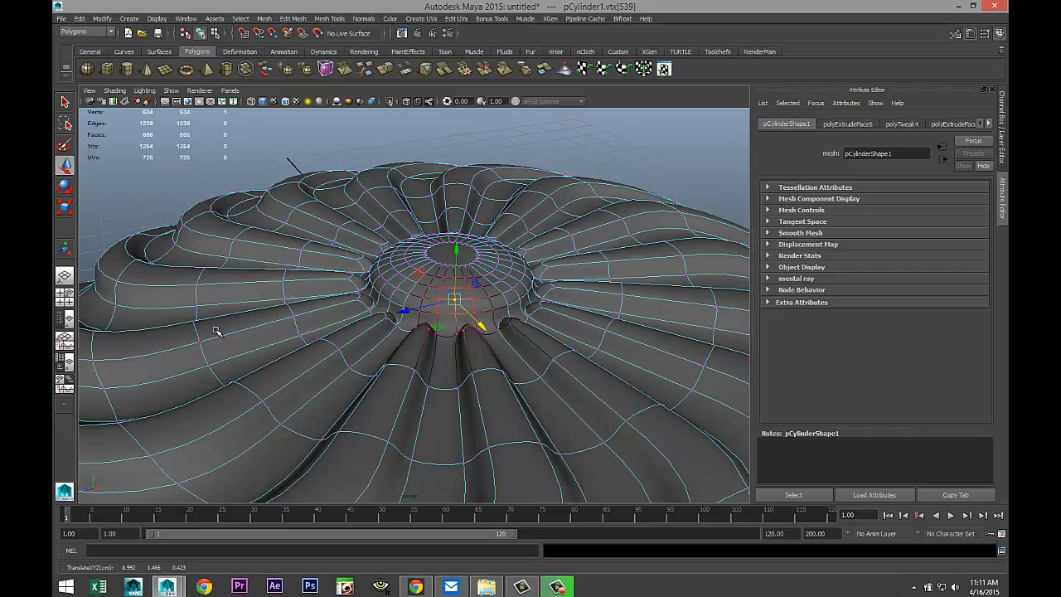
{"action": "left_click", "coordinate": [198, 342]}
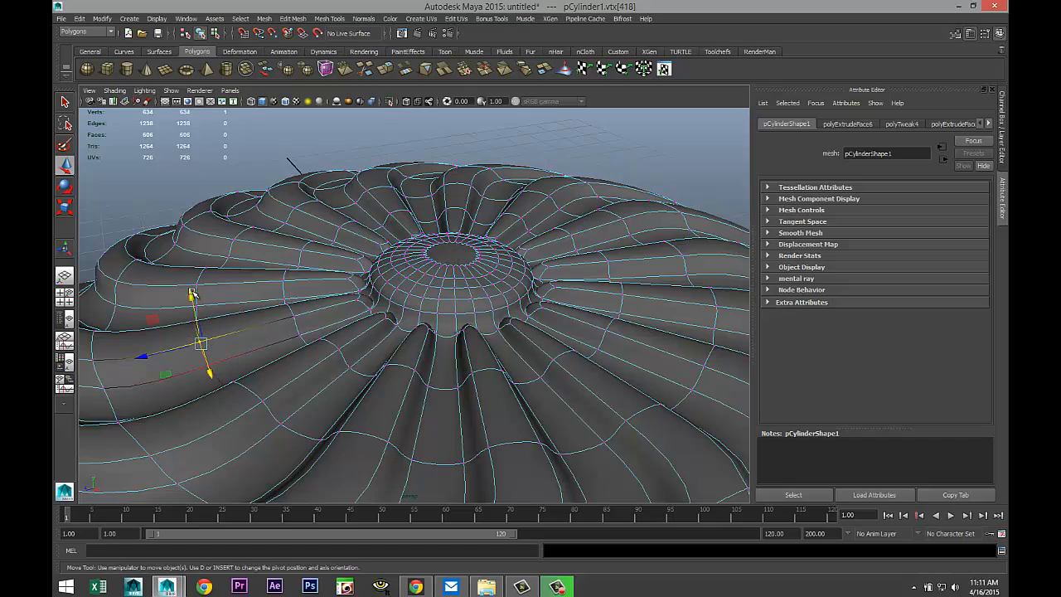
Step: Move vertices at the back, sides and front of the centre hole vertically to make it uneven
{"action": "left_click_drag", "start_coordinate": [357, 327], "coordinate": [411, 236], "text": "alt"}
{"action": "left_click", "coordinate": [410, 276]}
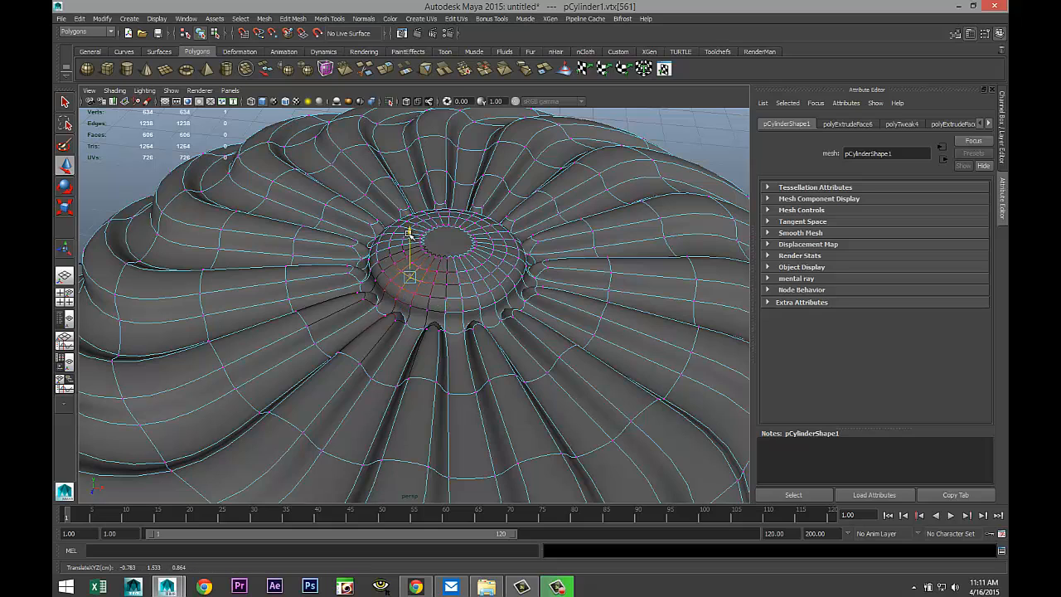
{"action": "left_click", "coordinate": [441, 214]}
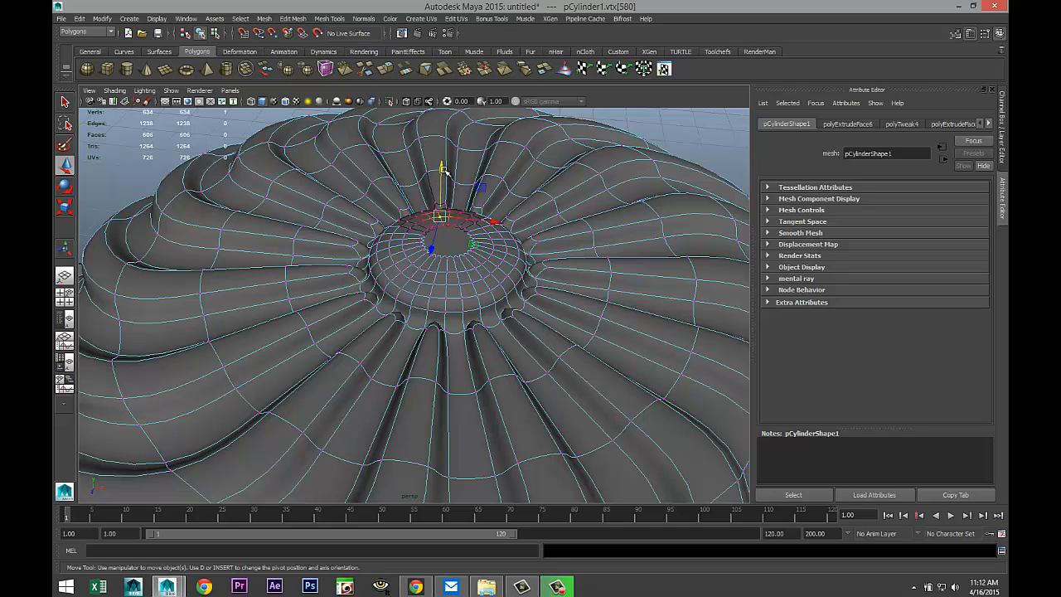
{"action": "left_click_drag", "start_coordinate": [443, 170], "coordinate": [441, 189]}
{"action": "left_click", "coordinate": [406, 241]}
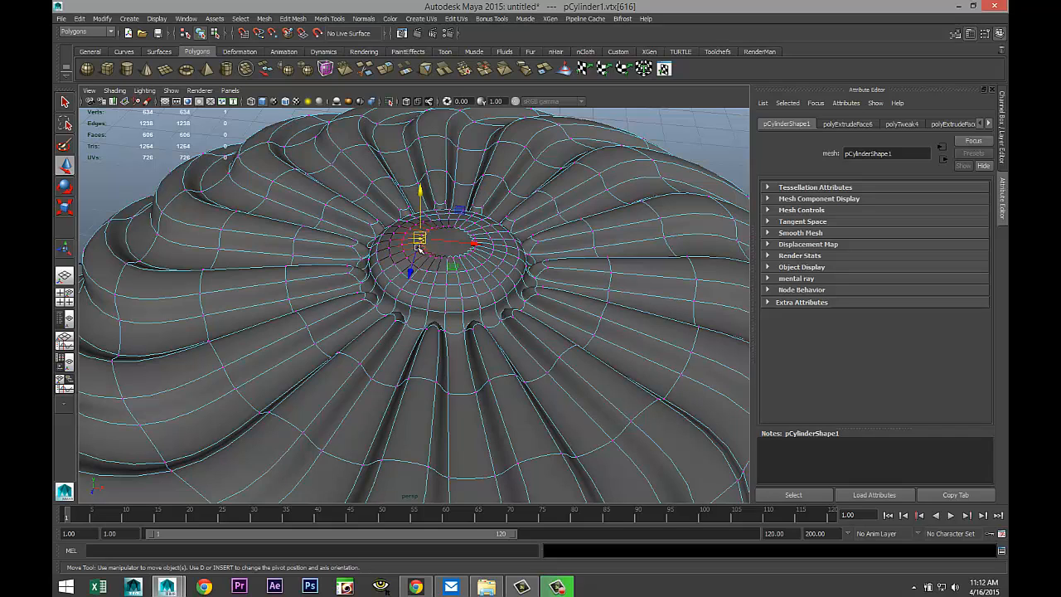
{"action": "left_click", "coordinate": [491, 246]}
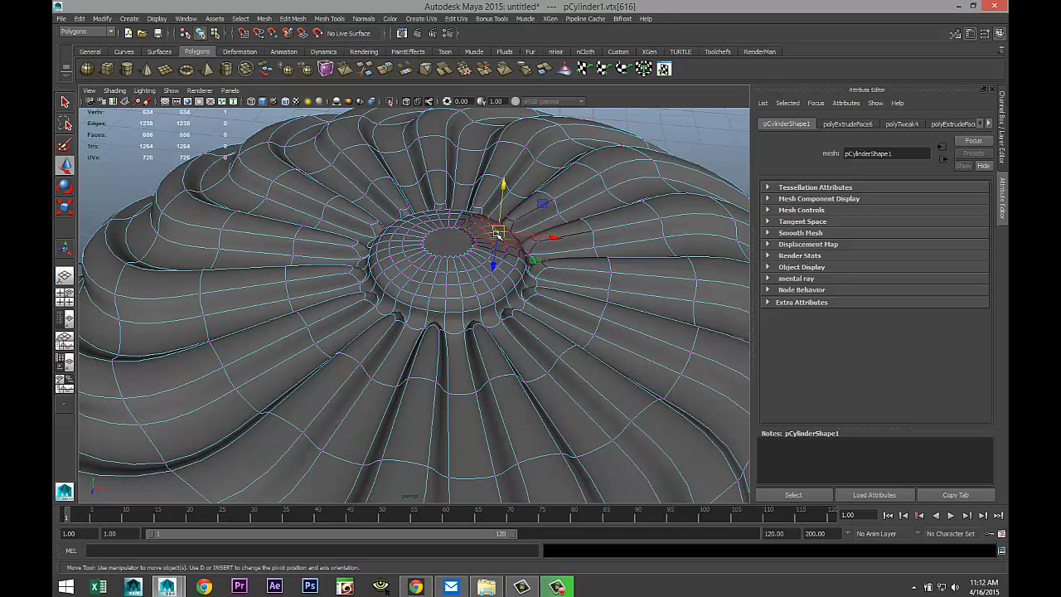
{"action": "left_click_drag", "start_coordinate": [503, 198], "coordinate": [503, 187]}
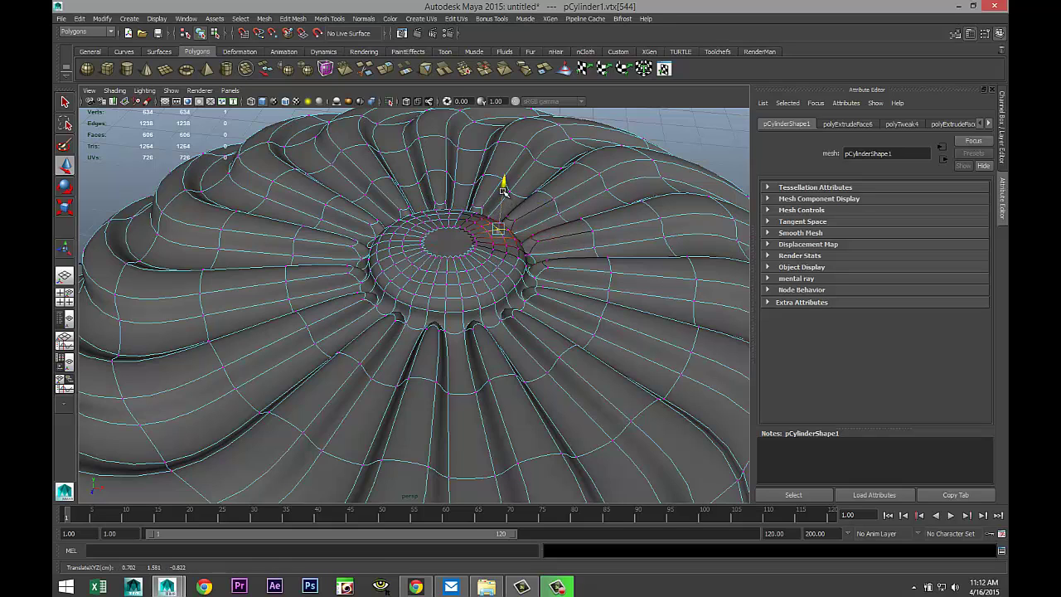
{"action": "left_click", "coordinate": [459, 296]}
{"action": "left_click_drag", "start_coordinate": [465, 263], "coordinate": [466, 248]}
Step: From lower angles, nudge the dome's edge vertices up and down for a hand-piped look
{"action": "left_click_drag", "start_coordinate": [491, 322], "coordinate": [413, 308], "text": "alt"}
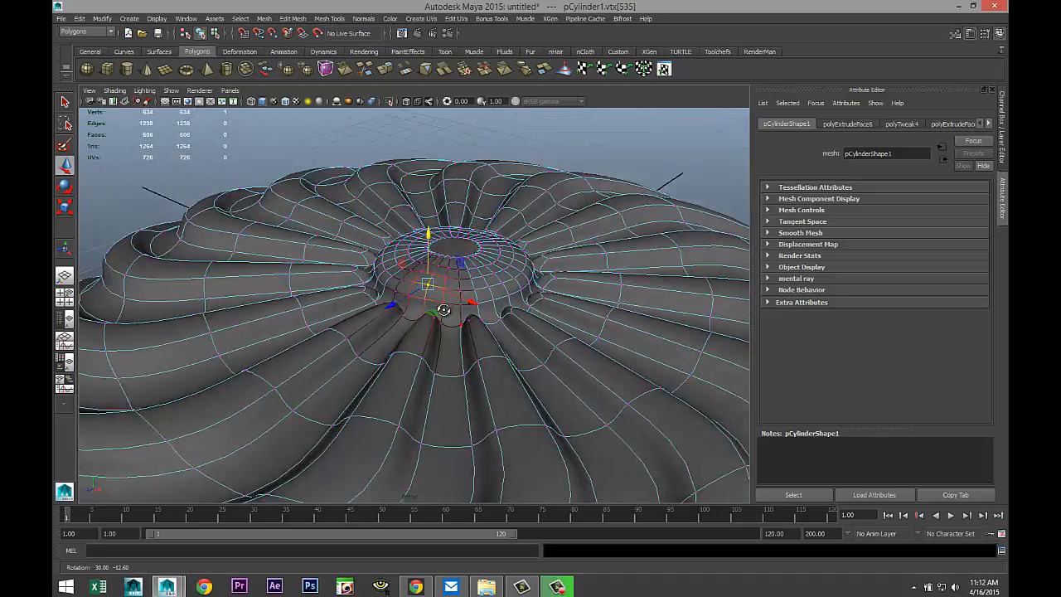
{"action": "left_click", "coordinate": [477, 298]}
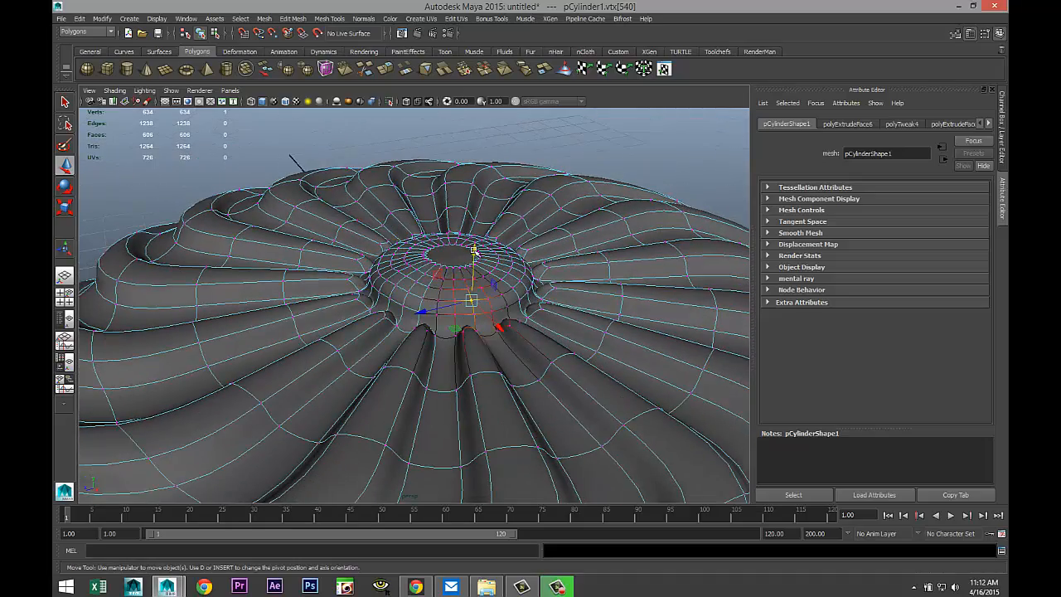
{"action": "left_click_drag", "start_coordinate": [474, 251], "coordinate": [478, 260]}
{"action": "left_click_drag", "start_coordinate": [527, 298], "coordinate": [487, 267], "text": "alt"}
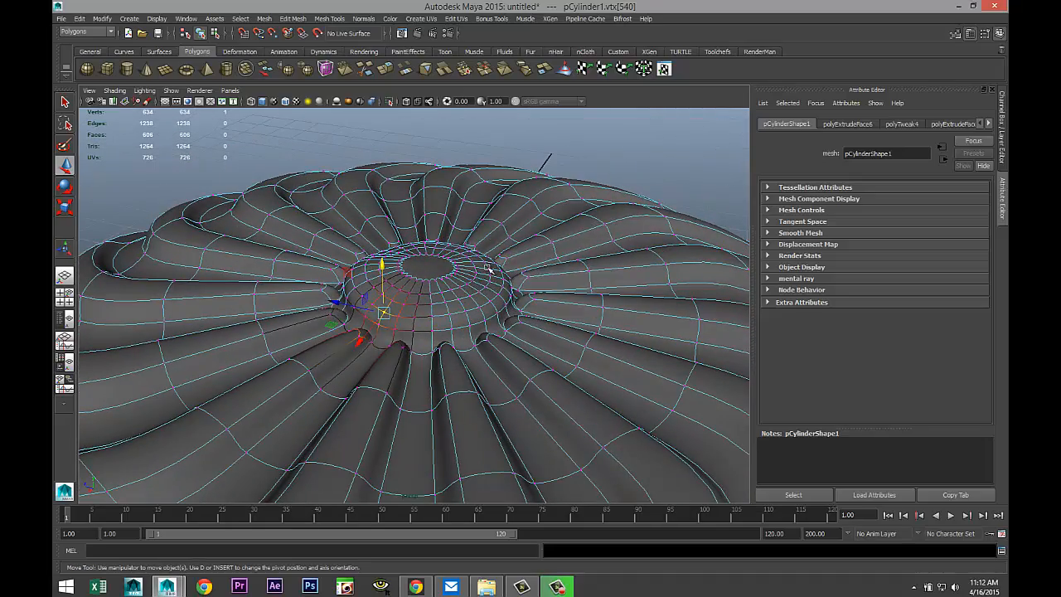
{"action": "left_click", "coordinate": [487, 267]}
{"action": "left_click_drag", "start_coordinate": [491, 217], "coordinate": [491, 212]}
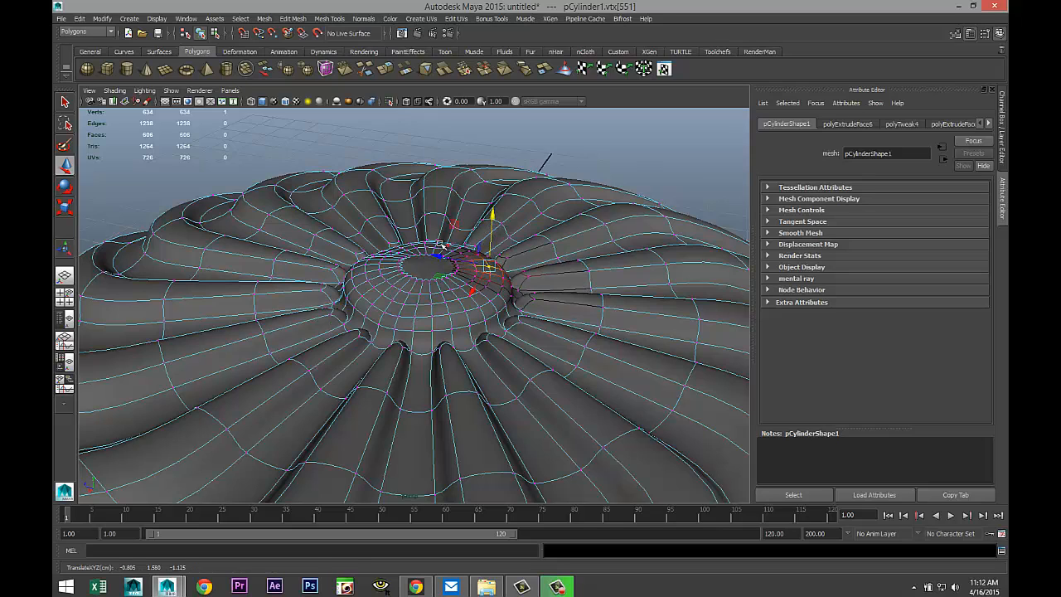
{"action": "left_click", "coordinate": [421, 249]}
{"action": "left_click_drag", "start_coordinate": [414, 196], "coordinate": [414, 193]}
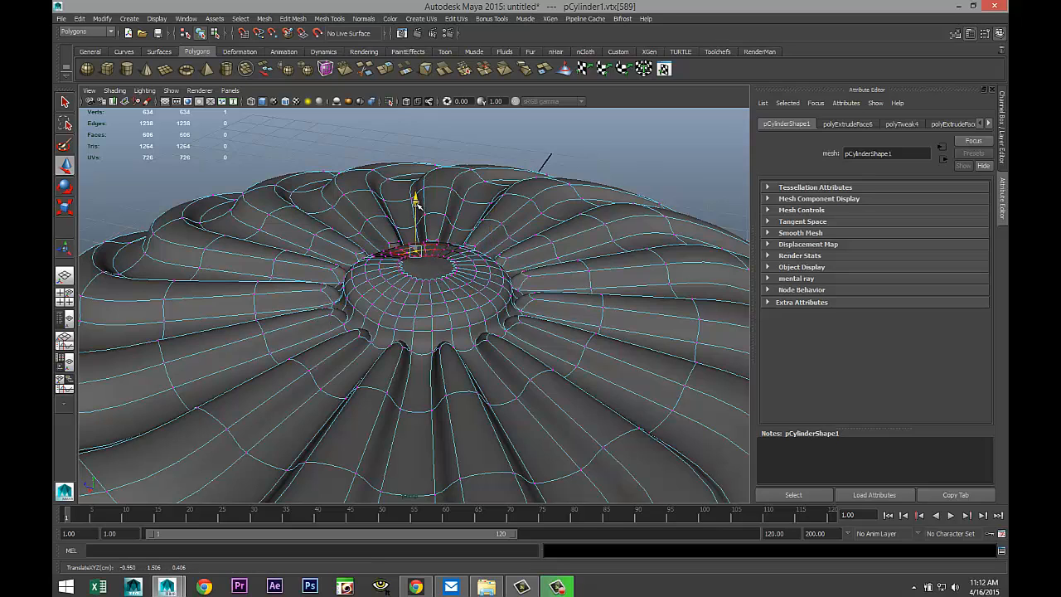
{"action": "left_click", "coordinate": [416, 309]}
{"action": "left_click_drag", "start_coordinate": [418, 258], "coordinate": [419, 256]}
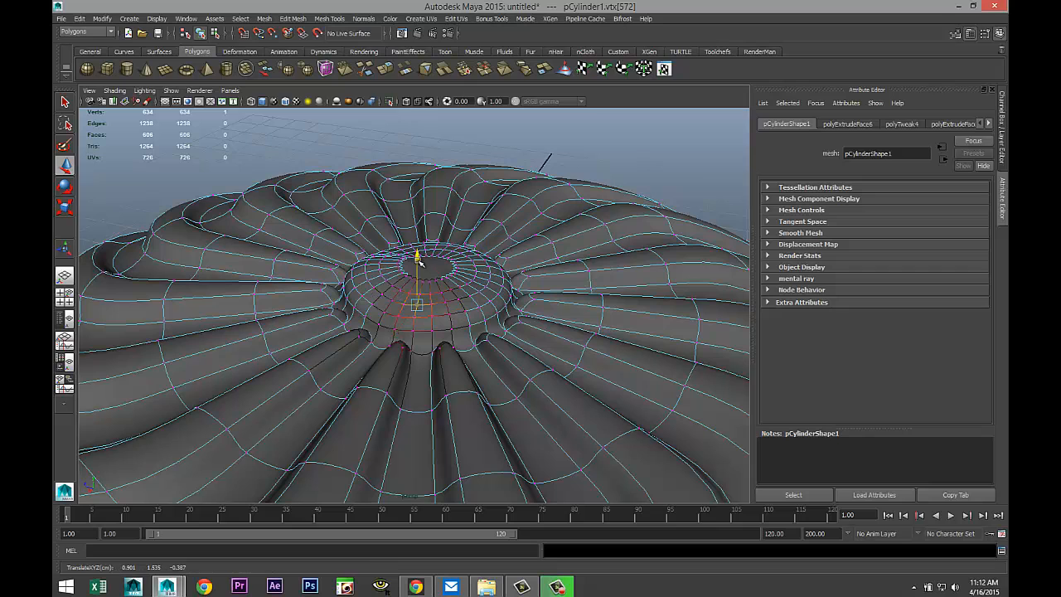
{"action": "left_click", "coordinate": [476, 291]}
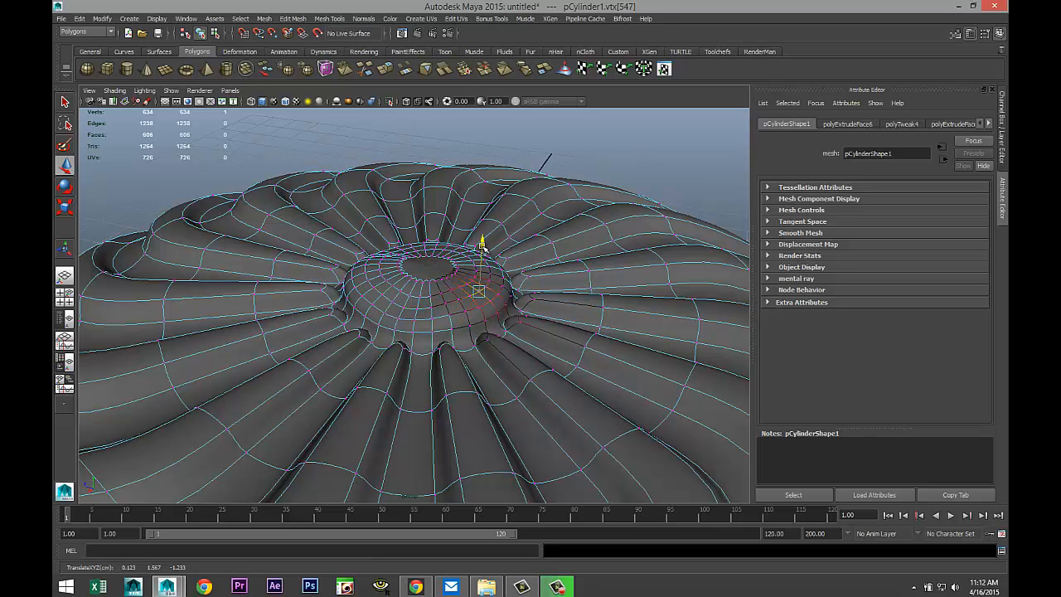
{"action": "left_click_drag", "start_coordinate": [482, 249], "coordinate": [481, 245]}
{"action": "scroll", "coordinate": [460, 300], "scroll_direction": "down", "scroll_amount": 2}
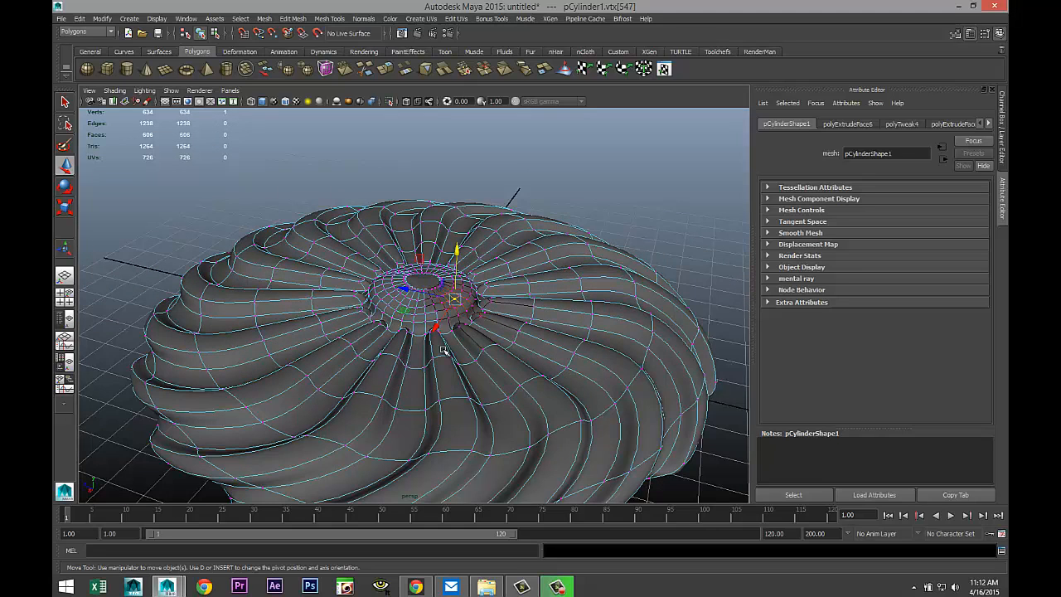
Step: With a wider soft-select radius, pull outer ridge vertices upward so the rim swirls are irregular
{"action": "left_click_drag", "start_coordinate": [460, 307], "coordinate": [439, 431], "text": "alt"}
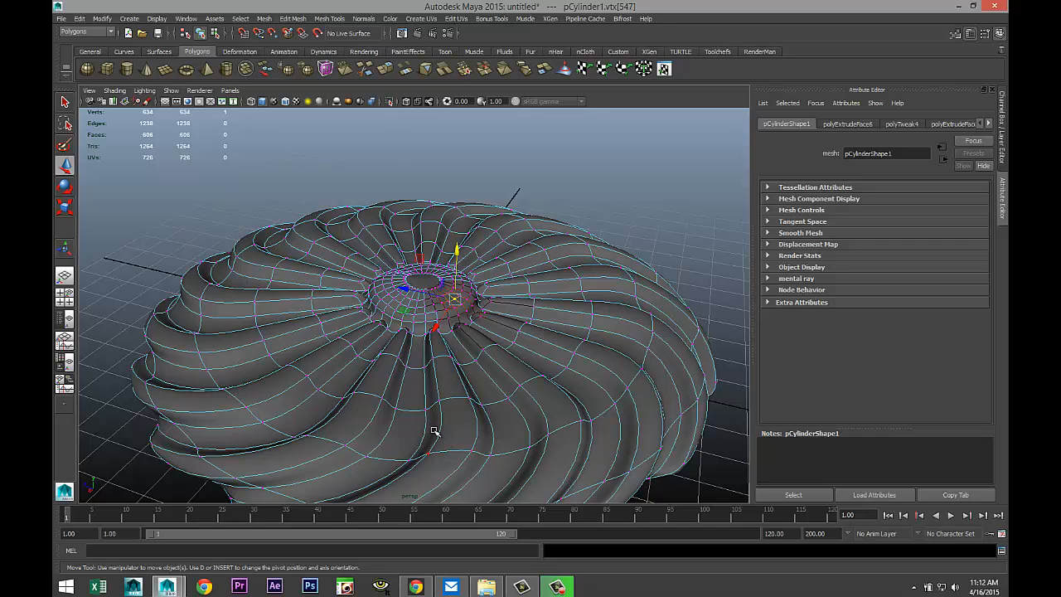
{"action": "left_click_drag", "start_coordinate": [457, 436], "coordinate": [497, 438]}
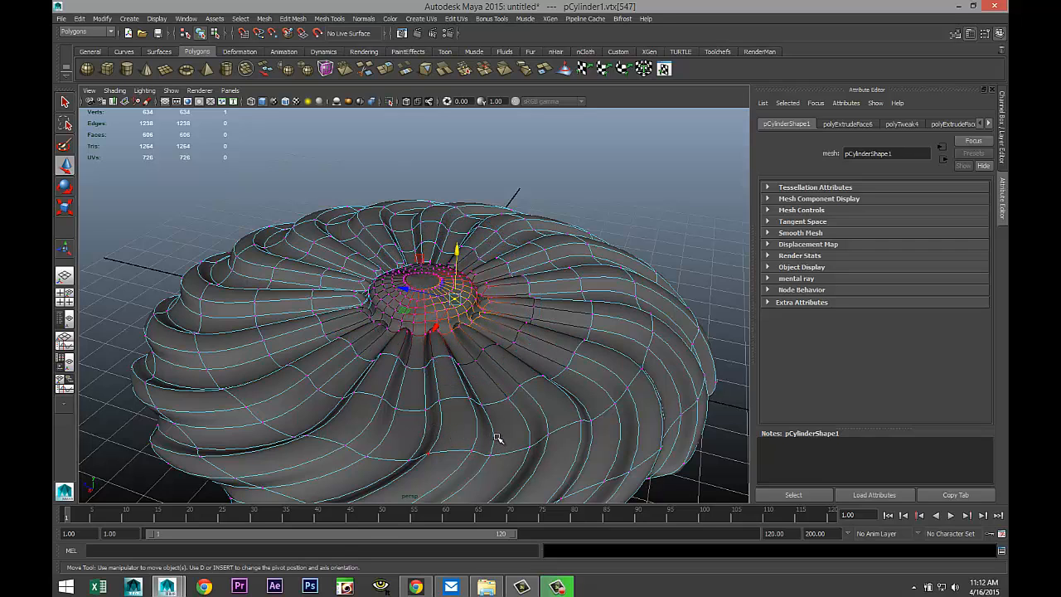
{"action": "left_click", "coordinate": [647, 364]}
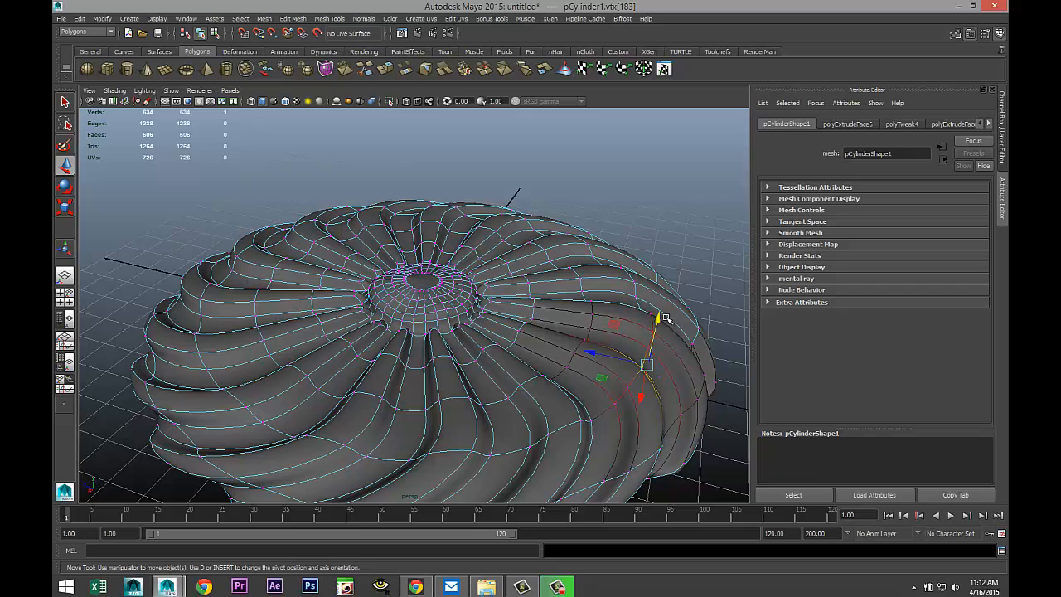
{"action": "left_click", "coordinate": [247, 397]}
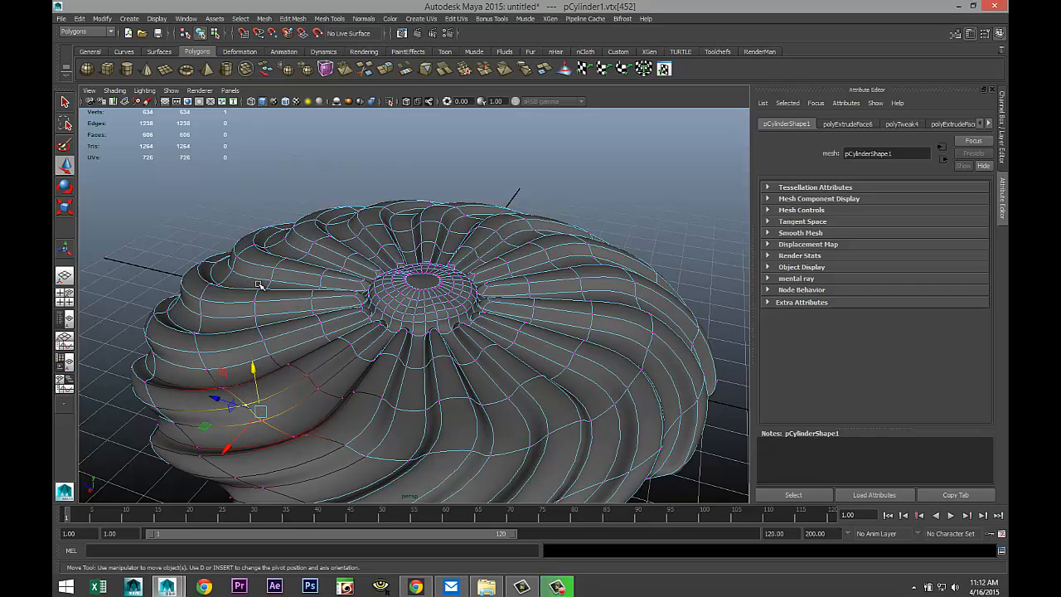
{"action": "left_click_drag", "start_coordinate": [254, 368], "coordinate": [256, 240]}
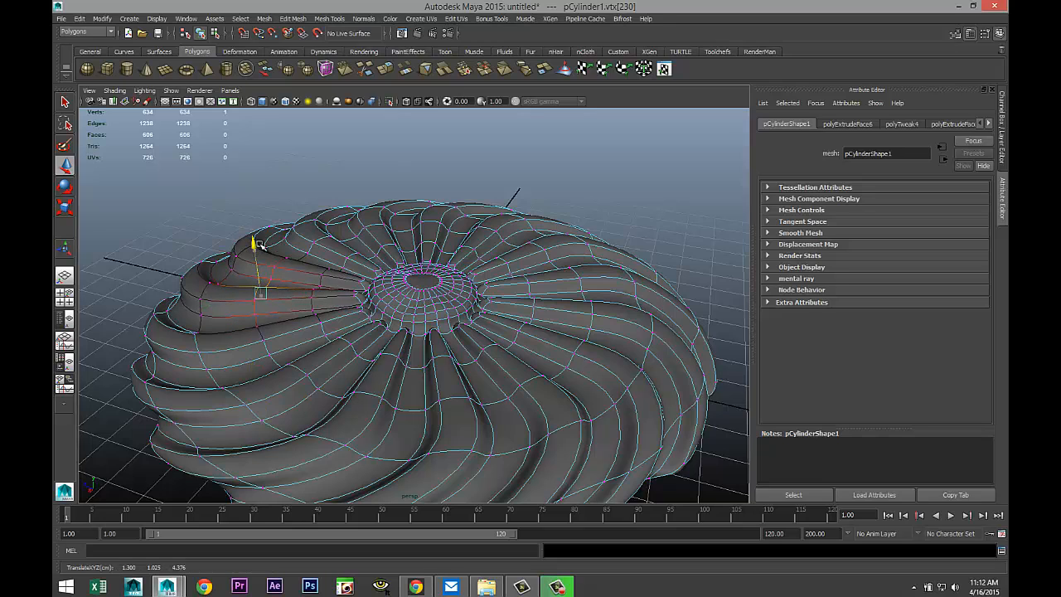
{"action": "left_click", "coordinate": [369, 227]}
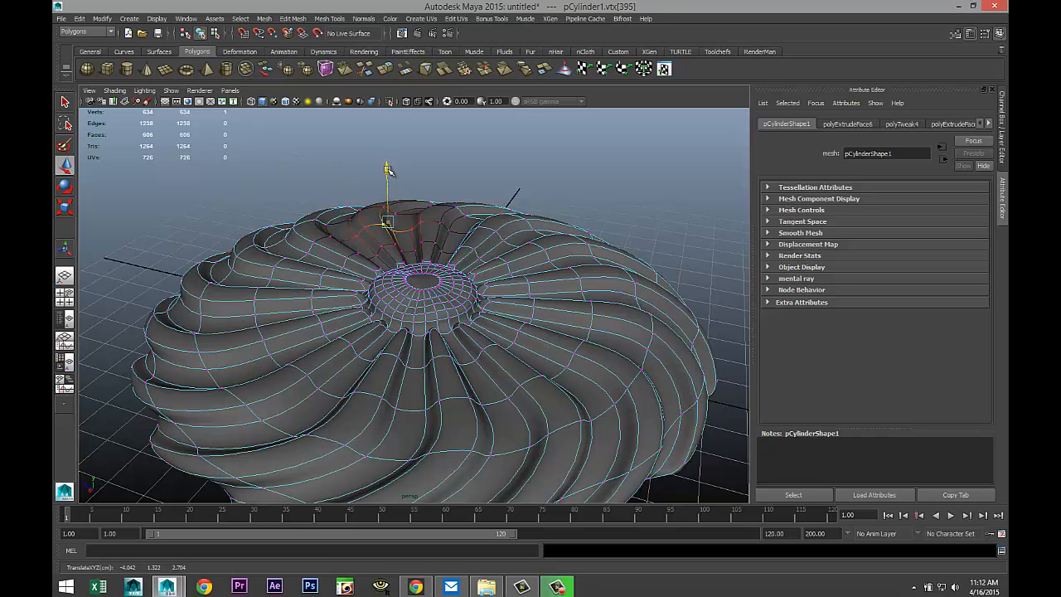
{"action": "left_click", "coordinate": [642, 288]}
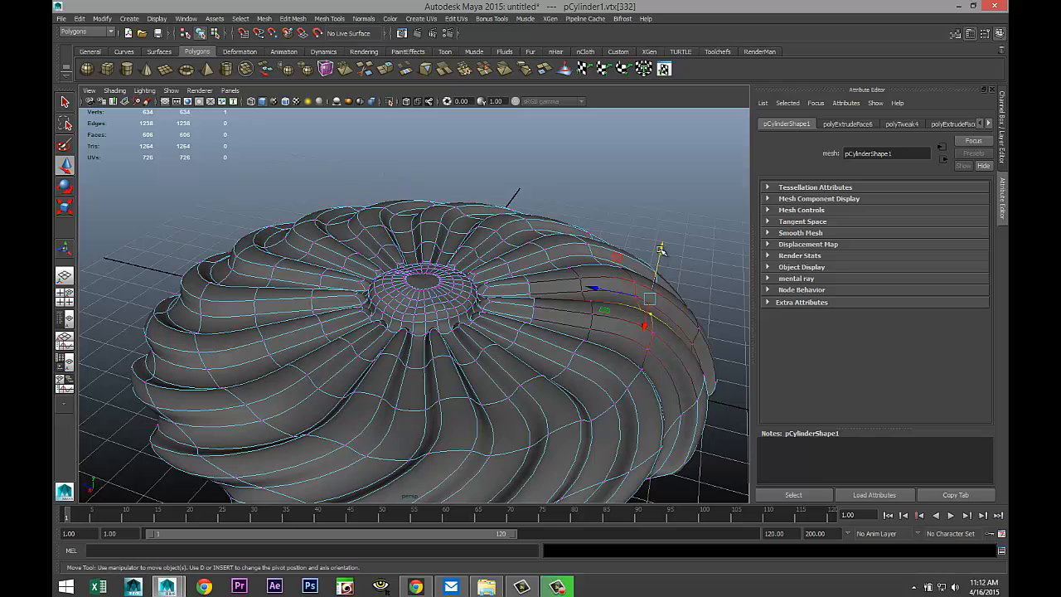
{"action": "left_click_drag", "start_coordinate": [661, 248], "coordinate": [661, 236]}
{"action": "left_click", "coordinate": [638, 196]}
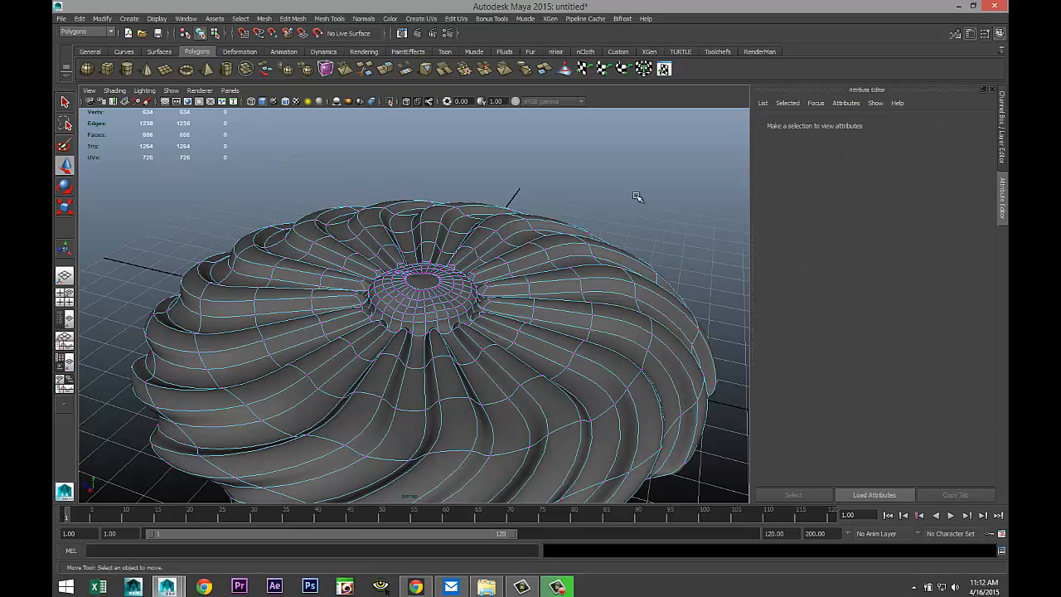
{"action": "right_click_drag", "start_coordinate": [572, 328], "coordinate": [609, 305]}
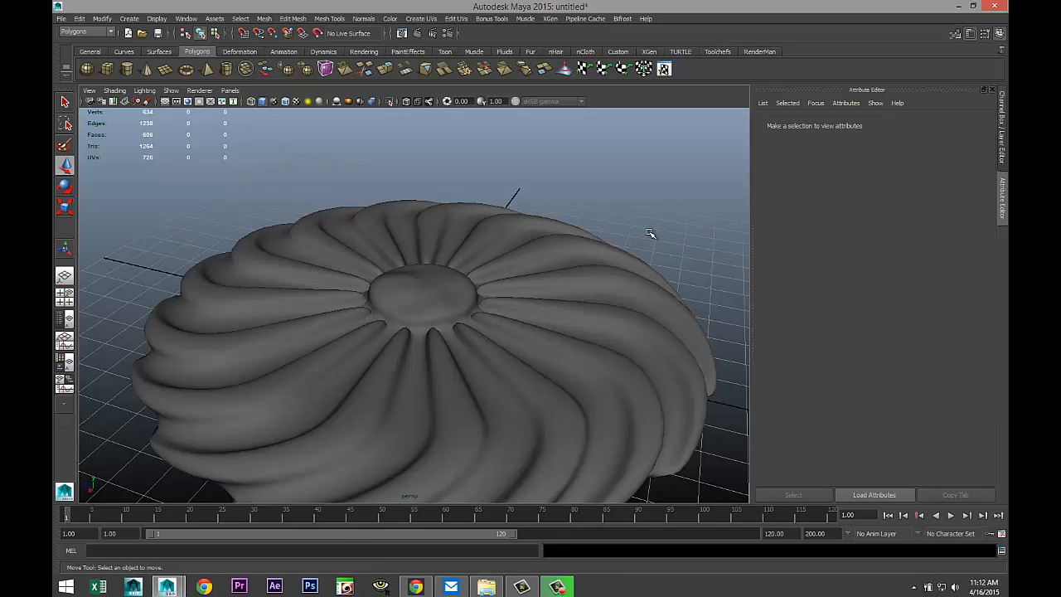
{"action": "scroll", "coordinate": [596, 229], "scroll_direction": "down", "scroll_amount": 3}
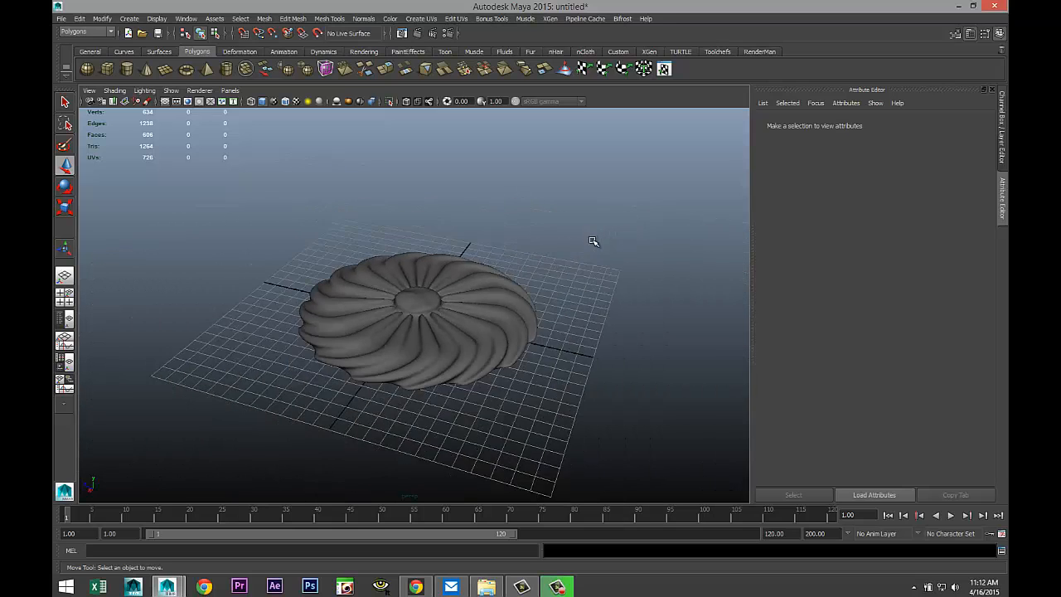
{"action": "left_click_drag", "start_coordinate": [596, 241], "coordinate": [652, 363], "text": "alt"}
{"action": "scroll", "coordinate": [625, 370], "scroll_direction": "up", "scroll_amount": 3}
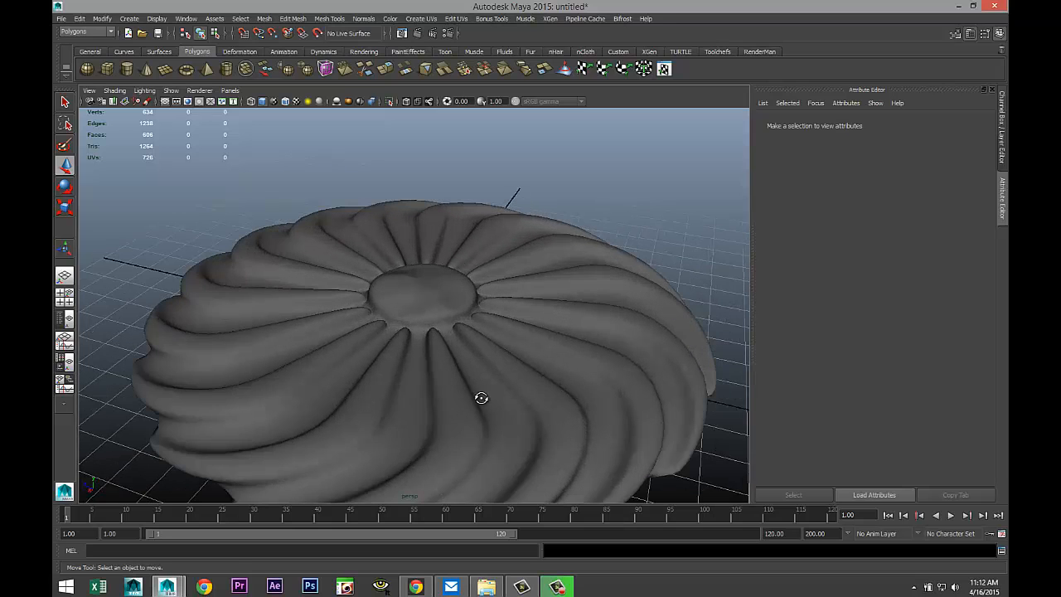
{"action": "left_click_drag", "start_coordinate": [480, 398], "coordinate": [530, 406], "text": "alt"}
{"action": "scroll", "coordinate": [526, 399], "scroll_direction": "up", "scroll_amount": 3}
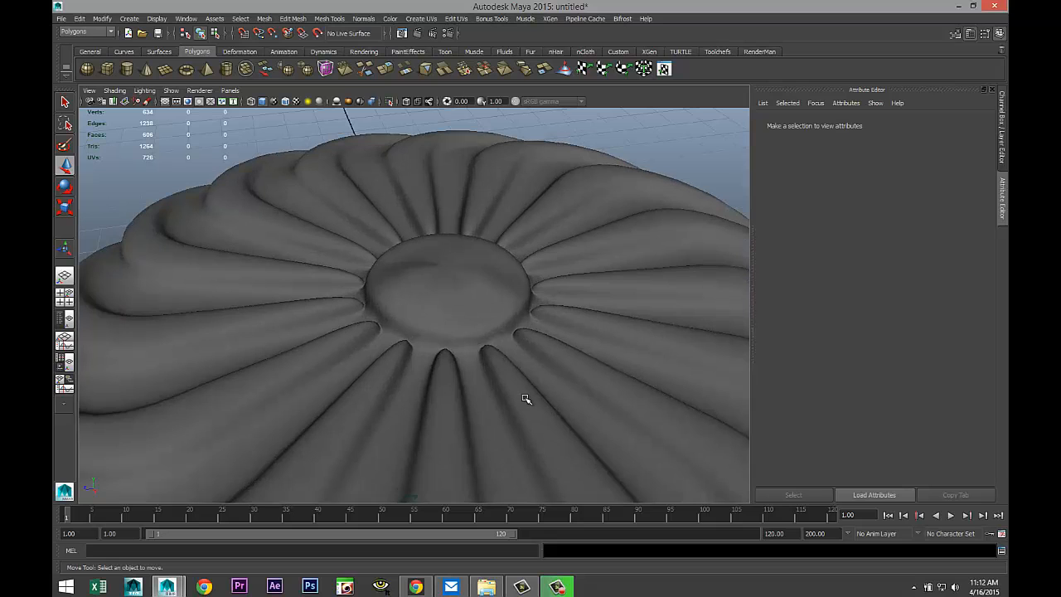
{"action": "left_click_drag", "start_coordinate": [492, 393], "coordinate": [431, 332], "text": "alt"}
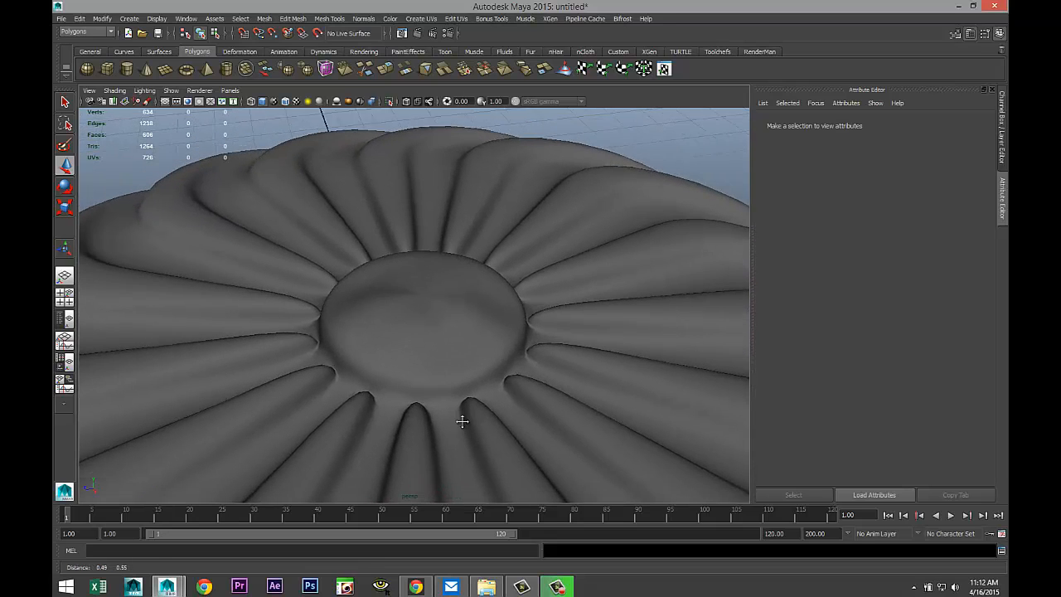
{"action": "scroll", "coordinate": [431, 331], "scroll_direction": "down", "scroll_amount": 3}
{"action": "left_click", "coordinate": [431, 331]}
{"action": "scroll", "coordinate": [464, 373], "scroll_direction": "up", "scroll_amount": 2}
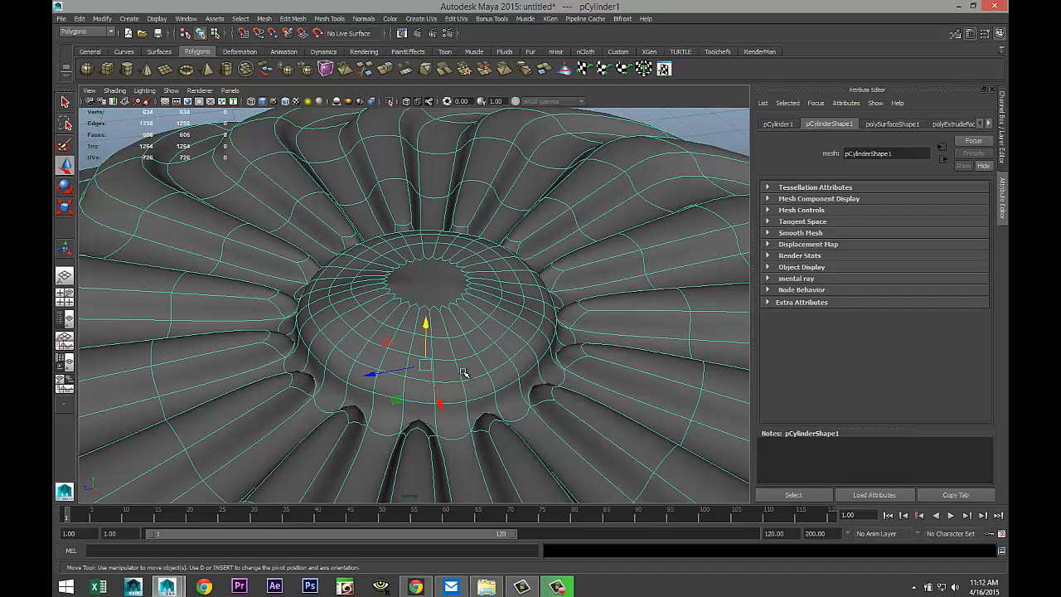
{"action": "scroll", "coordinate": [460, 374], "scroll_direction": "up", "scroll_amount": 2}
{"action": "scroll", "coordinate": [443, 383], "scroll_direction": "down", "scroll_amount": 3}
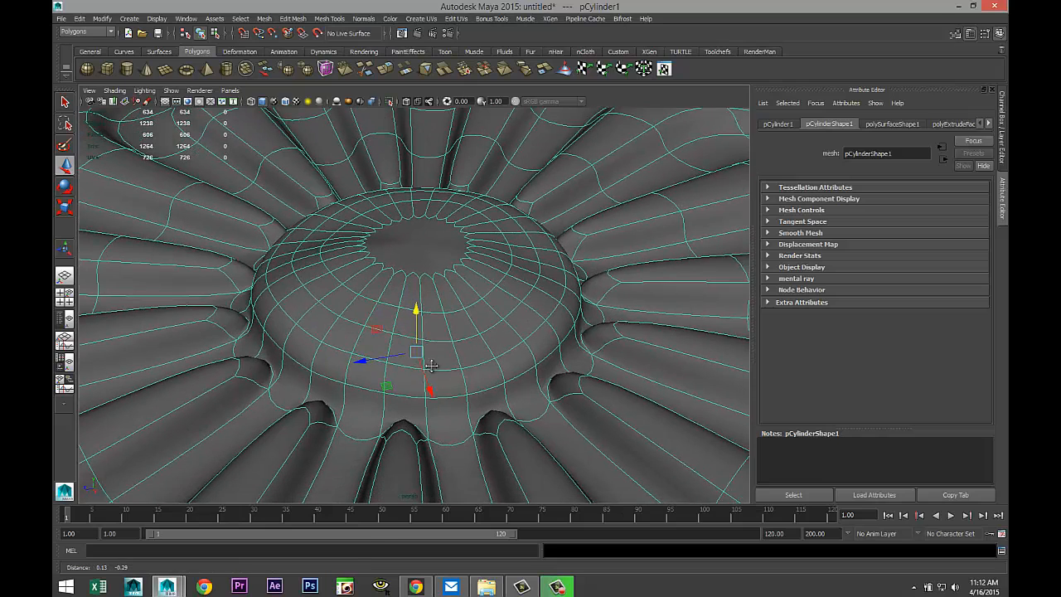
{"action": "scroll", "coordinate": [431, 369], "scroll_direction": "up", "scroll_amount": 3}
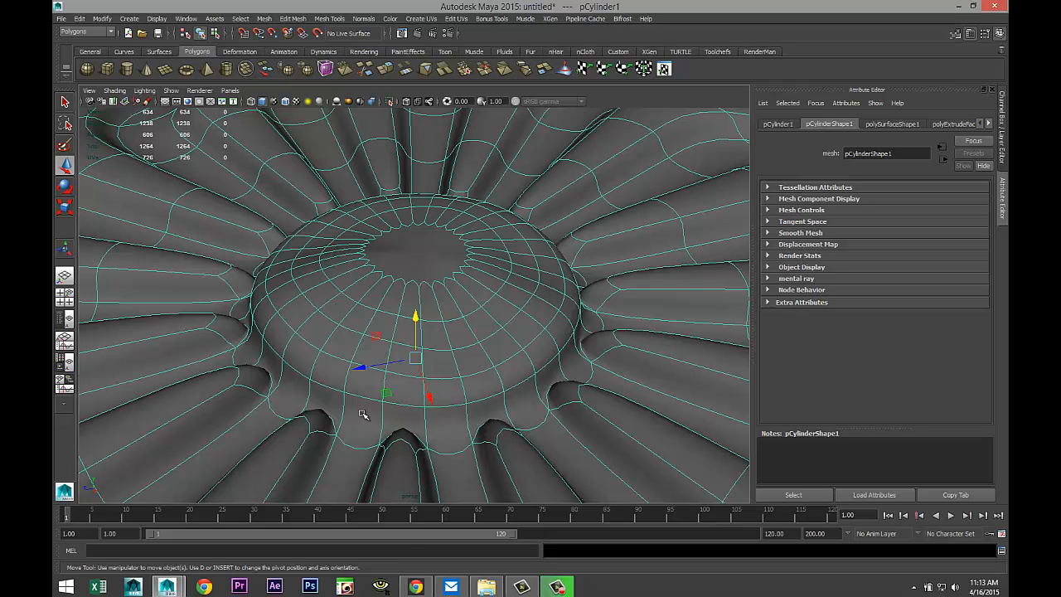
Step: On the faceted cage, select all 271 dome faces by ring and start Assign New Material
{"action": "right_click_drag", "start_coordinate": [363, 413], "coordinate": [365, 348]}
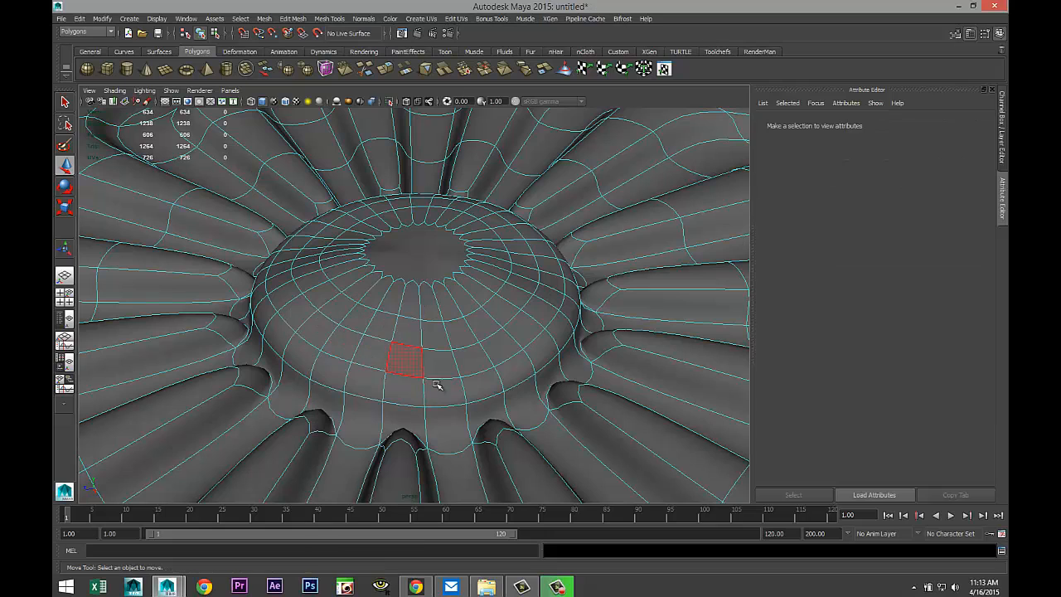
{"action": "key", "text": "1"}
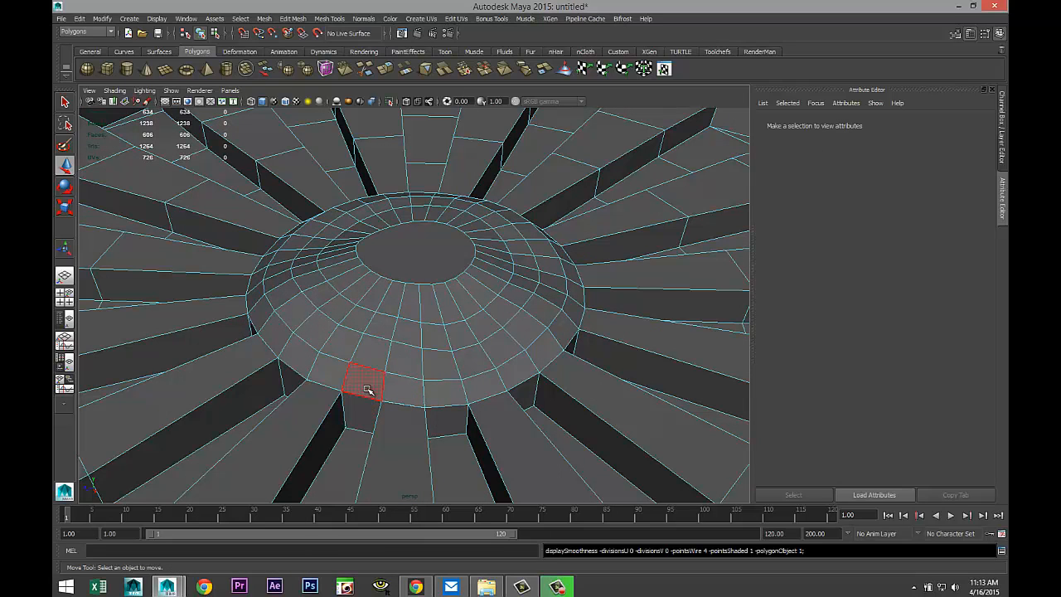
{"action": "left_click", "coordinate": [356, 389]}
{"action": "double_click", "coordinate": [331, 379]}
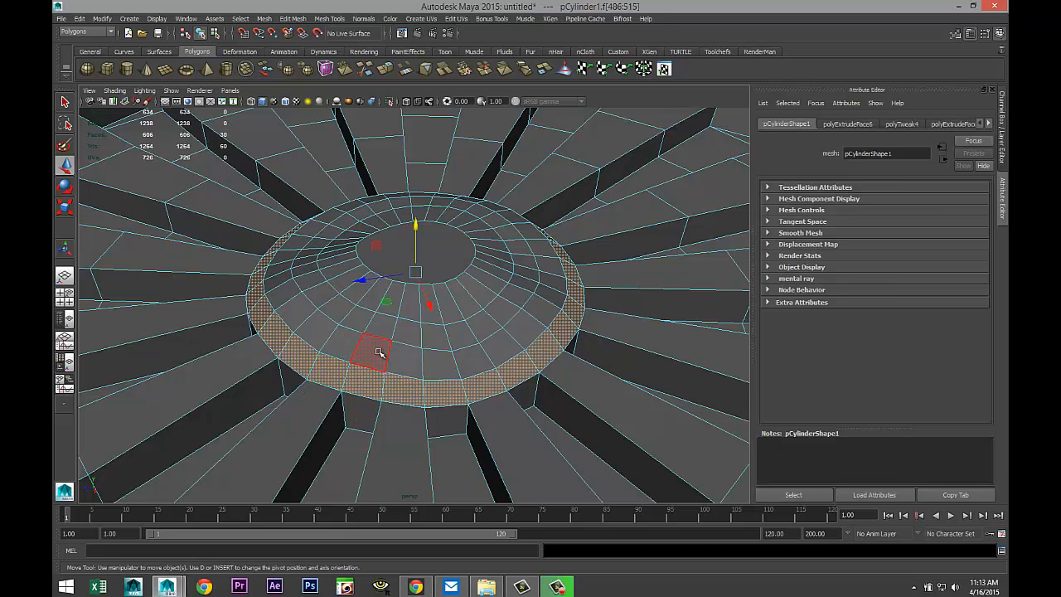
{"action": "double_click", "coordinate": [332, 340], "text": "shift"}
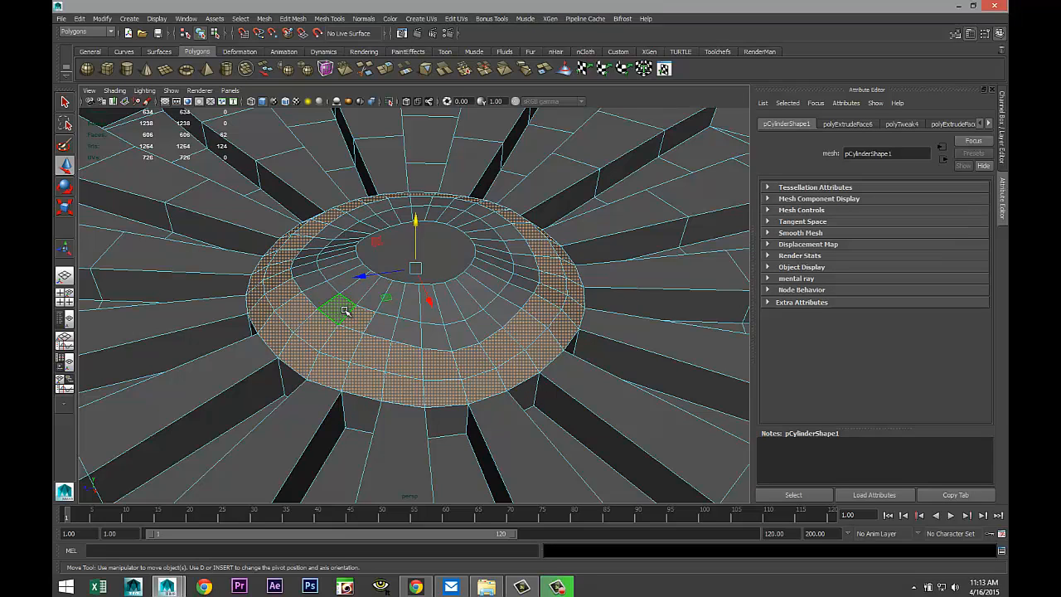
{"action": "double_click", "coordinate": [348, 311], "text": "shift"}
{"action": "double_click", "coordinate": [348, 282], "text": "shift"}
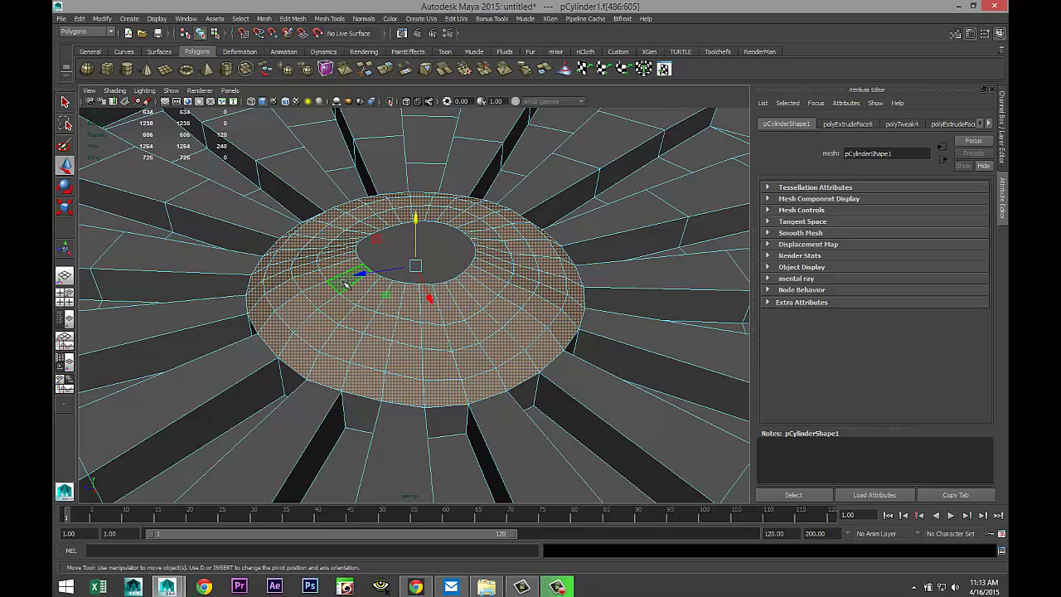
{"action": "left_click", "coordinate": [414, 252], "text": "shift"}
{"action": "right_click_drag", "start_coordinate": [439, 243], "coordinate": [439, 466]}
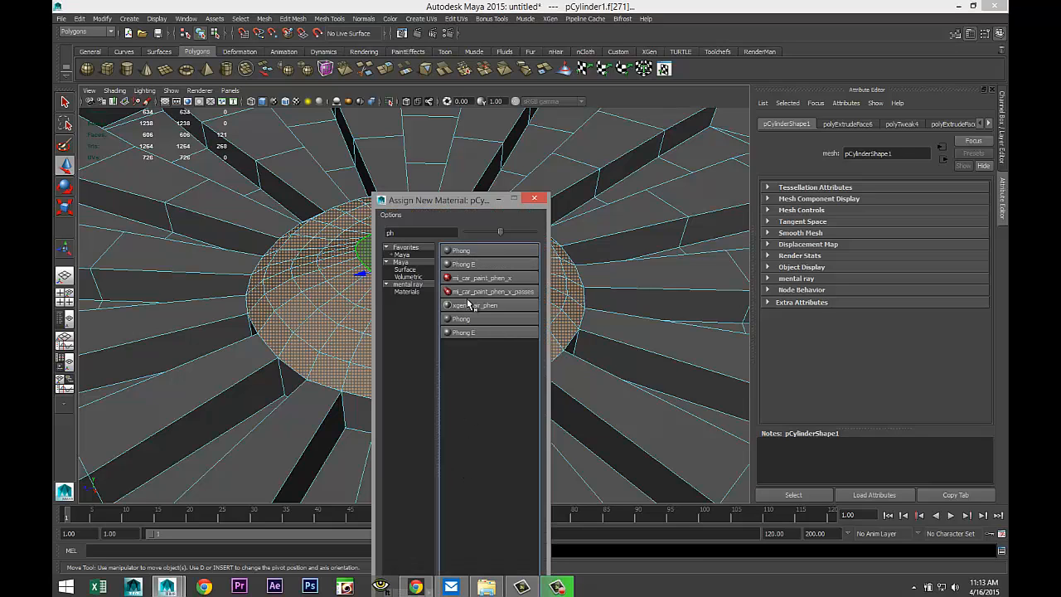
Step: Assign a new Blinn material to the dome faces and open the texture picker for its Color
{"action": "double_click", "coordinate": [408, 231]}
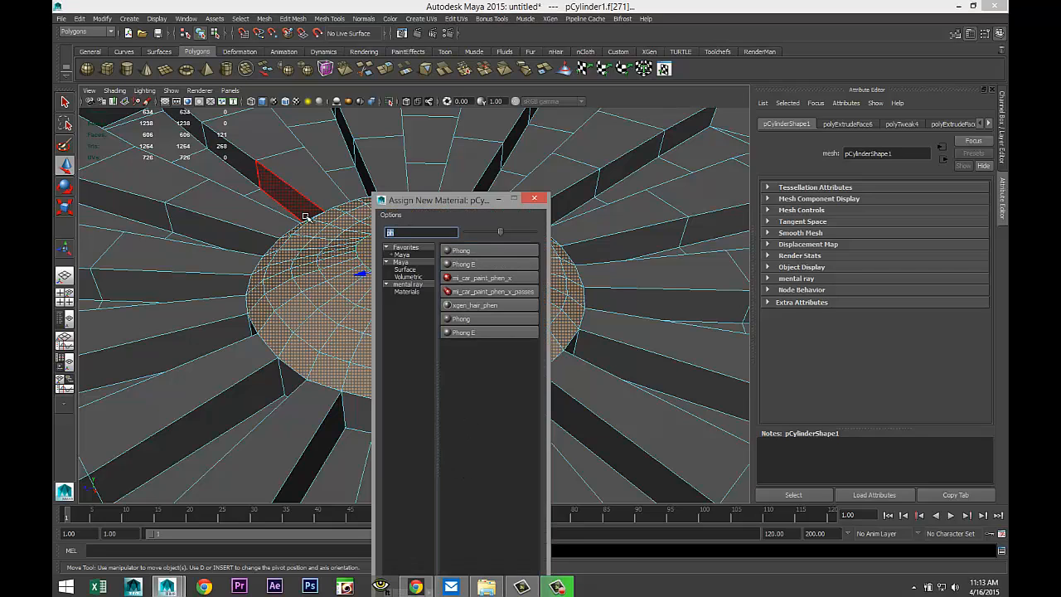
{"action": "type", "text": "bl"}
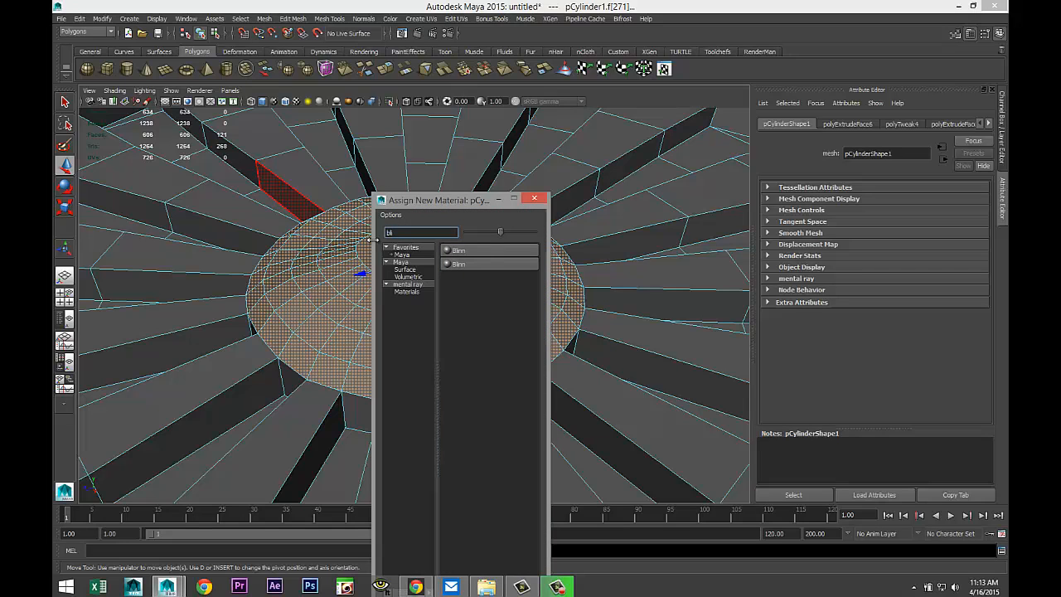
{"action": "left_click", "coordinate": [489, 257]}
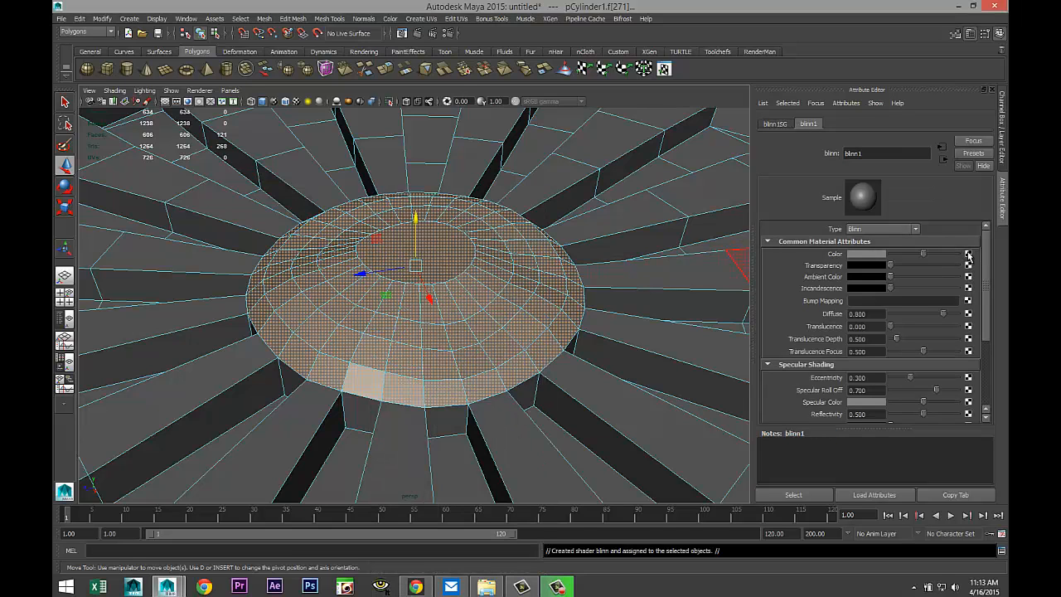
{"action": "left_click", "coordinate": [967, 255]}
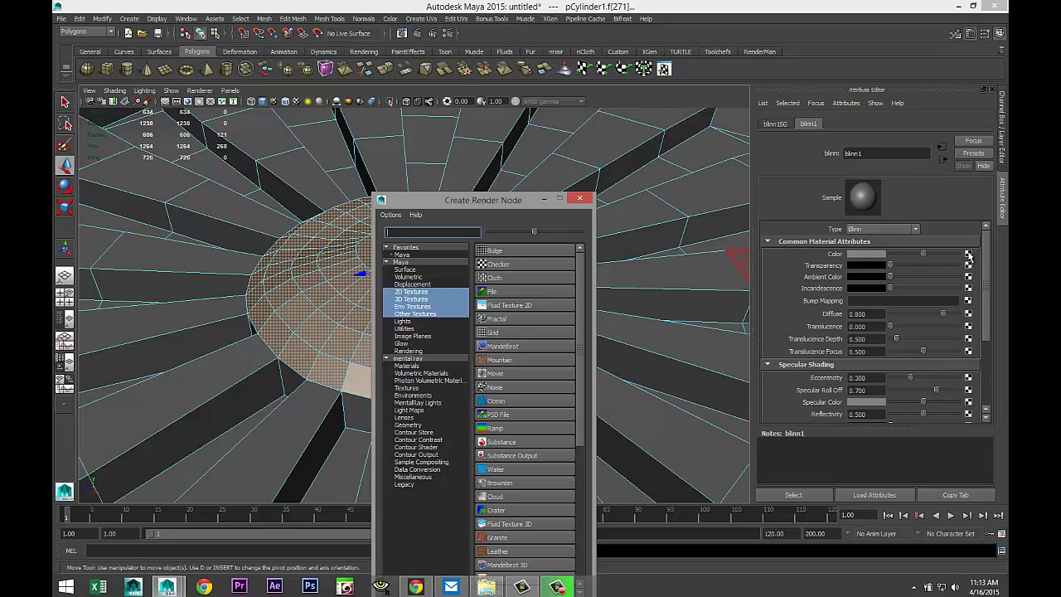
Step: Map a File texture loading Desktop/jam.jpg into the Blinn colour and enable textured display
{"action": "left_click", "coordinate": [493, 291]}
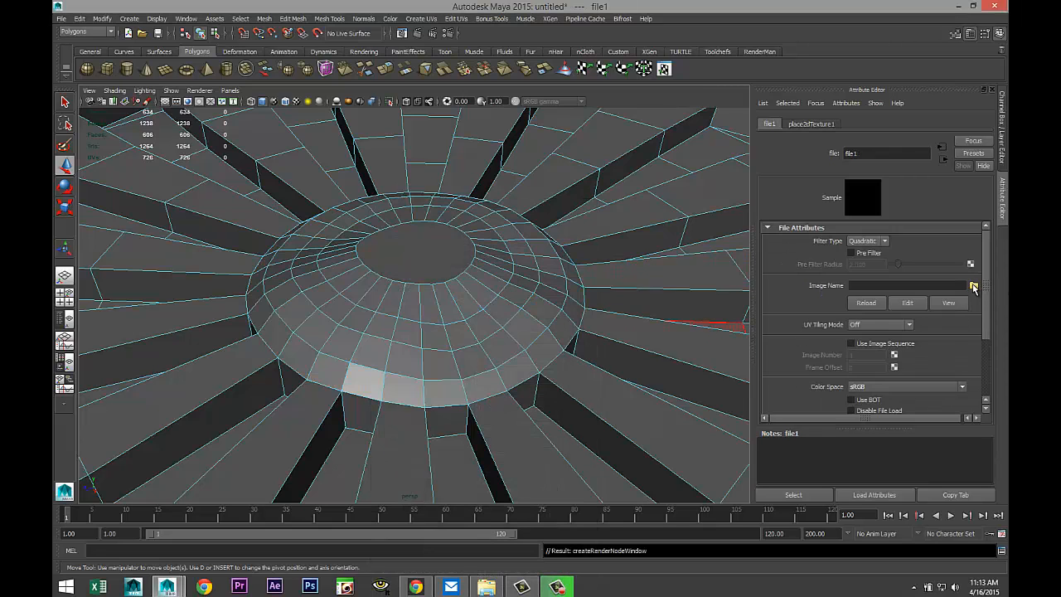
{"action": "left_click", "coordinate": [972, 286]}
{"action": "left_click", "coordinate": [193, 93]}
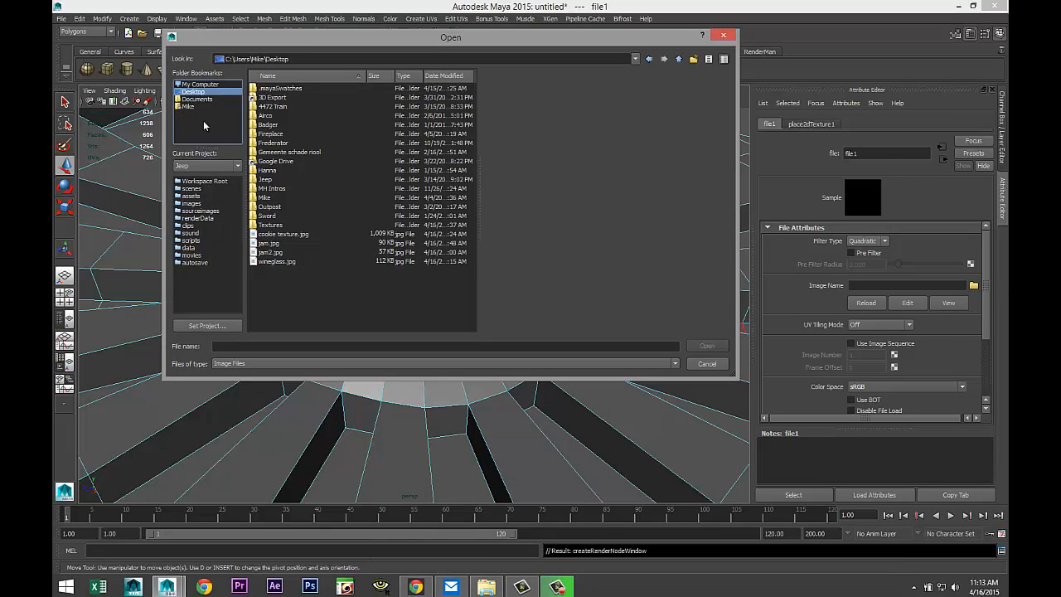
{"action": "left_click", "coordinate": [270, 243]}
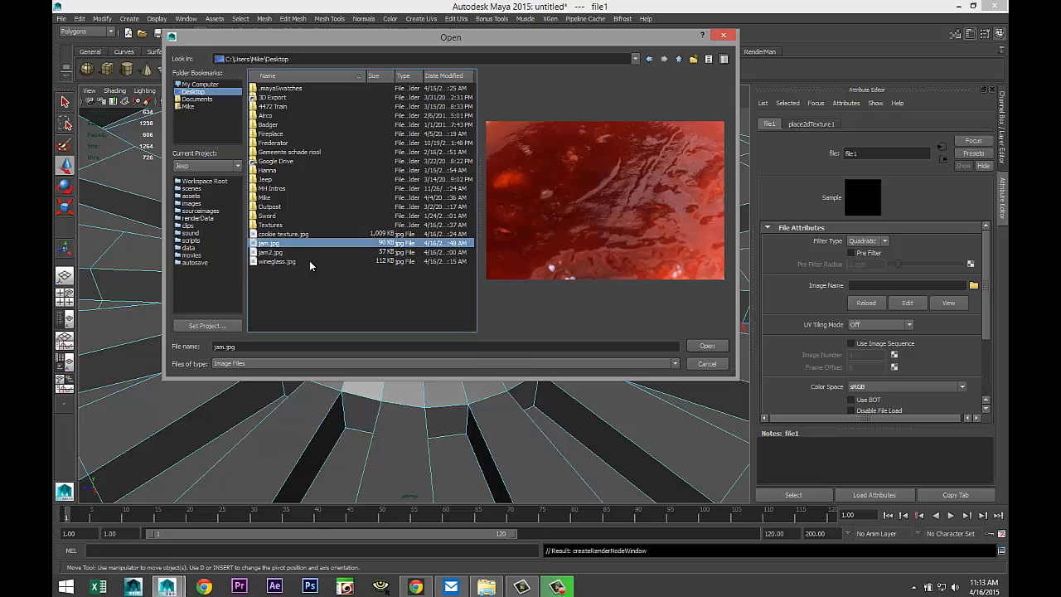
{"action": "left_click", "coordinate": [702, 347]}
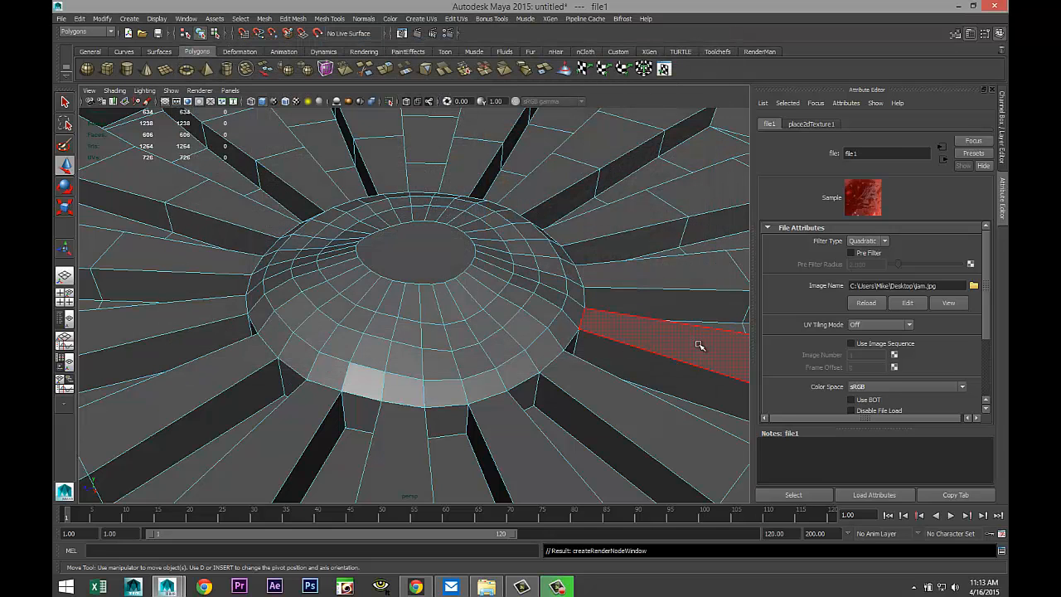
{"action": "left_click", "coordinate": [296, 102]}
{"action": "scroll", "coordinate": [355, 282], "scroll_direction": "down", "scroll_amount": 5}
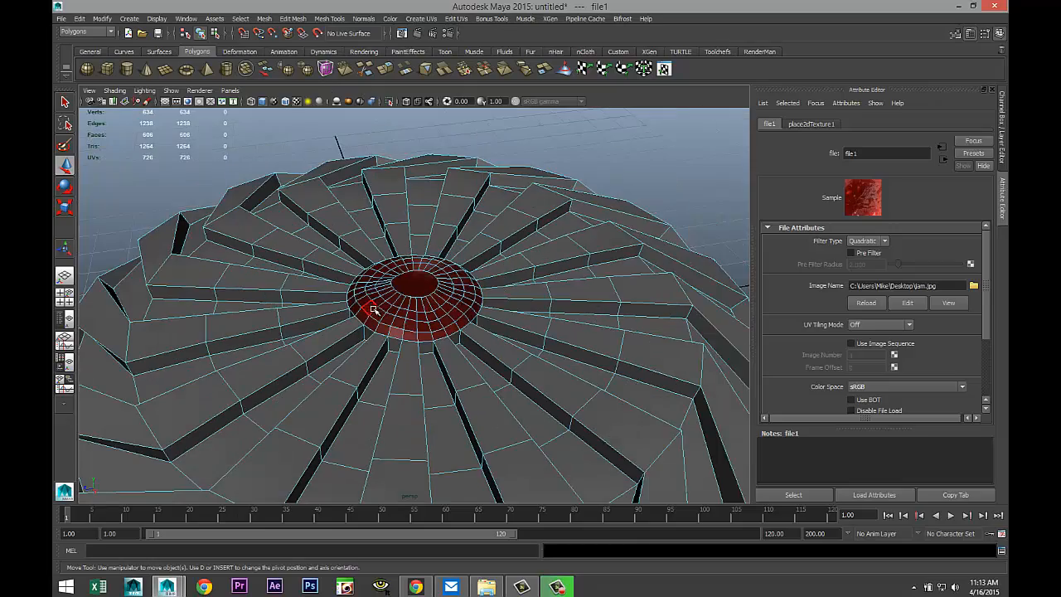
{"action": "scroll", "coordinate": [375, 314], "scroll_direction": "up", "scroll_amount": 3}
{"action": "scroll", "coordinate": [377, 316], "scroll_direction": "up", "scroll_amount": 2}
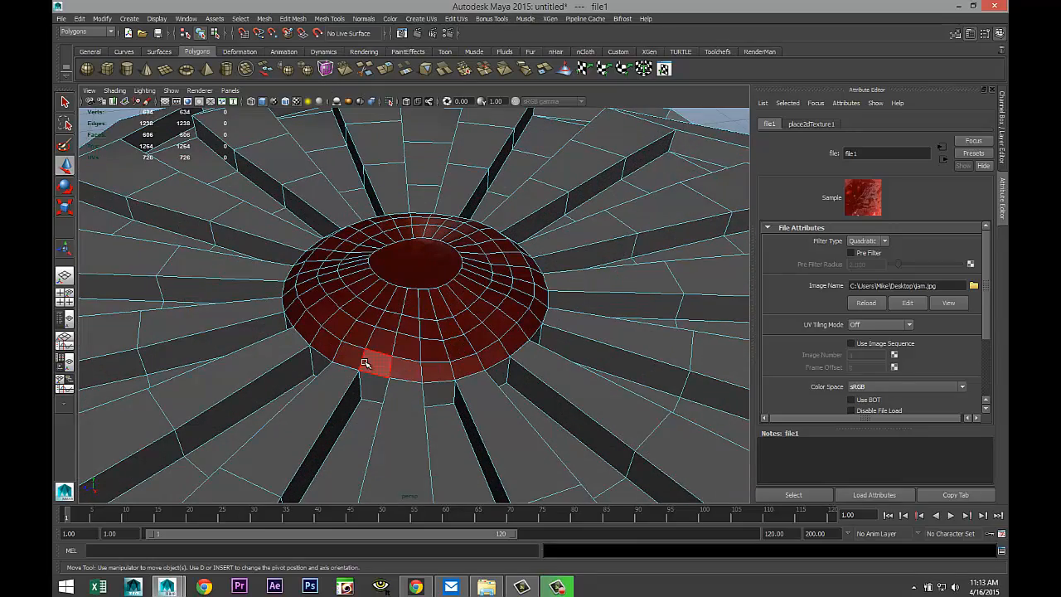
Step: Switch the cookie back to Object Mode and smooth mesh preview, then deselect and orbit to view it
{"action": "mouse_move", "coordinate": [366, 362]}
{"action": "left_mouse_down", "text": "alt"}
{"action": "mouse_move", "coordinate": [347, 363]}
{"action": "mouse_move", "coordinate": [464, 356]}
{"action": "left_mouse_up", "text": "alt"}
{"action": "right_click", "coordinate": [524, 347]}
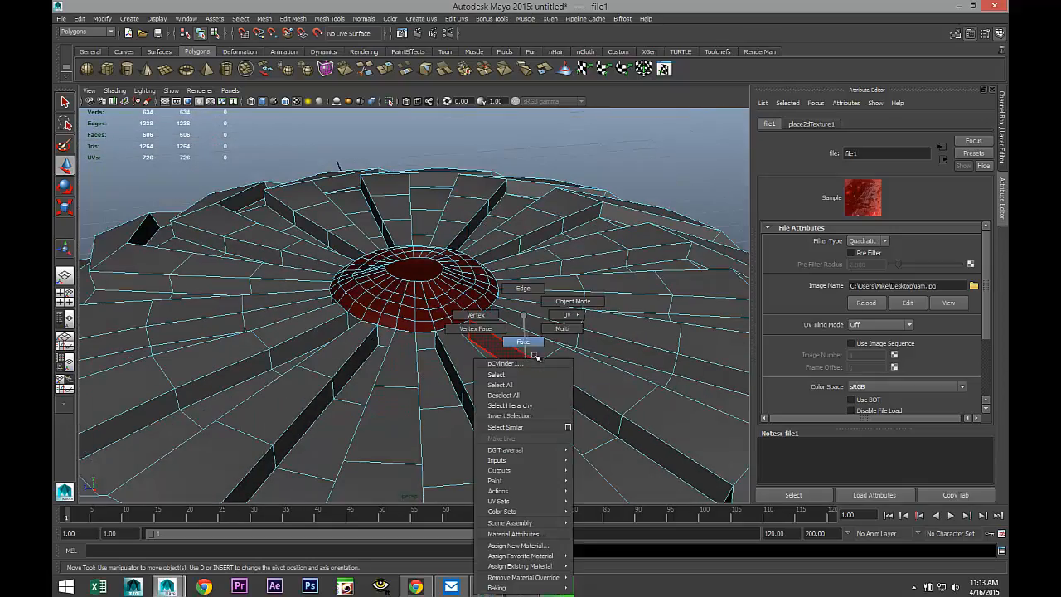
{"action": "right_click_drag", "start_coordinate": [537, 356], "coordinate": [572, 300]}
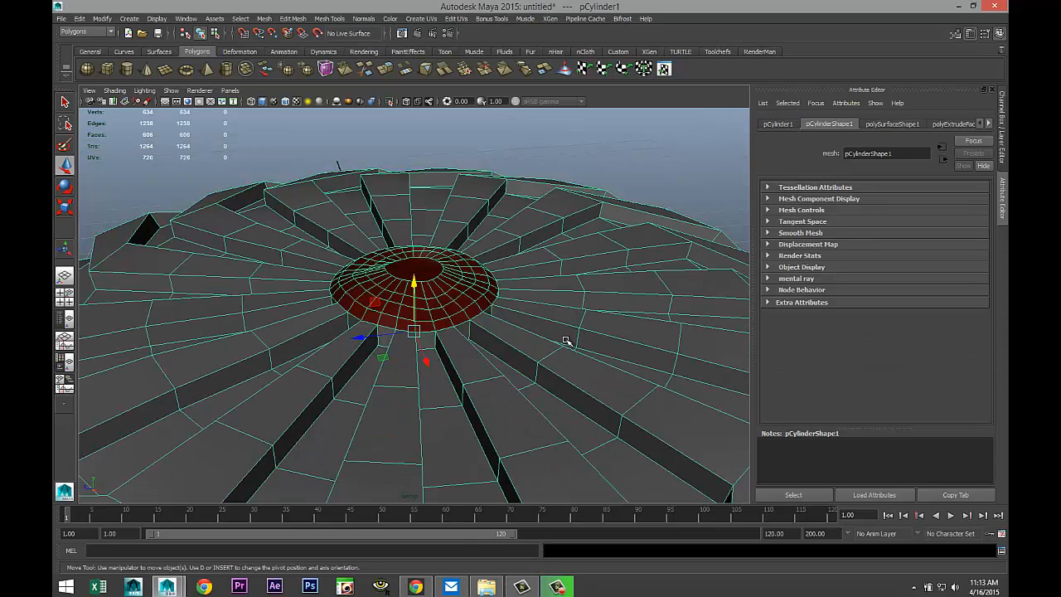
{"action": "key", "text": "3"}
{"action": "left_click", "coordinate": [588, 157]}
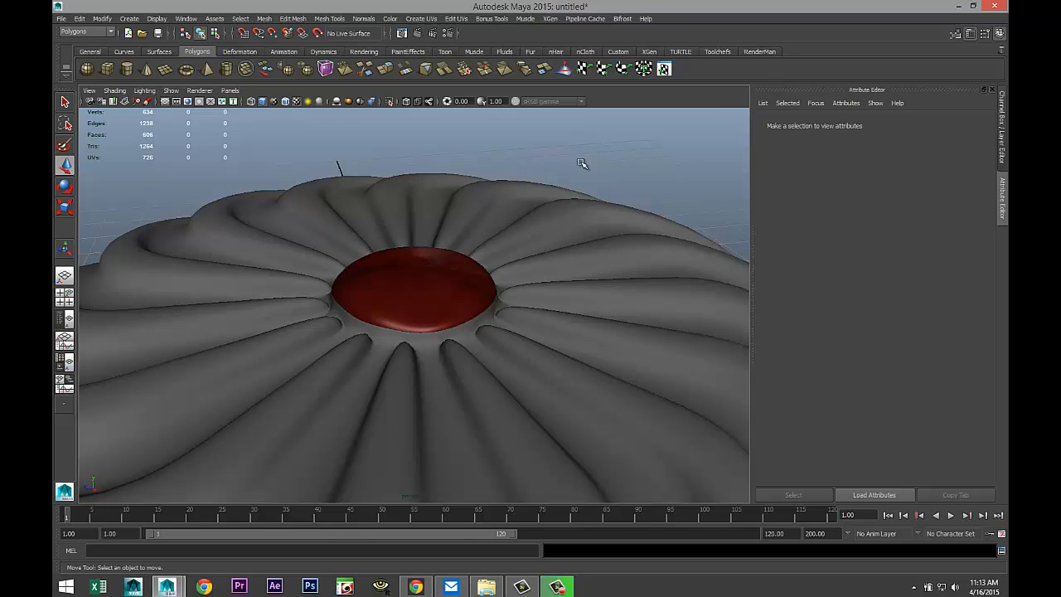
{"action": "scroll", "coordinate": [517, 310], "scroll_direction": "up", "scroll_amount": 4}
{"action": "left_click_drag", "start_coordinate": [466, 384], "coordinate": [452, 369], "text": "alt"}
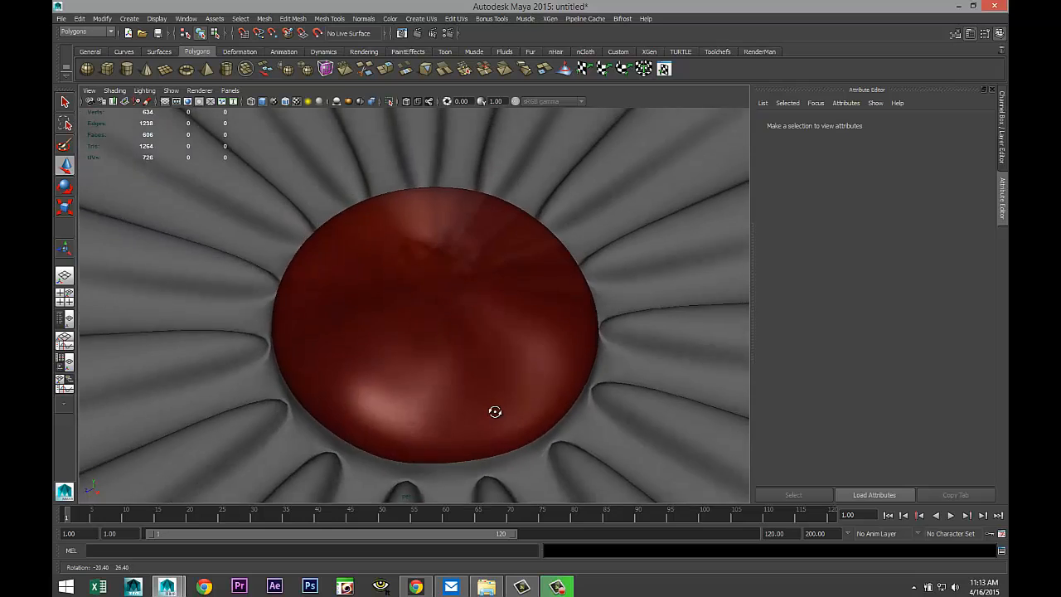
Step: Select the face ring around the dome base and assign it the existing jam Blinn material
{"action": "left_click", "coordinate": [449, 364]}
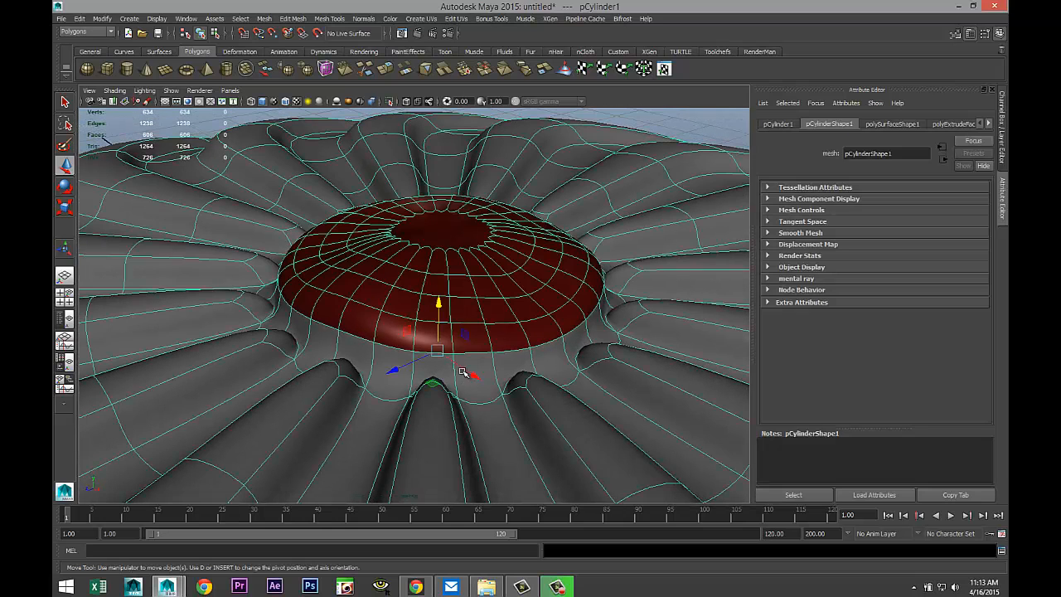
{"action": "right_click", "coordinate": [521, 344]}
{"action": "left_click", "coordinate": [506, 348]}
{"action": "double_click", "coordinate": [474, 367]}
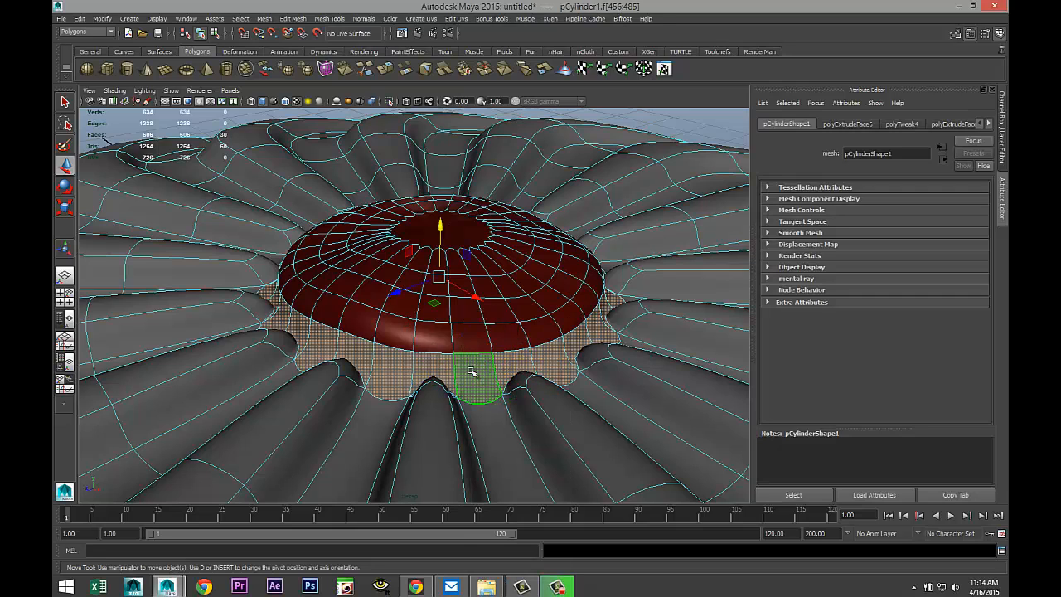
{"action": "right_click_drag", "start_coordinate": [435, 314], "coordinate": [450, 545]}
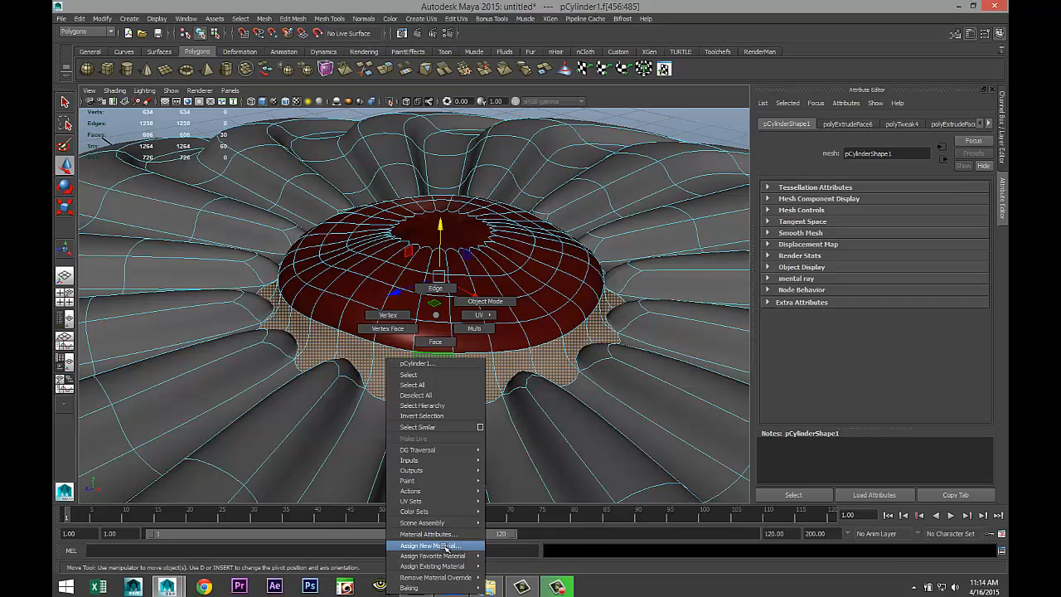
{"action": "mouse_move", "coordinate": [431, 566]}
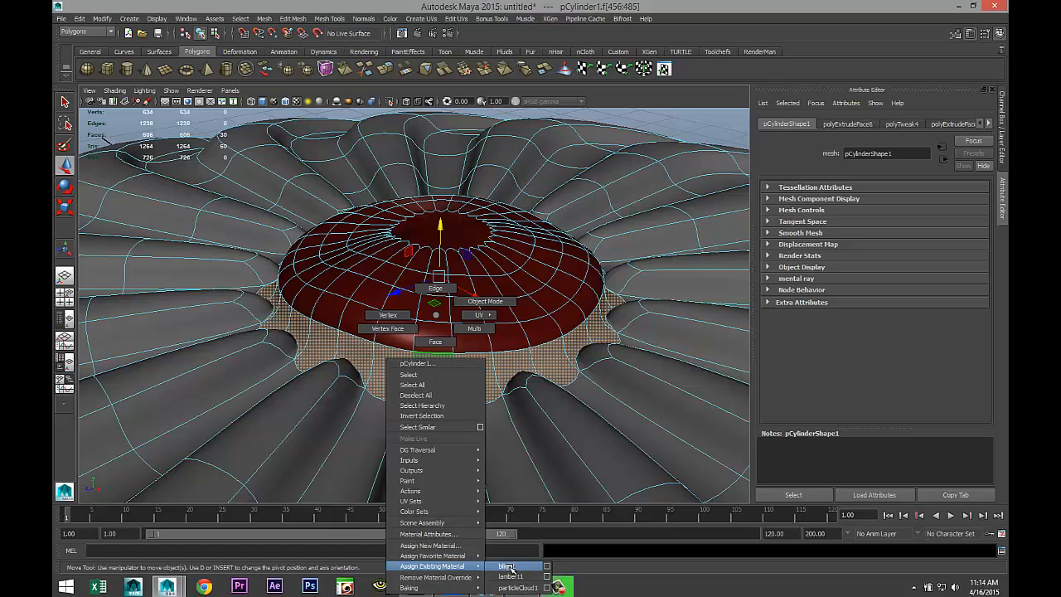
{"action": "left_click", "coordinate": [523, 566]}
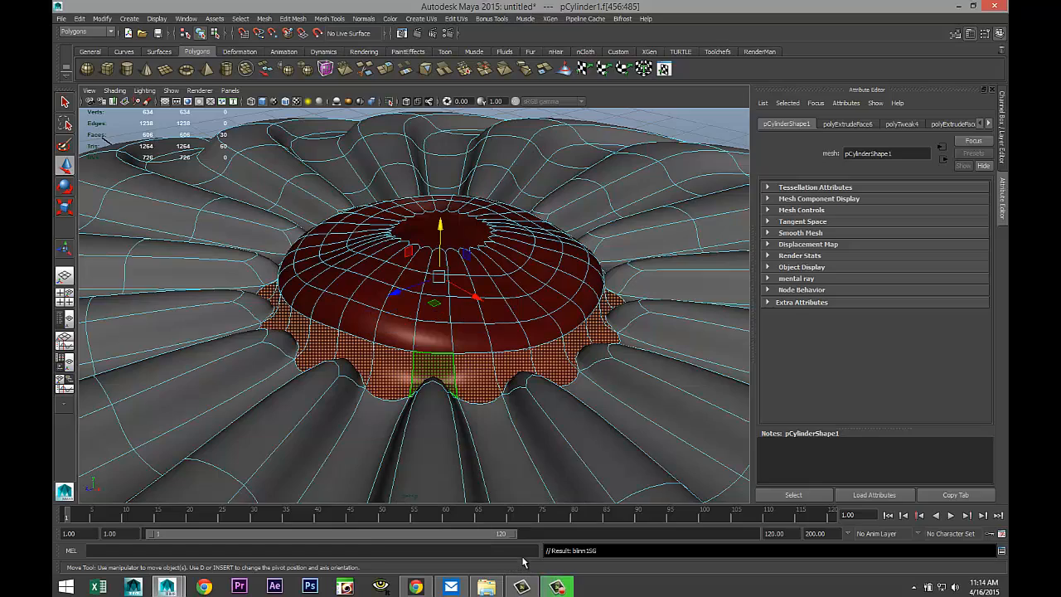
Step: Deselect and orbit to a top-down oblique view, returning to whole-object selection
{"action": "middle_click_drag", "start_coordinate": [473, 439], "coordinate": [465, 432], "text": "alt"}
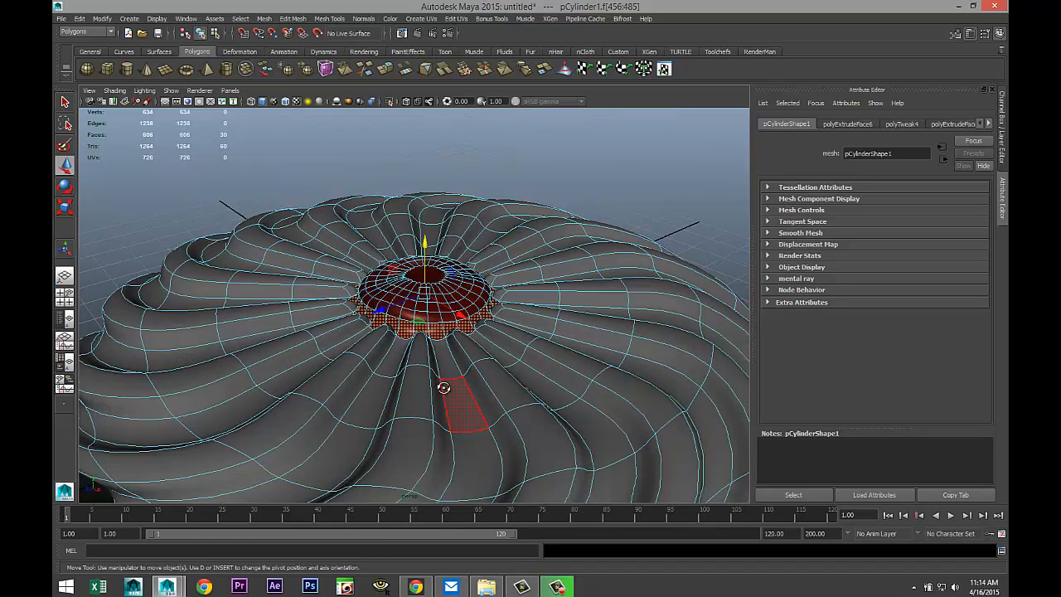
{"action": "left_click_drag", "start_coordinate": [444, 388], "coordinate": [447, 315], "text": "alt"}
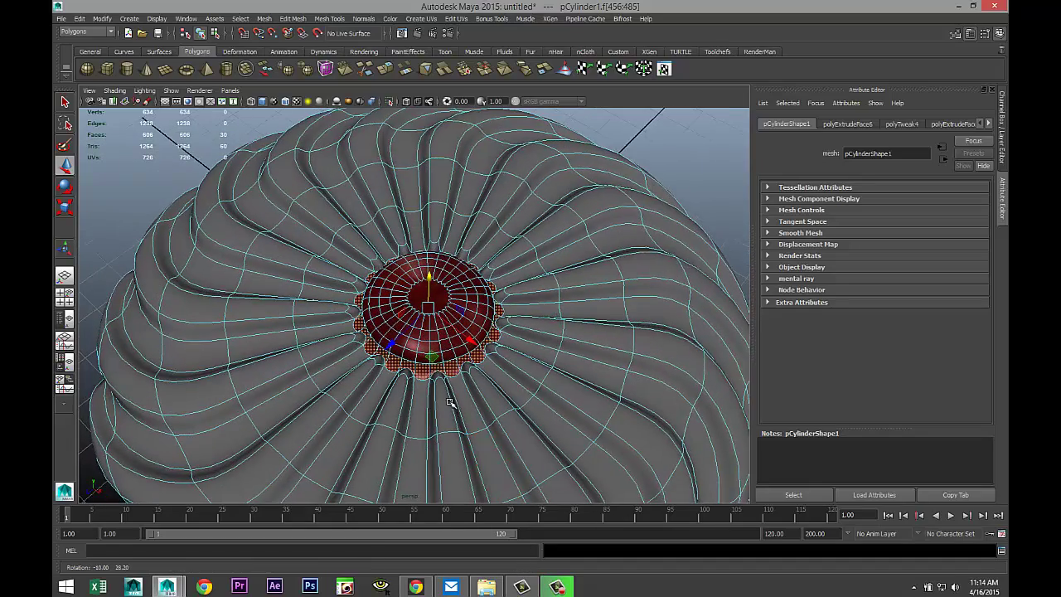
{"action": "left_click", "coordinate": [668, 135]}
{"action": "scroll", "coordinate": [647, 207], "scroll_direction": "down", "scroll_amount": 3}
{"action": "scroll", "coordinate": [634, 269], "scroll_direction": "up", "scroll_amount": 4}
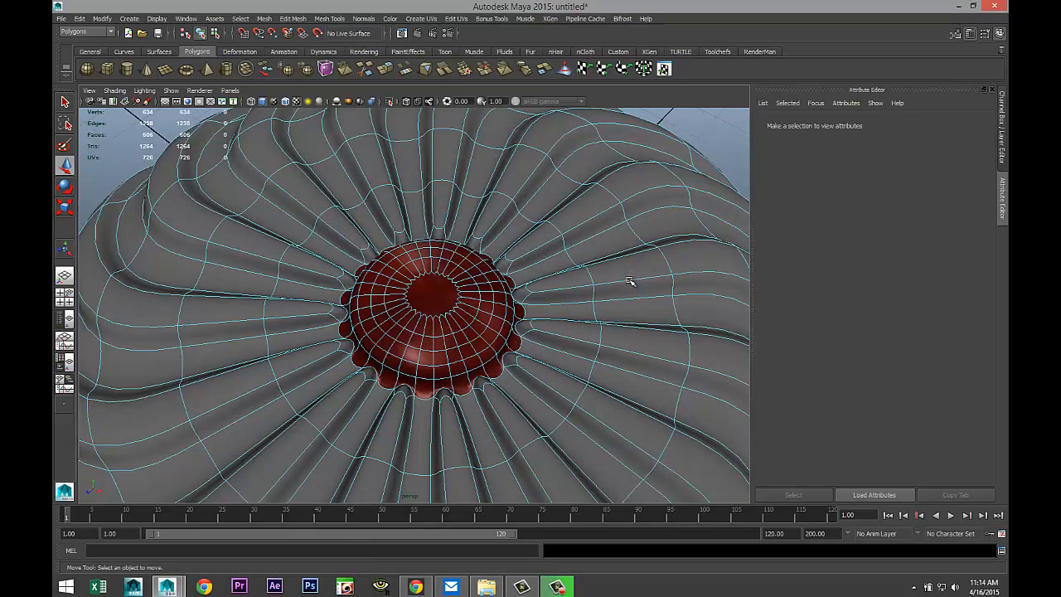
{"action": "left_click_drag", "start_coordinate": [630, 282], "coordinate": [594, 294], "text": "alt"}
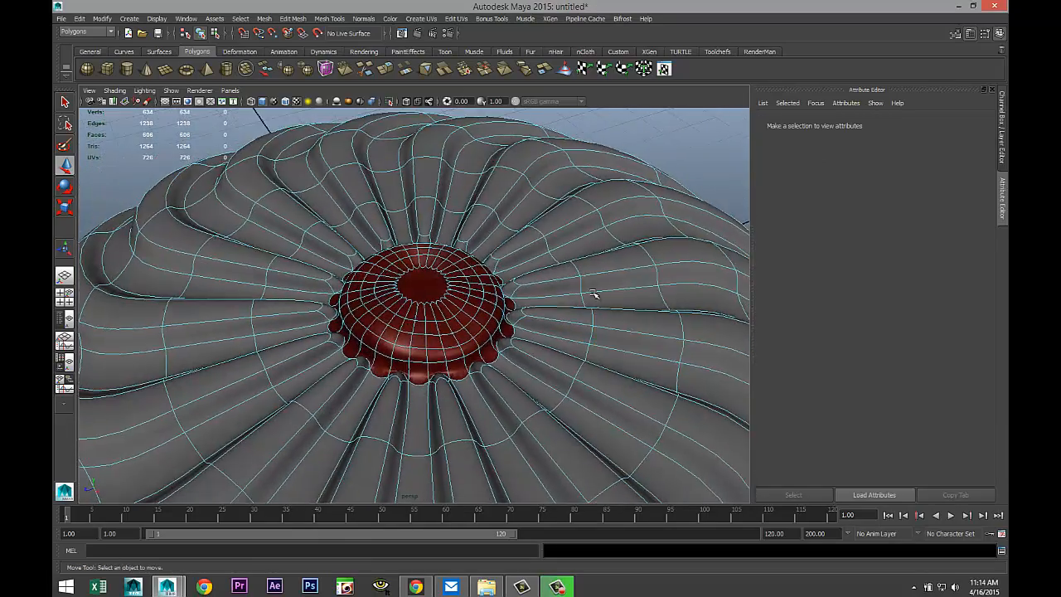
{"action": "right_click_drag", "start_coordinate": [645, 229], "coordinate": [680, 217]}
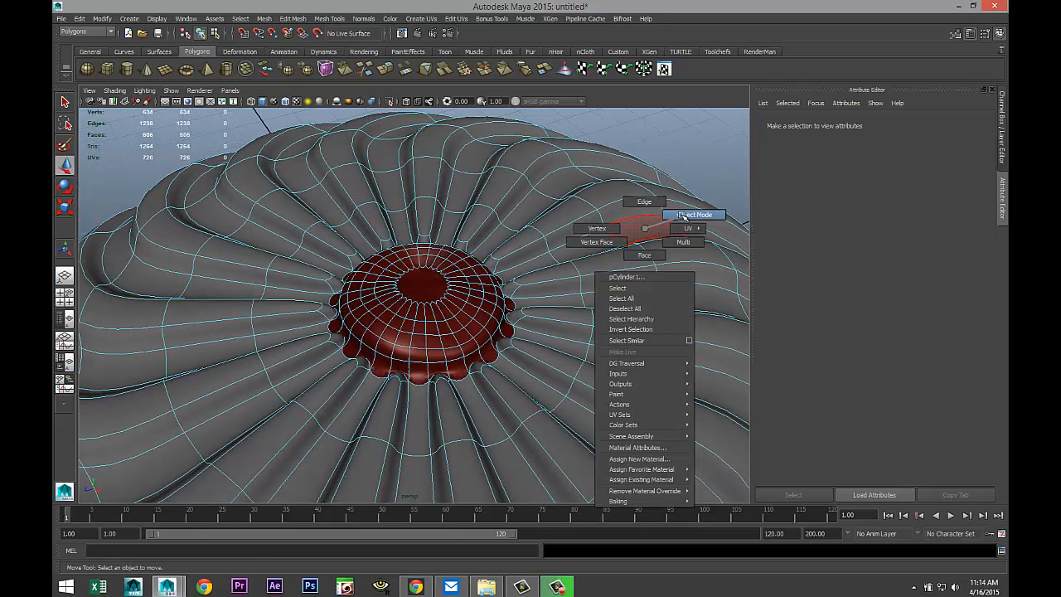
Step: Marquee-select the 300 cookie body faces, frame them, and start assigning a new material
{"action": "left_click", "coordinate": [647, 249]}
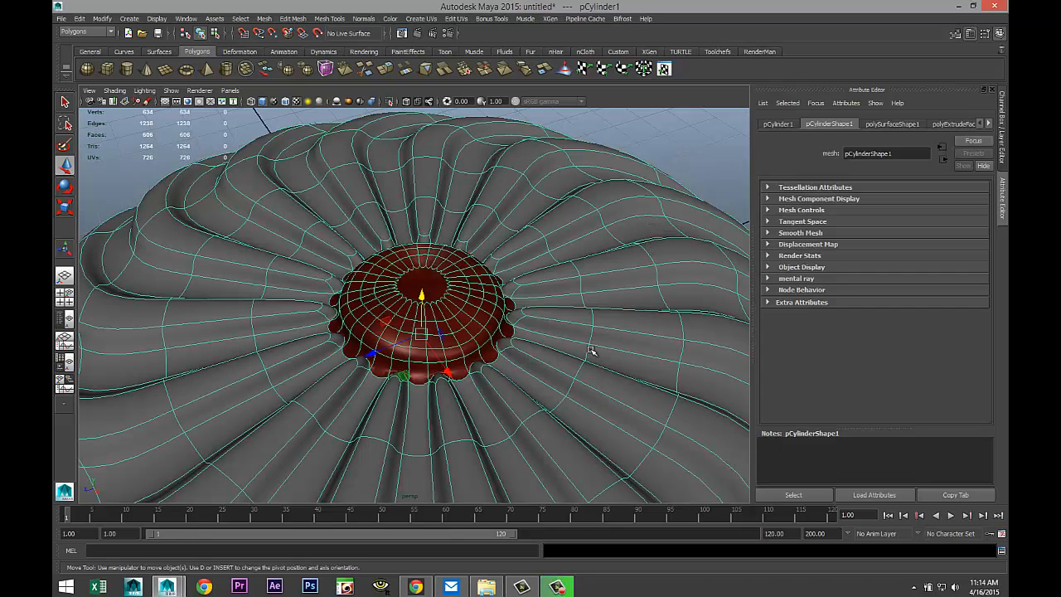
{"action": "right_click_drag", "start_coordinate": [651, 255], "coordinate": [655, 277]}
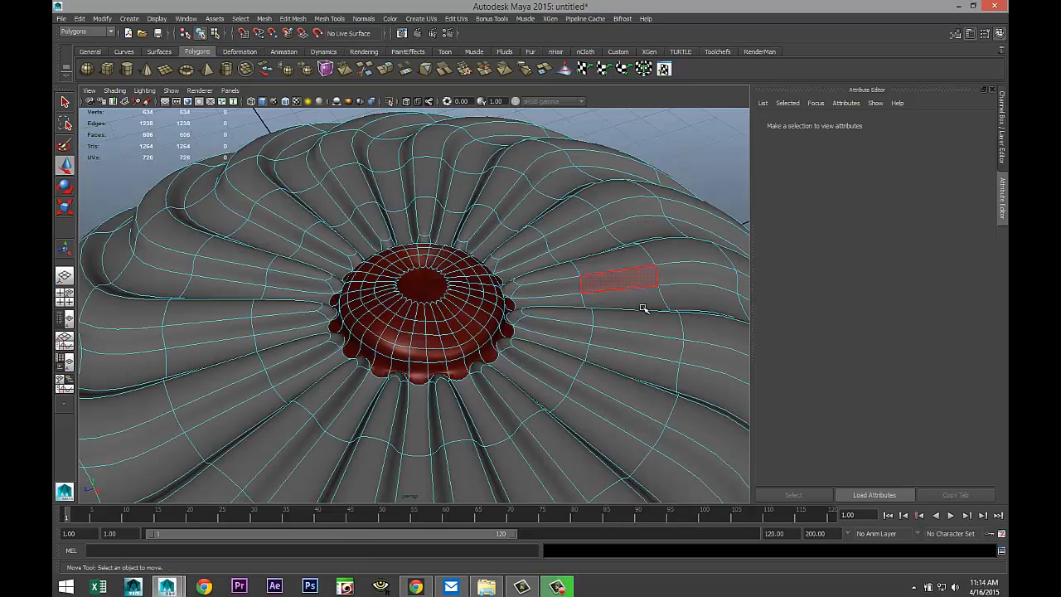
{"action": "key", "text": "a"}
{"action": "left_click_drag", "start_coordinate": [219, 192], "coordinate": [657, 474]}
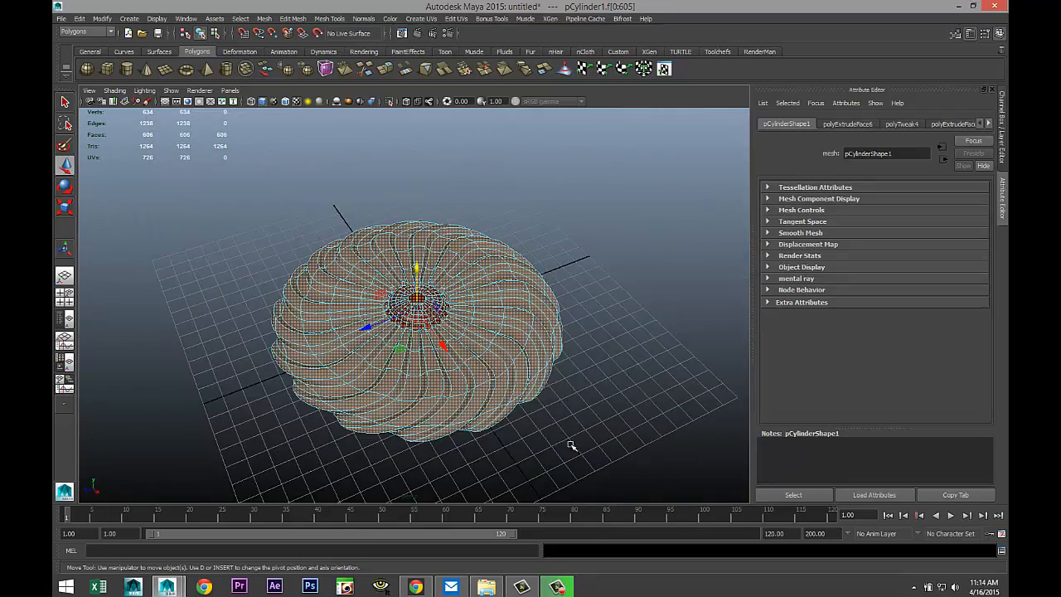
{"action": "key", "text": "f"}
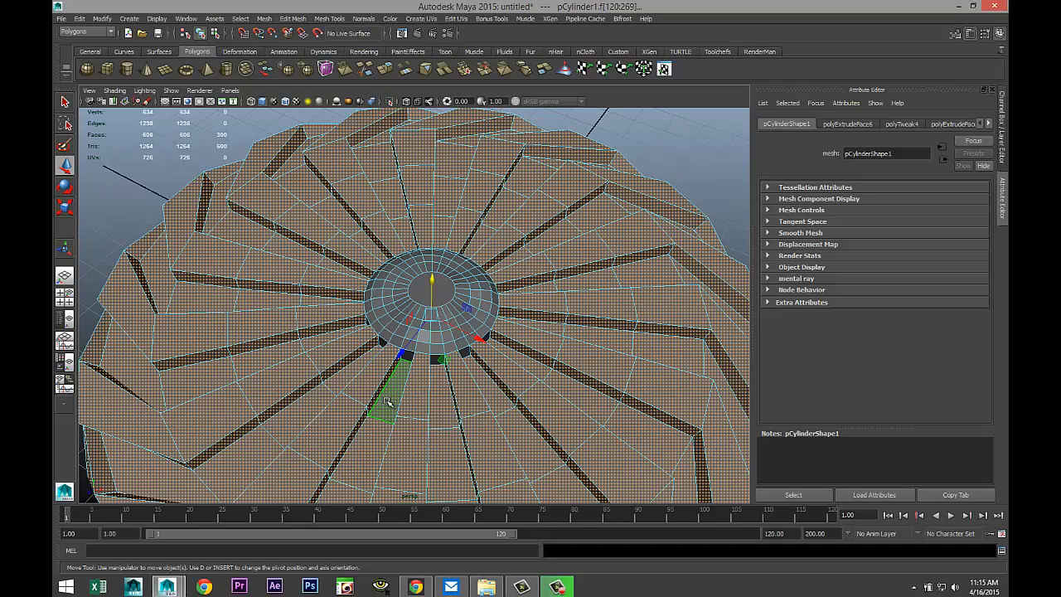
{"action": "right_click_drag", "start_coordinate": [595, 342], "coordinate": [613, 547]}
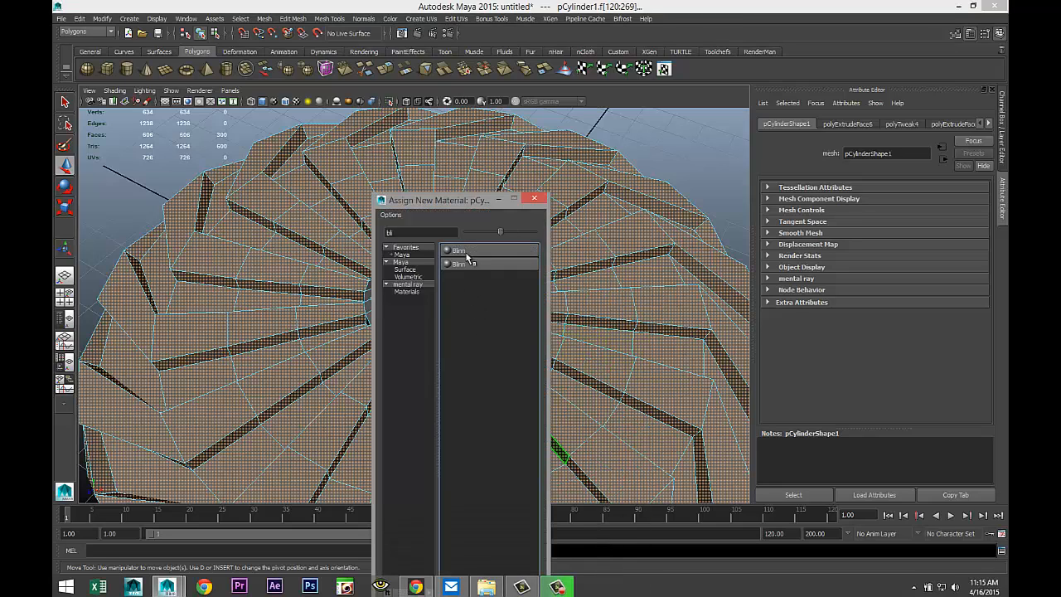
Step: Assign a new Lambert material with cookie texture.jpg as a File texture on its Color
{"action": "double_click", "coordinate": [426, 233]}
{"action": "type", "text": "l"}
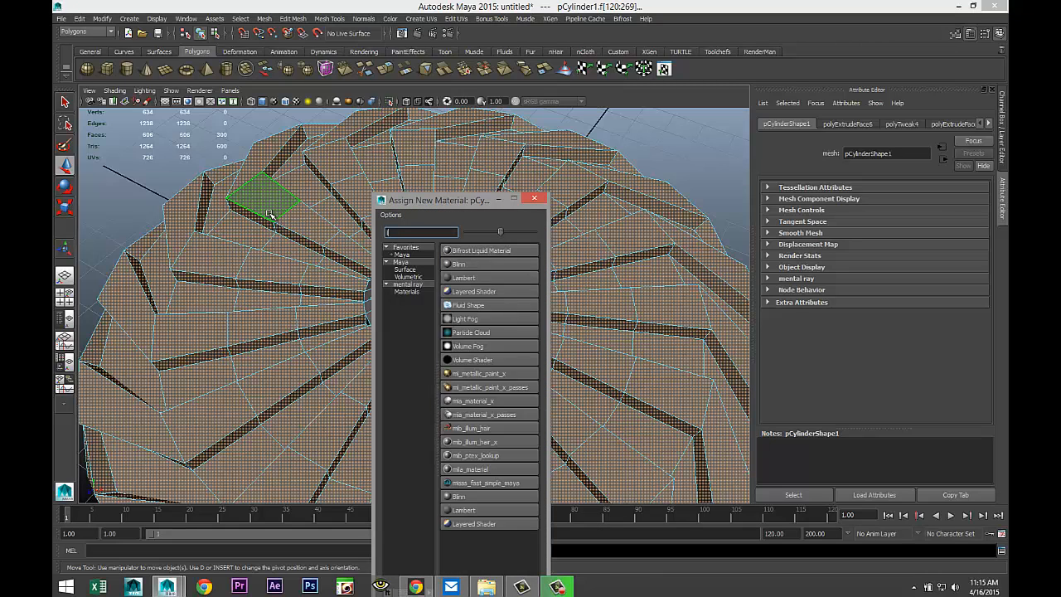
{"action": "type", "text": "a"}
{"action": "left_click", "coordinate": [496, 251]}
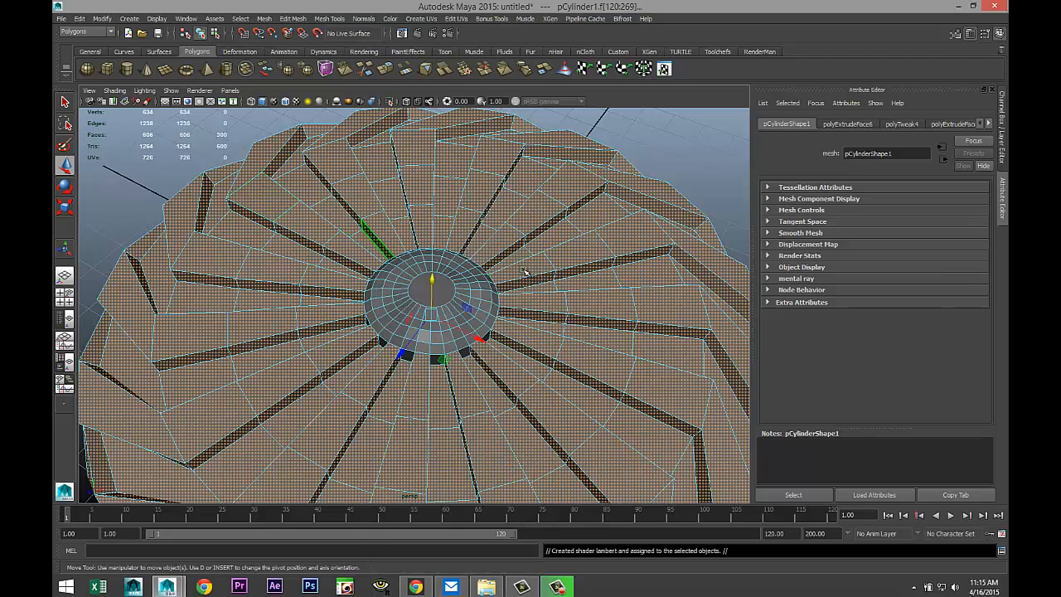
{"action": "left_click", "coordinate": [970, 254]}
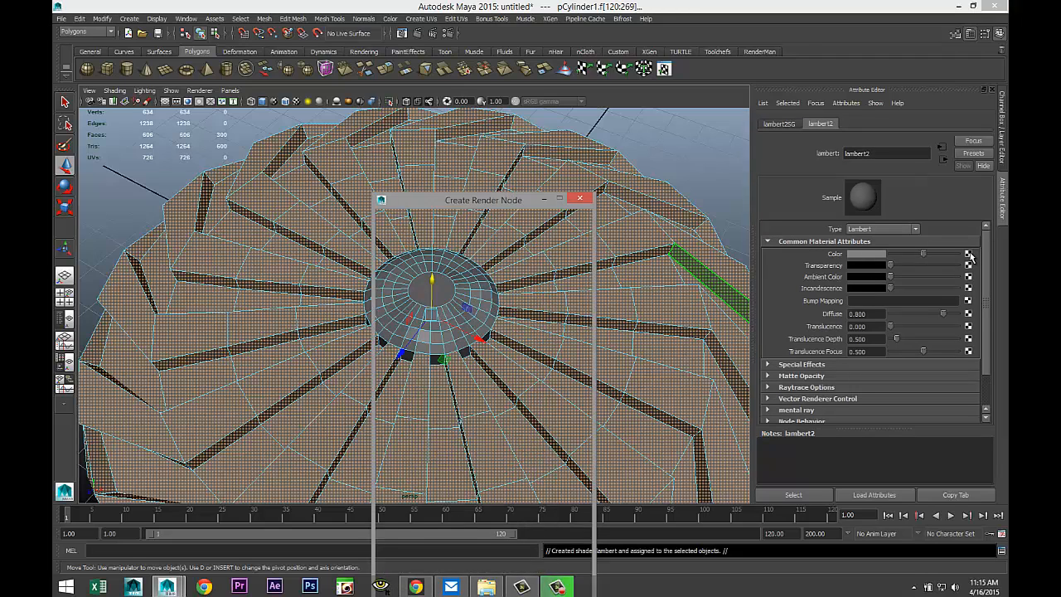
{"action": "left_click", "coordinate": [500, 296]}
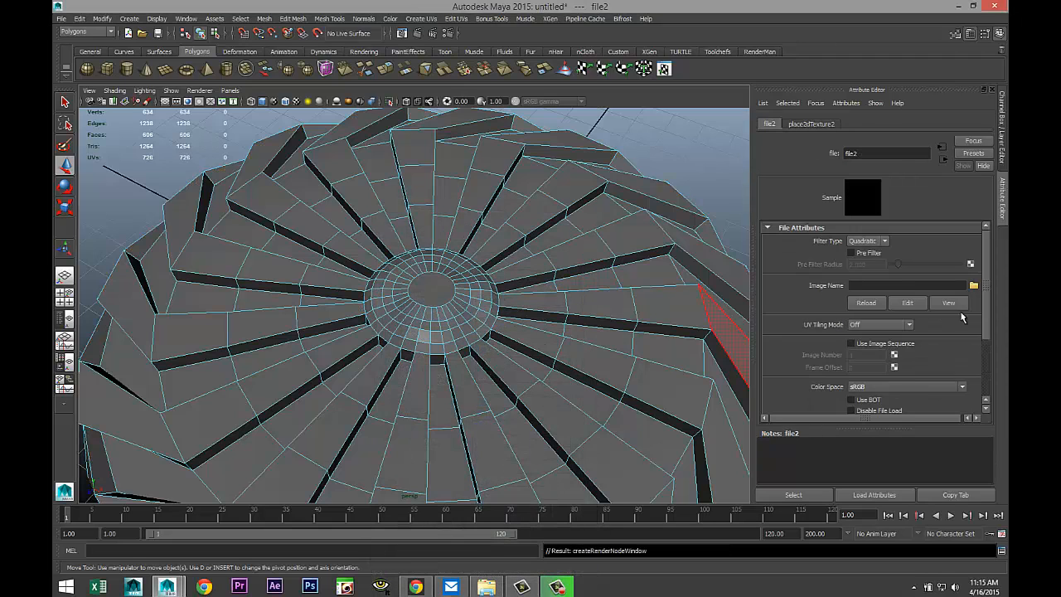
{"action": "left_click", "coordinate": [974, 286]}
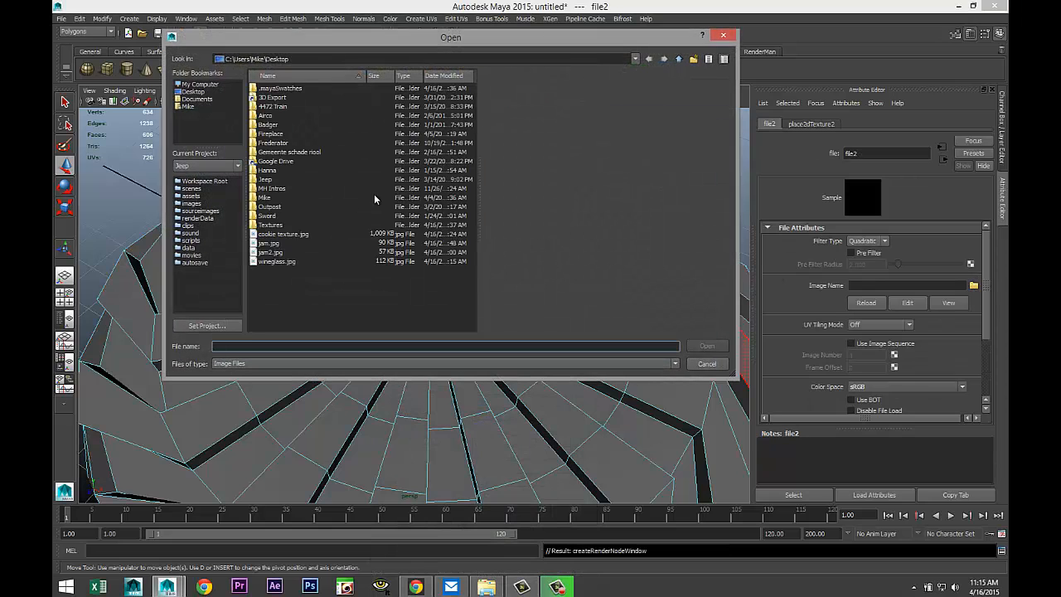
{"action": "left_click", "coordinate": [287, 235]}
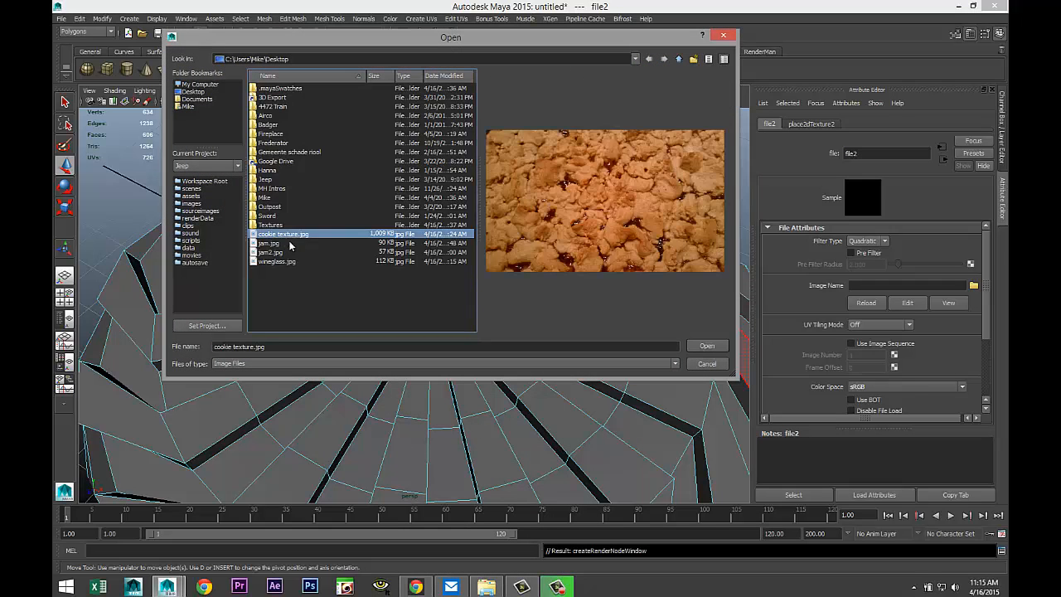
{"action": "left_click", "coordinate": [708, 348]}
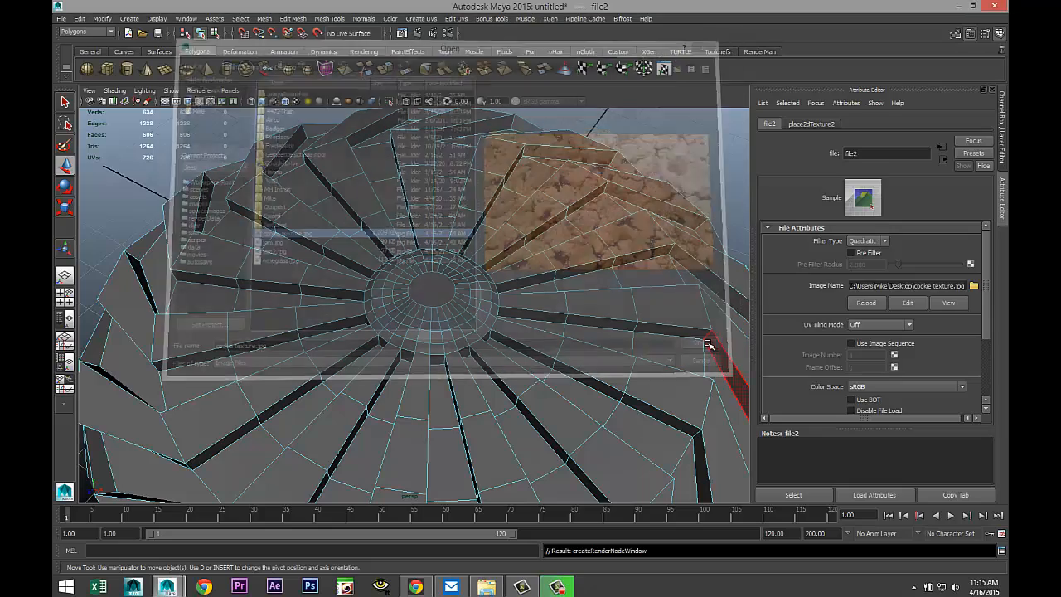
Step: Turn on Textured display, frame the cookie and select the whole mesh again
{"action": "left_click", "coordinate": [297, 101]}
{"action": "key", "text": "f"}
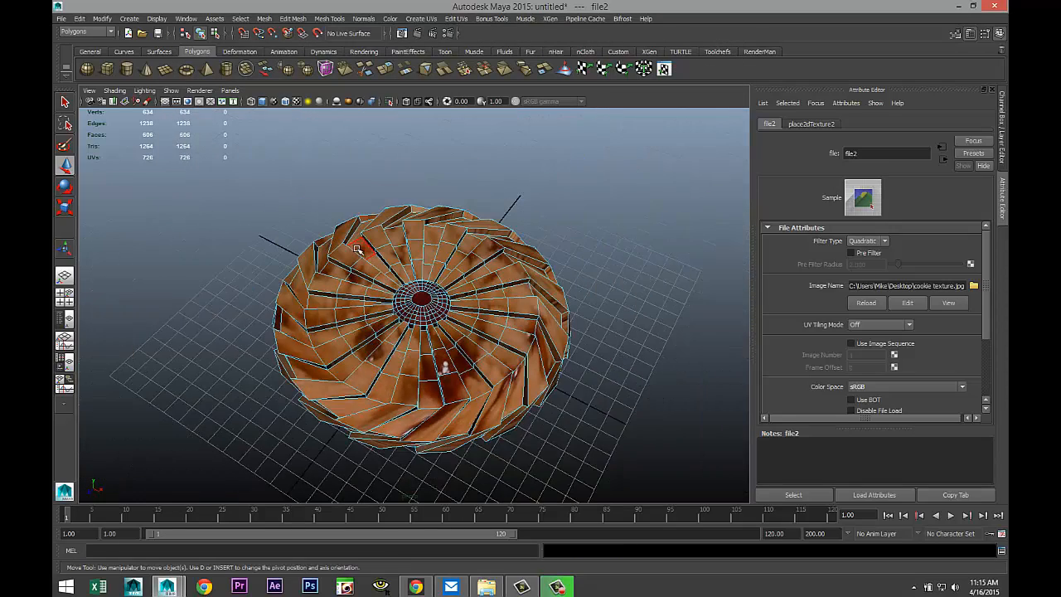
{"action": "scroll", "coordinate": [381, 285], "scroll_direction": "up", "scroll_amount": 2}
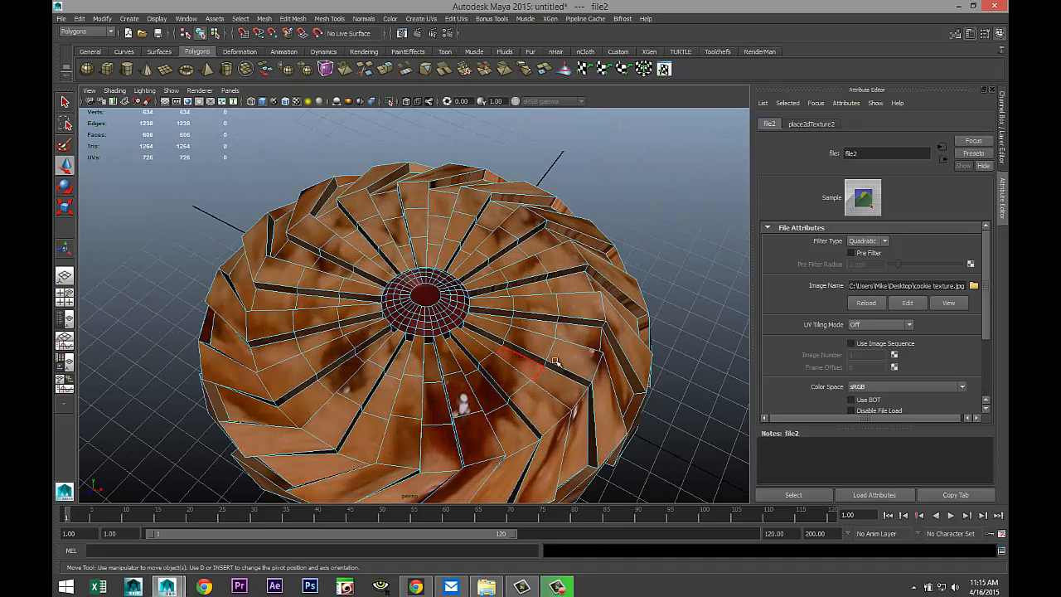
{"action": "right_click_drag", "start_coordinate": [605, 324], "coordinate": [638, 308]}
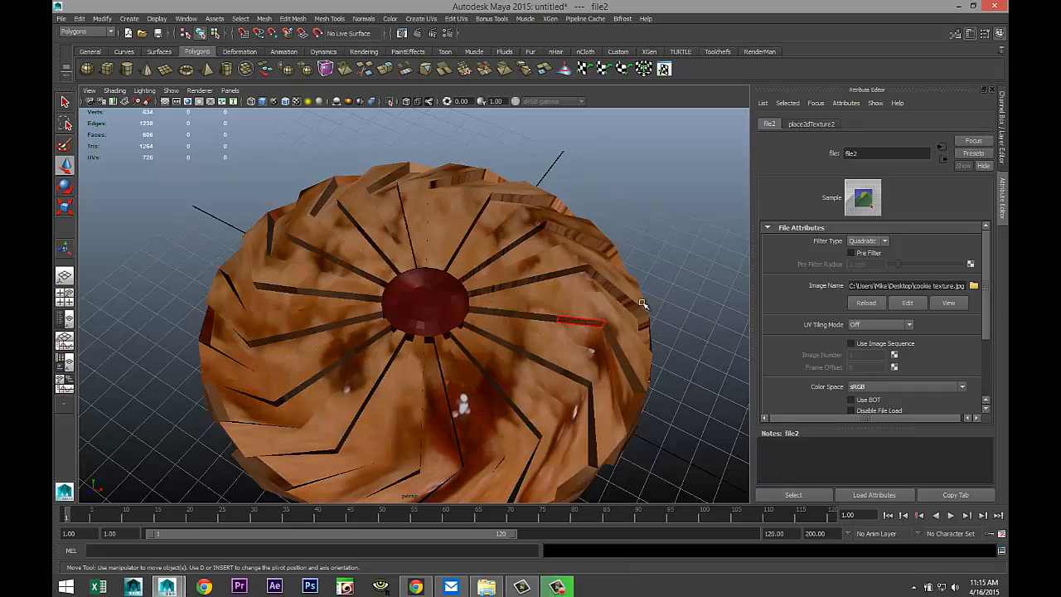
{"action": "left_click", "coordinate": [630, 315]}
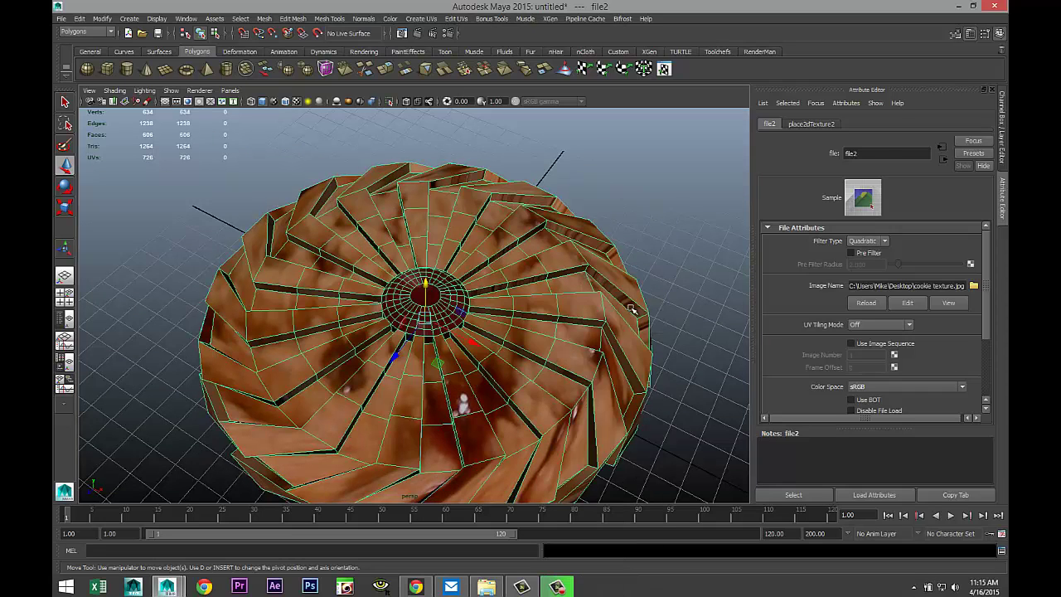
Step: Apply Automatic Mapping then Planar Mapping UVs to the cookie body and return to Object Mode
{"action": "left_click", "coordinate": [421, 18]}
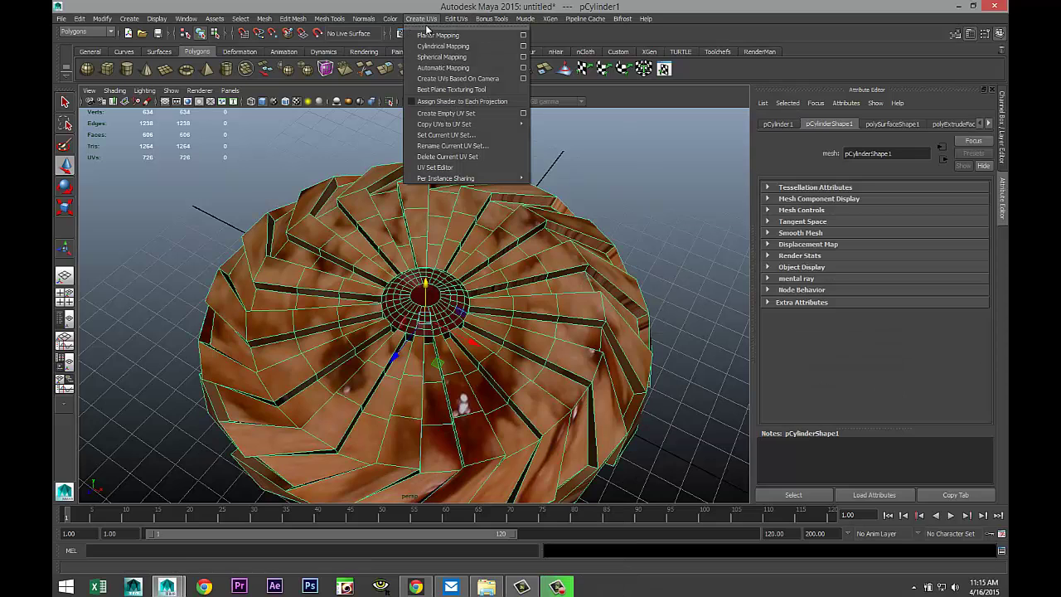
{"action": "left_click", "coordinate": [454, 68]}
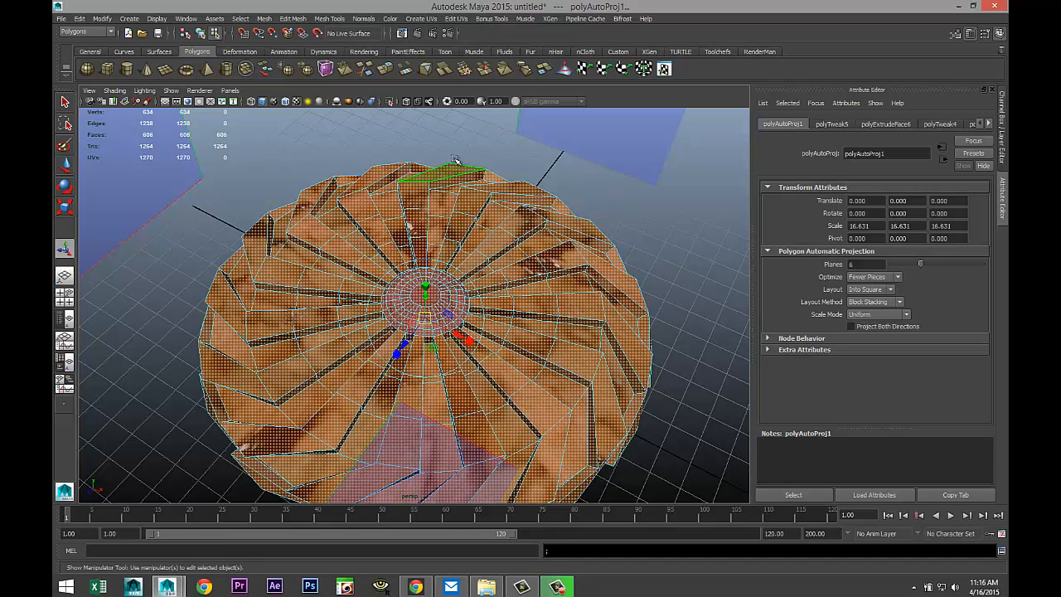
{"action": "left_click", "coordinate": [422, 18]}
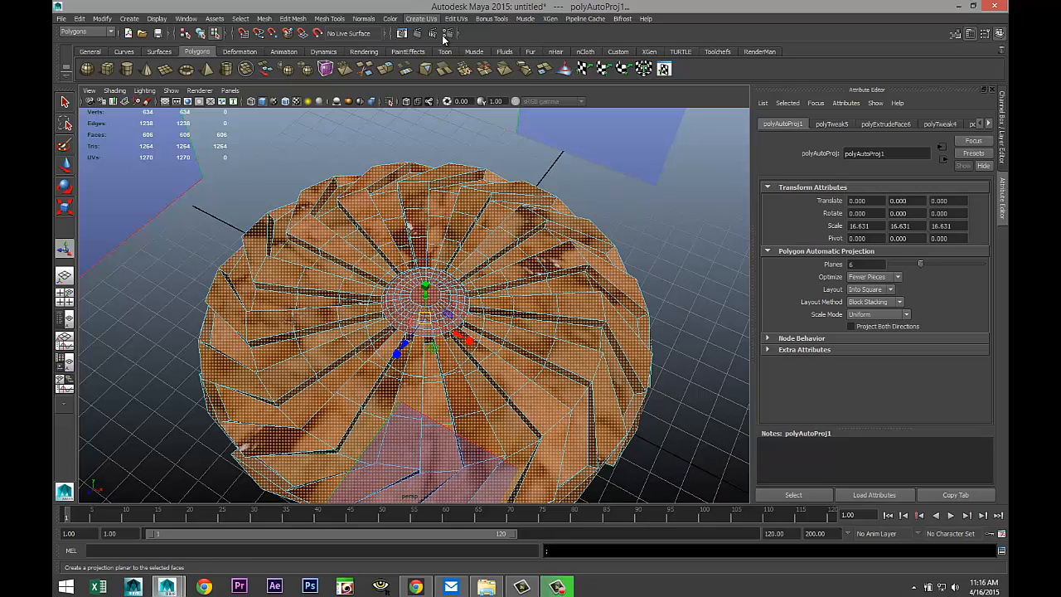
{"action": "left_click", "coordinate": [445, 35]}
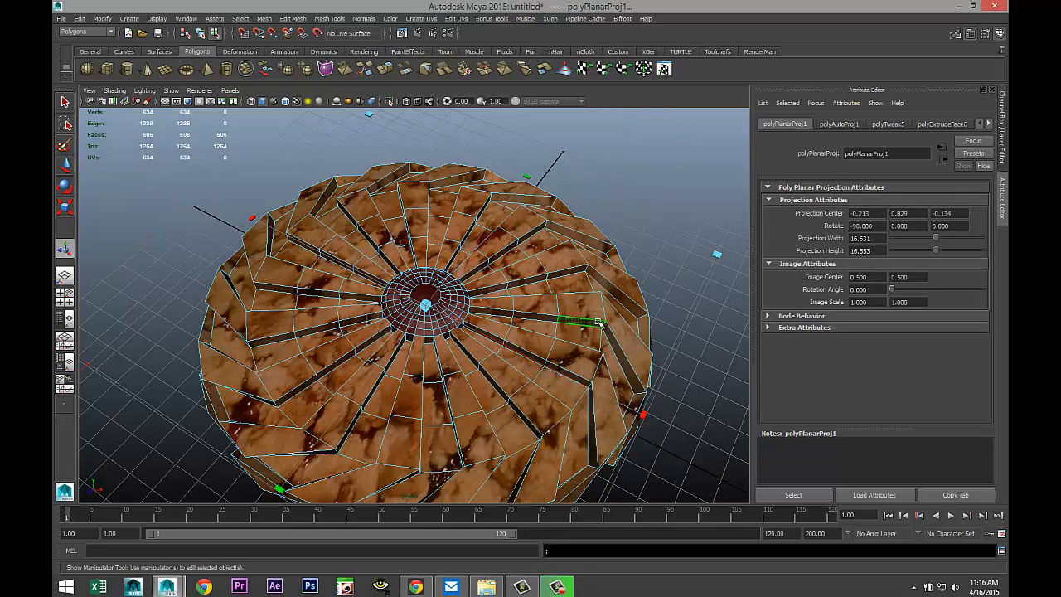
{"action": "right_click", "coordinate": [536, 303]}
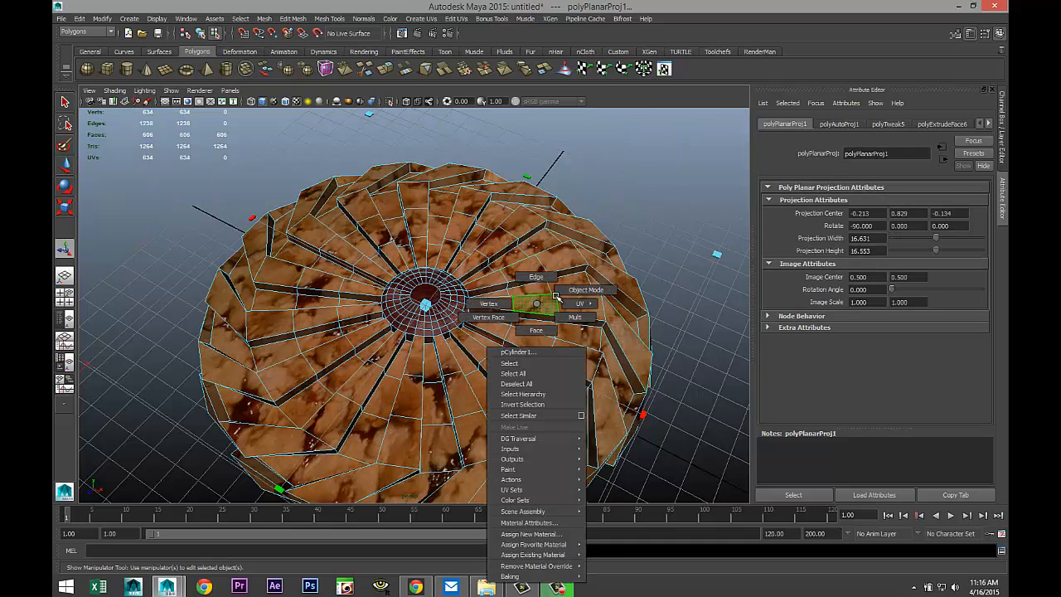
{"action": "right_click_drag", "start_coordinate": [536, 304], "coordinate": [586, 289]}
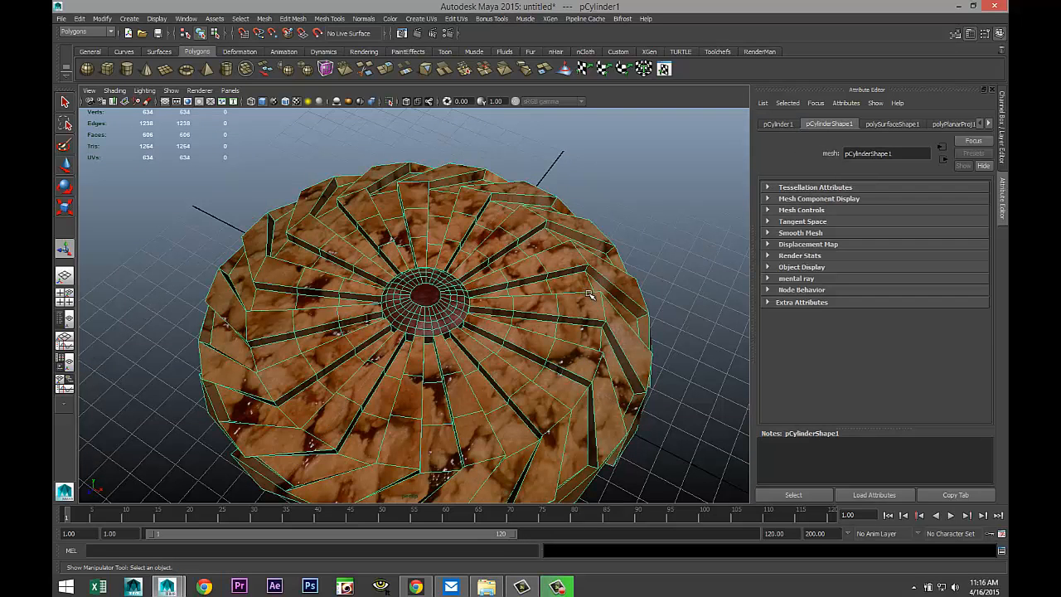
Step: Deselect, orbit close to the jam centre and switch to Face selection mode
{"action": "left_click", "coordinate": [659, 253]}
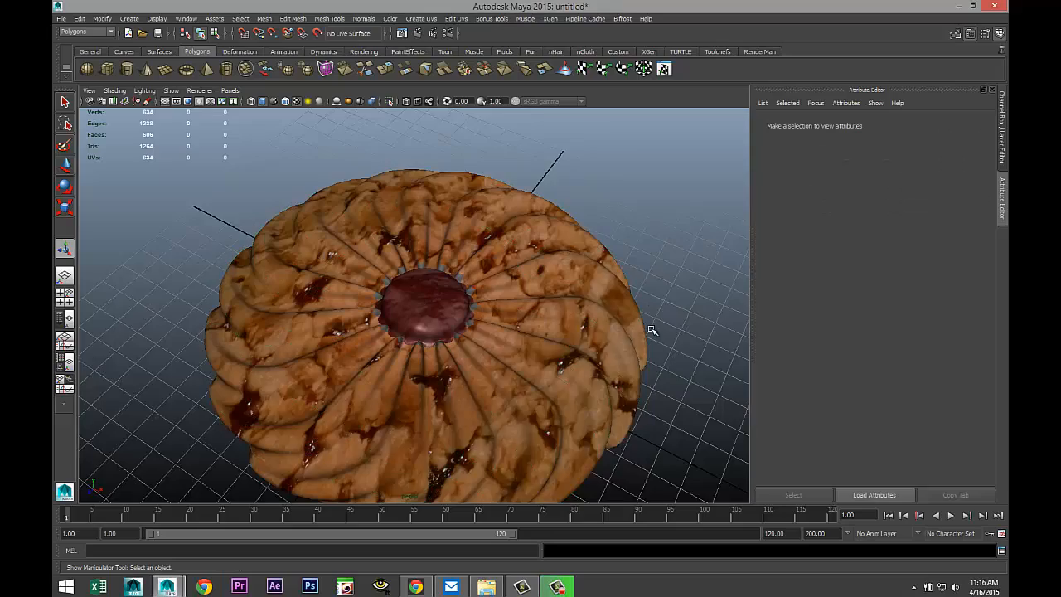
{"action": "scroll", "coordinate": [652, 331], "scroll_direction": "up", "scroll_amount": 3}
{"action": "scroll", "coordinate": [650, 330], "scroll_direction": "up", "scroll_amount": 3}
{"action": "scroll", "coordinate": [646, 332], "scroll_direction": "up", "scroll_amount": 3}
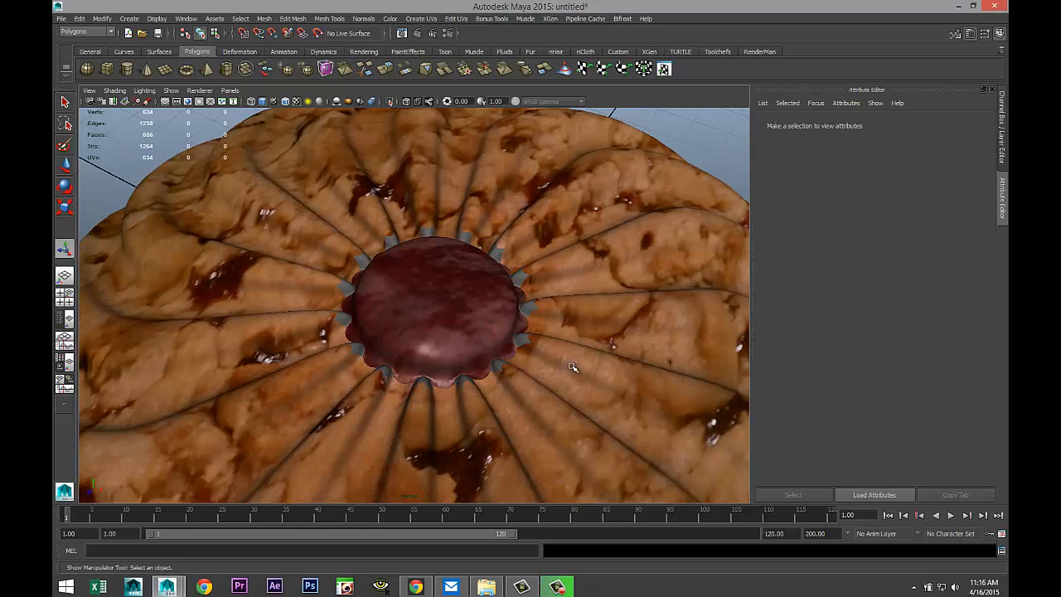
{"action": "mouse_move", "coordinate": [568, 364]}
{"action": "left_mouse_down", "text": "alt"}
{"action": "mouse_move", "coordinate": [563, 343]}
{"action": "mouse_move", "coordinate": [571, 360]}
{"action": "mouse_move", "coordinate": [537, 370]}
{"action": "mouse_move", "coordinate": [456, 372]}
{"action": "mouse_move", "coordinate": [471, 358]}
{"action": "mouse_move", "coordinate": [428, 365]}
{"action": "mouse_move", "coordinate": [411, 334]}
{"action": "left_mouse_up", "text": "alt"}
{"action": "scroll", "coordinate": [470, 358], "scroll_direction": "up", "scroll_amount": 3}
{"action": "scroll", "coordinate": [469, 356], "scroll_direction": "up", "scroll_amount": 3}
{"action": "right_click_drag", "start_coordinate": [396, 295], "coordinate": [394, 308]}
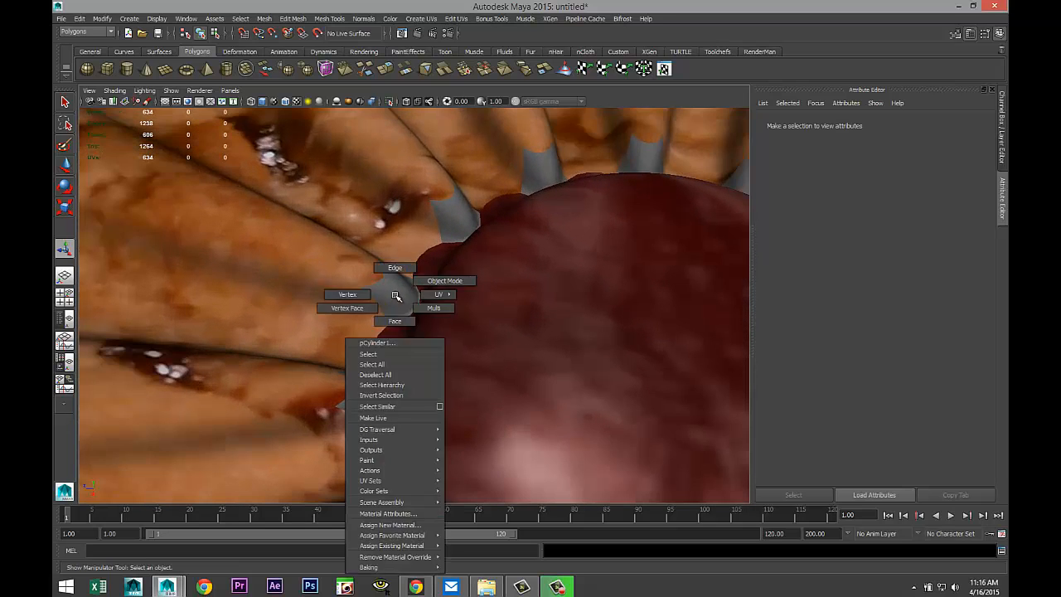
Step: Shift-select the grey gap faces between the ridges on the first side of the jam rim
{"action": "left_click", "coordinate": [395, 299]}
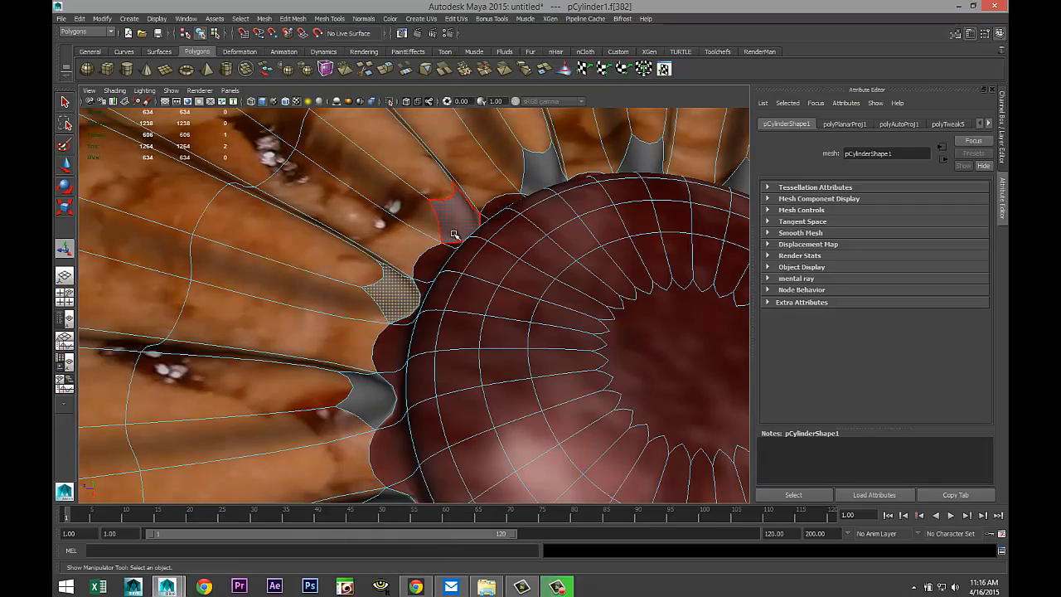
{"action": "left_click", "coordinate": [454, 213], "text": "shift"}
{"action": "left_click", "coordinate": [543, 169], "text": "shift"}
{"action": "left_click", "coordinate": [484, 224], "text": "shift"}
{"action": "mouse_move", "coordinate": [355, 316]}
{"action": "left_mouse_down", "text": "alt"}
{"action": "mouse_move", "coordinate": [430, 290]}
{"action": "mouse_move", "coordinate": [286, 336]}
{"action": "left_mouse_up", "text": "alt"}
{"action": "left_click", "coordinate": [294, 365], "text": "shift"}
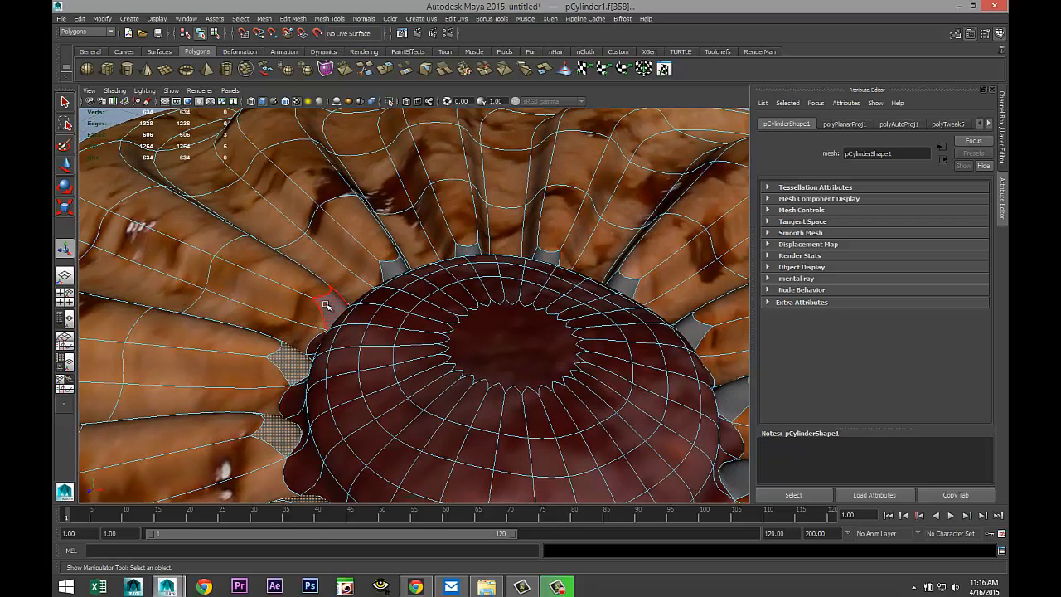
{"action": "left_click", "coordinate": [331, 299], "text": "shift"}
{"action": "left_click", "coordinate": [396, 267], "text": "shift"}
{"action": "left_click", "coordinate": [468, 252], "text": "shift"}
{"action": "left_click", "coordinate": [543, 257], "text": "shift"}
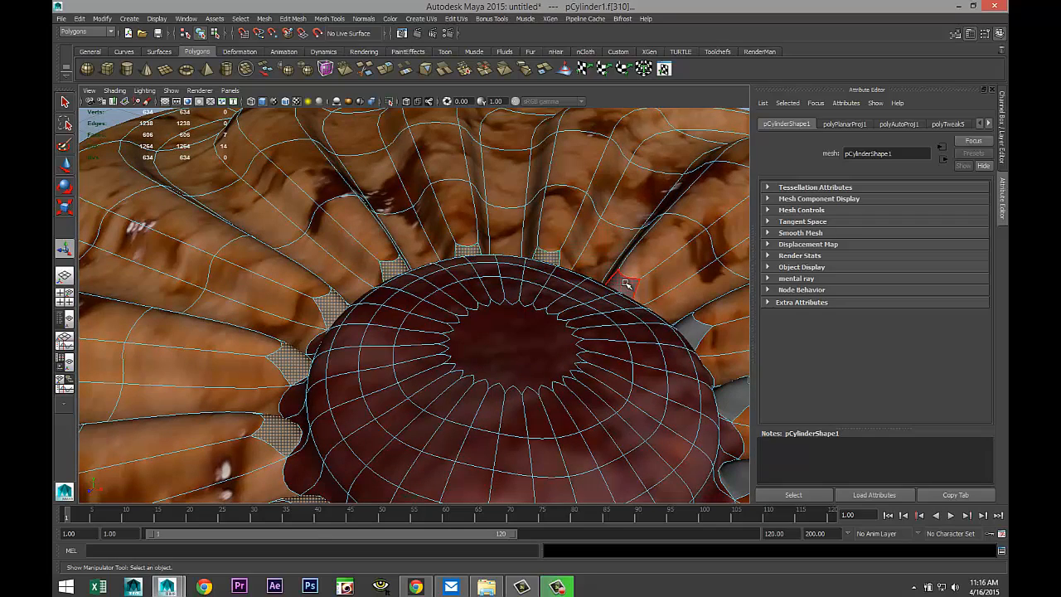
{"action": "left_click", "coordinate": [623, 283], "text": "shift"}
{"action": "left_click", "coordinate": [582, 295], "text": "shift"}
Step: Add the remaining rim gap faces and assign them the existing cookie dough material
{"action": "mouse_move", "coordinate": [401, 300]}
{"action": "left_mouse_down", "text": "alt"}
{"action": "mouse_move", "coordinate": [466, 322]}
{"action": "mouse_move", "coordinate": [476, 274]}
{"action": "left_mouse_up", "text": "alt"}
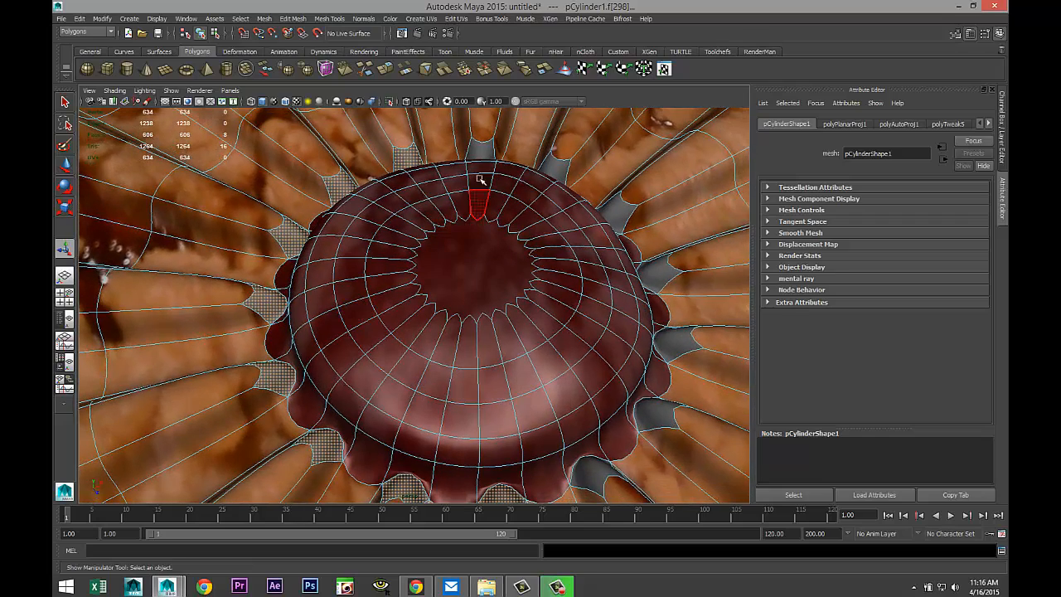
{"action": "left_click", "coordinate": [554, 169], "text": "shift"}
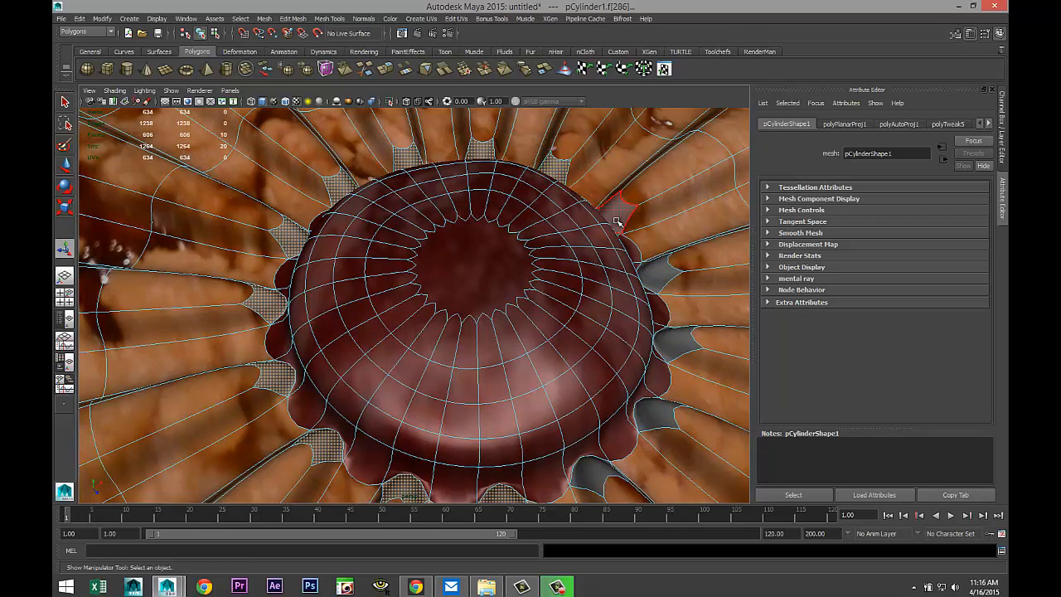
{"action": "left_click", "coordinate": [620, 217], "text": "shift"}
{"action": "left_click", "coordinate": [623, 248], "text": "shift"}
{"action": "left_click", "coordinate": [659, 275], "text": "shift"}
{"action": "left_click", "coordinate": [675, 346], "text": "shift"}
{"action": "left_click", "coordinate": [661, 414], "text": "shift"}
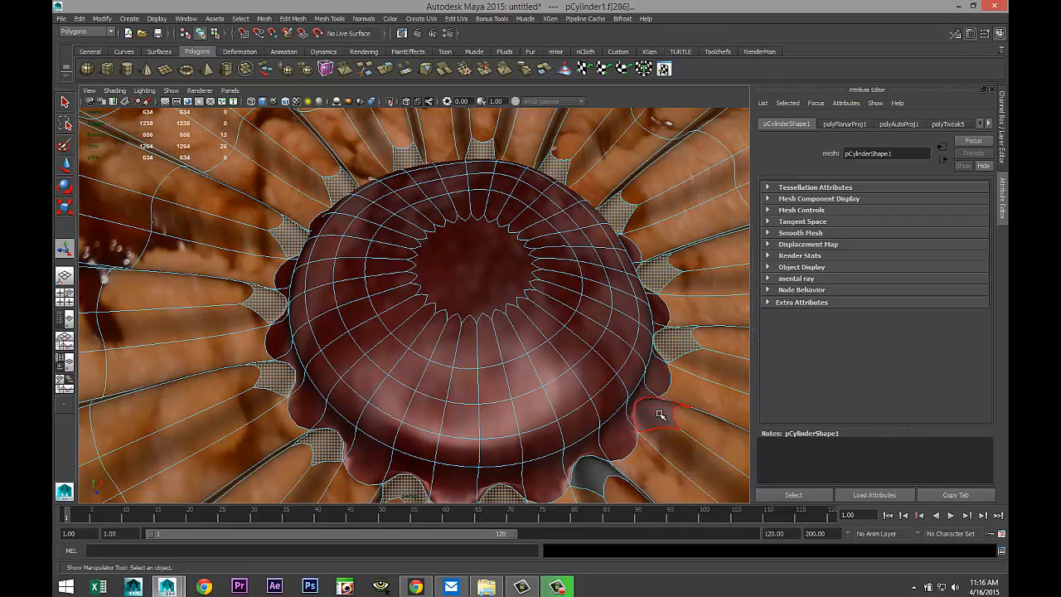
{"action": "left_click", "coordinate": [623, 454], "text": "shift"}
{"action": "left_click", "coordinate": [598, 474], "text": "shift"}
{"action": "mouse_move", "coordinate": [654, 422]}
{"action": "left_mouse_down", "text": "alt"}
{"action": "mouse_move", "coordinate": [626, 427]}
{"action": "mouse_move", "coordinate": [464, 397]}
{"action": "left_mouse_up", "text": "alt"}
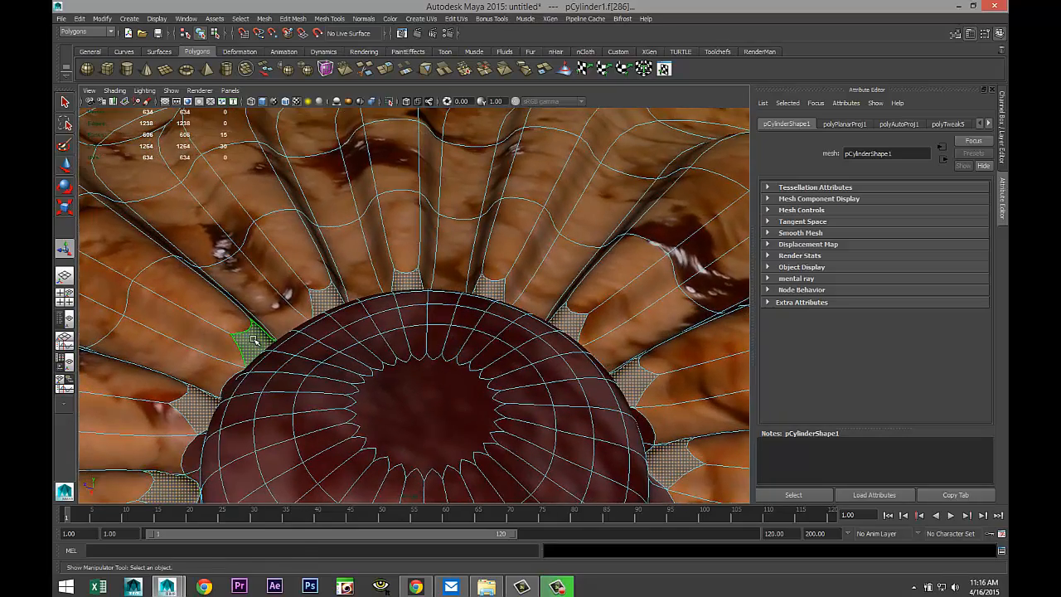
{"action": "right_click_drag", "start_coordinate": [255, 338], "coordinate": [276, 566]}
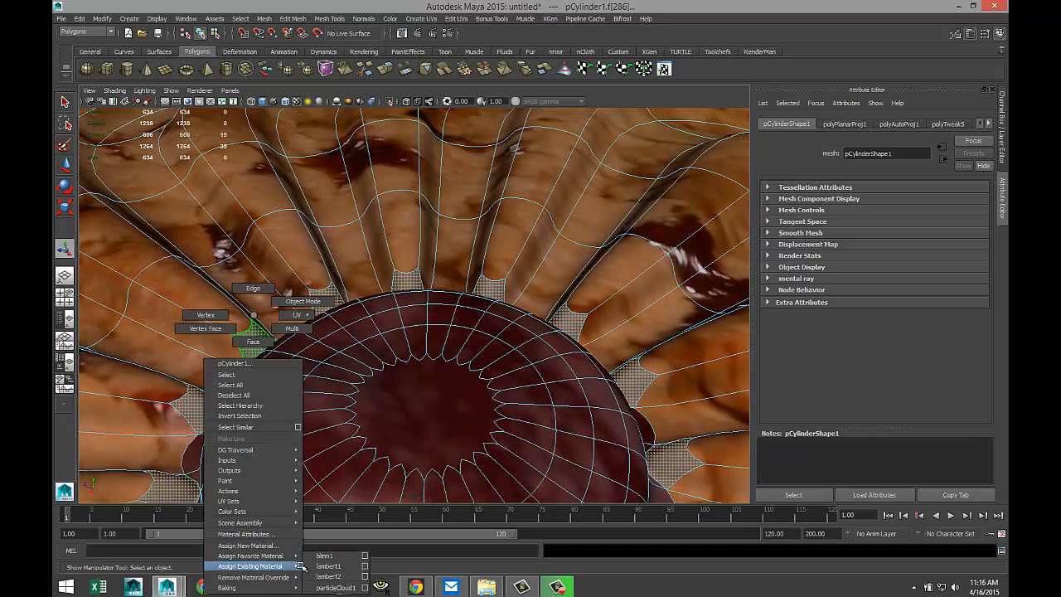
{"action": "left_click", "coordinate": [328, 566]}
{"action": "left_click_drag", "start_coordinate": [331, 439], "coordinate": [295, 438], "text": "alt"}
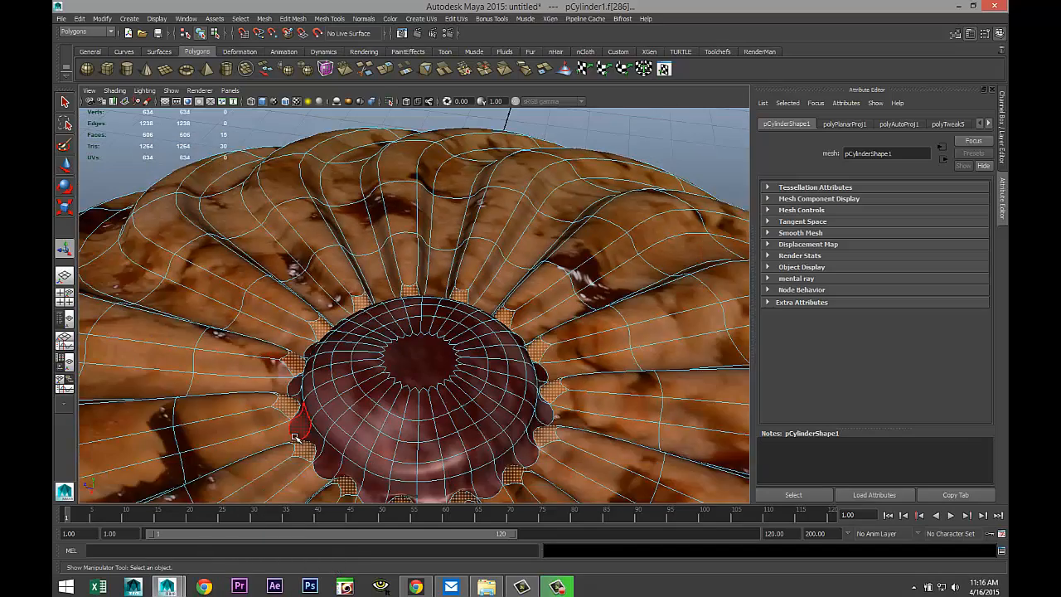
{"action": "scroll", "coordinate": [295, 438], "scroll_direction": "down", "scroll_amount": 3}
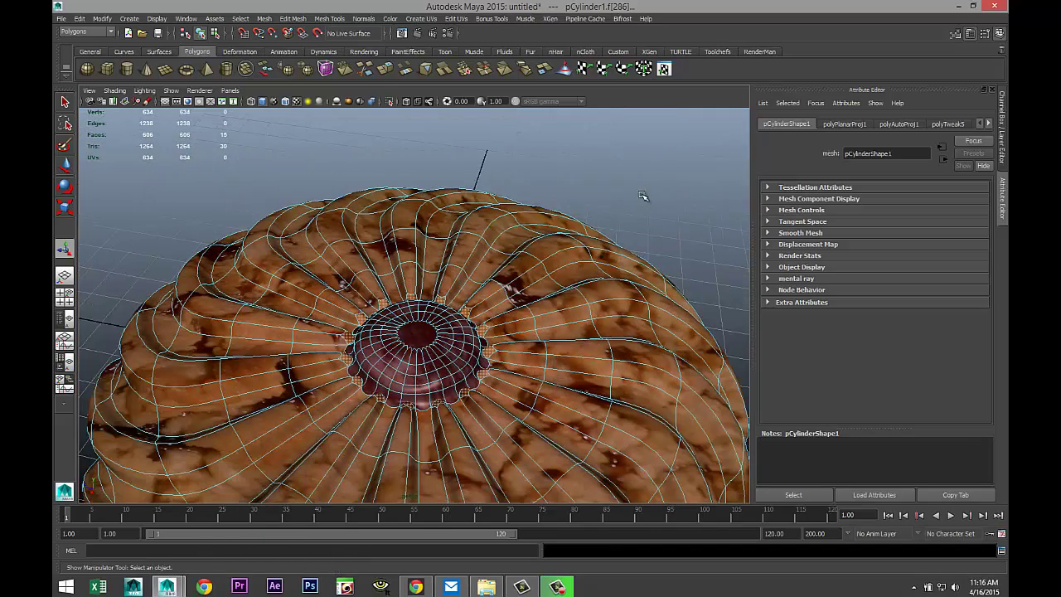
{"action": "left_click", "coordinate": [643, 197]}
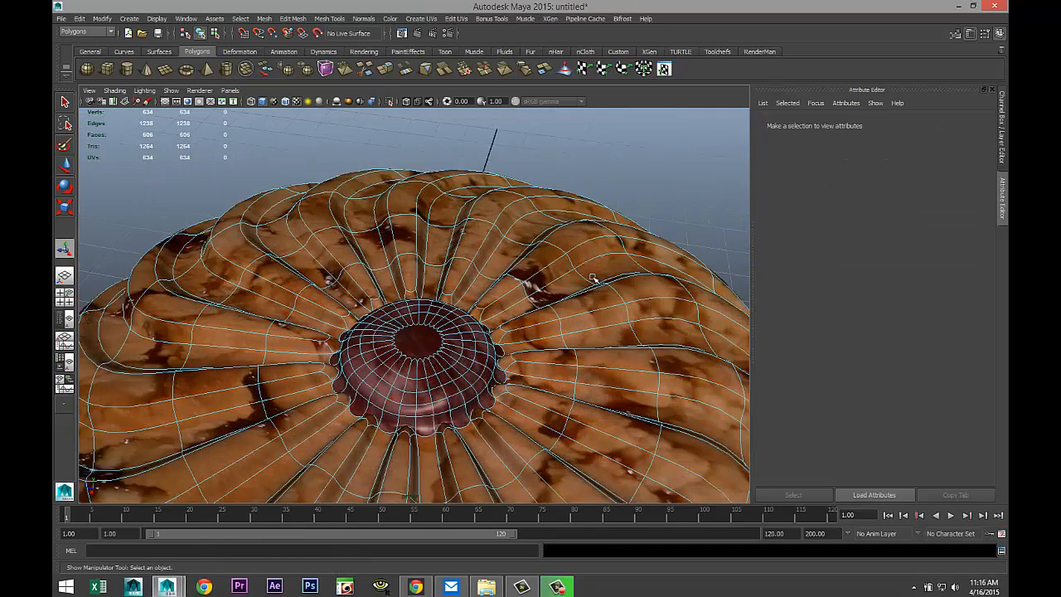
{"action": "scroll", "coordinate": [597, 265], "scroll_direction": "up", "scroll_amount": 3}
{"action": "scroll", "coordinate": [590, 286], "scroll_direction": "down", "scroll_amount": 3}
{"action": "scroll", "coordinate": [587, 287], "scroll_direction": "down", "scroll_amount": 3}
{"action": "left_click_drag", "start_coordinate": [587, 298], "coordinate": [580, 339], "text": "alt"}
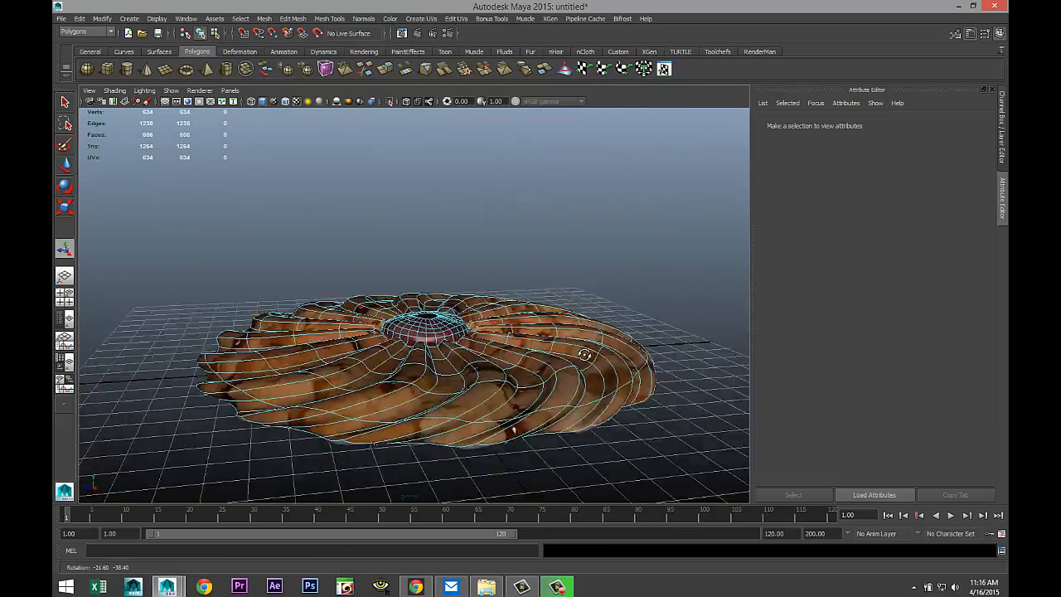
{"action": "middle_click_drag", "start_coordinate": [580, 340], "coordinate": [585, 356], "text": "alt"}
{"action": "scroll", "coordinate": [585, 356], "scroll_direction": "up", "scroll_amount": 3}
{"action": "scroll", "coordinate": [580, 348], "scroll_direction": "up", "scroll_amount": 2}
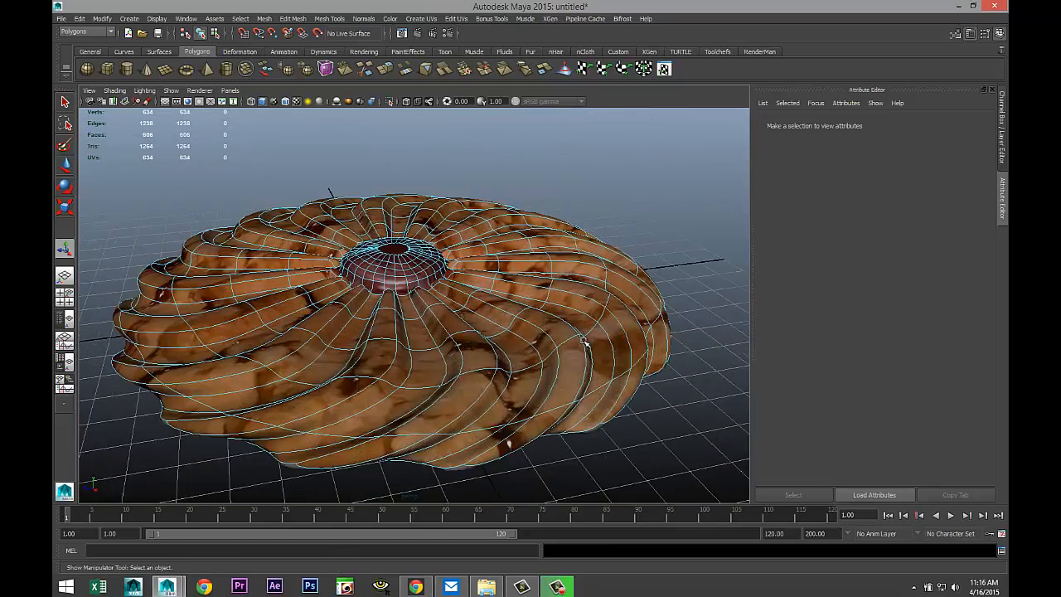
{"action": "mouse_move", "coordinate": [580, 365]}
{"action": "left_mouse_down", "text": "alt"}
{"action": "mouse_move", "coordinate": [582, 383]}
{"action": "mouse_move", "coordinate": [596, 298]}
{"action": "left_mouse_up", "text": "alt"}
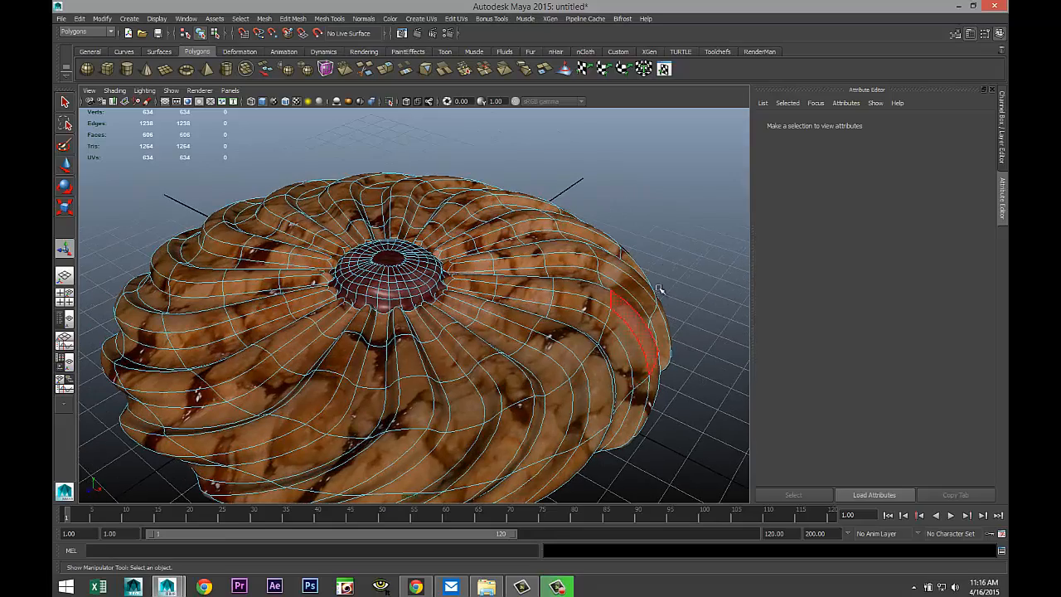
{"action": "scroll", "coordinate": [602, 353], "scroll_direction": "down", "scroll_amount": 4}
{"action": "scroll", "coordinate": [530, 390], "scroll_direction": "up", "scroll_amount": 2}
{"action": "scroll", "coordinate": [514, 411], "scroll_direction": "up", "scroll_amount": 2}
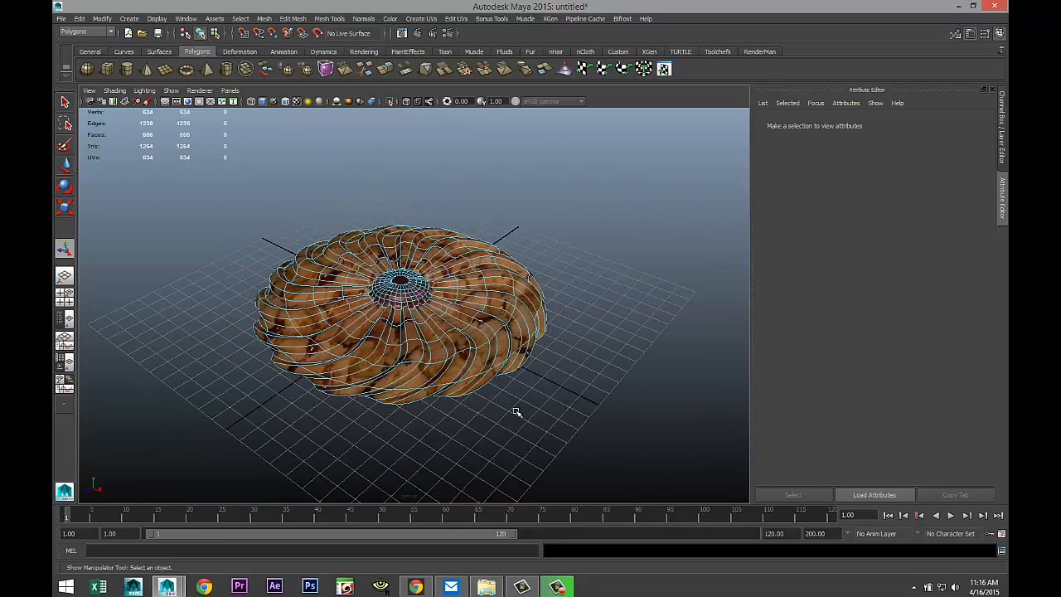
{"action": "mouse_move", "coordinate": [503, 427]}
{"action": "right_mouse_down", "text": "alt"}
{"action": "mouse_move", "coordinate": [527, 413]}
{"action": "mouse_move", "coordinate": [513, 398]}
{"action": "right_mouse_up", "text": "alt"}
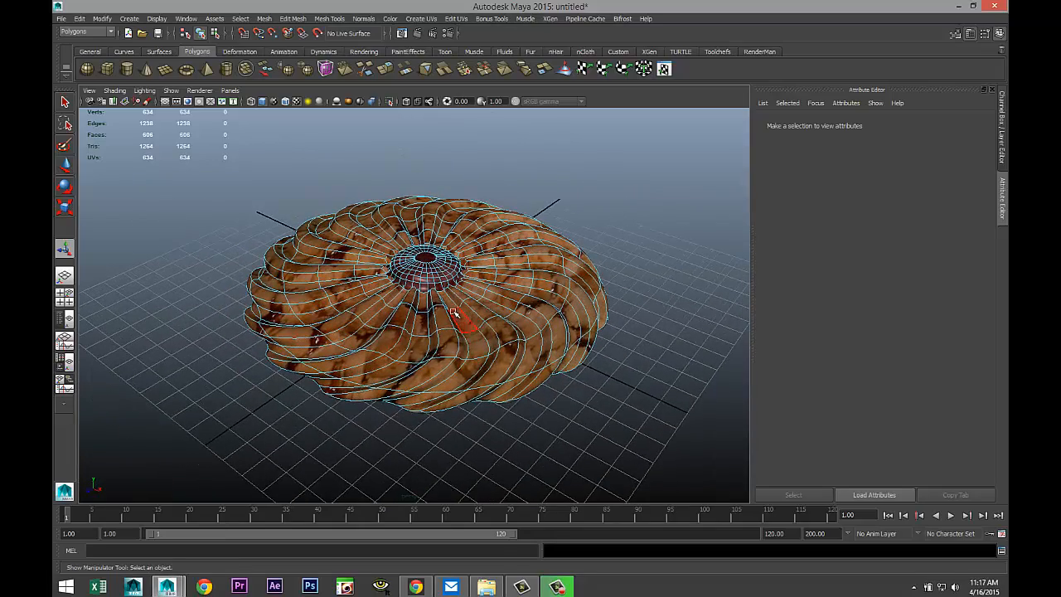
{"action": "right_click_drag", "start_coordinate": [454, 313], "coordinate": [498, 308]}
{"action": "left_click", "coordinate": [476, 326]}
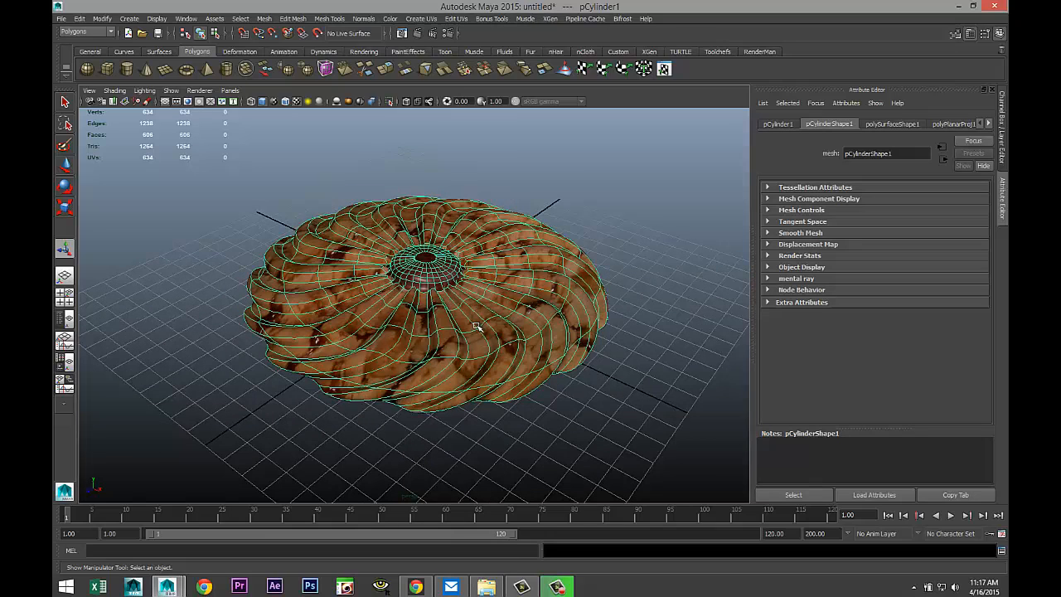
{"action": "scroll", "coordinate": [477, 331], "scroll_direction": "up", "scroll_amount": 3}
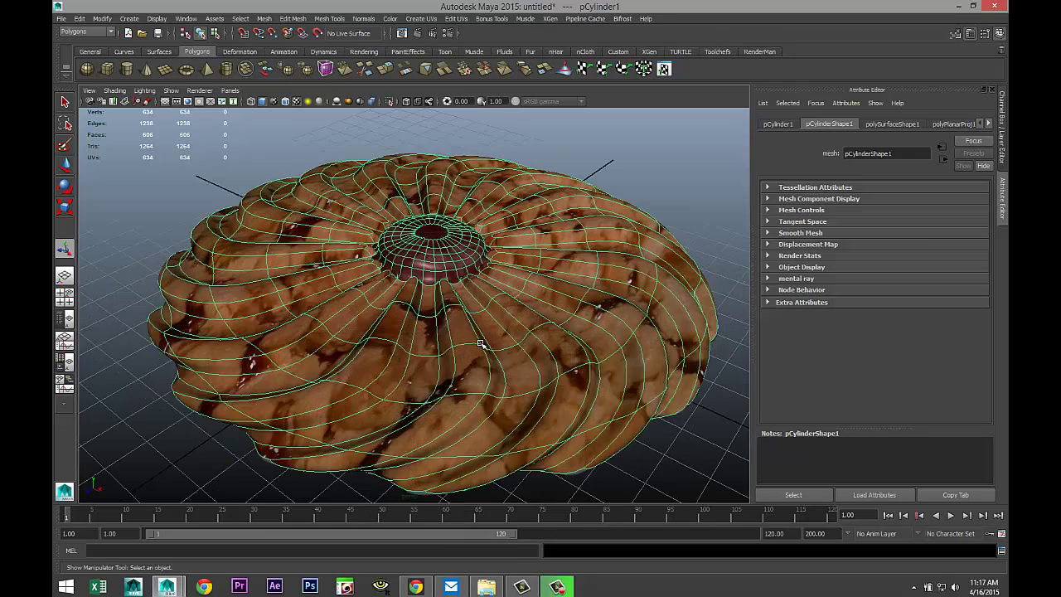
{"action": "left_click", "coordinate": [65, 298]}
{"action": "key", "text": "space"}
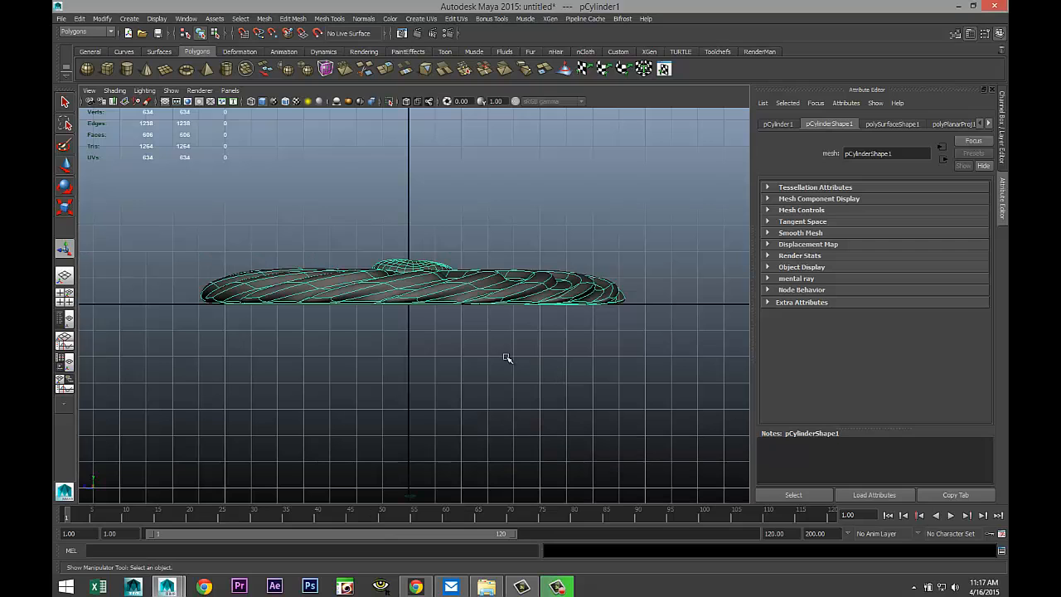
{"action": "left_click", "coordinate": [67, 297]}
{"action": "key", "text": "space"}
{"action": "scroll", "coordinate": [455, 290], "scroll_direction": "down", "scroll_amount": 3}
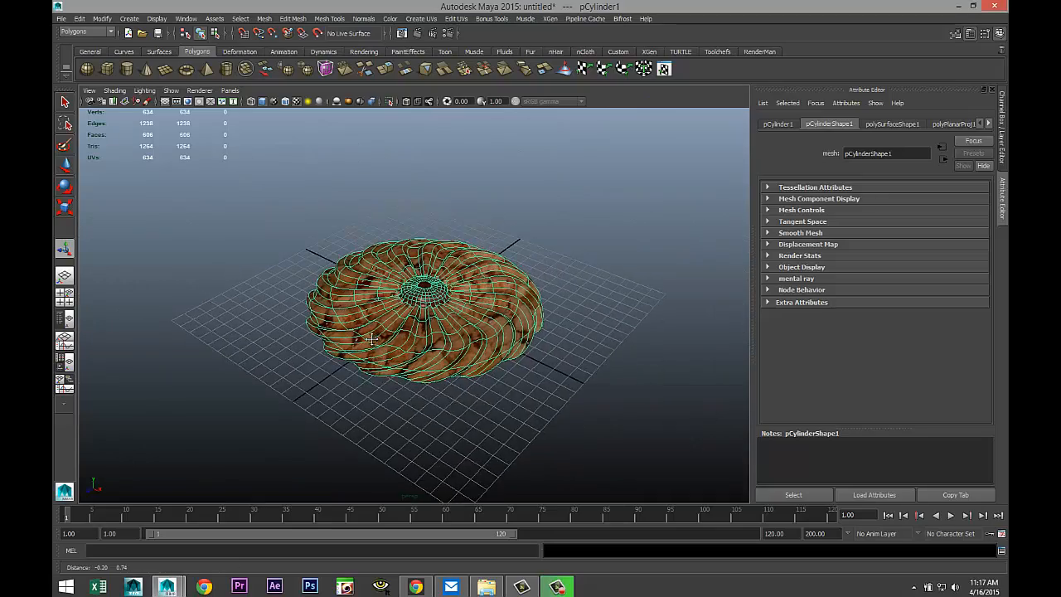
{"action": "mouse_move", "coordinate": [378, 385]}
{"action": "left_mouse_down", "text": "alt"}
{"action": "mouse_move", "coordinate": [404, 406]}
{"action": "mouse_move", "coordinate": [428, 374]}
{"action": "left_mouse_up", "text": "alt"}
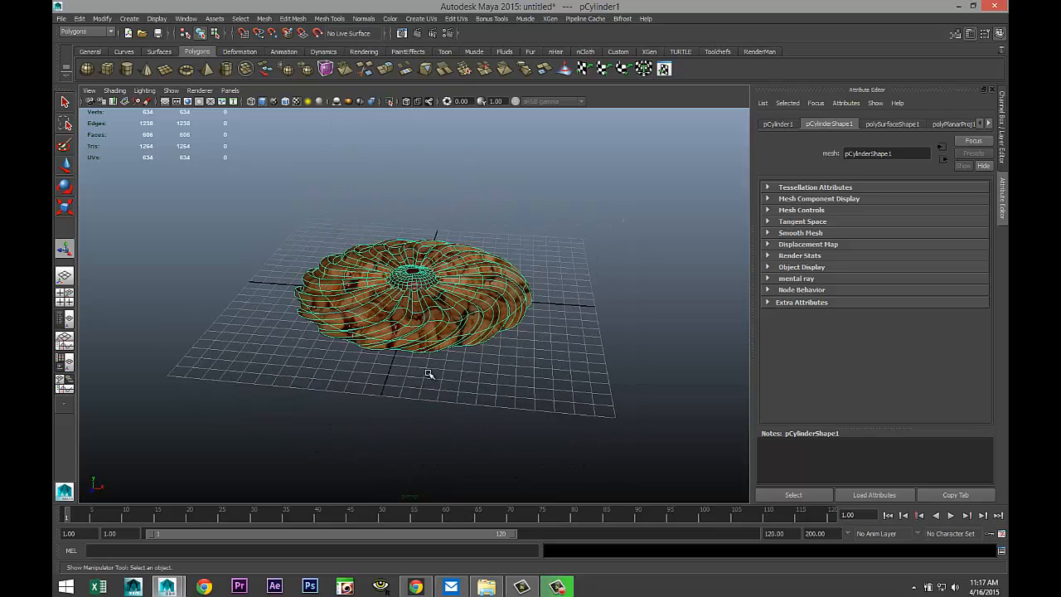
Step: Duplicate the cookie as pCylinder2, move it left and up, and switch to the front view
{"action": "key", "text": "ctrl+d"}
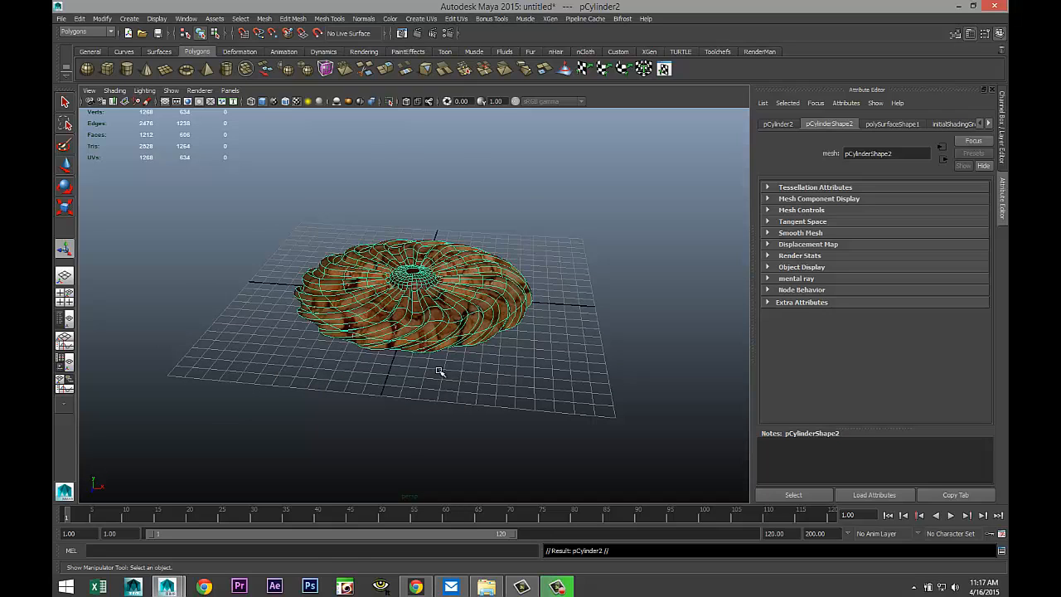
{"action": "key", "text": "w"}
{"action": "left_click_drag", "start_coordinate": [468, 294], "coordinate": [323, 291]}
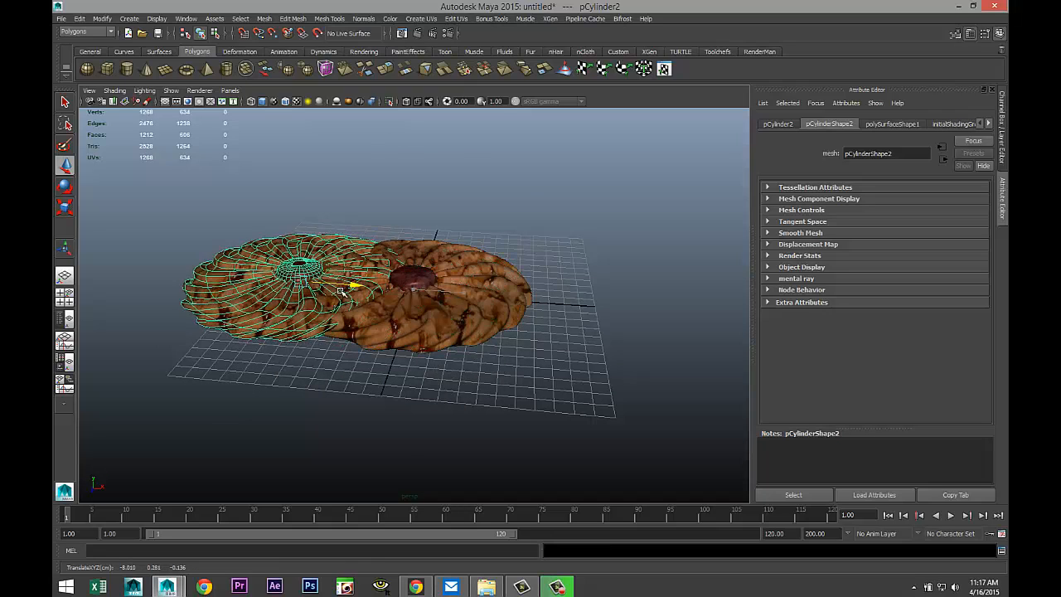
{"action": "left_click_drag", "start_coordinate": [263, 226], "coordinate": [264, 209]}
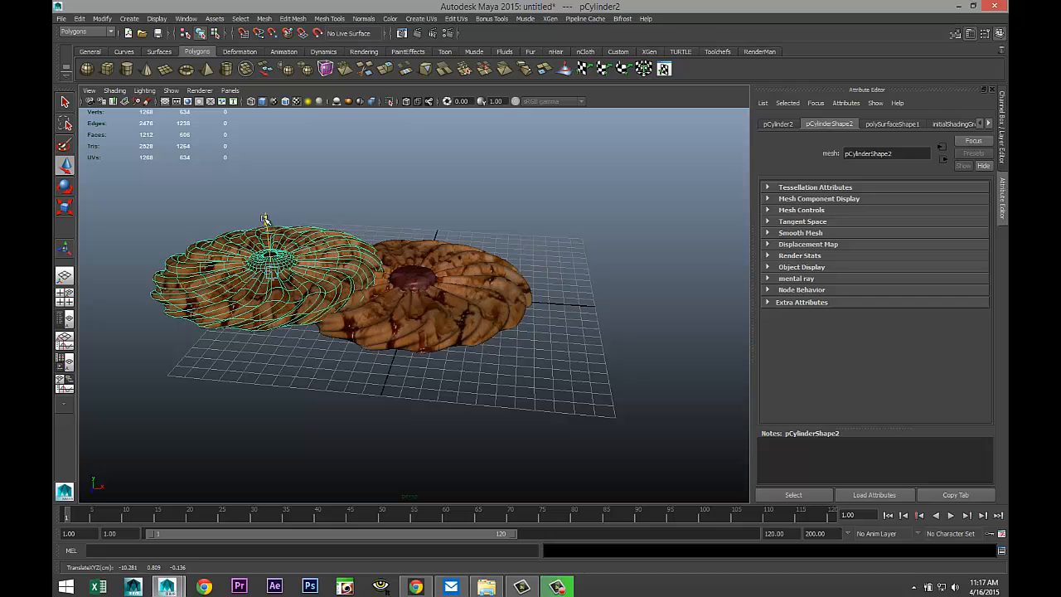
{"action": "left_click", "coordinate": [65, 299]}
{"action": "key", "text": "space"}
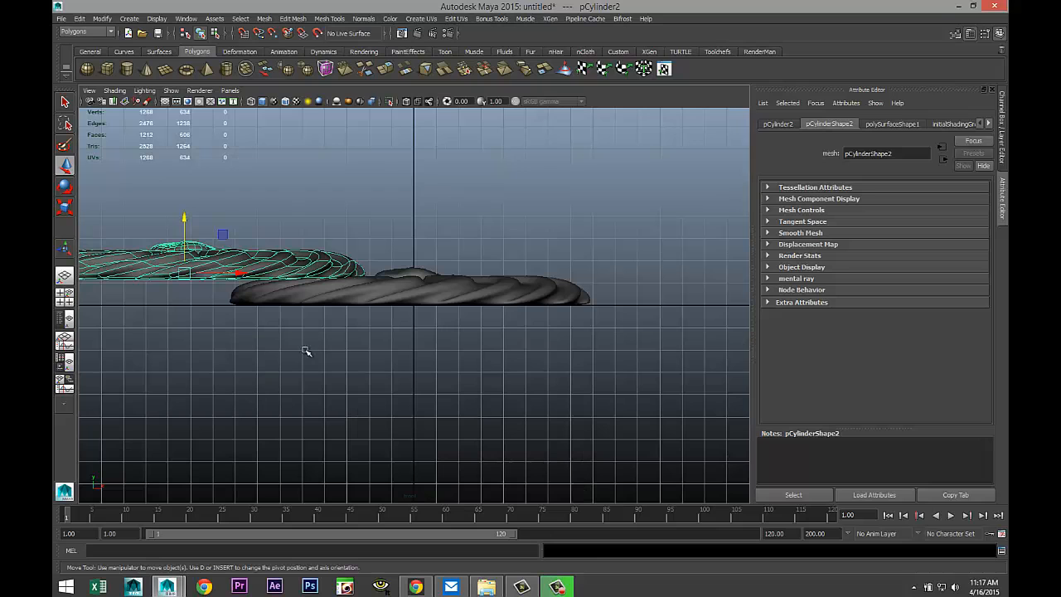
Step: Tilt the duplicate about 26 degrees and slide it left and down beside the original
{"action": "key", "text": "e"}
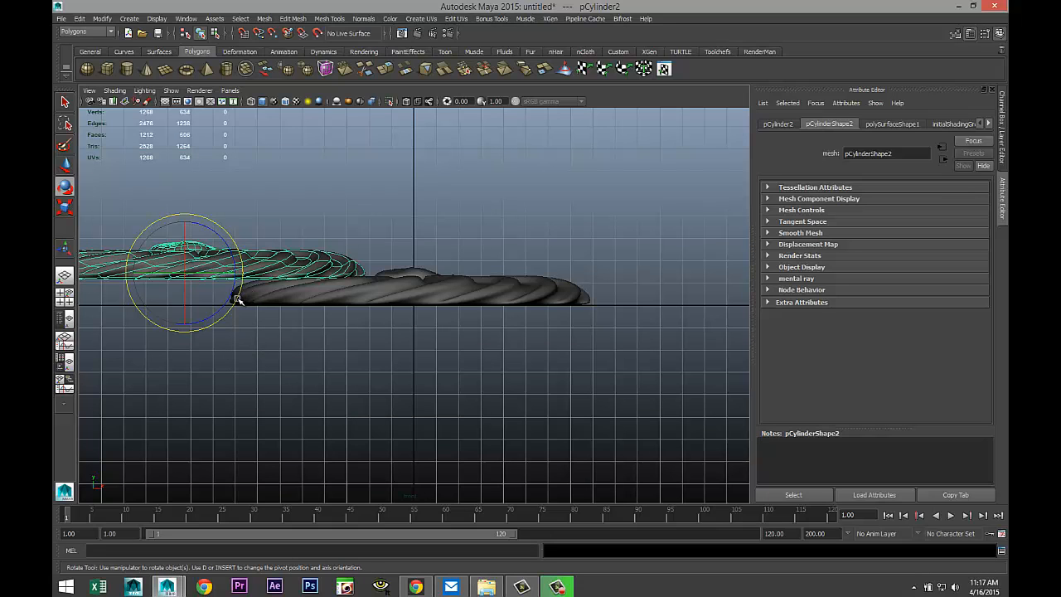
{"action": "left_click_drag", "start_coordinate": [239, 299], "coordinate": [238, 293]}
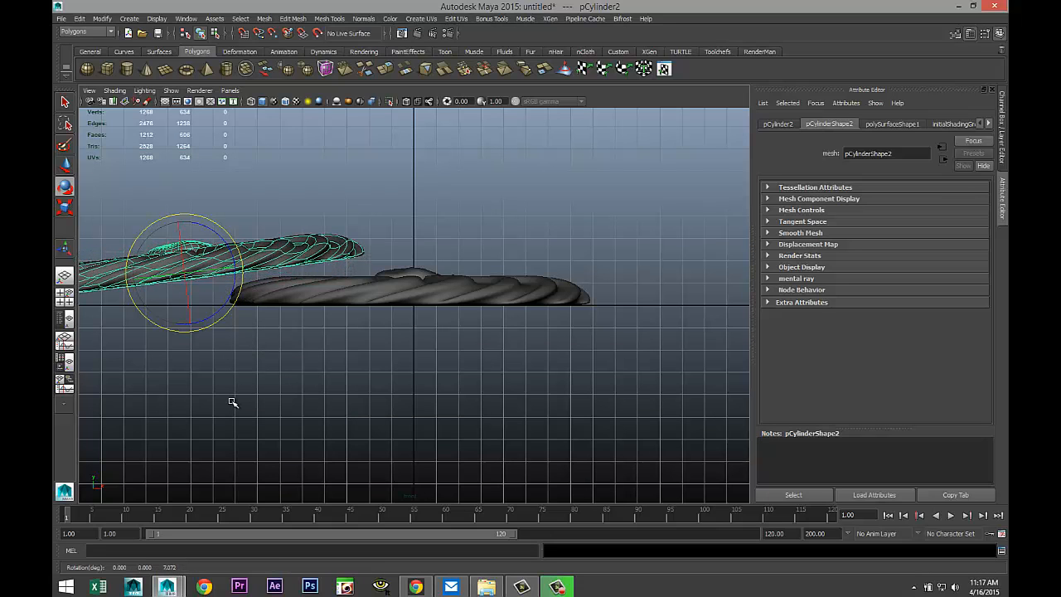
{"action": "middle_click_drag", "start_coordinate": [232, 402], "coordinate": [397, 410], "text": "alt"}
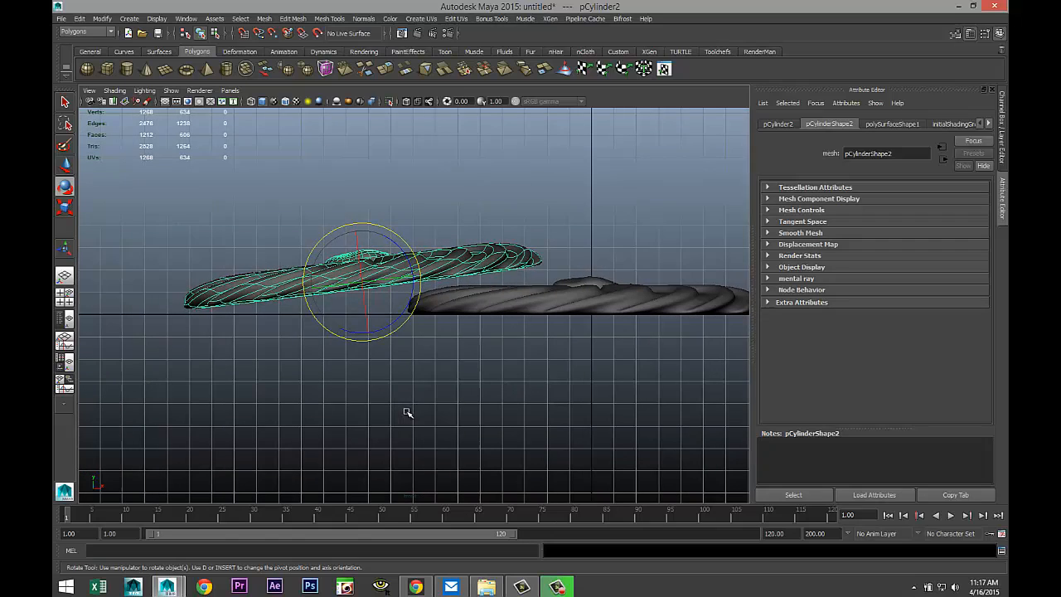
{"action": "key", "text": "r"}
{"action": "left_click_drag", "start_coordinate": [417, 284], "coordinate": [319, 281]}
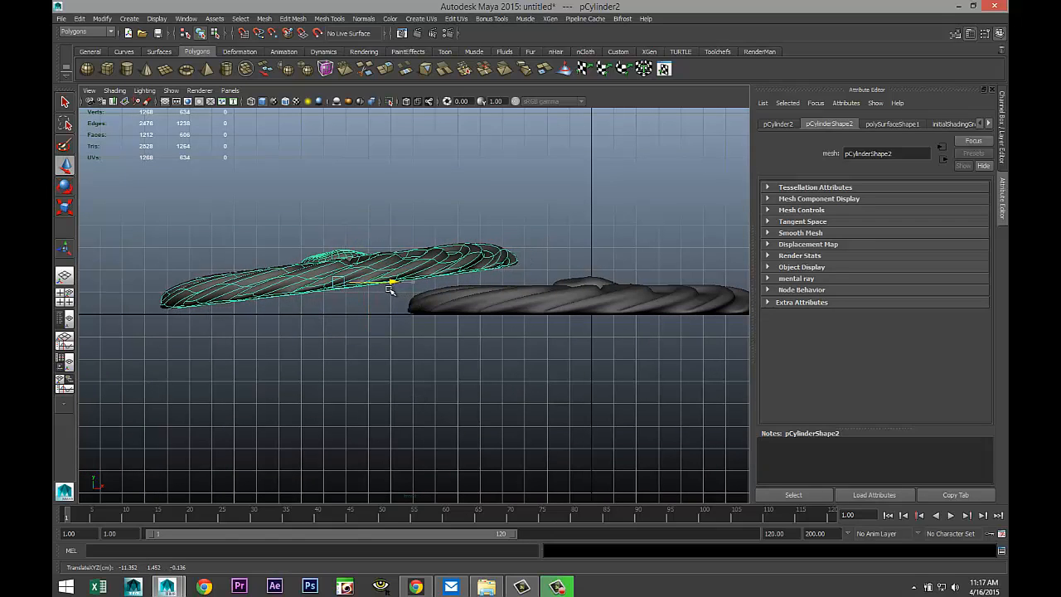
{"action": "left_click_drag", "start_coordinate": [316, 231], "coordinate": [318, 230]}
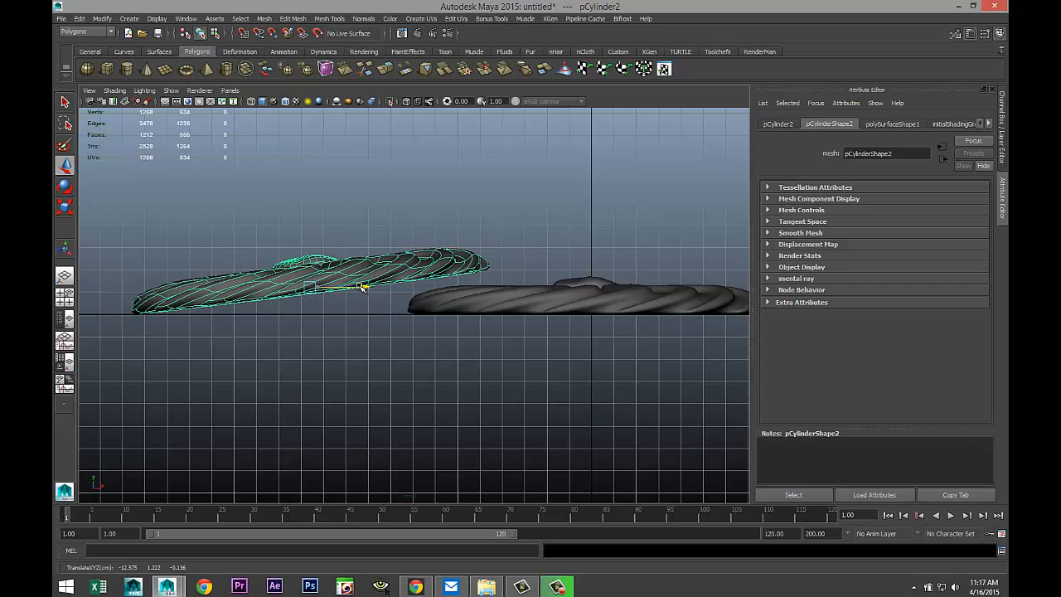
{"action": "mouse_move", "coordinate": [371, 286]}
{"action": "left_mouse_down"}
{"action": "mouse_move", "coordinate": [345, 288]}
{"action": "mouse_move", "coordinate": [419, 291]}
{"action": "mouse_move", "coordinate": [437, 303]}
{"action": "mouse_move", "coordinate": [418, 313]}
{"action": "left_mouse_up"}
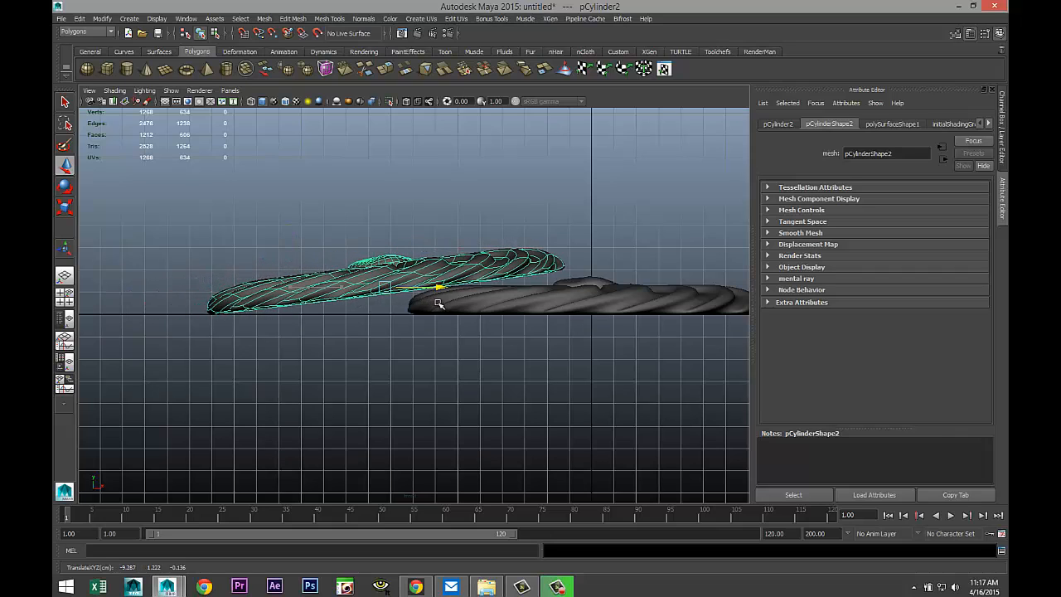
{"action": "left_click", "coordinate": [65, 297]}
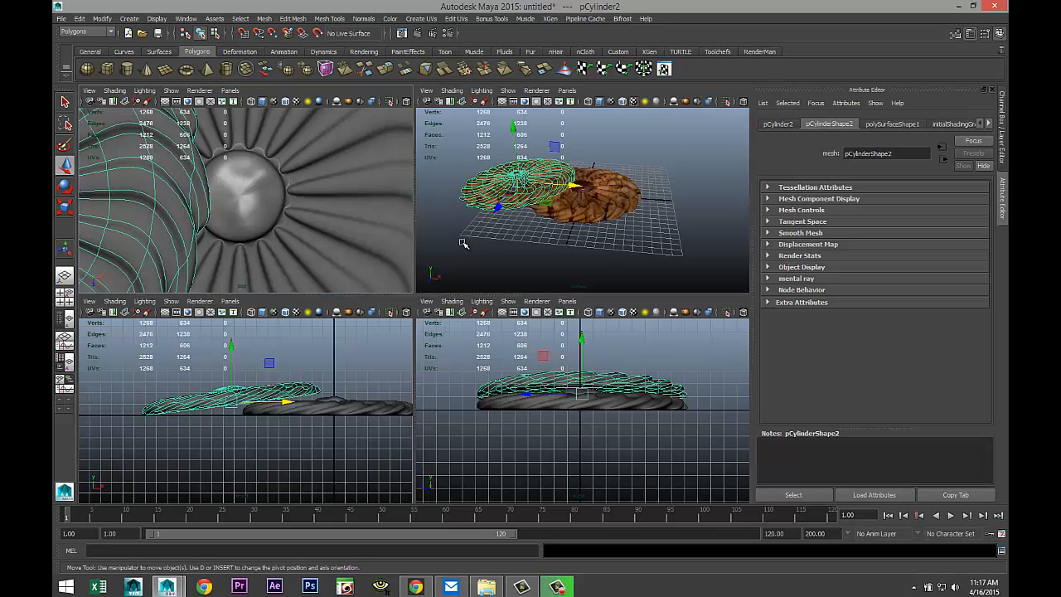
Step: Enlarge the perspective view, orbit around both cookies and select the original cookie pCylinder1
{"action": "key", "text": "space"}
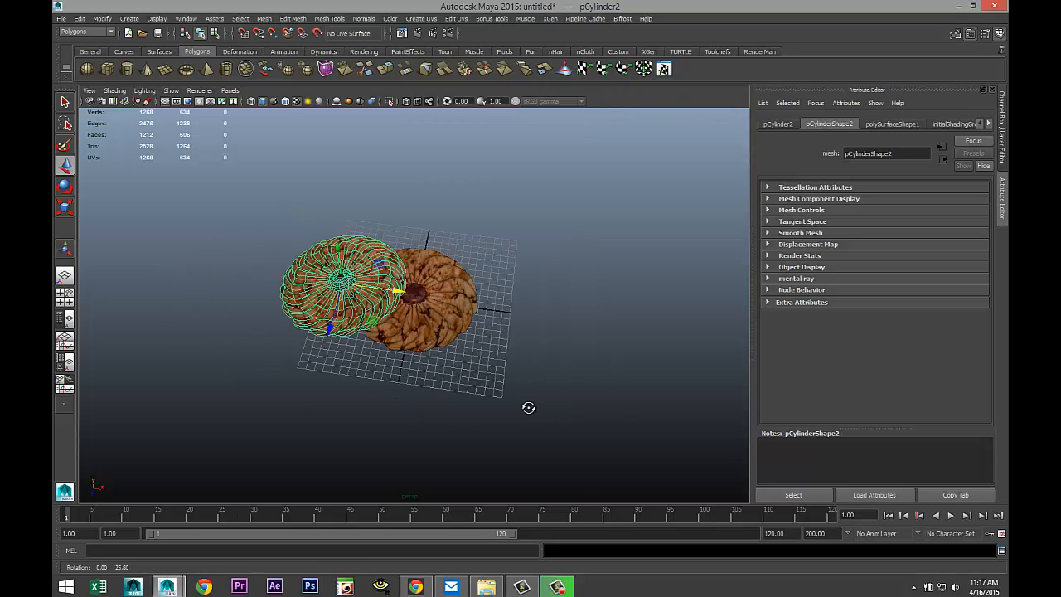
{"action": "left_click_drag", "start_coordinate": [531, 381], "coordinate": [530, 406], "text": "alt"}
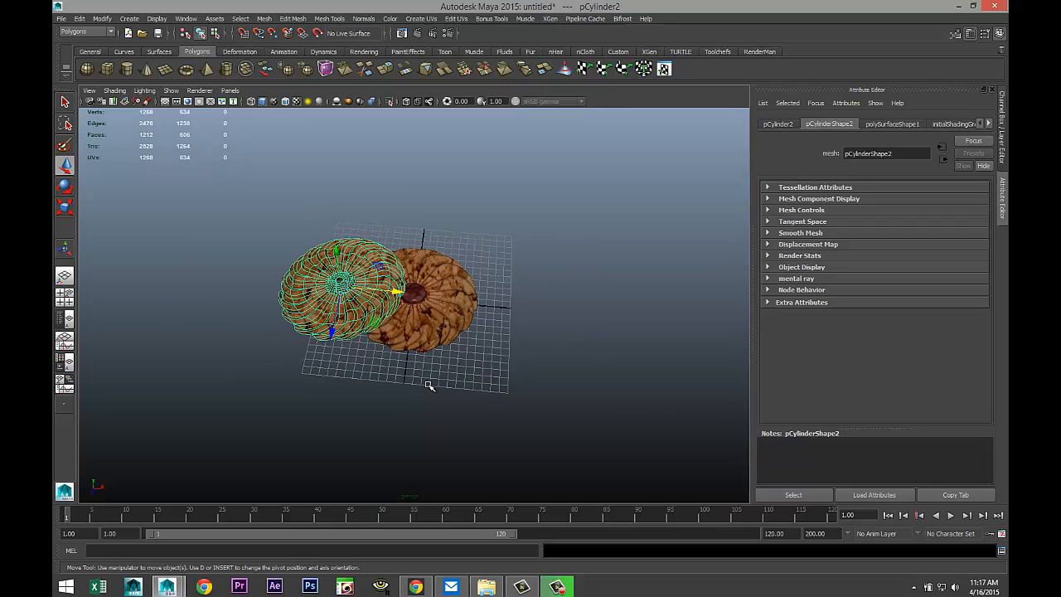
{"action": "key", "text": "q"}
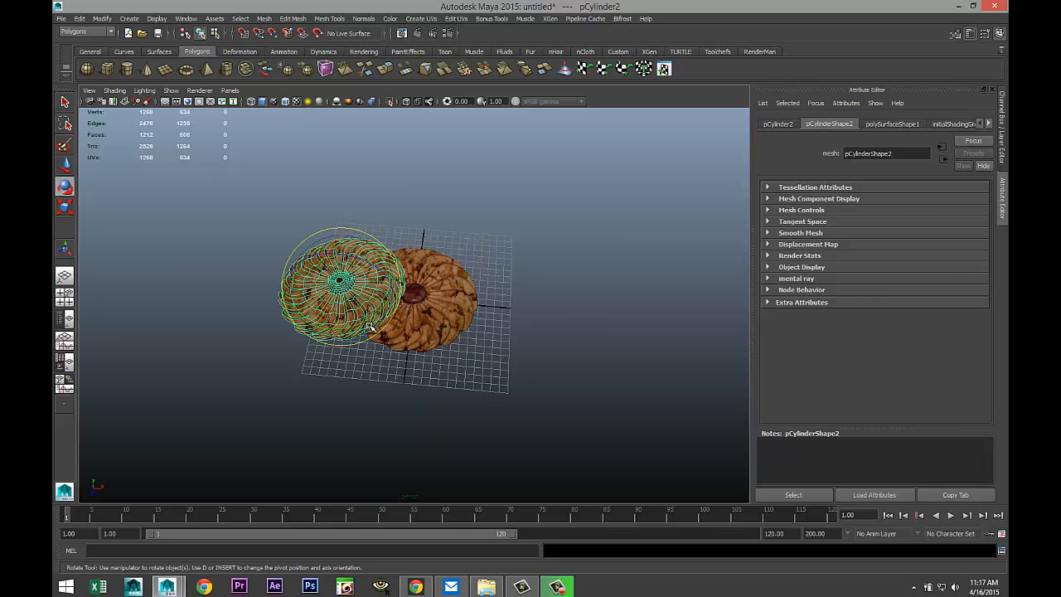
{"action": "left_click_drag", "start_coordinate": [358, 326], "coordinate": [381, 320]}
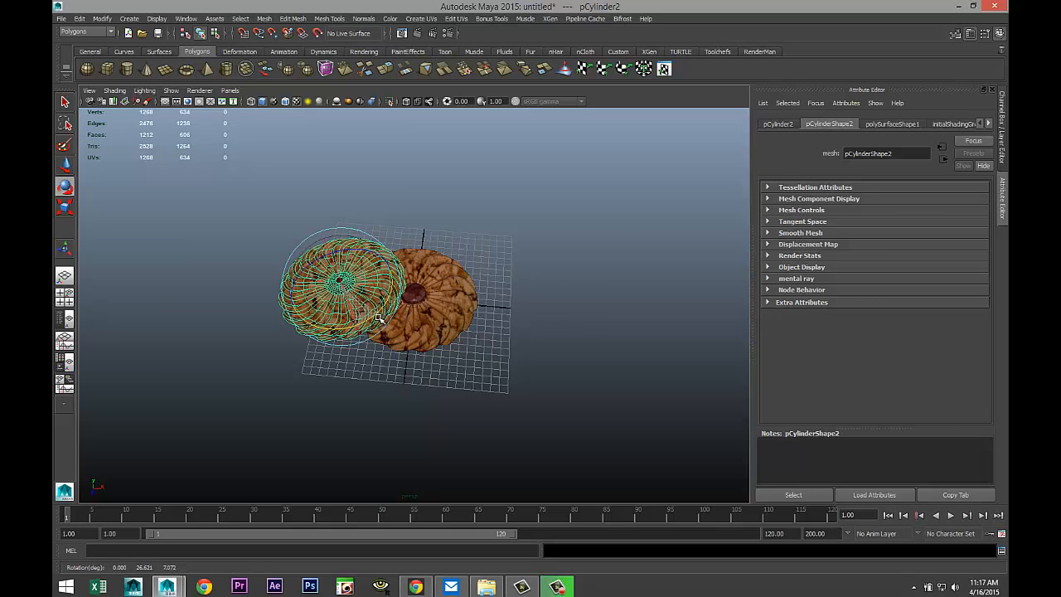
{"action": "scroll", "coordinate": [539, 369], "scroll_direction": "up", "scroll_amount": 3}
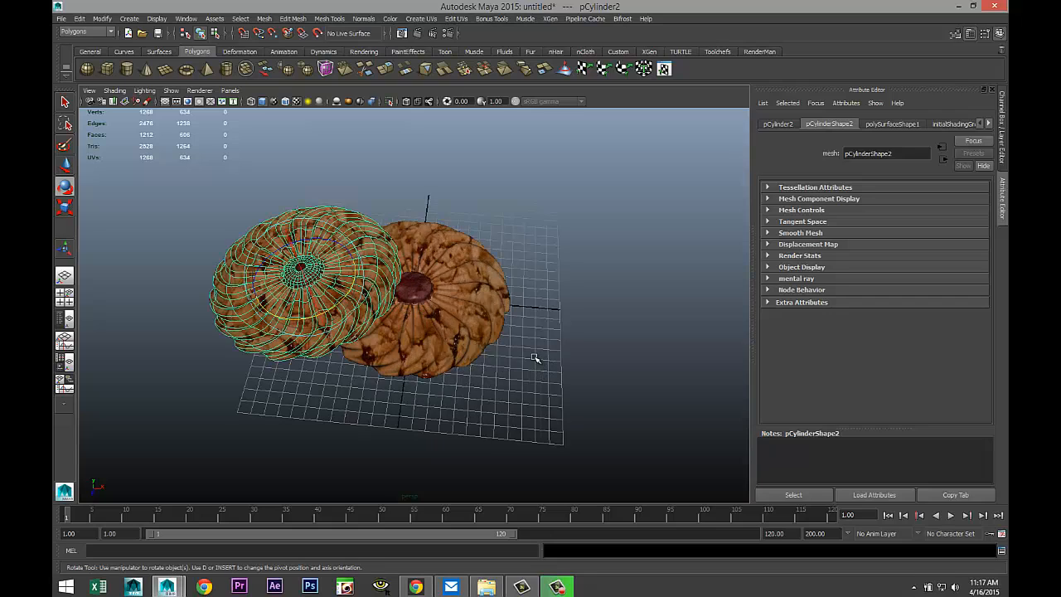
{"action": "left_click_drag", "start_coordinate": [545, 359], "coordinate": [580, 365], "text": "alt"}
{"action": "left_click", "coordinate": [497, 323]}
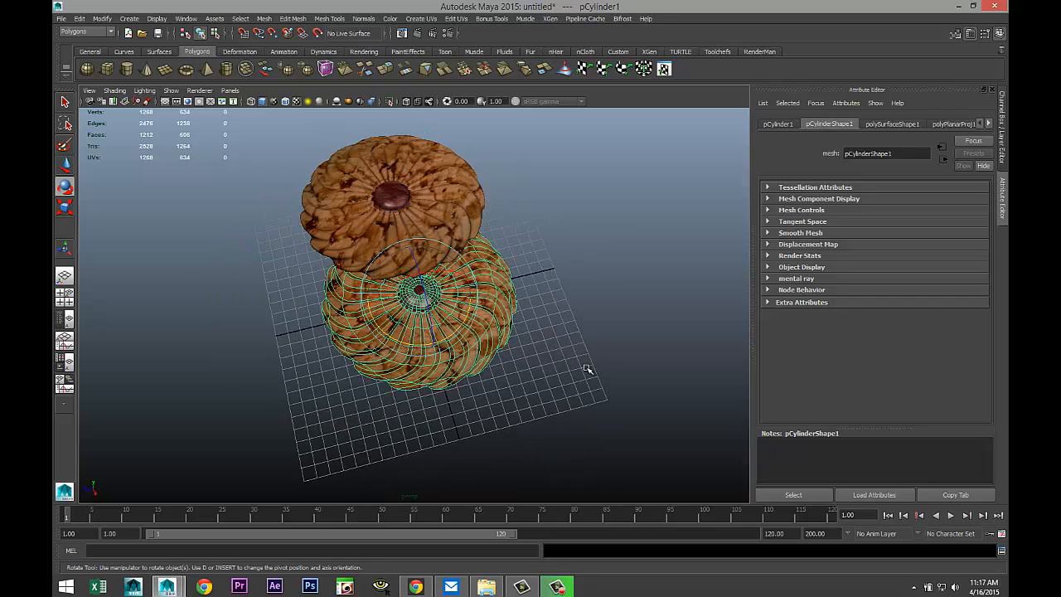
Step: Duplicate the cookie as pCylinder3, move it out to the right and orbit to a lower view
{"action": "key", "text": "ctrl+d"}
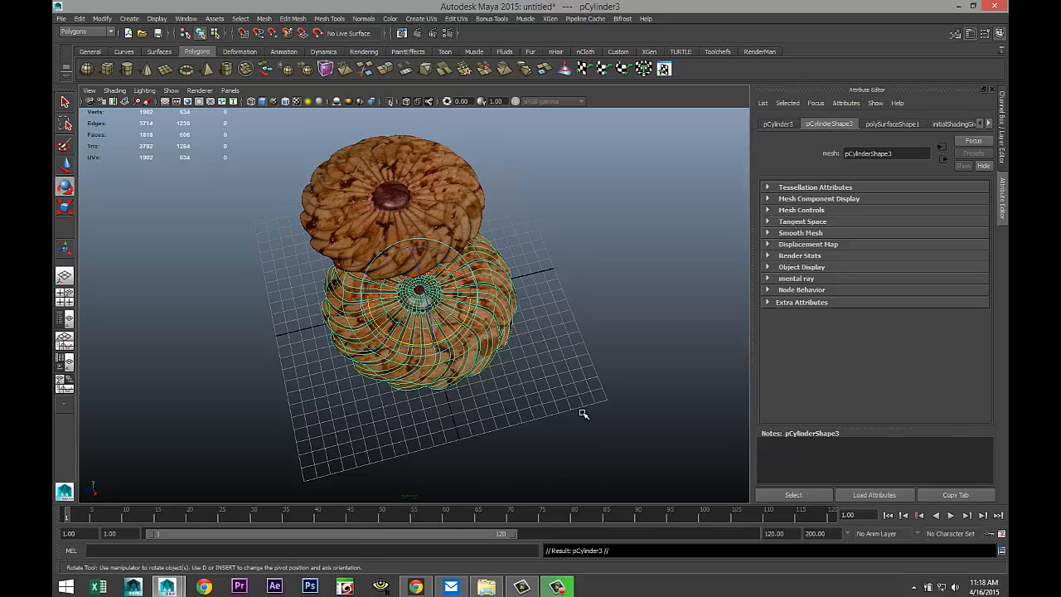
{"action": "key", "text": "w"}
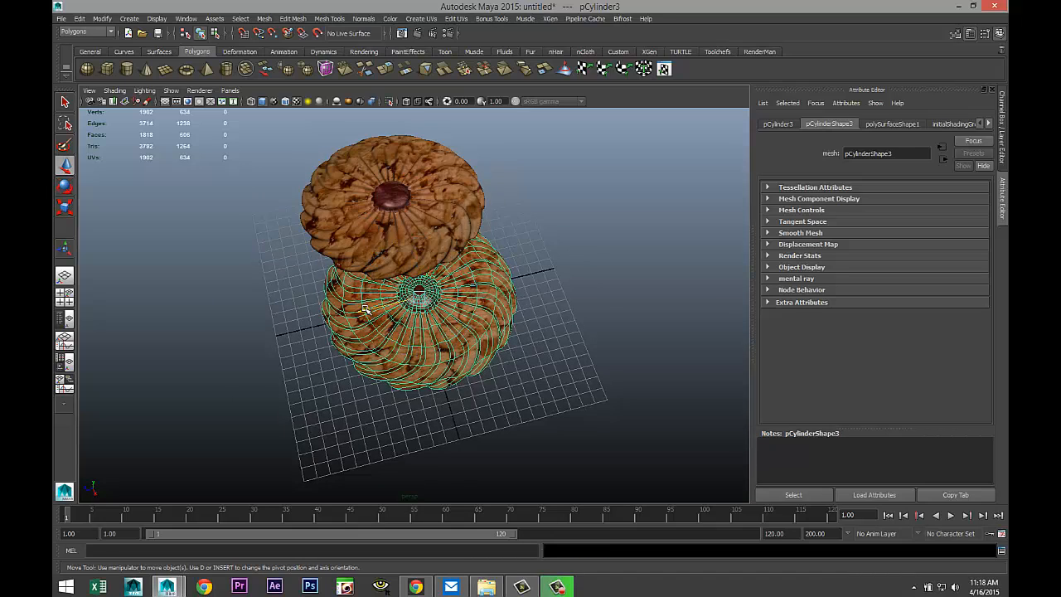
{"action": "left_click_drag", "start_coordinate": [365, 308], "coordinate": [549, 275]}
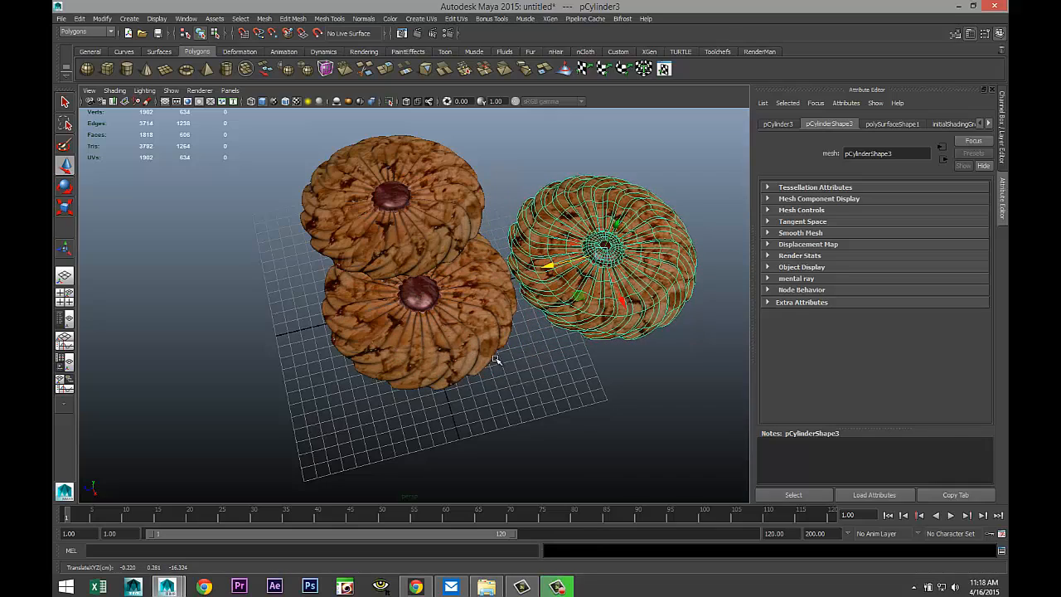
{"action": "mouse_move", "coordinate": [496, 358]}
{"action": "left_mouse_down", "text": "alt"}
{"action": "mouse_move", "coordinate": [476, 224]}
{"action": "mouse_move", "coordinate": [379, 201]}
{"action": "left_mouse_up", "text": "alt"}
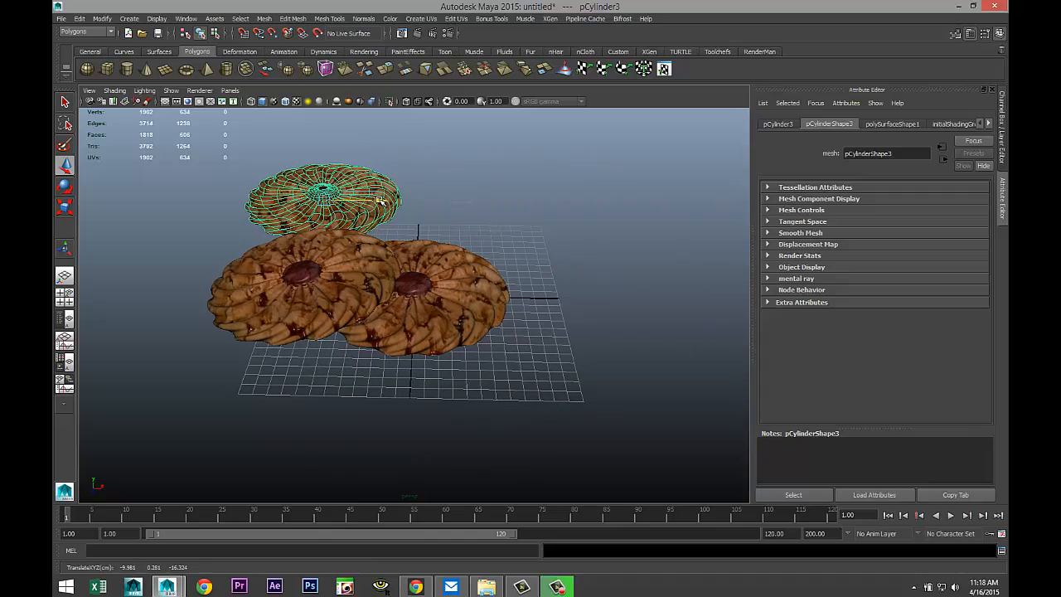
{"action": "mouse_move", "coordinate": [519, 320]}
{"action": "left_mouse_down", "text": "alt"}
{"action": "mouse_move", "coordinate": [602, 377]}
{"action": "mouse_move", "coordinate": [303, 177]}
{"action": "left_mouse_up", "text": "alt"}
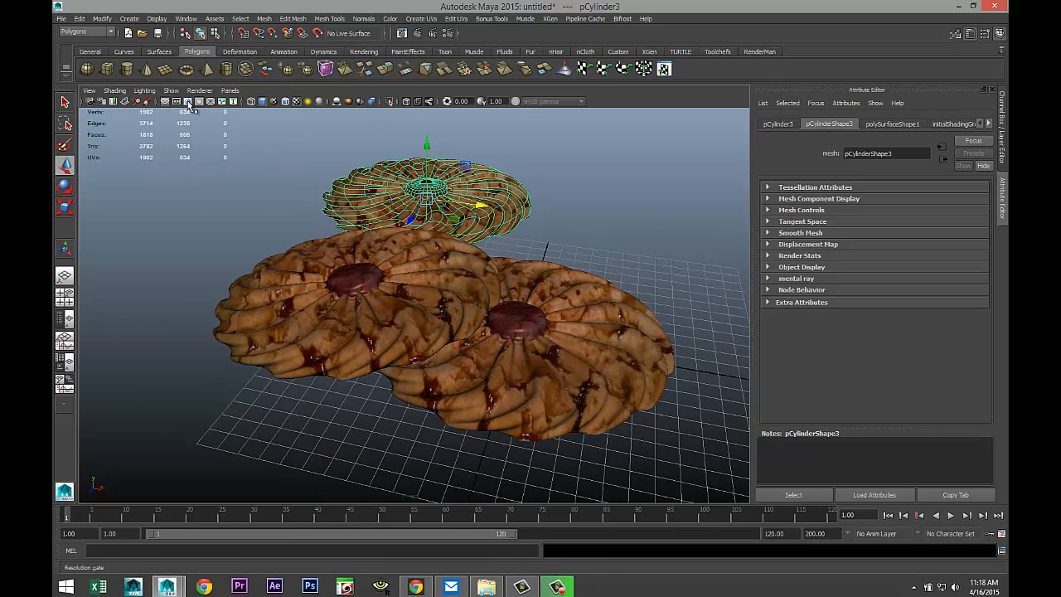
Step: Show the resolution gate, frame the cookies and start a new camera bookmark named Cookie
{"action": "left_click", "coordinate": [188, 101]}
{"action": "middle_click_drag", "start_coordinate": [546, 312], "coordinate": [520, 316], "text": "alt"}
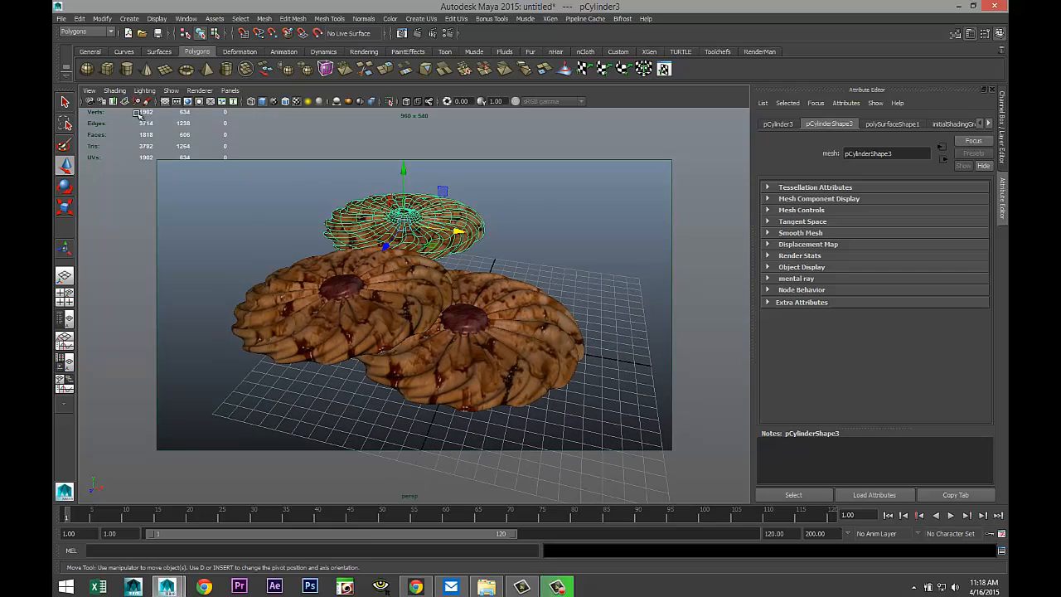
{"action": "left_click", "coordinate": [89, 90]}
{"action": "mouse_move", "coordinate": [110, 230]}
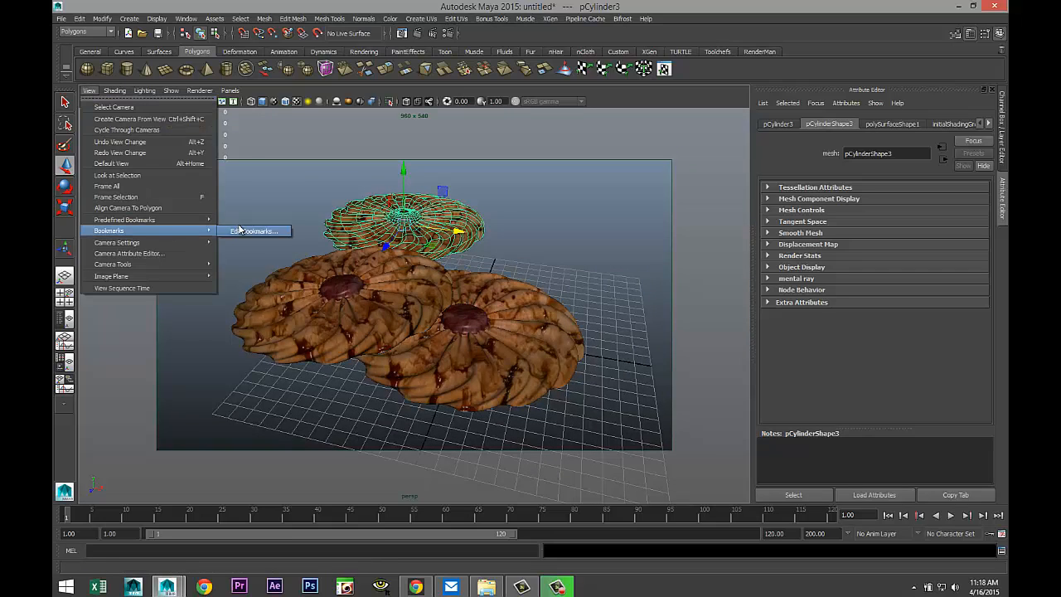
{"action": "left_click", "coordinate": [254, 232]}
{"action": "left_click", "coordinate": [494, 336]}
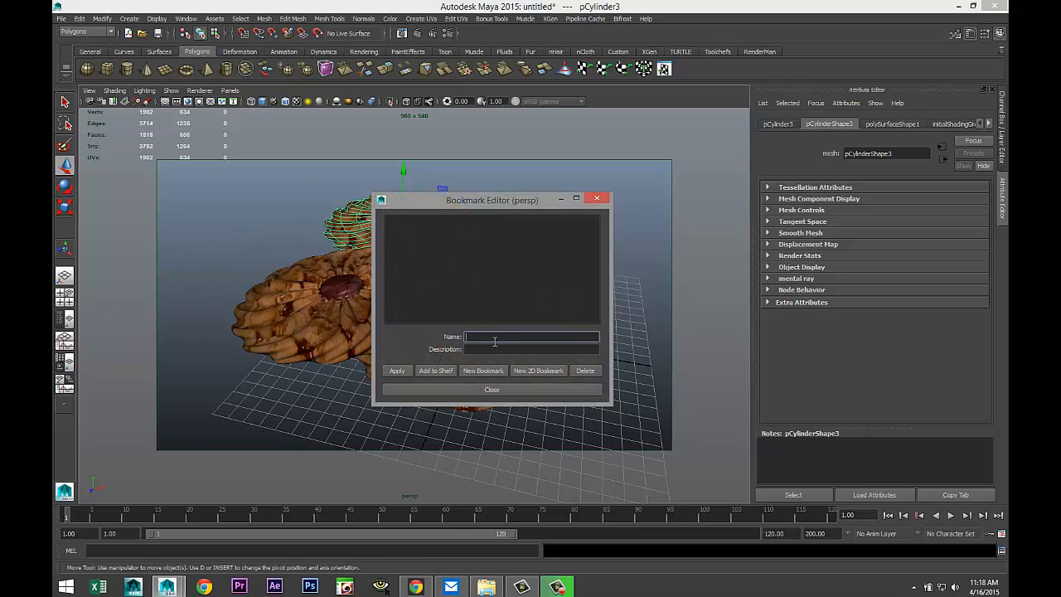
{"action": "type", "text": "Cookie"}
Step: Create polygon plane pPlane1 under the cookies and scale it to about 3.8 by 3.9
{"action": "left_click", "coordinate": [491, 390]}
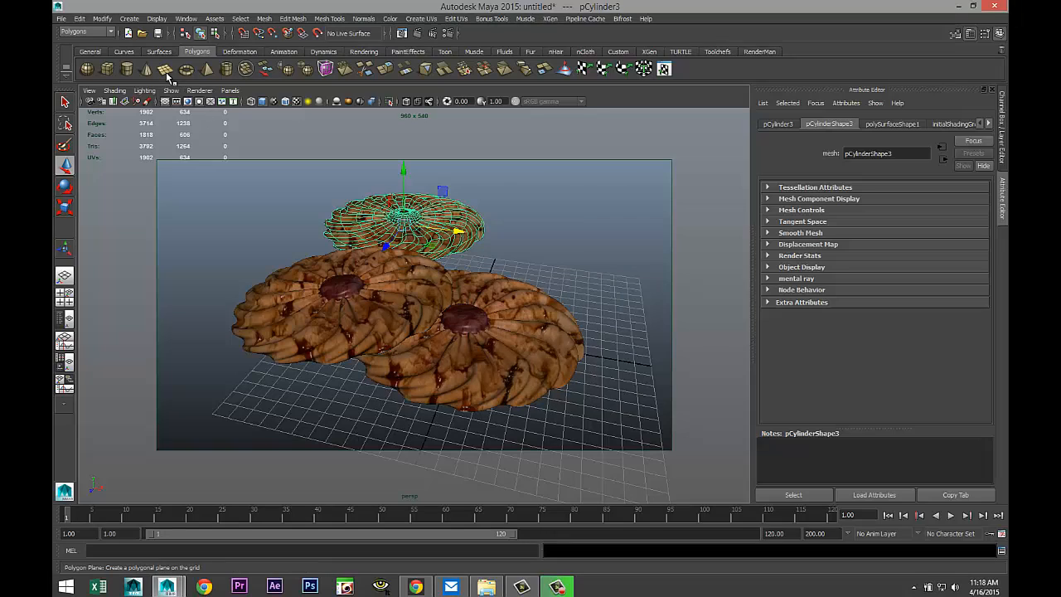
{"action": "left_click", "coordinate": [166, 68]}
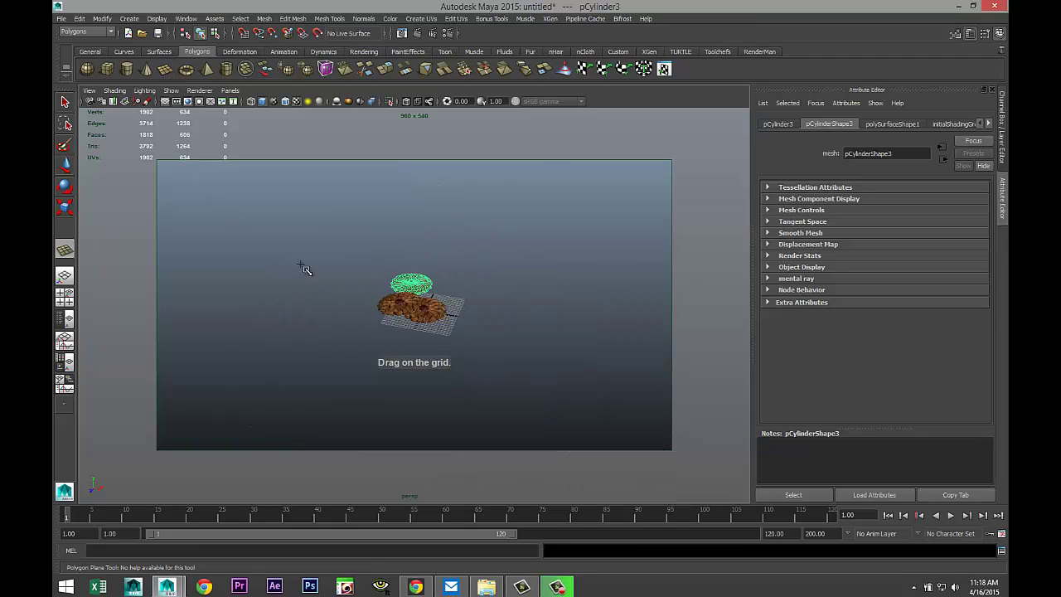
{"action": "left_click_drag", "start_coordinate": [249, 218], "coordinate": [483, 467]}
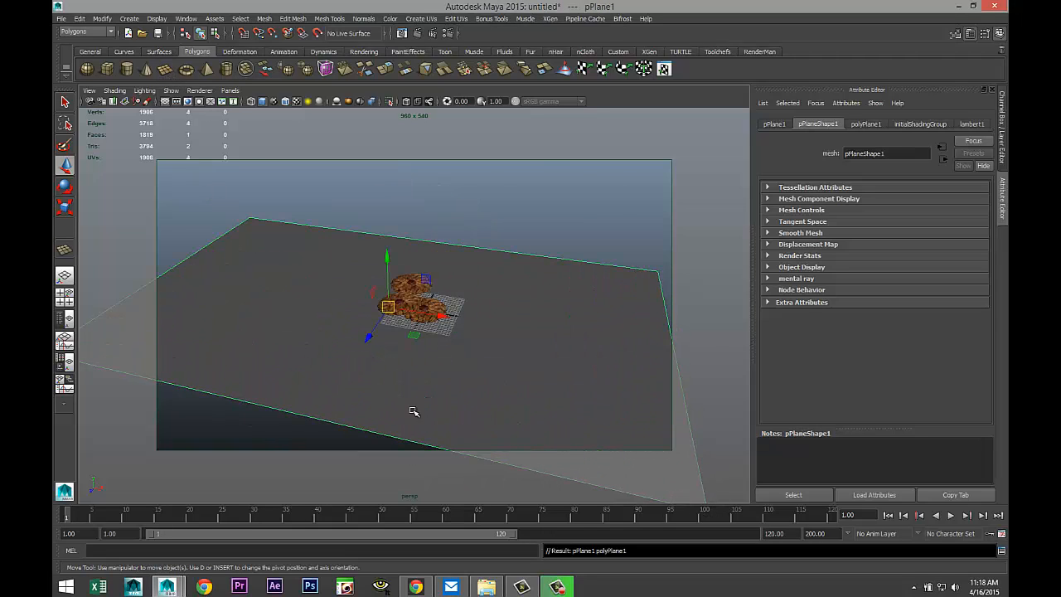
{"action": "key", "text": "r"}
{"action": "left_click_drag", "start_coordinate": [369, 337], "coordinate": [477, 355]}
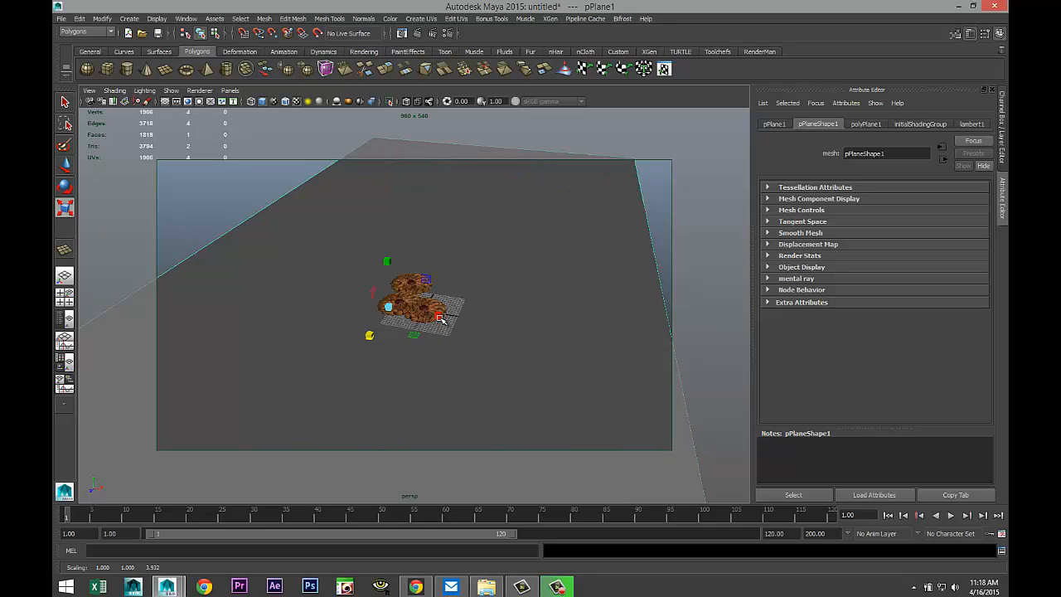
{"action": "left_click_drag", "start_coordinate": [440, 317], "coordinate": [580, 348]}
Step: Assign a new Phong E material to the plane and set its colour to pure white
{"action": "right_click", "coordinate": [557, 308]}
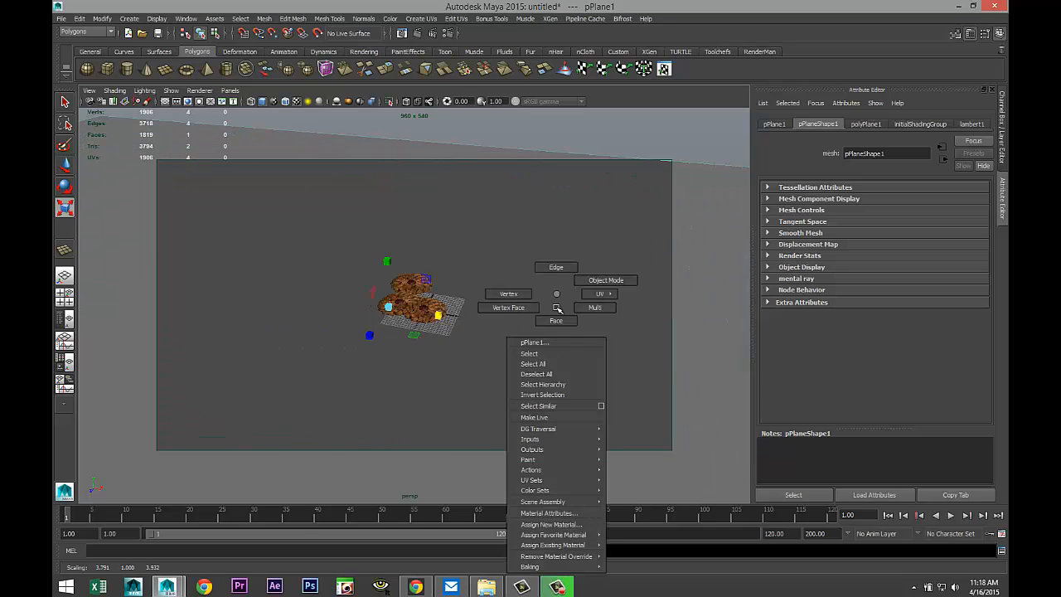
{"action": "right_click_drag", "start_coordinate": [557, 308], "coordinate": [551, 524]}
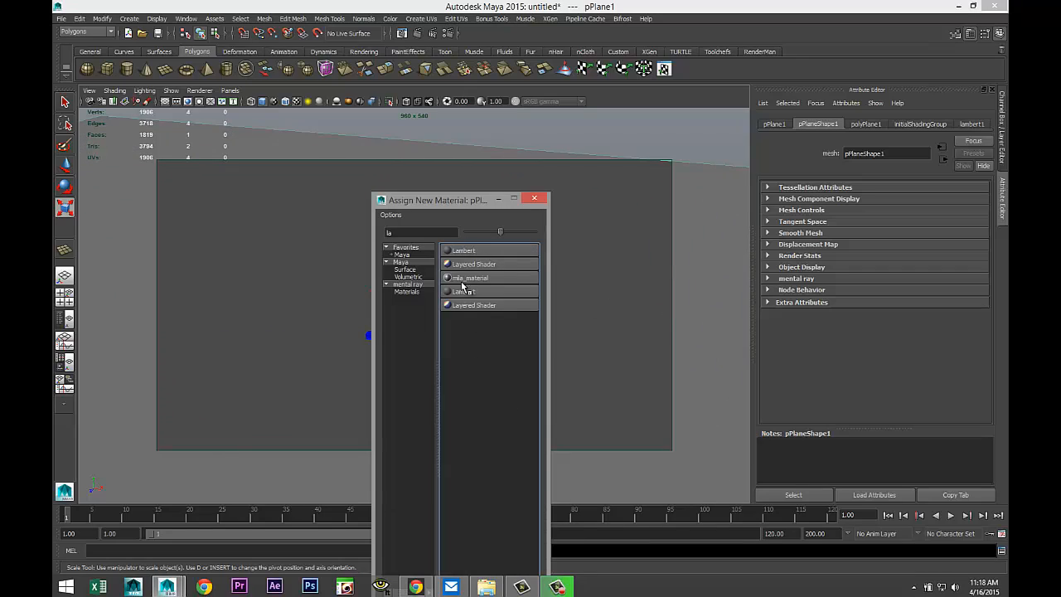
{"action": "left_click", "coordinate": [421, 231]}
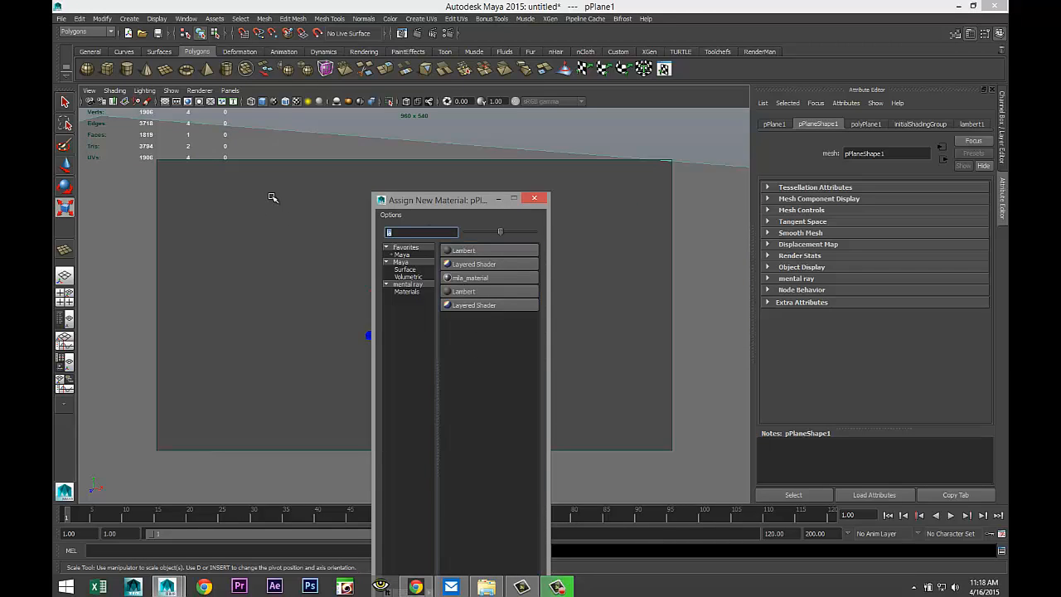
{"action": "type", "text": "ph"}
{"action": "left_click", "coordinate": [486, 280]}
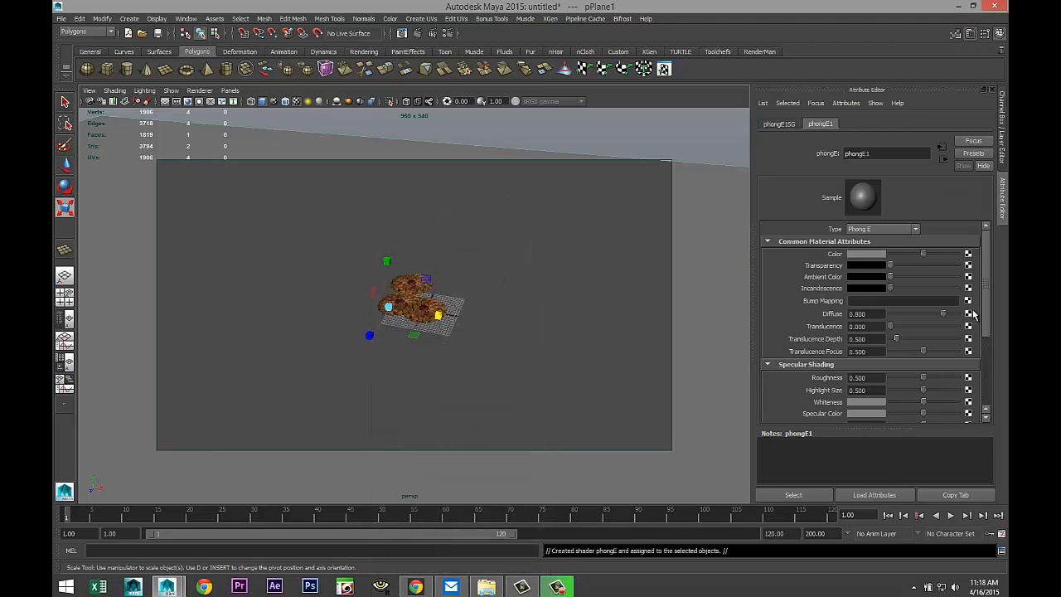
{"action": "left_click_drag", "start_coordinate": [925, 254], "coordinate": [961, 254]}
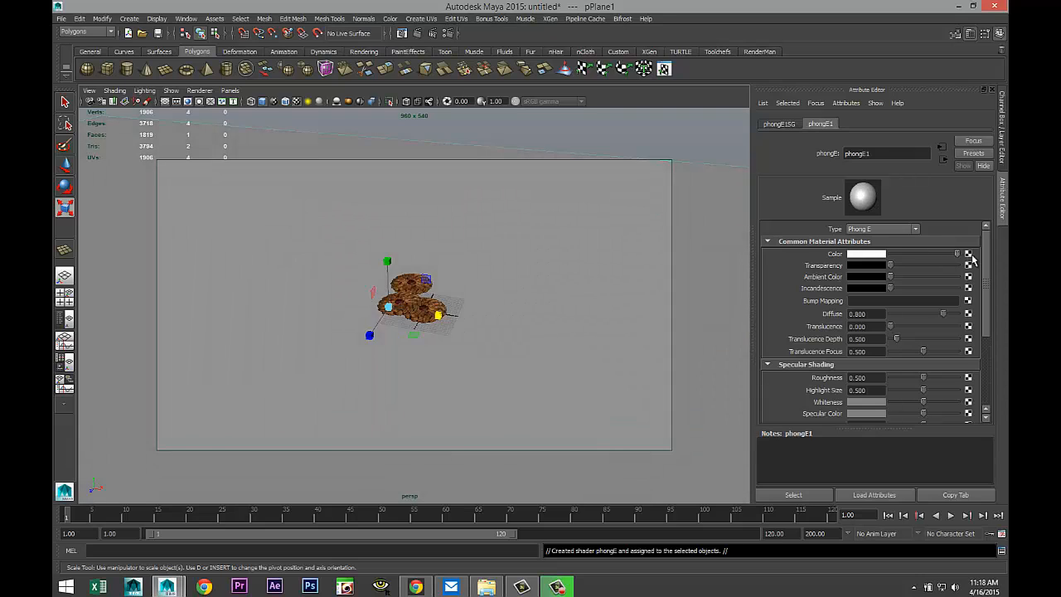
{"action": "scroll", "coordinate": [612, 344], "scroll_direction": "up", "scroll_amount": 4}
{"action": "scroll", "coordinate": [612, 344], "scroll_direction": "up", "scroll_amount": 4}
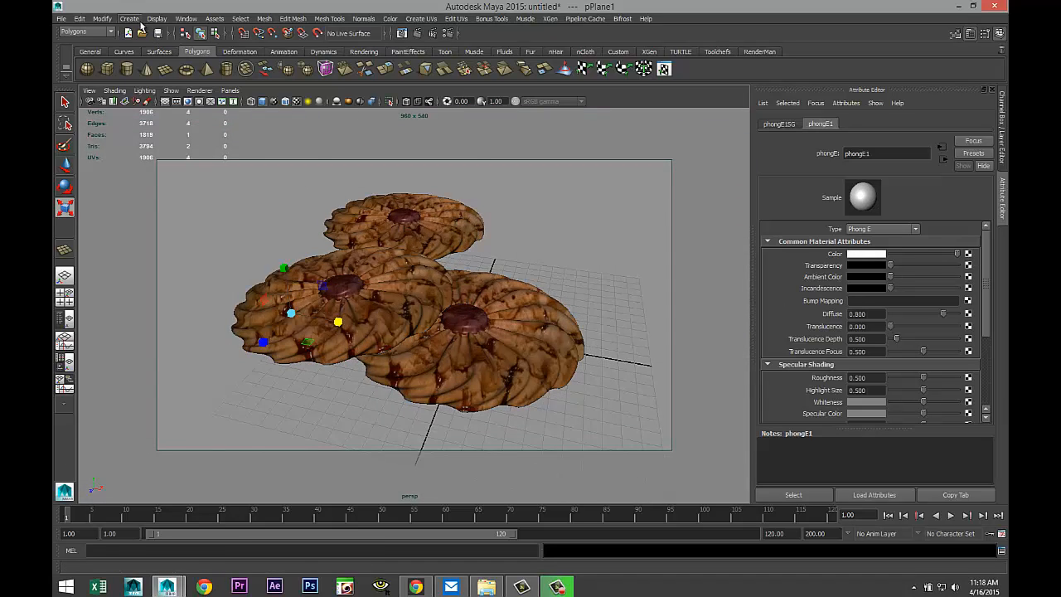
{"action": "left_click", "coordinate": [130, 18]}
{"action": "mouse_move", "coordinate": [139, 67]}
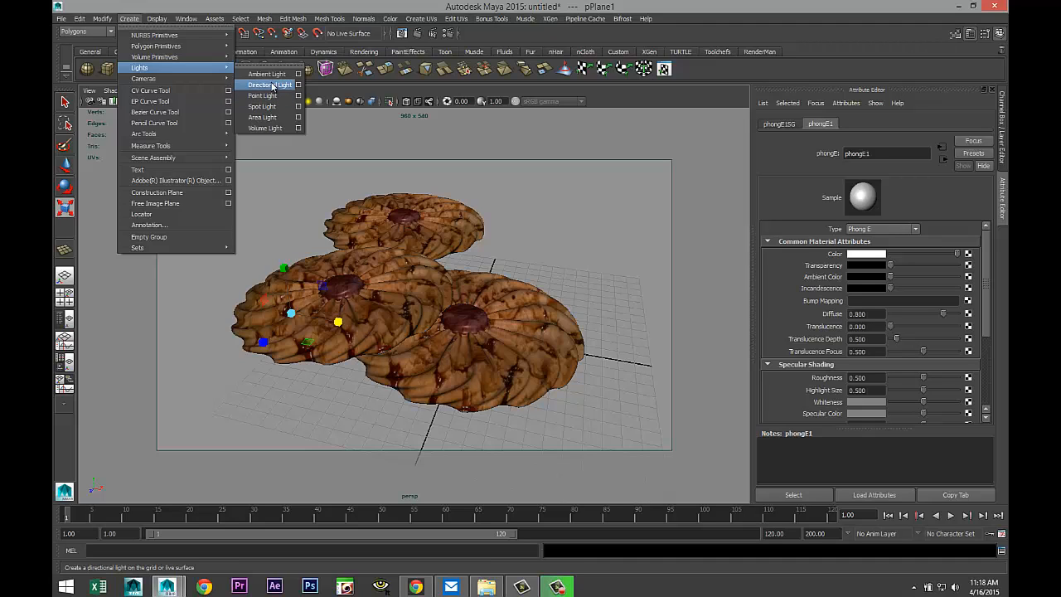
Step: Create a directional light, raise it above the cookies and show its aim manipulator
{"action": "left_click", "coordinate": [272, 86]}
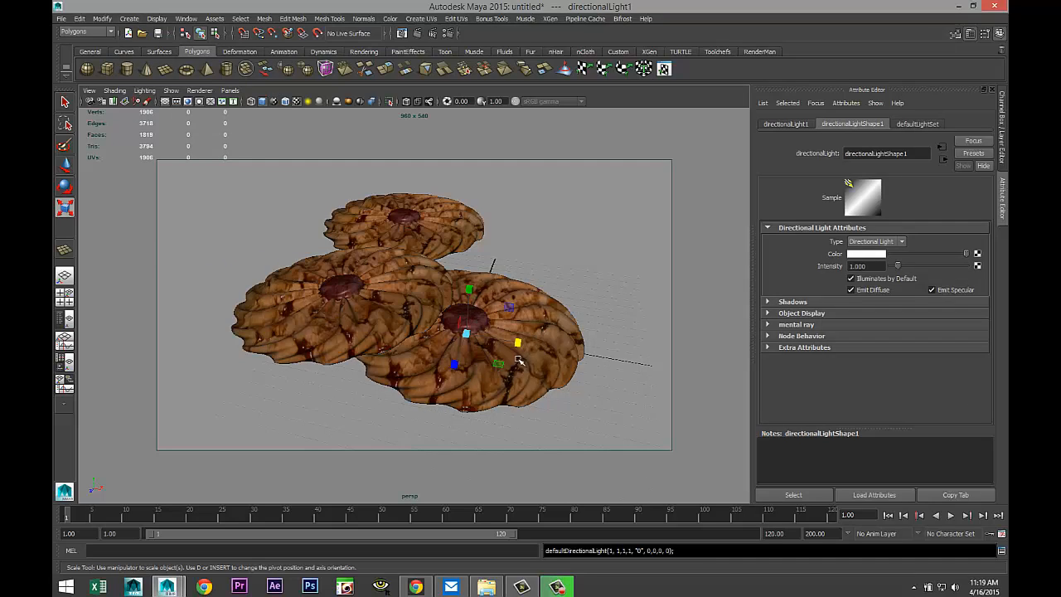
{"action": "key", "text": "w"}
{"action": "left_click_drag", "start_coordinate": [471, 287], "coordinate": [514, 204]}
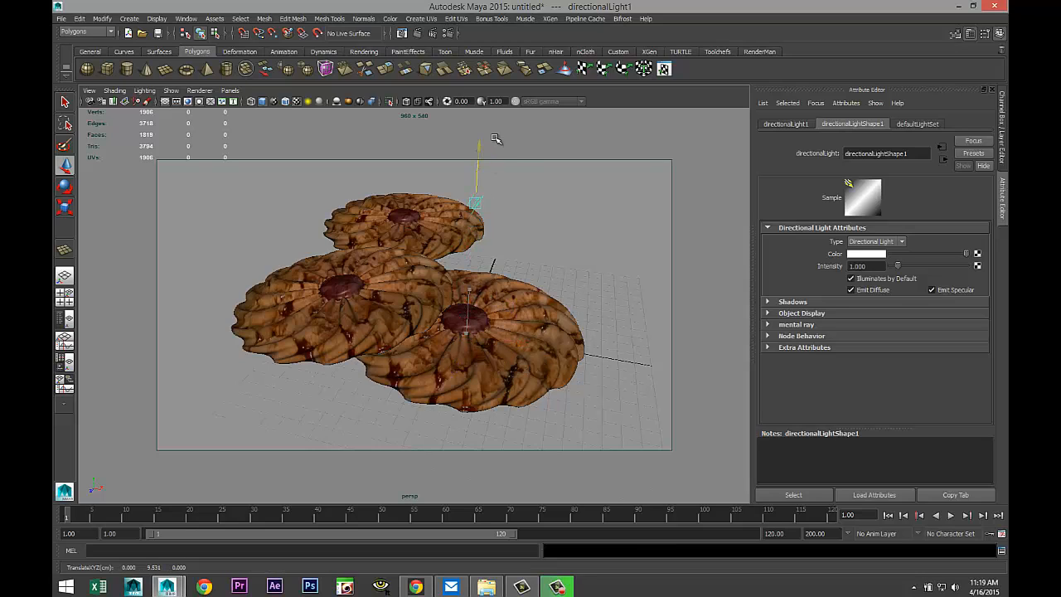
{"action": "key", "text": "t"}
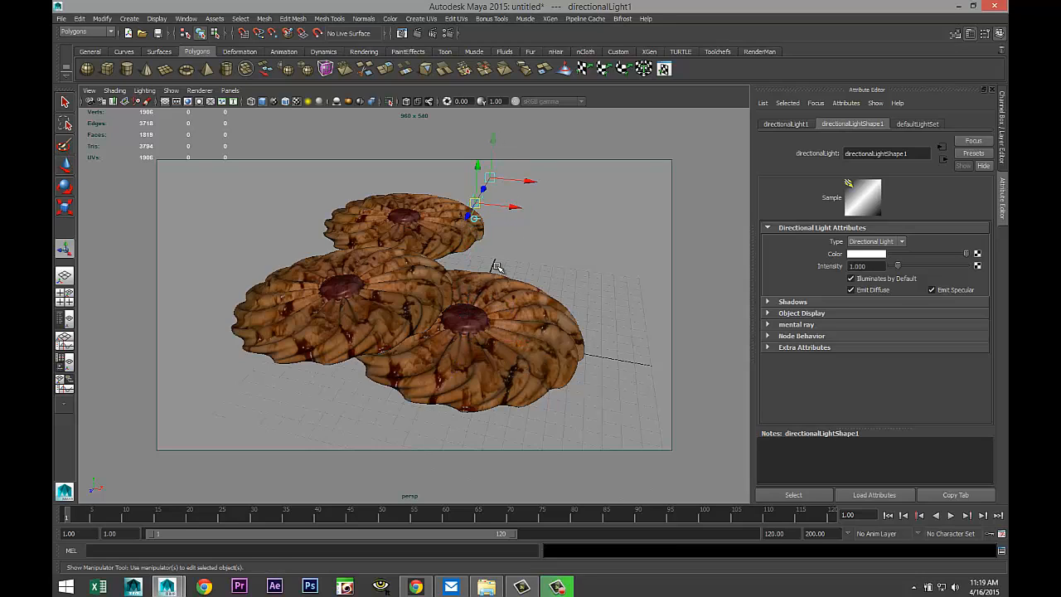
{"action": "mouse_move", "coordinate": [501, 263]}
{"action": "left_mouse_down", "text": "alt"}
{"action": "mouse_move", "coordinate": [513, 290]}
{"action": "mouse_move", "coordinate": [454, 281]}
{"action": "left_mouse_up", "text": "alt"}
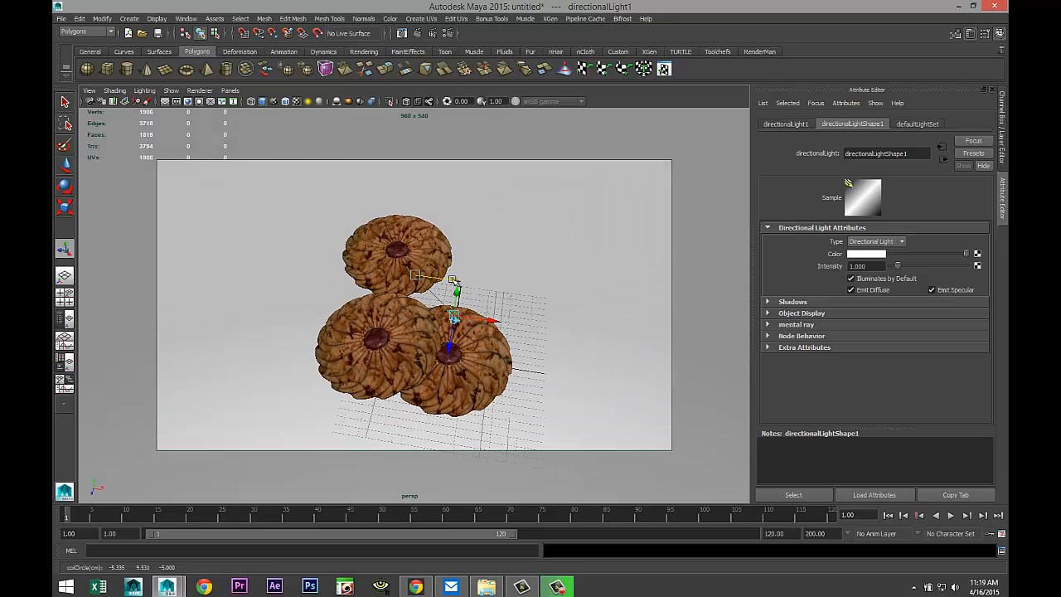
Step: Aim the light down onto the cookies, raise its origin higher and light the viewport with scene lights
{"action": "left_click_drag", "start_coordinate": [414, 248], "coordinate": [427, 288]}
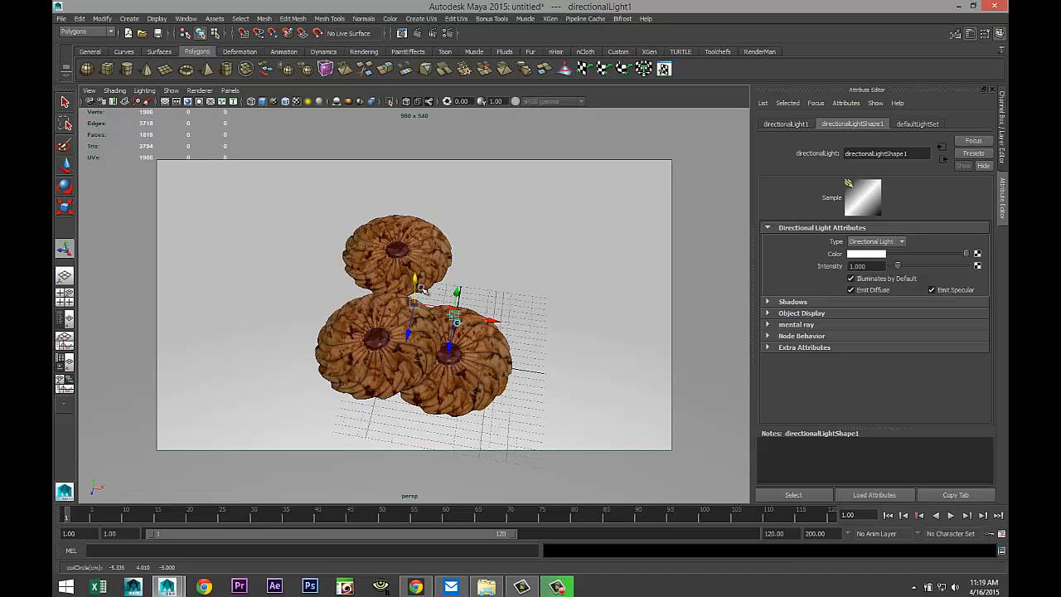
{"action": "key", "text": "7"}
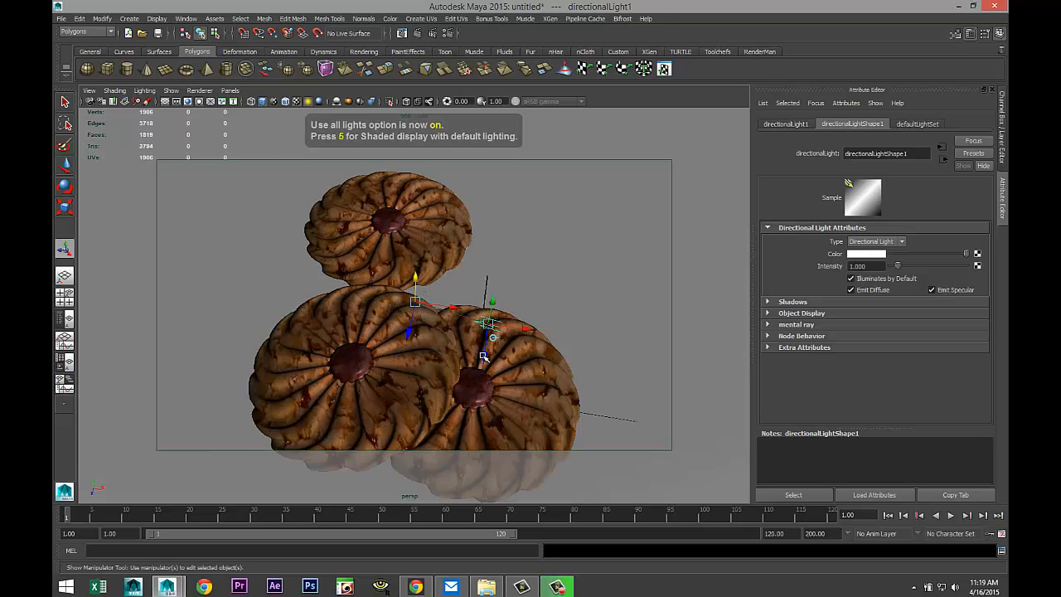
{"action": "left_click_drag", "start_coordinate": [485, 352], "coordinate": [520, 335], "text": "alt"}
{"action": "left_click_drag", "start_coordinate": [501, 286], "coordinate": [527, 284]}
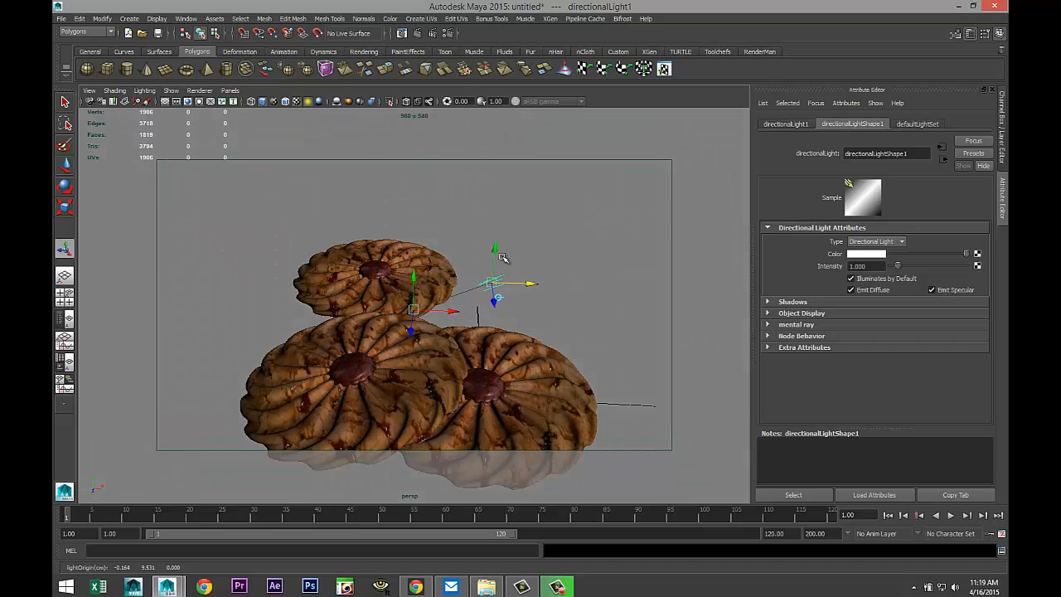
{"action": "left_click_drag", "start_coordinate": [494, 249], "coordinate": [504, 159]}
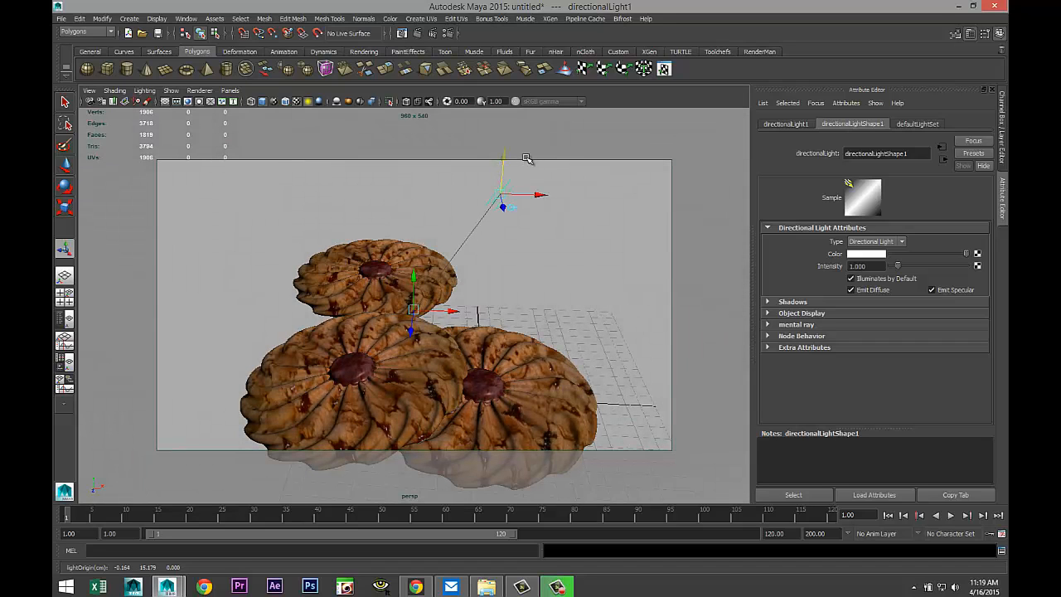
{"action": "scroll", "coordinate": [521, 318], "scroll_direction": "down", "scroll_amount": 3}
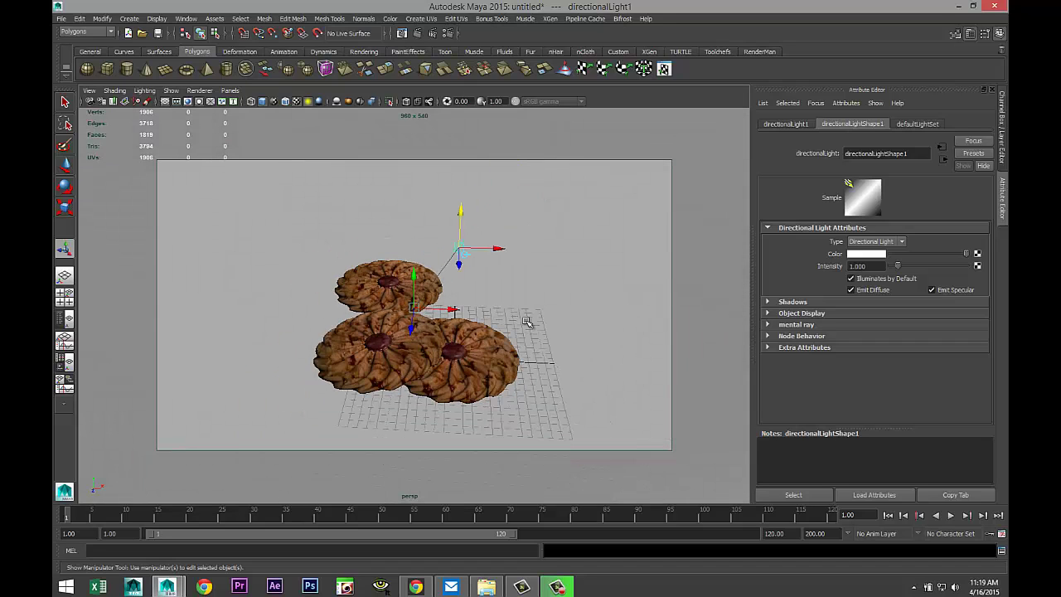
Step: Switch the renderer to mental ray and create an image-based lighting node
{"action": "left_click", "coordinate": [449, 33]}
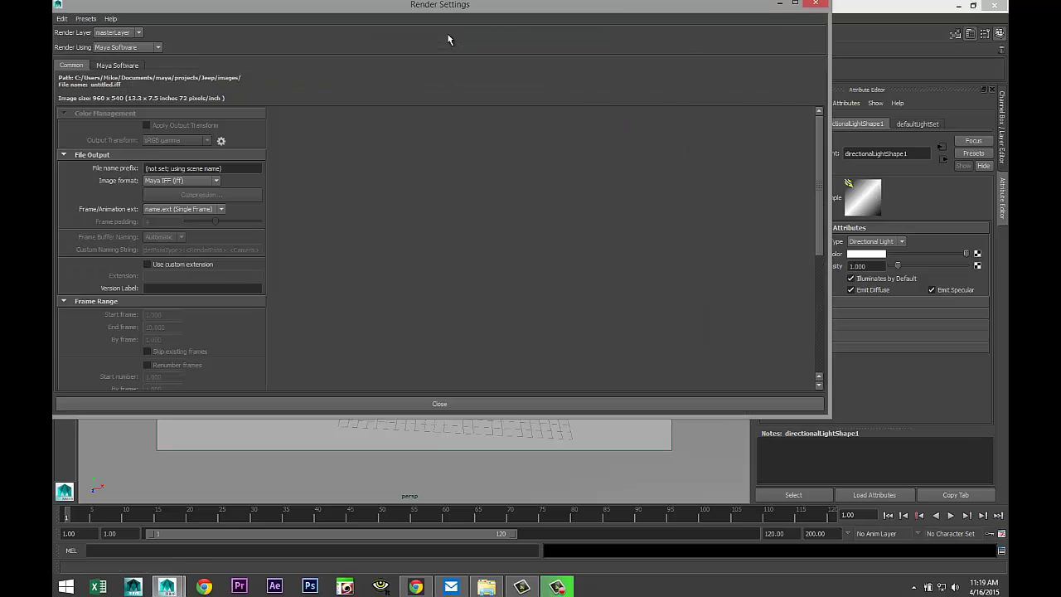
{"action": "left_click", "coordinate": [158, 48]}
{"action": "left_click", "coordinate": [125, 91]}
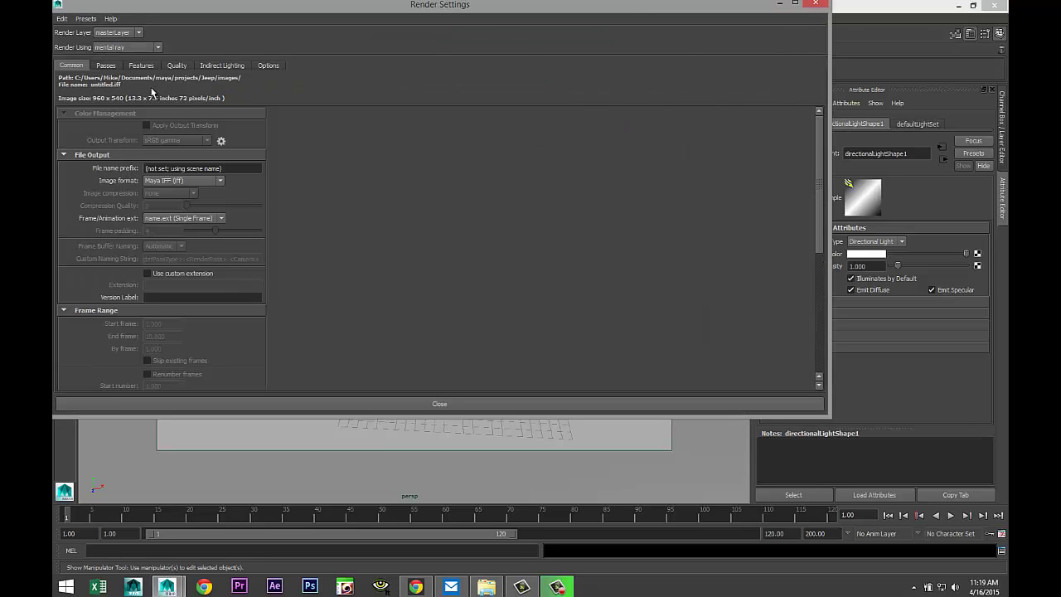
{"action": "left_click", "coordinate": [221, 66]}
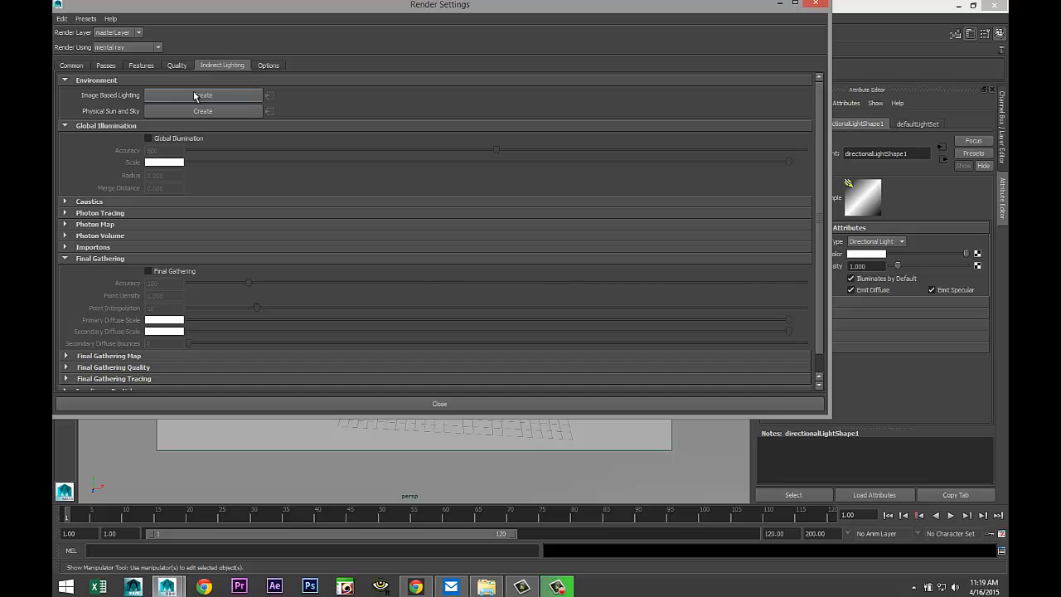
{"action": "left_click", "coordinate": [205, 96]}
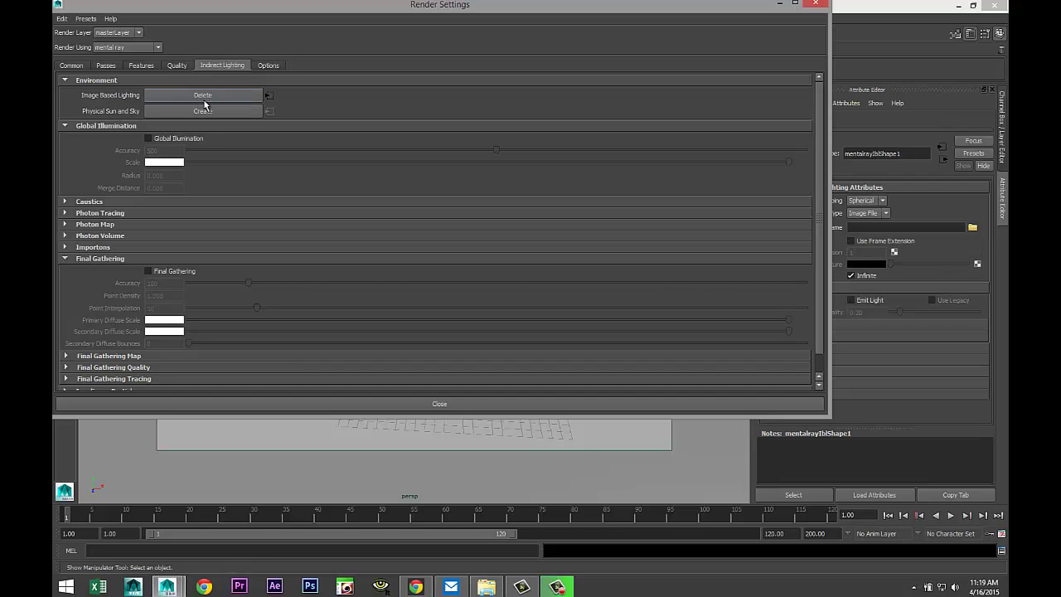
Step: Enable Global Illumination and Final Gathering, then show the Quality raytracing options
{"action": "left_click", "coordinate": [148, 138]}
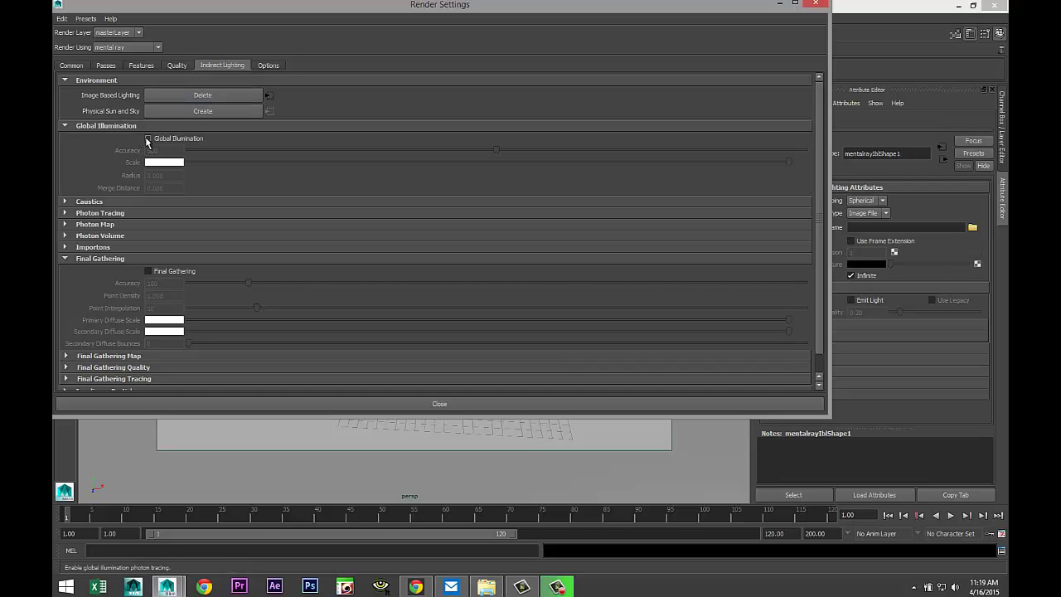
{"action": "left_click", "coordinate": [148, 272]}
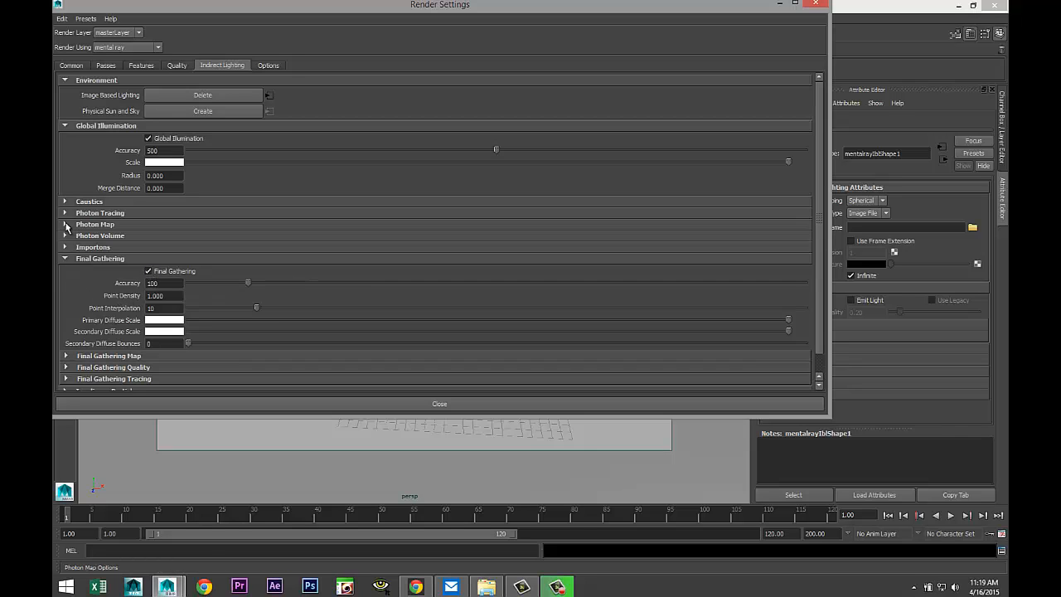
{"action": "left_click", "coordinate": [176, 66]}
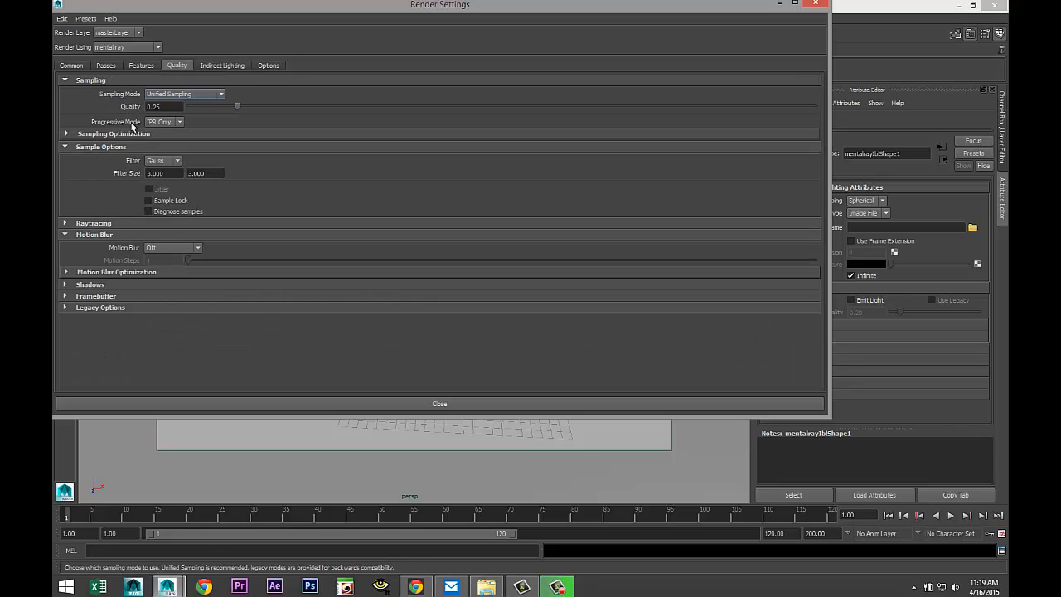
{"action": "left_click", "coordinate": [66, 224]}
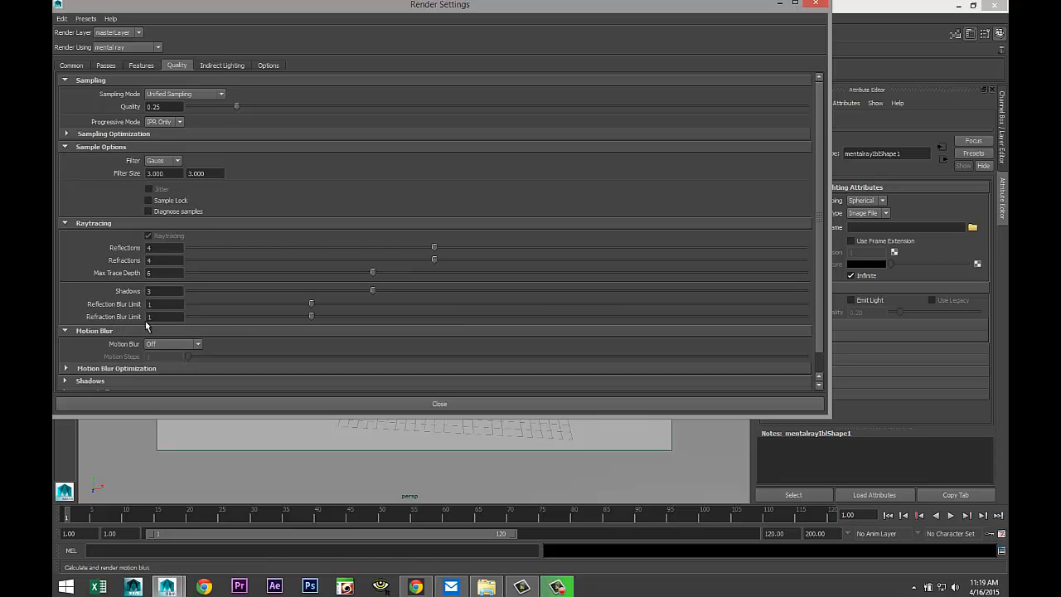
Step: Set the image size preset to HD 1080 (1920×1080) and raise sampling quality to 1.50
{"action": "left_click", "coordinate": [71, 65]}
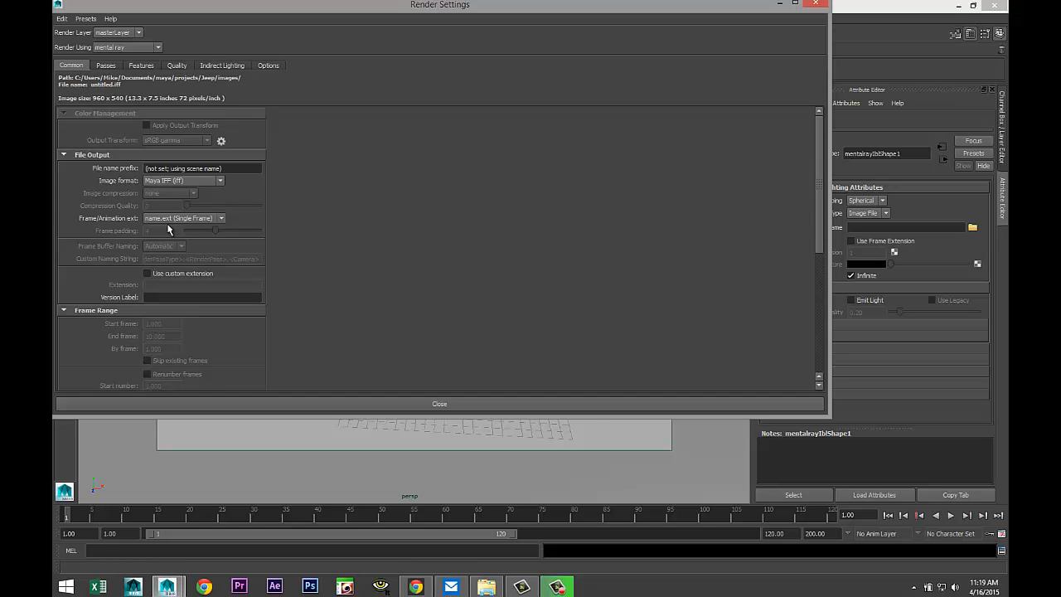
{"action": "scroll", "coordinate": [168, 230], "scroll_direction": "down", "scroll_amount": 6}
{"action": "scroll", "coordinate": [216, 276], "scroll_direction": "down", "scroll_amount": 4}
{"action": "left_click", "coordinate": [220, 230]}
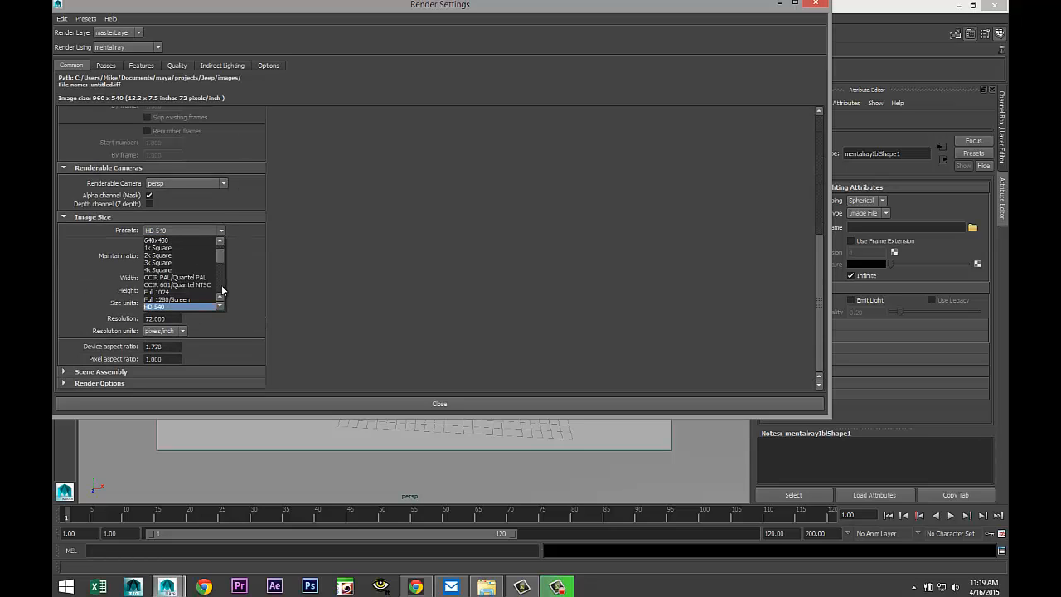
{"action": "scroll", "coordinate": [201, 281], "scroll_direction": "down", "scroll_amount": 2}
{"action": "left_click", "coordinate": [201, 305]}
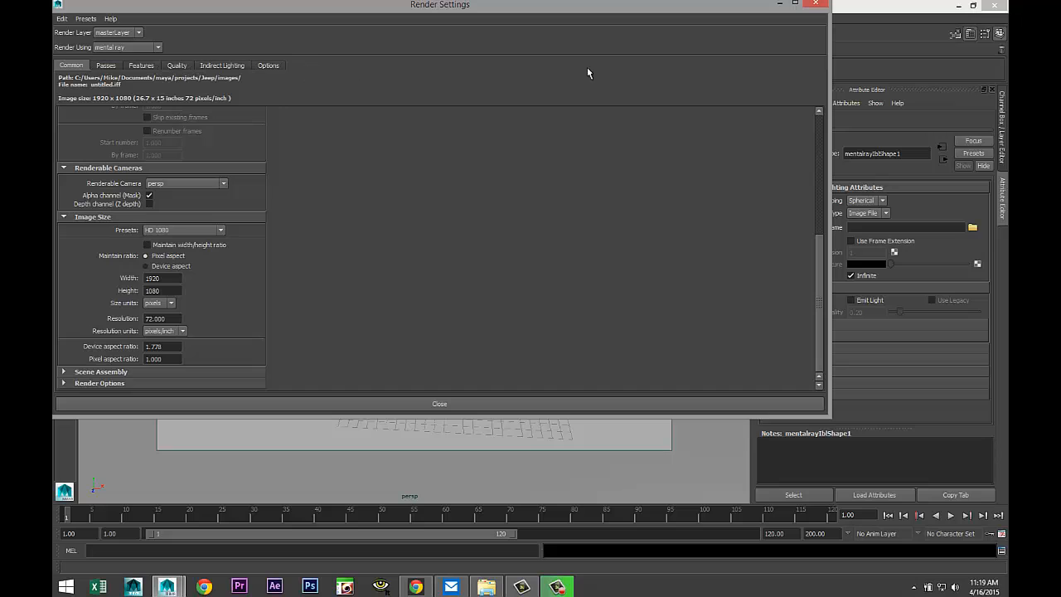
{"action": "left_click", "coordinate": [176, 65]}
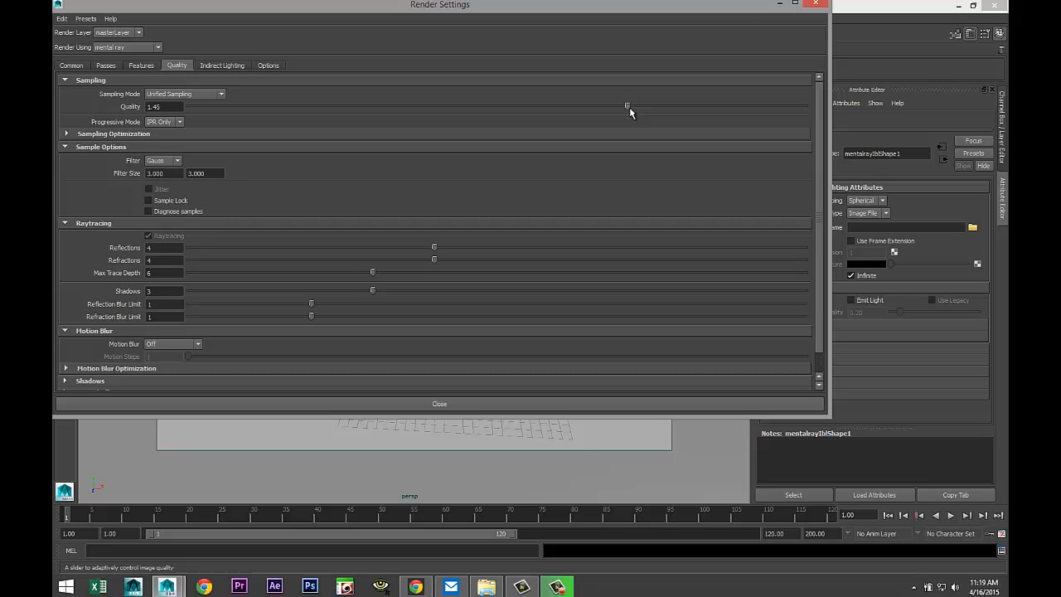
{"action": "left_click_drag", "start_coordinate": [606, 107], "coordinate": [640, 107]}
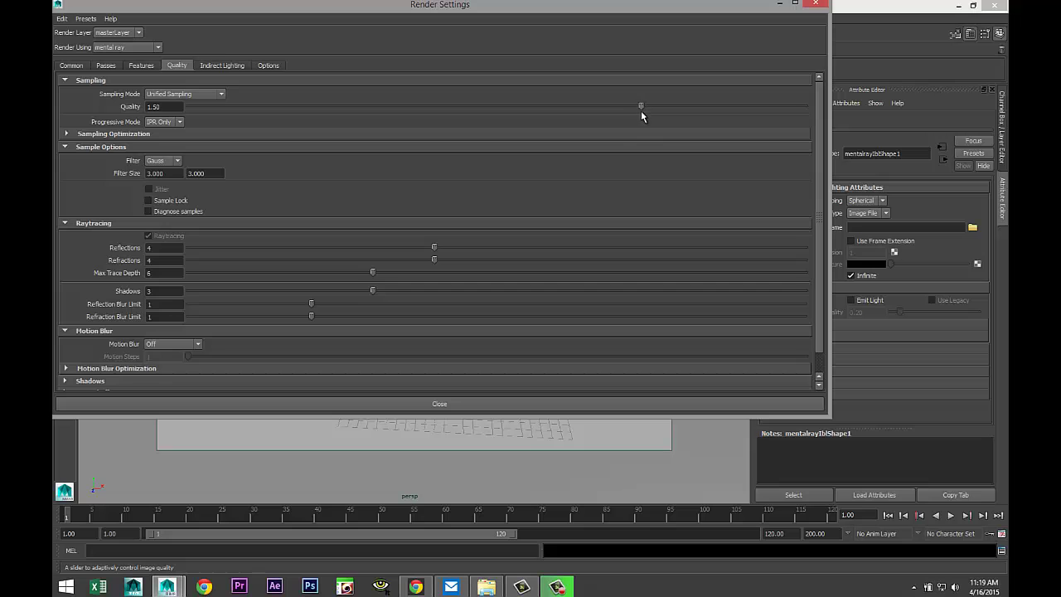
{"action": "left_click", "coordinate": [778, 5]}
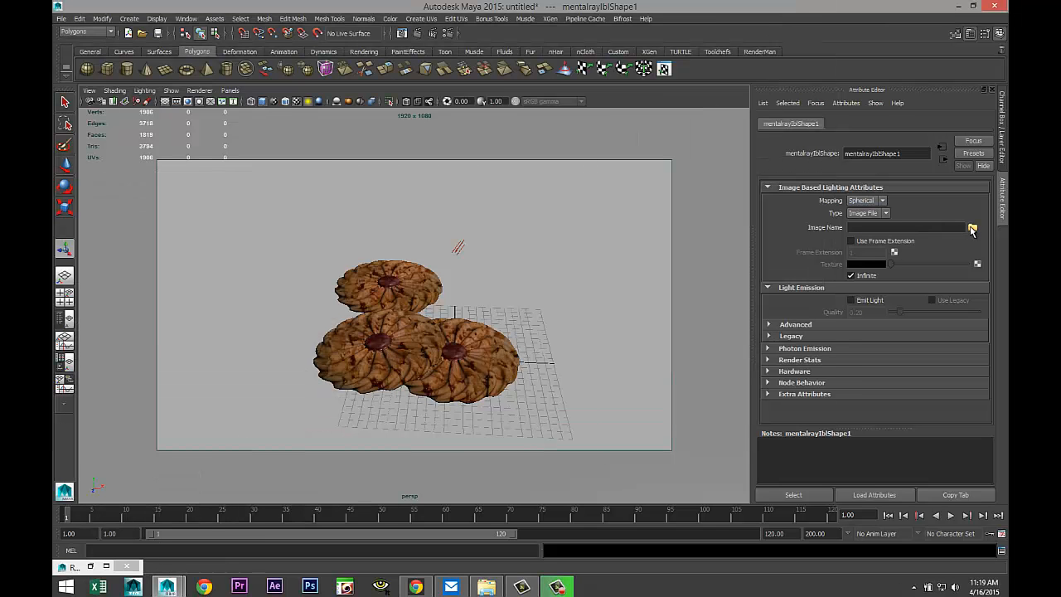
Step: Load Documents > maya > HDRI > Sunny office street.hdr as the image-based light's environment image
{"action": "left_click", "coordinate": [971, 227]}
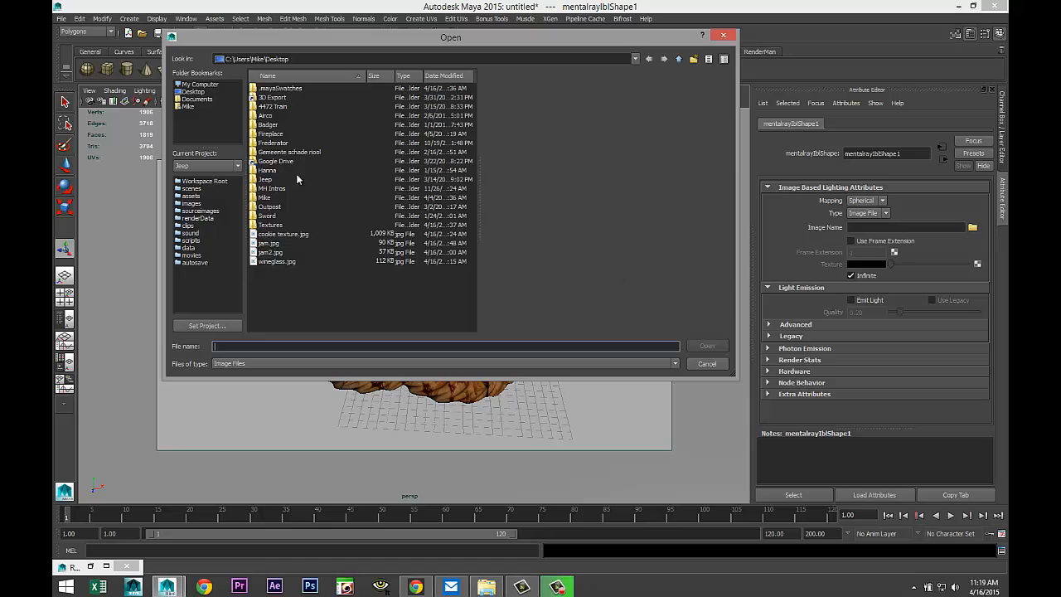
{"action": "left_click", "coordinate": [199, 99]}
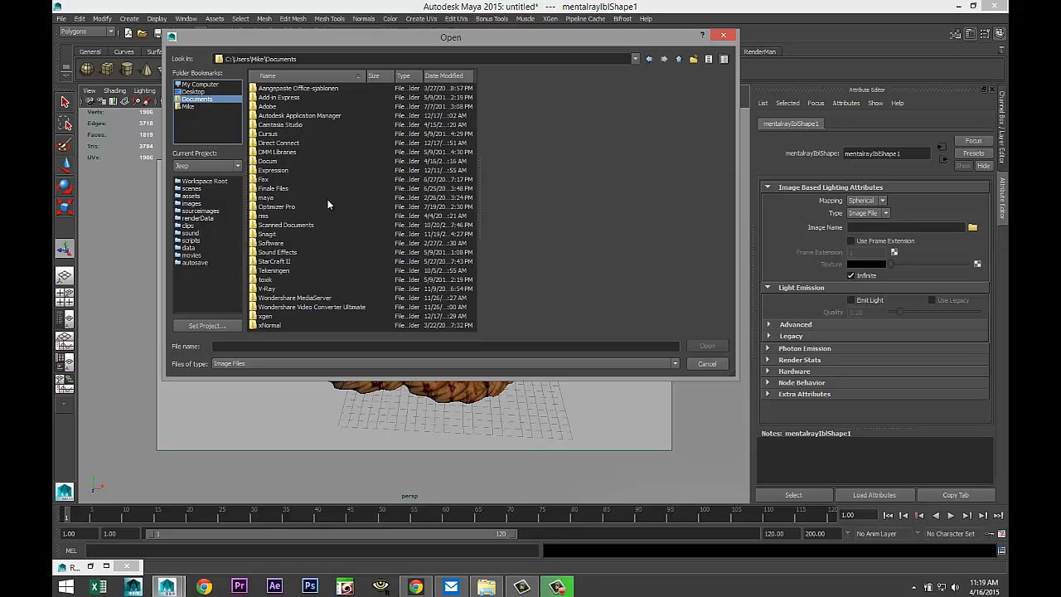
{"action": "double_click", "coordinate": [268, 198]}
{"action": "double_click", "coordinate": [267, 133]}
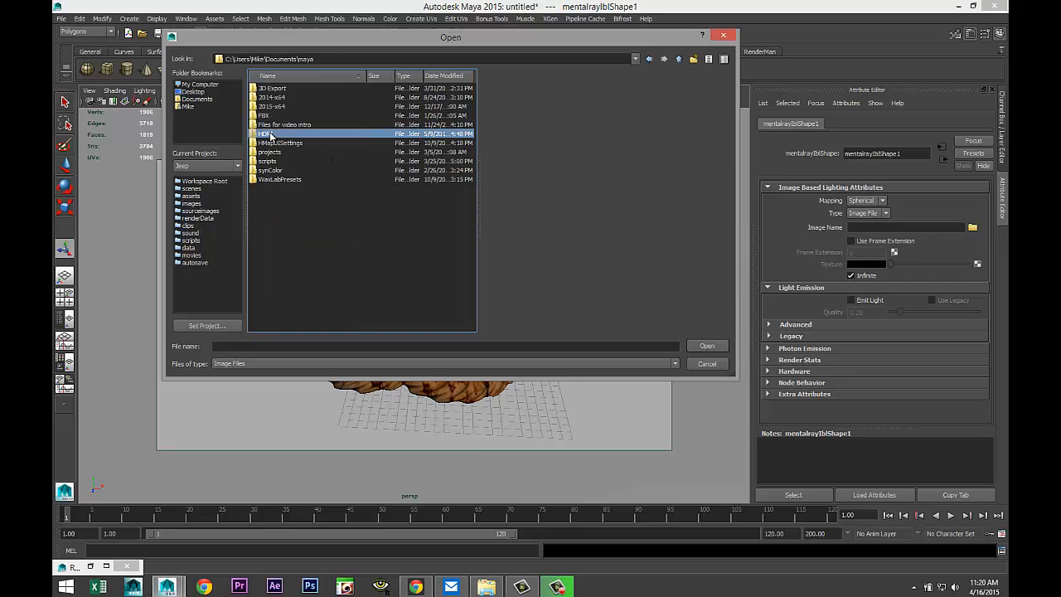
{"action": "scroll", "coordinate": [379, 207], "scroll_direction": "down", "scroll_amount": 5}
{"action": "scroll", "coordinate": [377, 214], "scroll_direction": "down", "scroll_amount": 5}
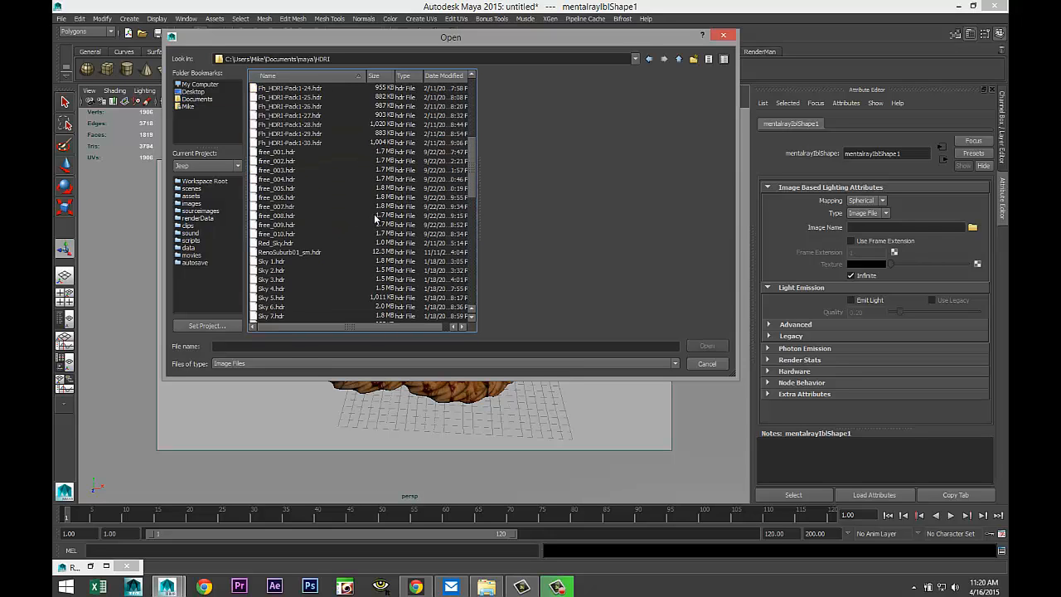
{"action": "scroll", "coordinate": [376, 218], "scroll_direction": "down", "scroll_amount": 5}
{"action": "scroll", "coordinate": [376, 217], "scroll_direction": "down", "scroll_amount": 4}
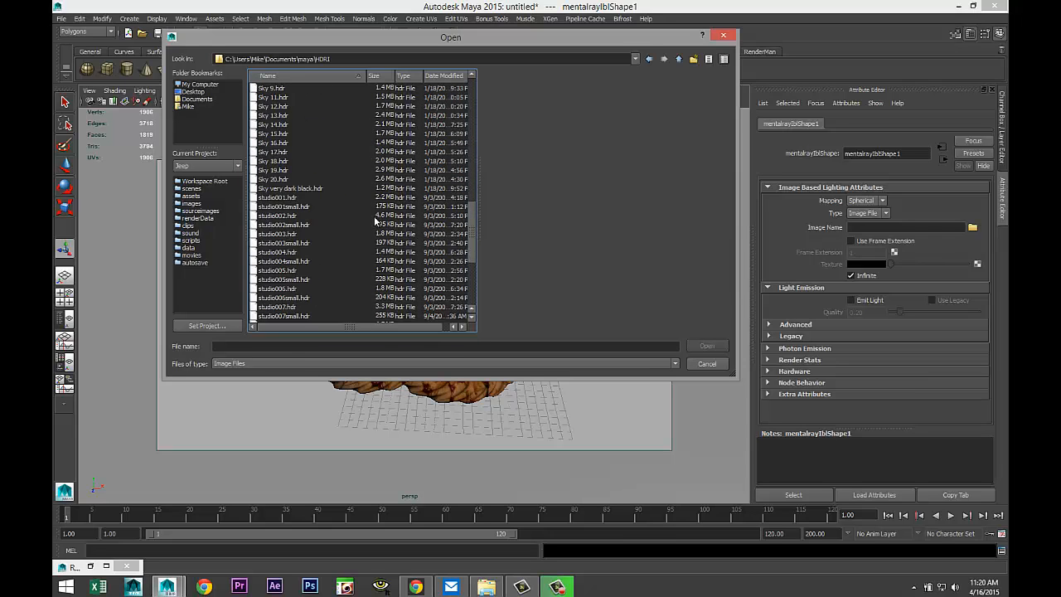
{"action": "scroll", "coordinate": [375, 222], "scroll_direction": "up", "scroll_amount": 1}
{"action": "scroll", "coordinate": [374, 224], "scroll_direction": "up", "scroll_amount": 1}
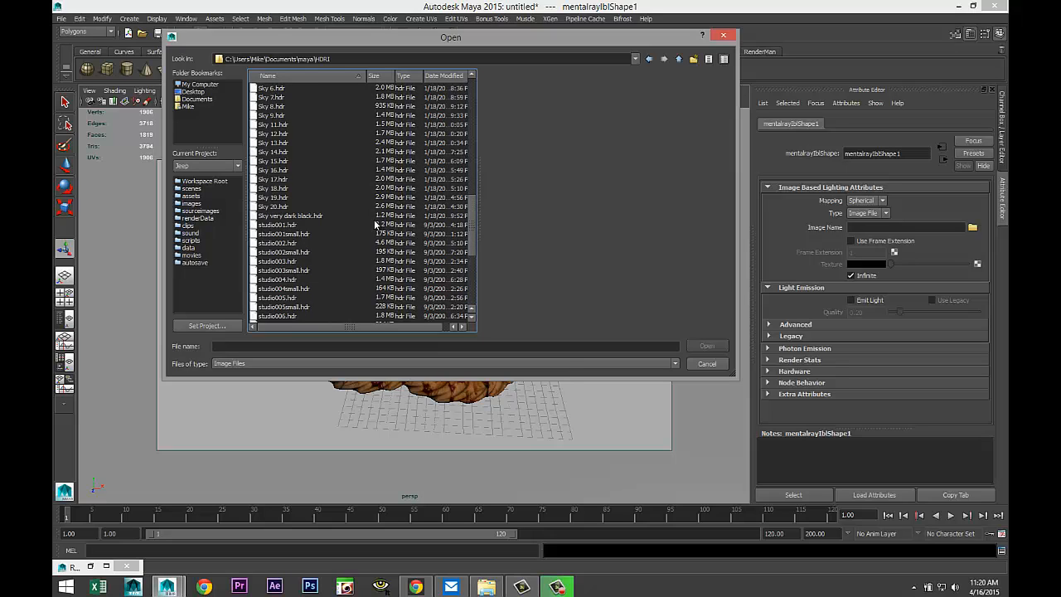
{"action": "scroll", "coordinate": [369, 217], "scroll_direction": "down", "scroll_amount": 5}
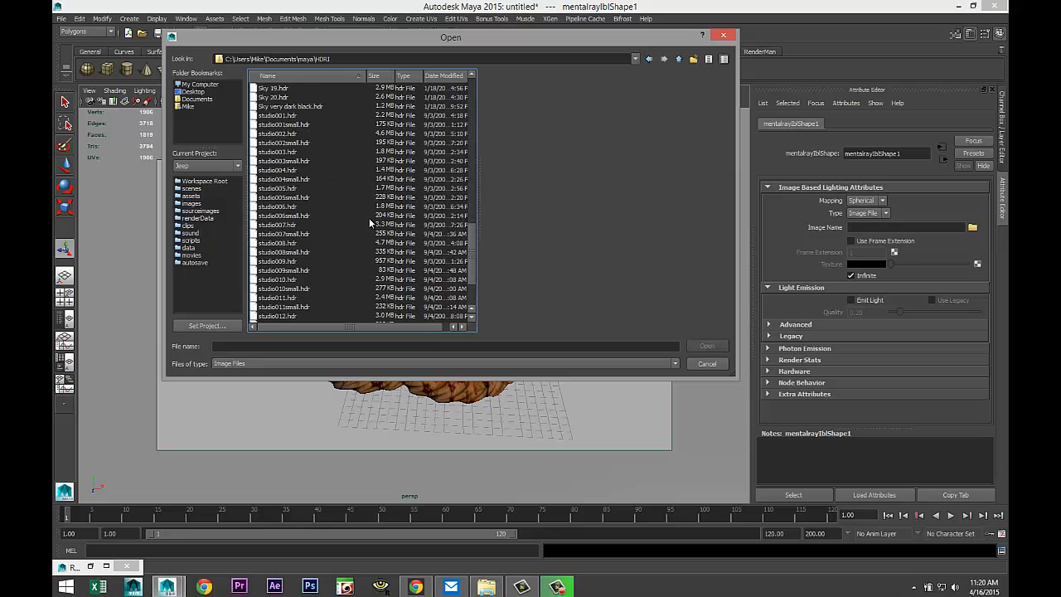
{"action": "scroll", "coordinate": [368, 219], "scroll_direction": "down", "scroll_amount": 3}
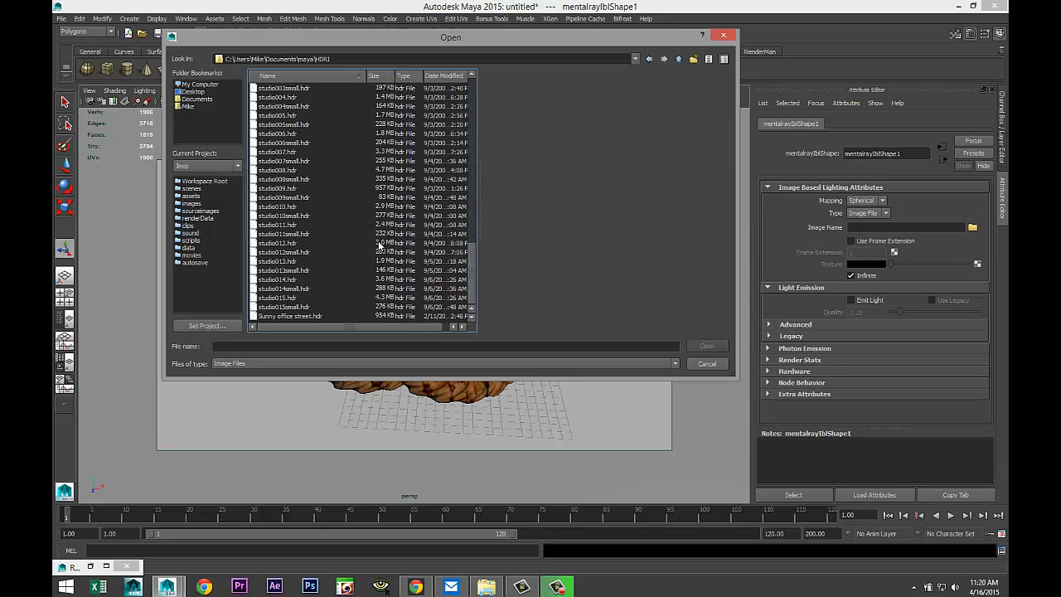
{"action": "left_click", "coordinate": [305, 316]}
{"action": "left_click", "coordinate": [707, 346]}
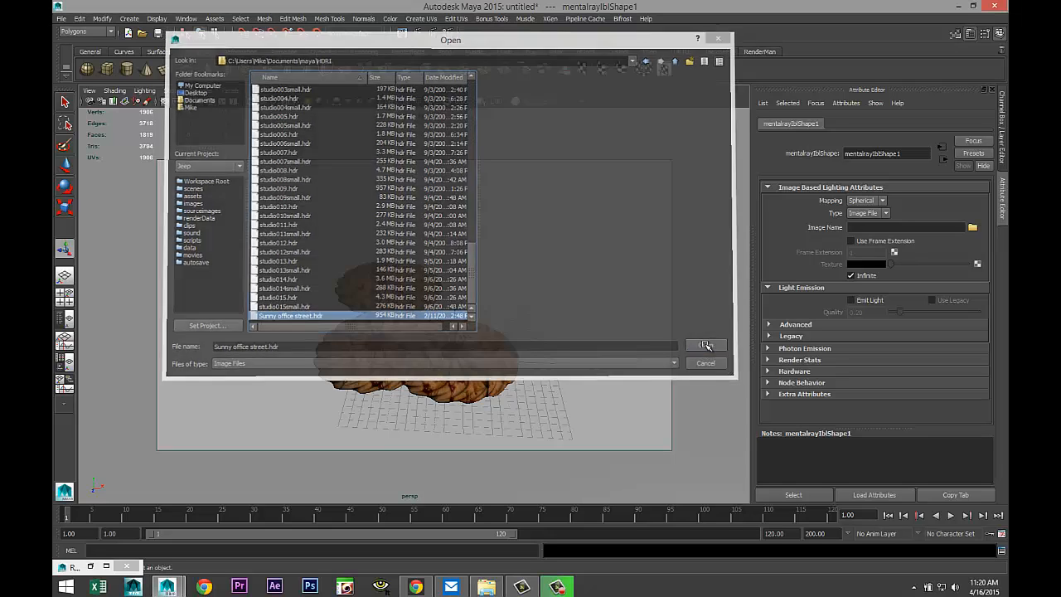
Step: Switch the viewport to the saved Cookie bookmark view
{"action": "left_click", "coordinate": [88, 90]}
{"action": "mouse_move", "coordinate": [109, 231]}
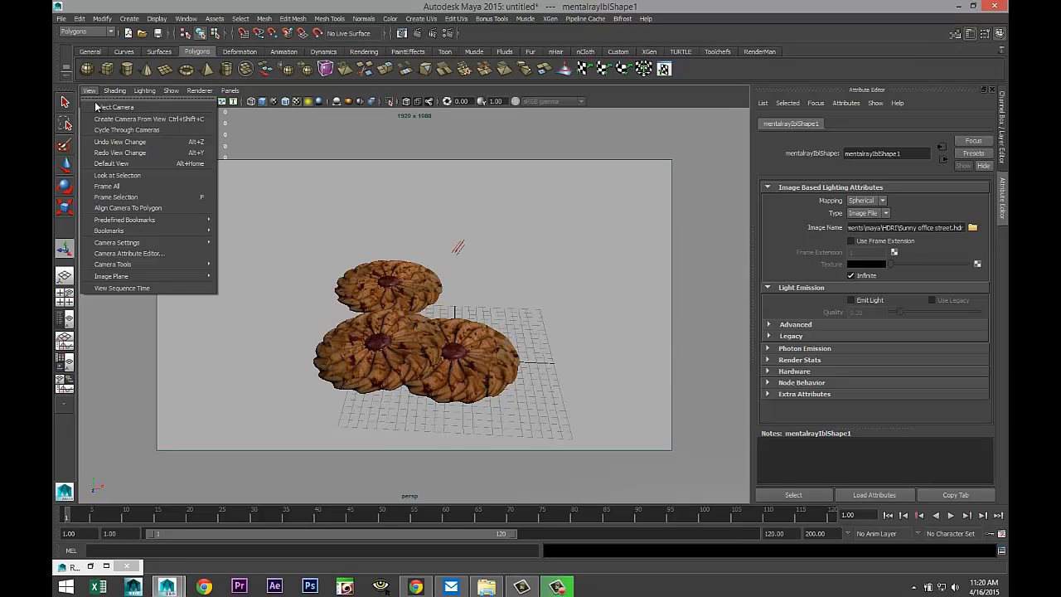
{"action": "left_click", "coordinate": [239, 231]}
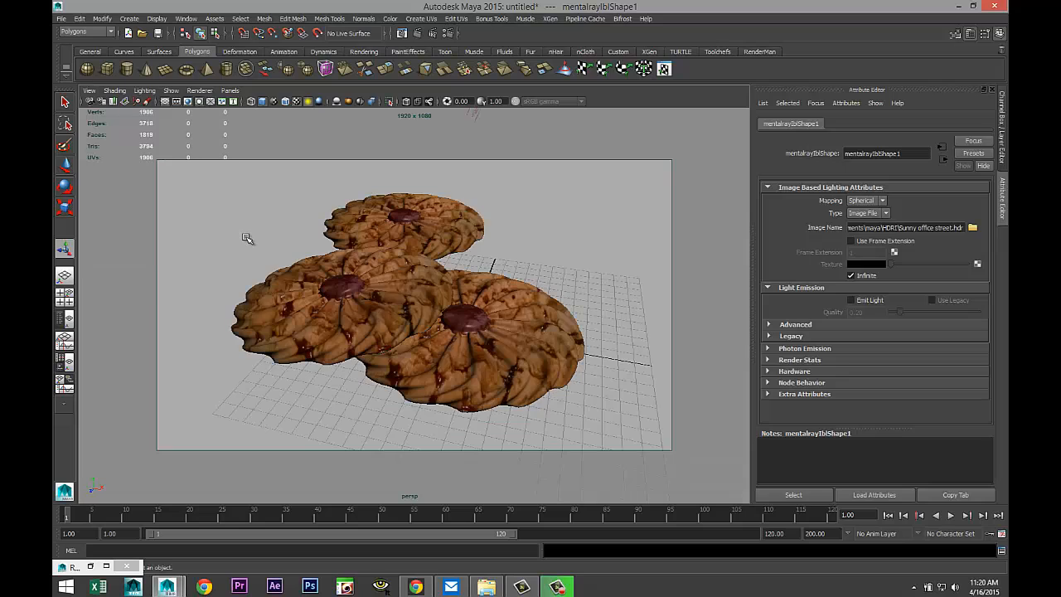
Step: Render the current frame with mental ray, review it and close the Render View
{"action": "left_click", "coordinate": [418, 34]}
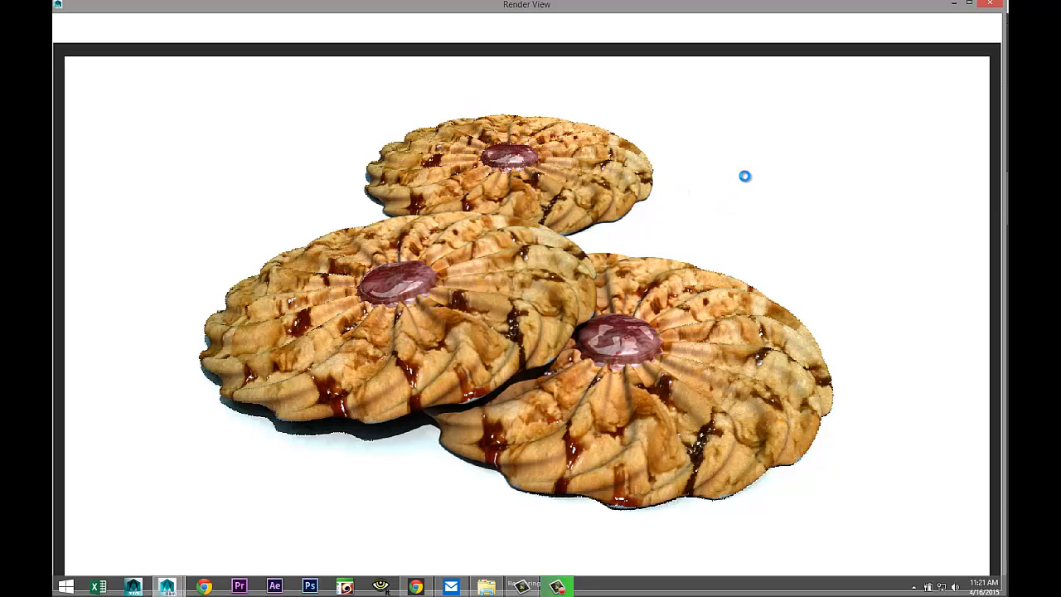
{"action": "left_click", "coordinate": [989, 4]}
{"action": "scroll", "coordinate": [456, 348], "scroll_direction": "up", "scroll_amount": 3}
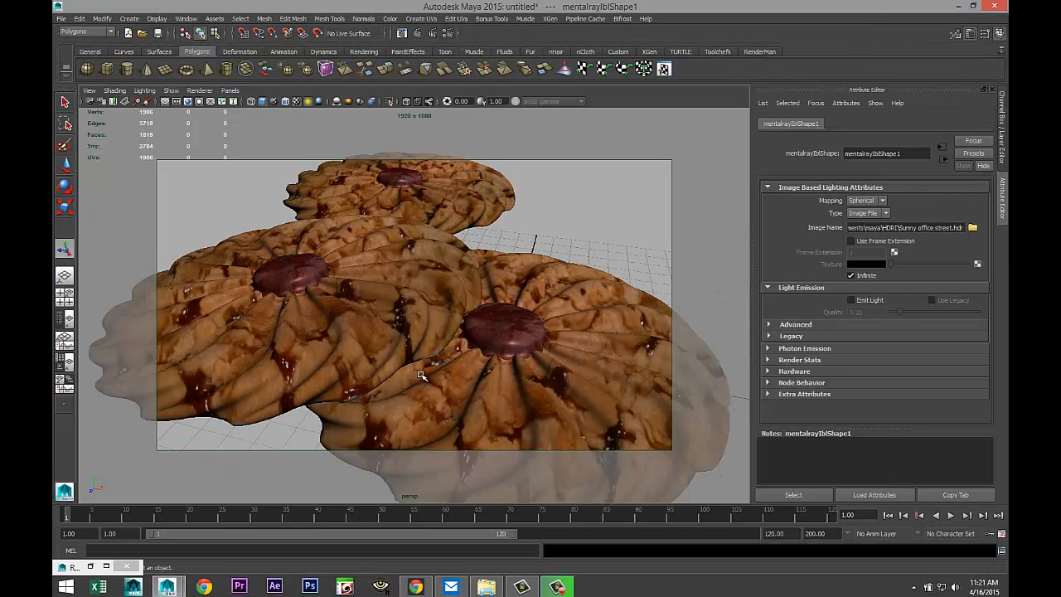
Step: Select the right-hand cookie and navigate to its blinn1 material in the Attribute Editor
{"action": "left_click", "coordinate": [493, 327]}
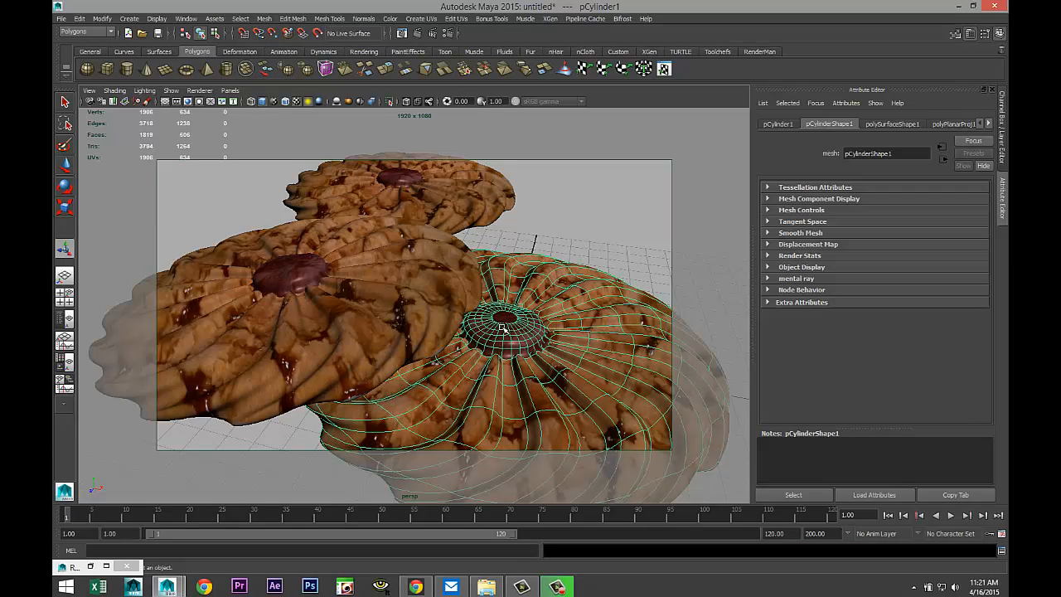
{"action": "right_click_drag", "start_coordinate": [507, 321], "coordinate": [512, 346]}
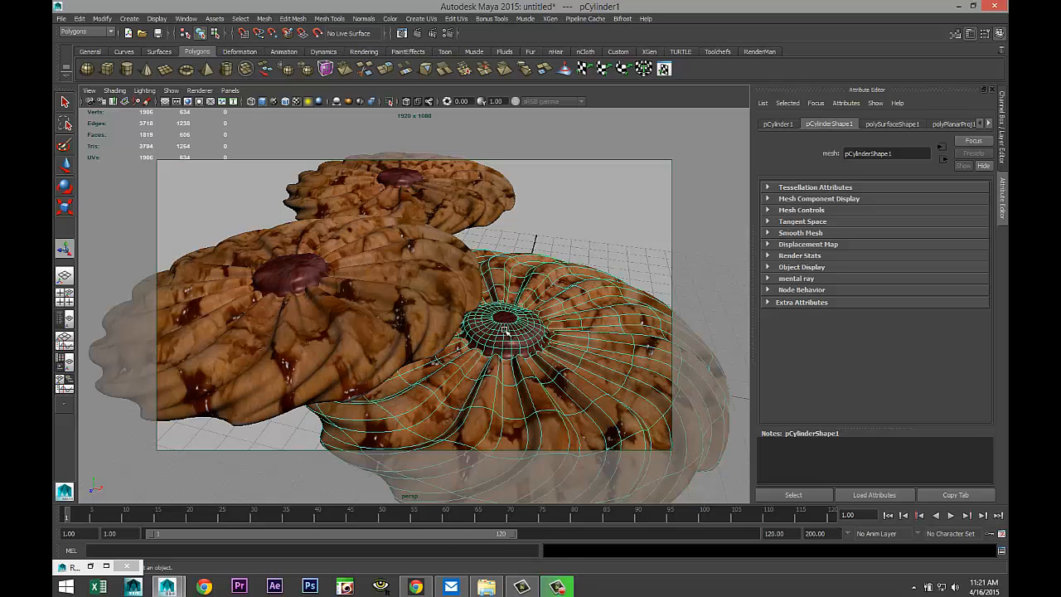
{"action": "left_click", "coordinate": [990, 125]}
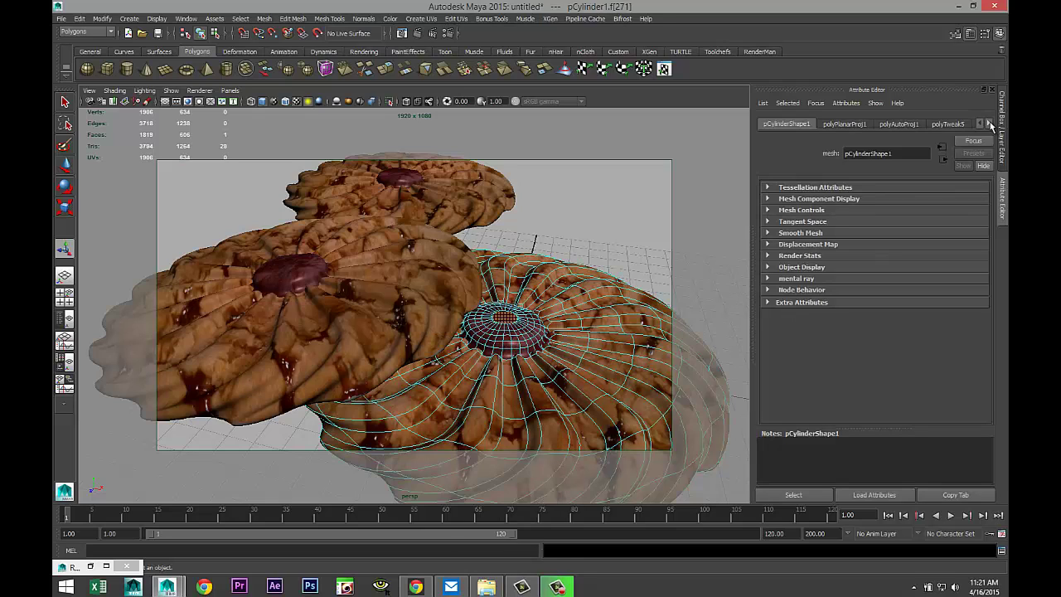
{"action": "left_click", "coordinate": [990, 124]}
{"action": "left_click", "coordinate": [989, 124]}
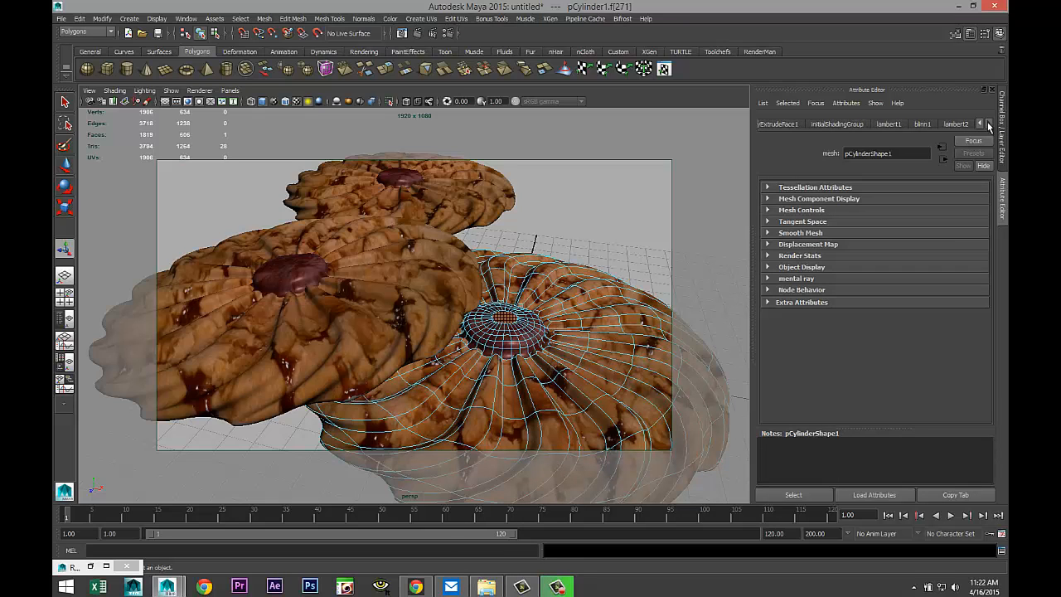
{"action": "left_click", "coordinate": [922, 124]}
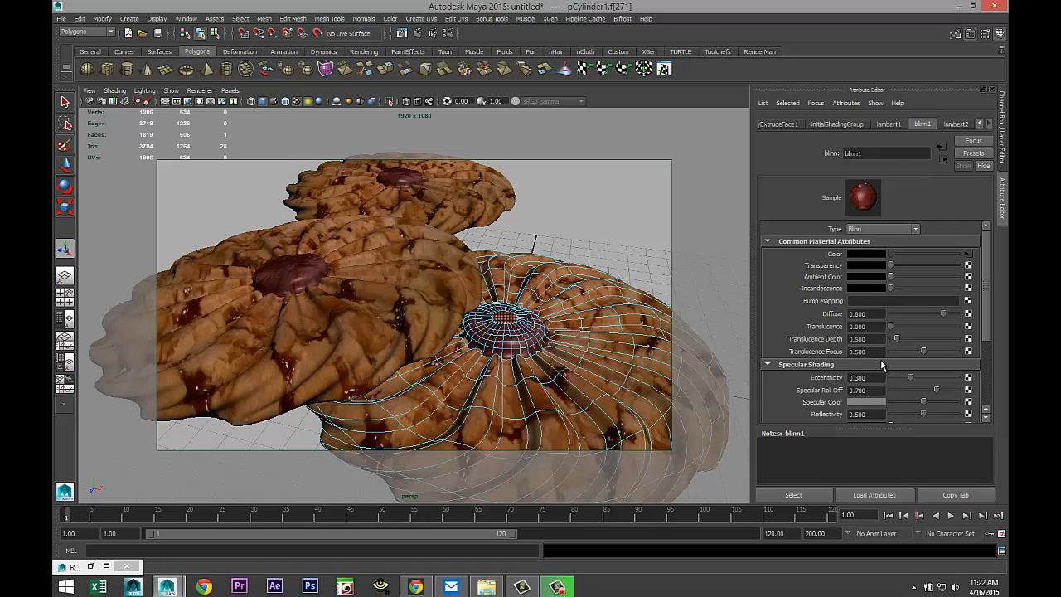
{"action": "scroll", "coordinate": [904, 326], "scroll_direction": "down", "scroll_amount": 1}
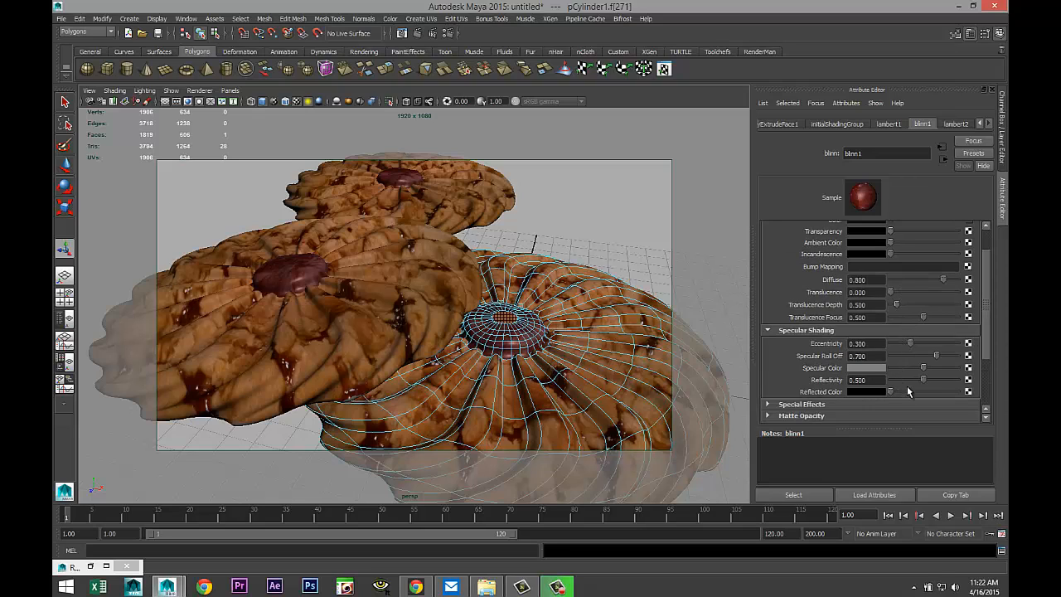
Step: Change blinn1's Reflectivity from 0.5 to 0.3
{"action": "left_click_drag", "start_coordinate": [880, 380], "coordinate": [788, 378]}
{"action": "type", "text": "0.3"}
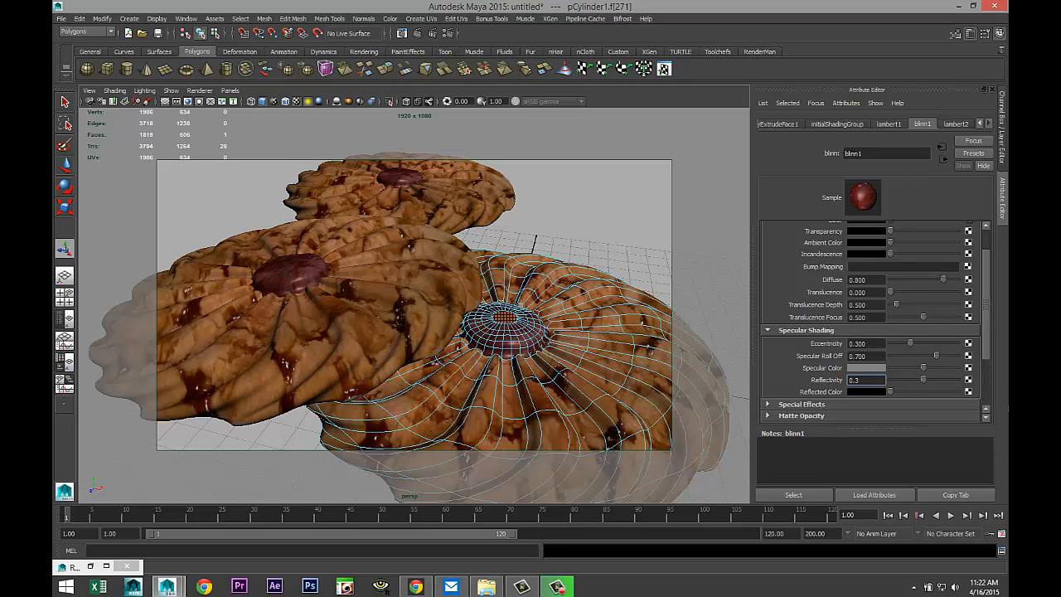
{"action": "key", "text": "Return"}
Step: Tumble the view and pick rim faces on a cookie in component mode
{"action": "middle_click_drag", "start_coordinate": [315, 361], "coordinate": [322, 340], "text": "alt"}
{"action": "left_click_drag", "start_coordinate": [321, 341], "coordinate": [364, 356], "text": "alt"}
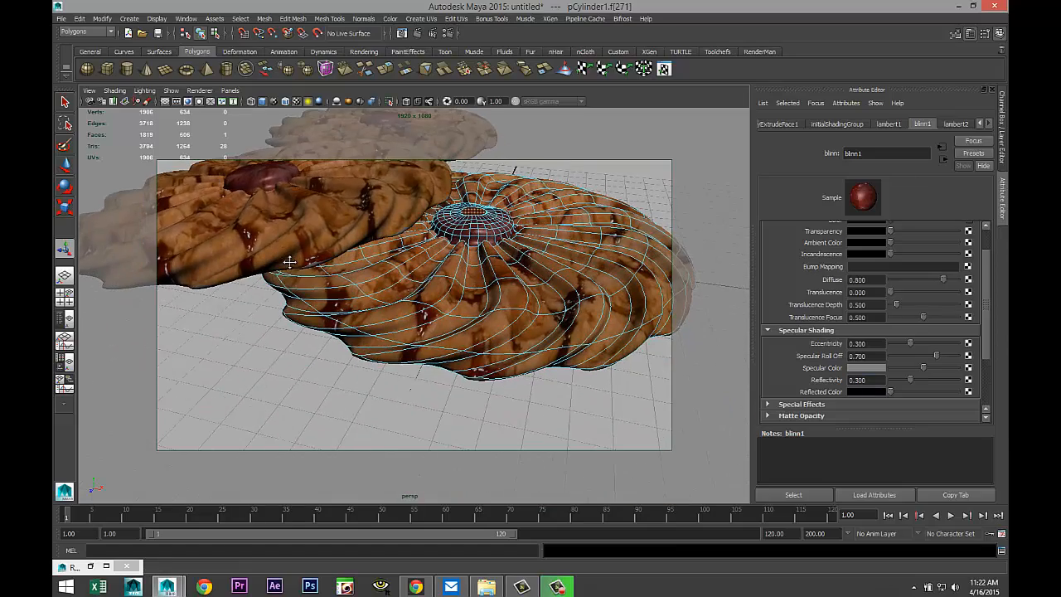
{"action": "left_click_drag", "start_coordinate": [431, 385], "coordinate": [441, 382], "text": "alt"}
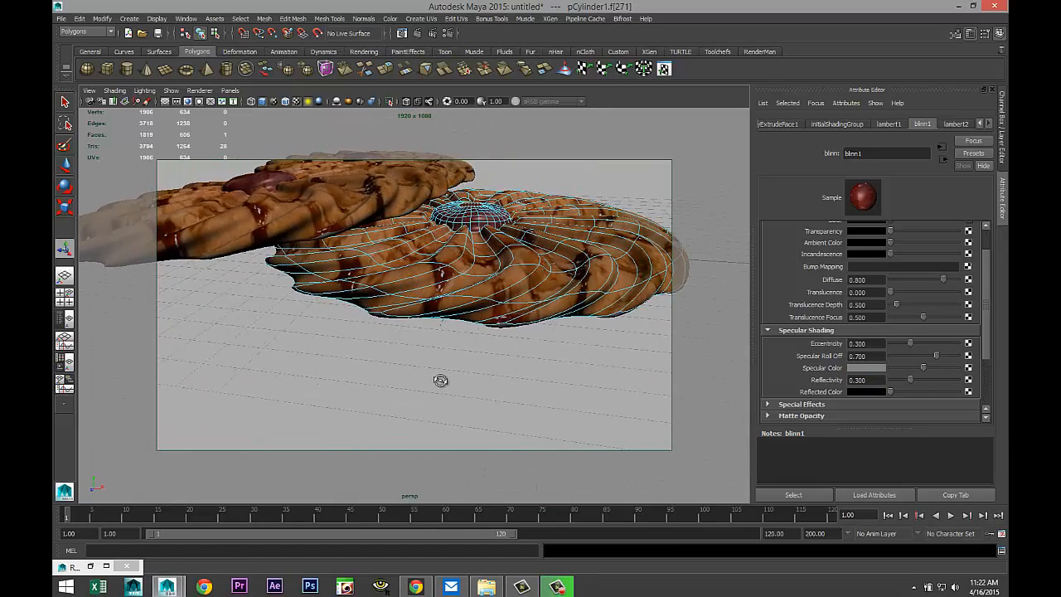
{"action": "right_click_drag", "start_coordinate": [610, 328], "coordinate": [613, 340]}
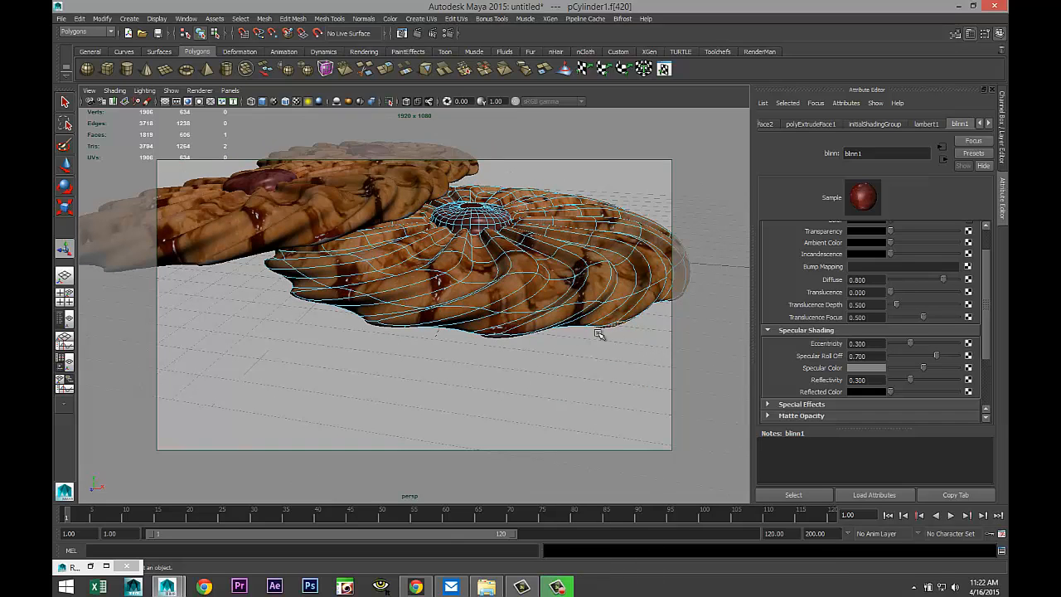
{"action": "left_click", "coordinate": [500, 336]}
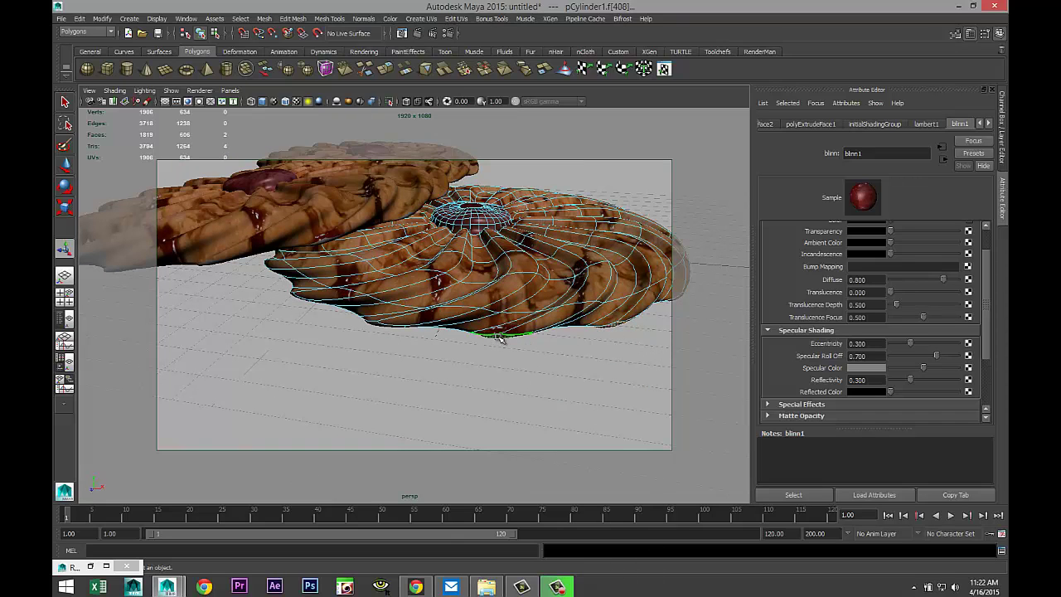
{"action": "left_click", "coordinate": [382, 328]}
Step: Select both front cookie meshes and assign the existing lambert2 material
{"action": "left_click_drag", "start_coordinate": [288, 365], "coordinate": [389, 331], "text": "alt"}
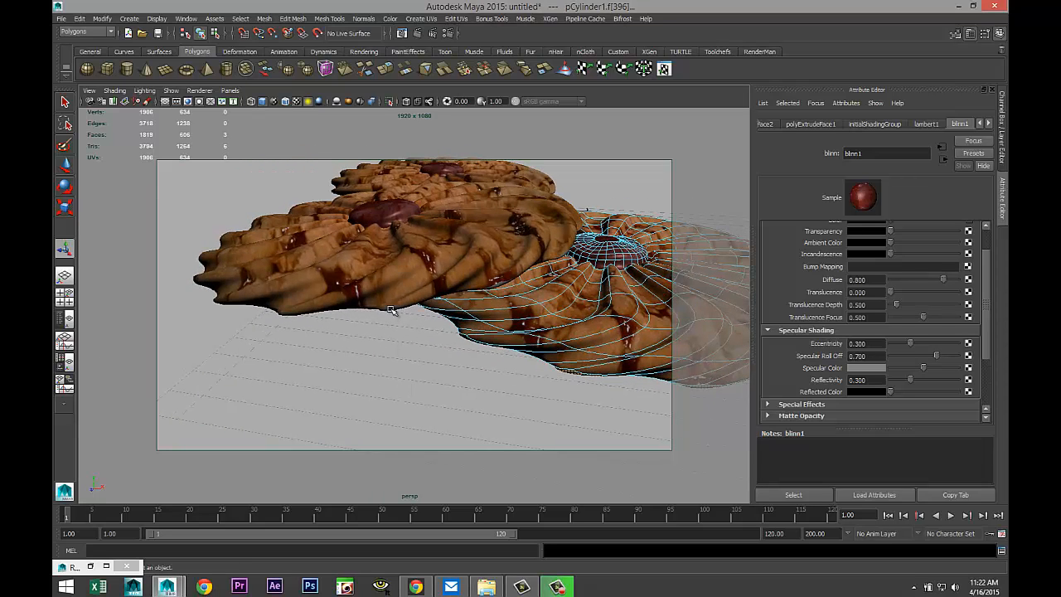
{"action": "left_click", "coordinate": [392, 310]}
{"action": "right_click_drag", "start_coordinate": [392, 310], "coordinate": [398, 333]}
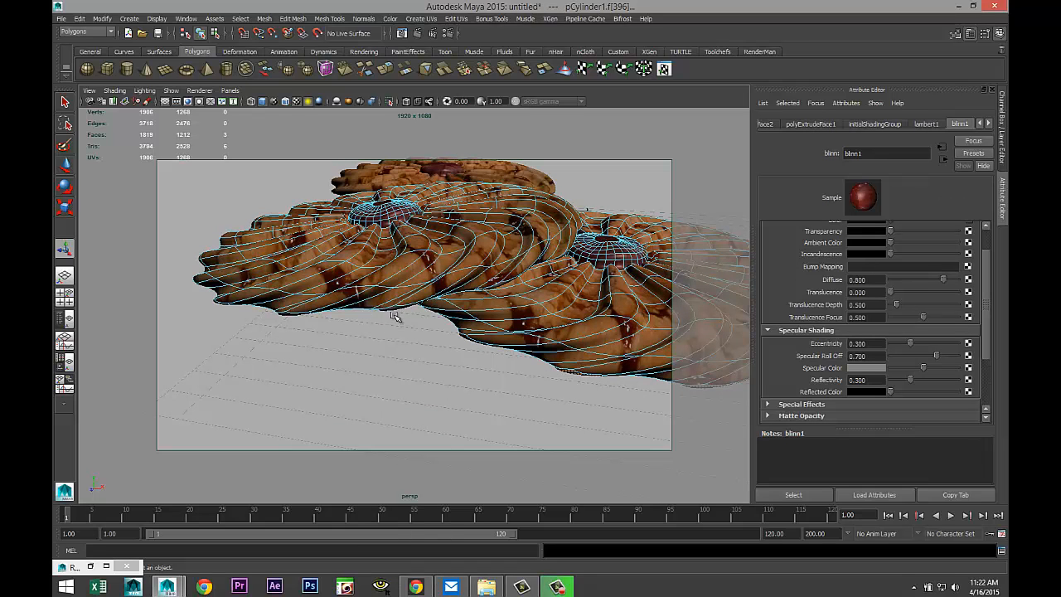
{"action": "left_click", "coordinate": [286, 316], "text": "shift"}
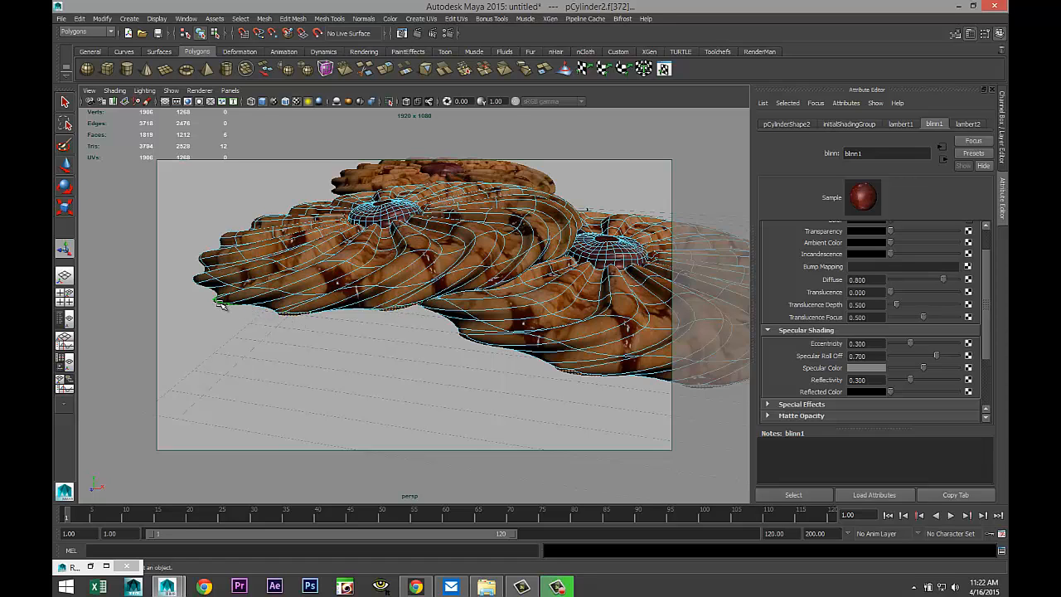
{"action": "right_click_drag", "start_coordinate": [222, 304], "coordinate": [248, 556]}
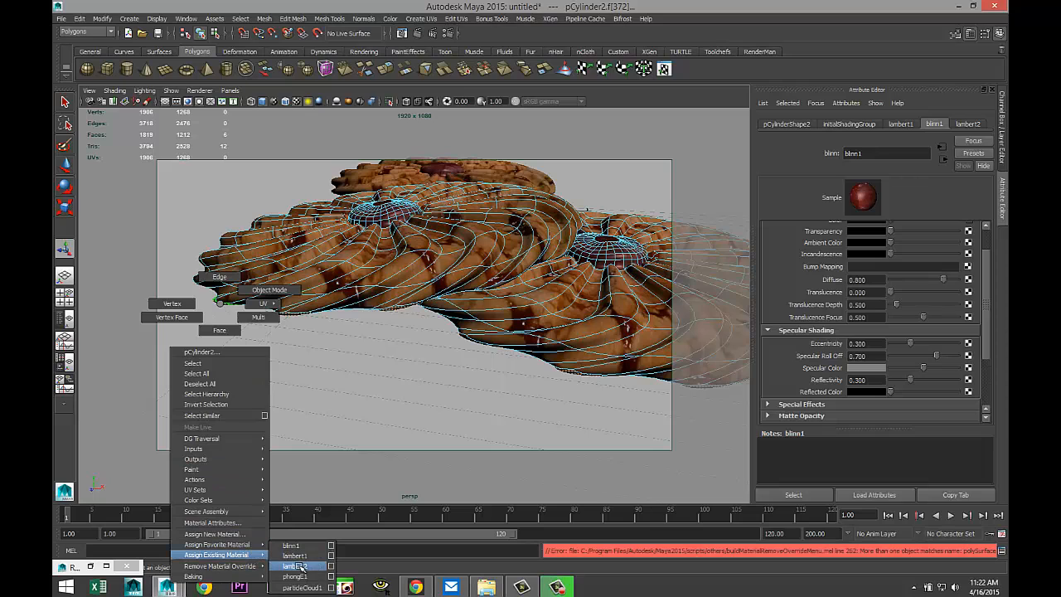
{"action": "left_click", "coordinate": [301, 570]}
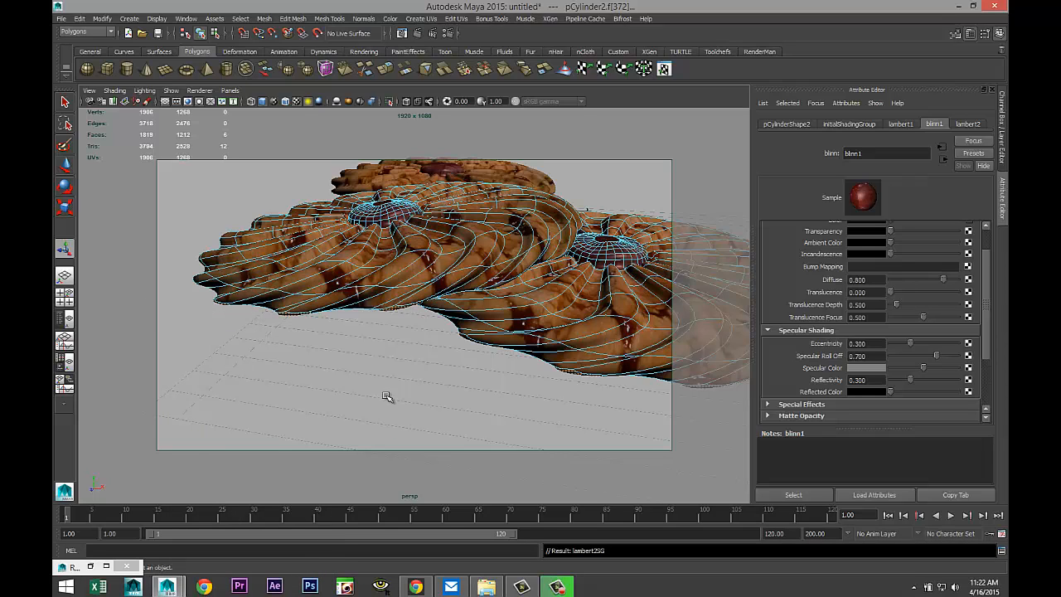
{"action": "scroll", "coordinate": [358, 362], "scroll_direction": "down", "scroll_amount": 5}
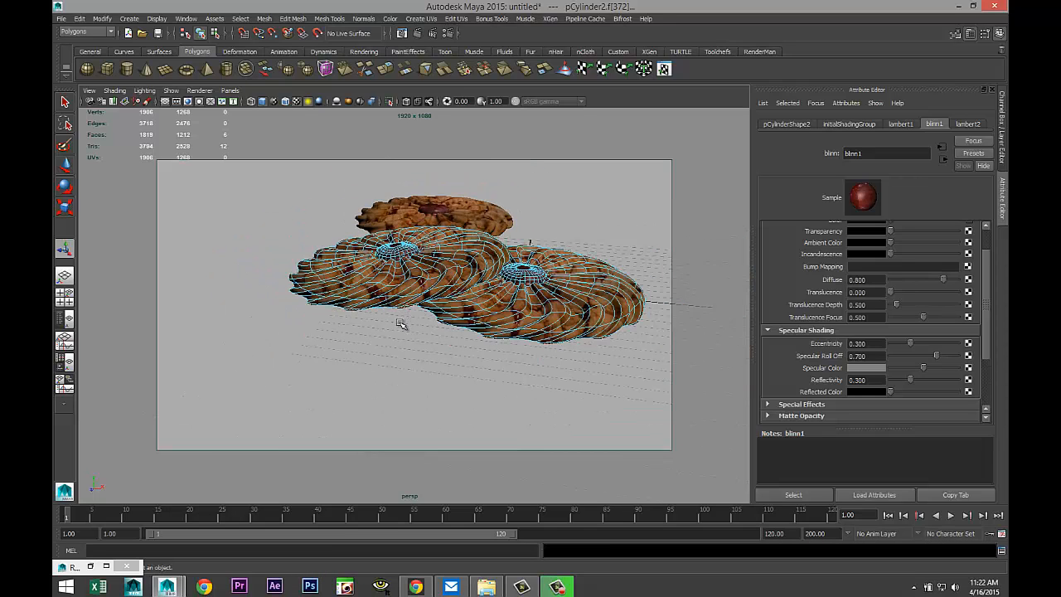
{"action": "scroll", "coordinate": [458, 335], "scroll_direction": "down", "scroll_amount": 2}
Step: Select the ground plane in face mode and show its phongE1 material in the Attribute Editor
{"action": "left_click_drag", "start_coordinate": [459, 335], "coordinate": [480, 315], "text": "alt"}
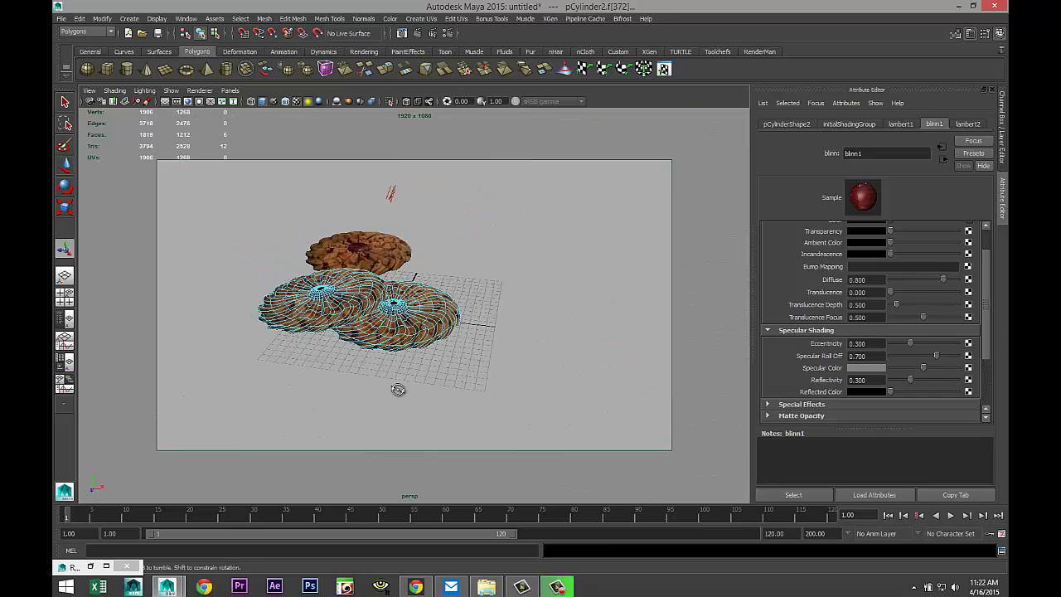
{"action": "left_click", "coordinate": [539, 295]}
{"action": "right_click_drag", "start_coordinate": [568, 262], "coordinate": [572, 285]}
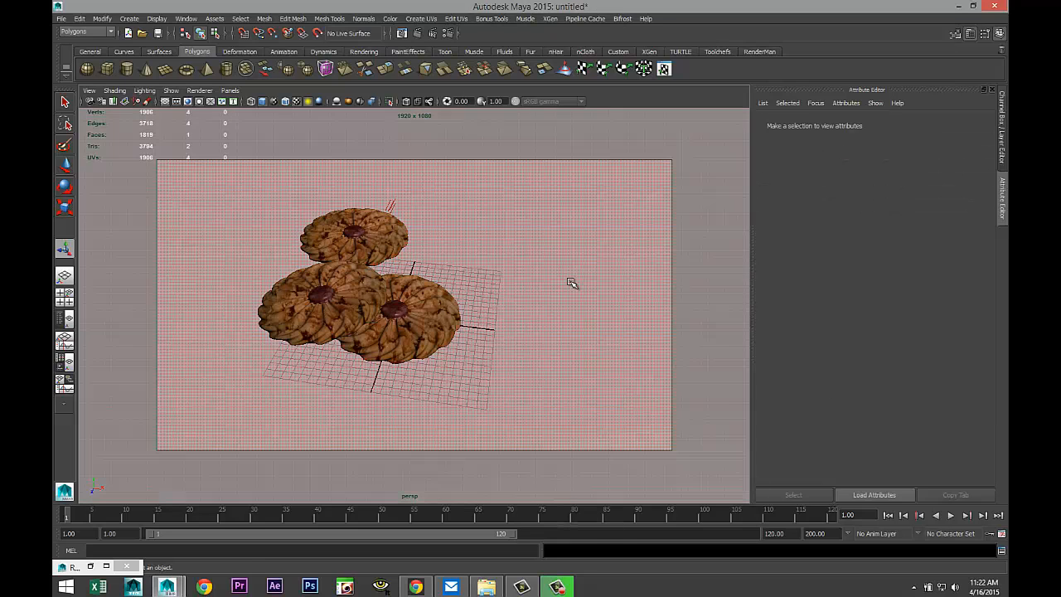
{"action": "left_click", "coordinate": [871, 123]}
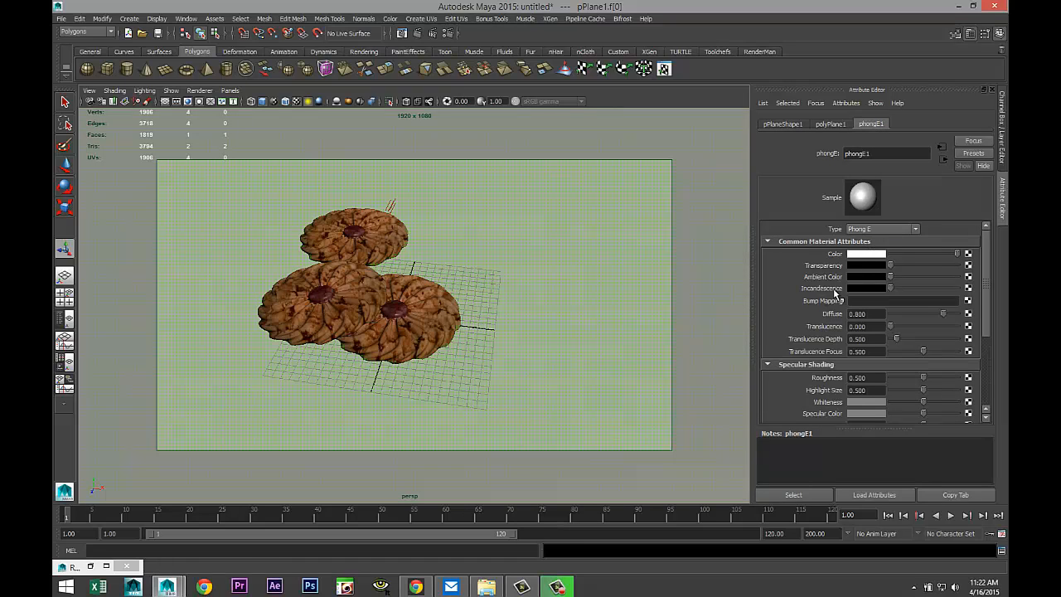
{"action": "scroll", "coordinate": [636, 308], "scroll_direction": "up", "scroll_amount": 3}
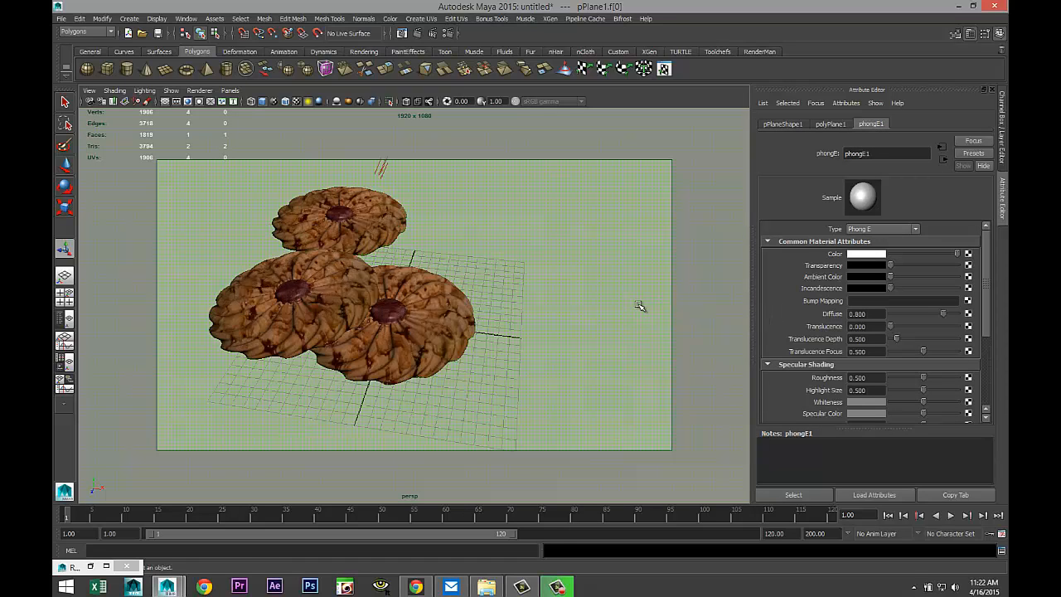
Step: Reframe the view around the cookies and cycle the viewport background shading with Alt+B
{"action": "right_click_drag", "start_coordinate": [649, 304], "coordinate": [552, 303], "text": "alt"}
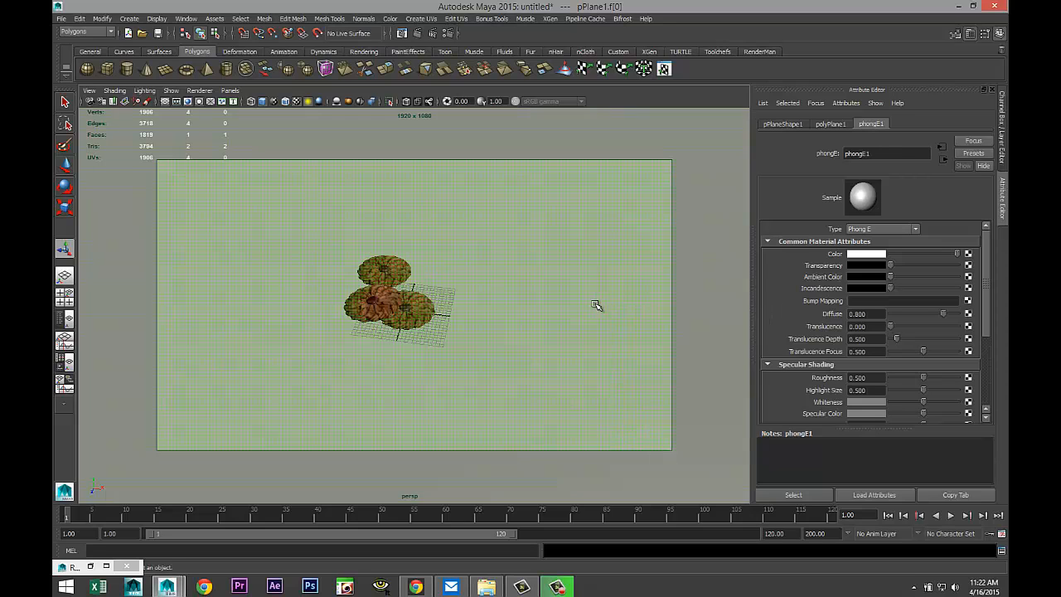
{"action": "left_click_drag", "start_coordinate": [552, 303], "coordinate": [556, 304], "text": "alt"}
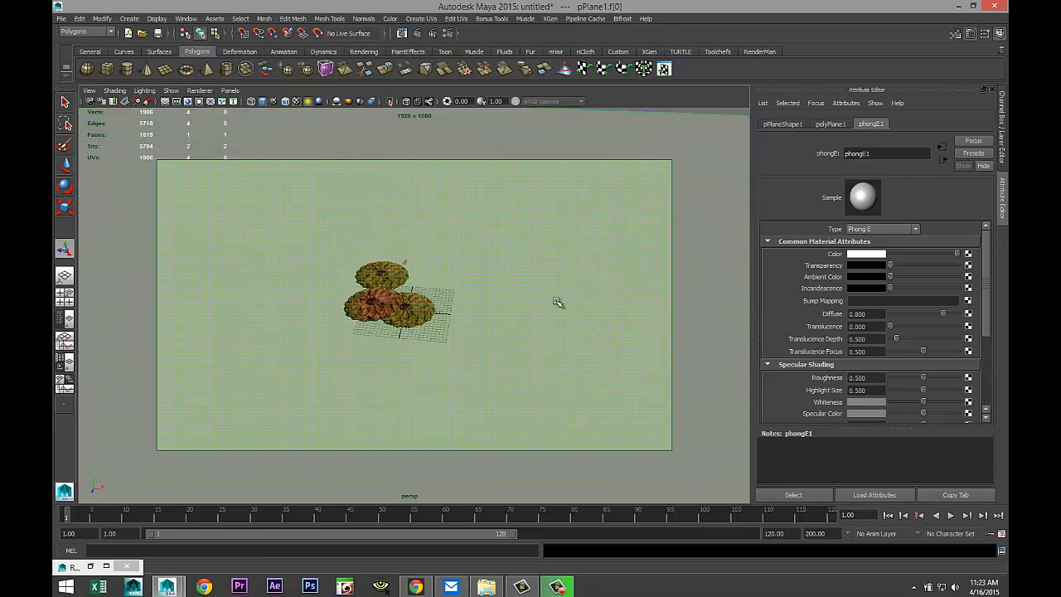
{"action": "scroll", "coordinate": [556, 303], "scroll_direction": "down", "scroll_amount": 3}
{"action": "scroll", "coordinate": [547, 305], "scroll_direction": "up", "scroll_amount": 3}
{"action": "scroll", "coordinate": [533, 307], "scroll_direction": "up", "scroll_amount": 2}
{"action": "scroll", "coordinate": [534, 307], "scroll_direction": "up", "scroll_amount": 2}
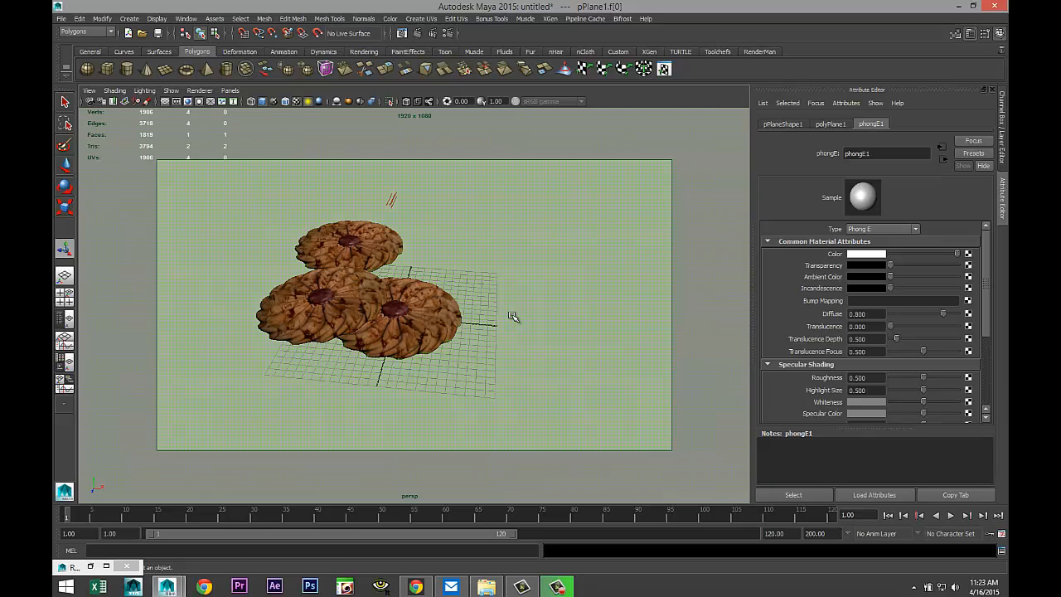
{"action": "mouse_move", "coordinate": [517, 317]}
{"action": "middle_mouse_down", "text": "alt"}
{"action": "mouse_move", "coordinate": [586, 326]}
{"action": "mouse_move", "coordinate": [571, 327]}
{"action": "middle_mouse_up", "text": "alt"}
{"action": "scroll", "coordinate": [580, 329], "scroll_direction": "up", "scroll_amount": 2}
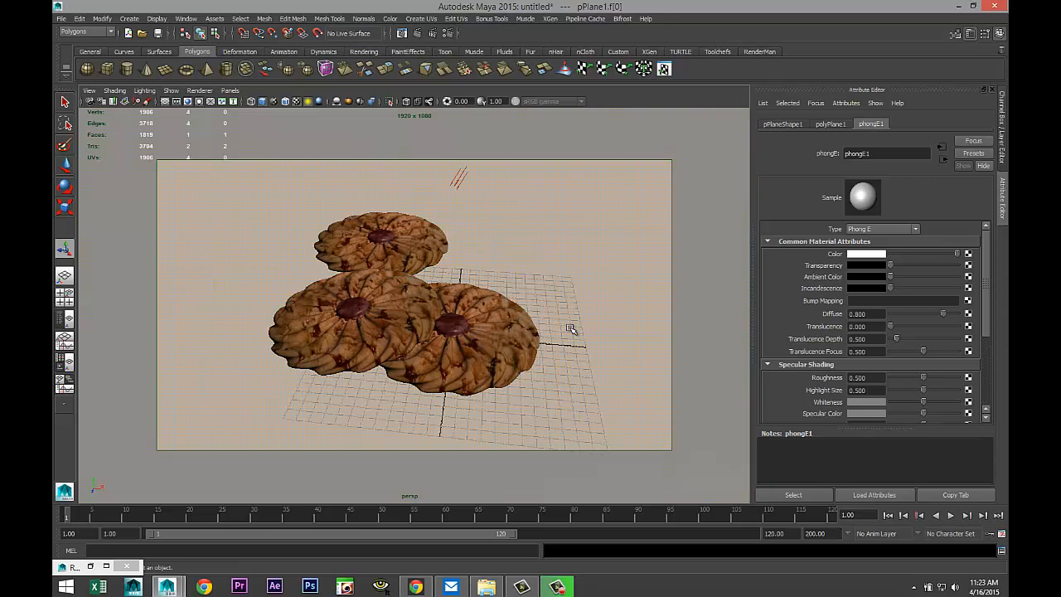
{"action": "mouse_move", "coordinate": [582, 332]}
{"action": "left_mouse_down", "text": "alt"}
{"action": "mouse_move", "coordinate": [600, 301]}
{"action": "mouse_move", "coordinate": [601, 318]}
{"action": "left_mouse_up", "text": "alt"}
{"action": "key", "text": "alt+b"}
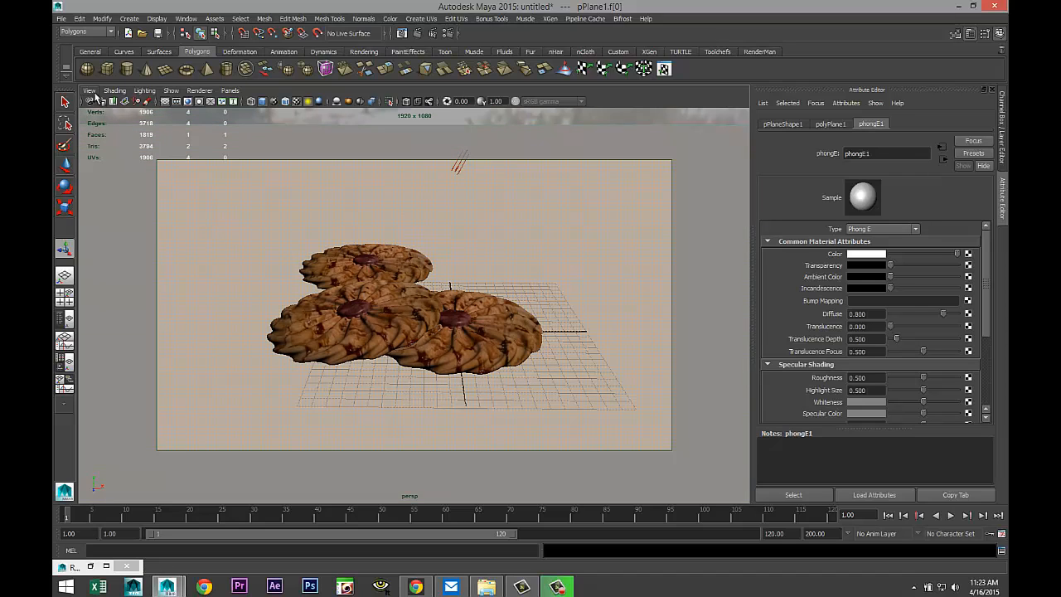
Step: Jump the perspective camera to the saved Cookie bookmark via View > Bookmarks
{"action": "left_click", "coordinate": [90, 91]}
{"action": "mouse_move", "coordinate": [109, 230]}
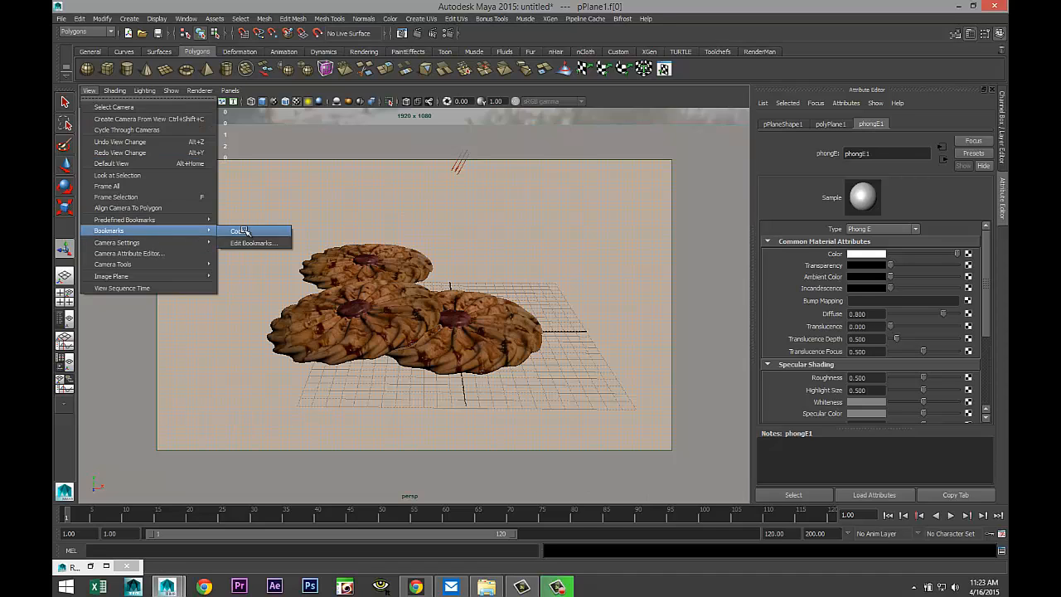
{"action": "left_click", "coordinate": [241, 231]}
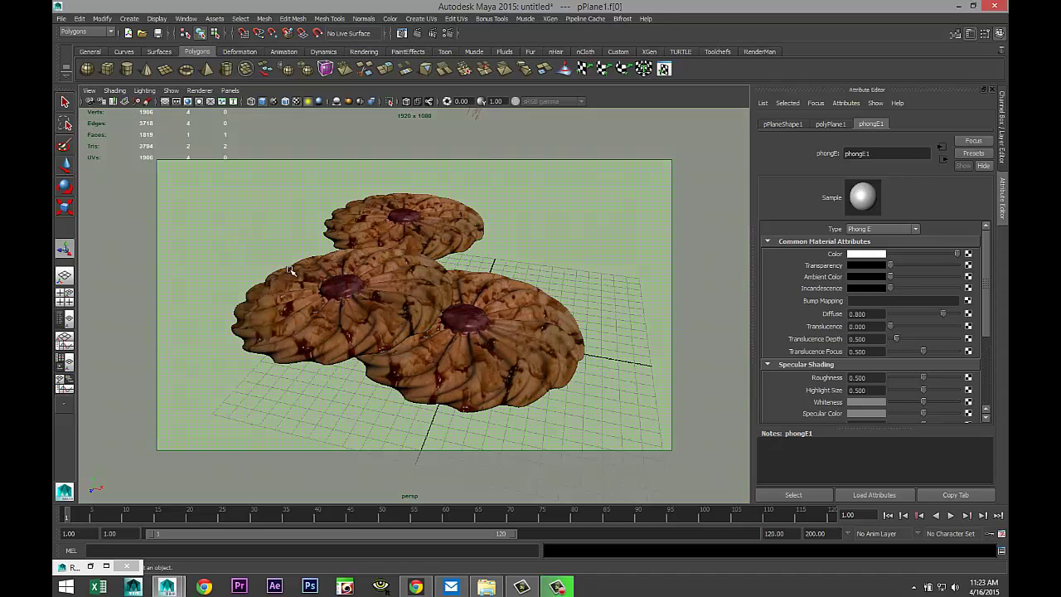
Step: Render the current frame with mental ray into the Render View
{"action": "left_click", "coordinate": [416, 34]}
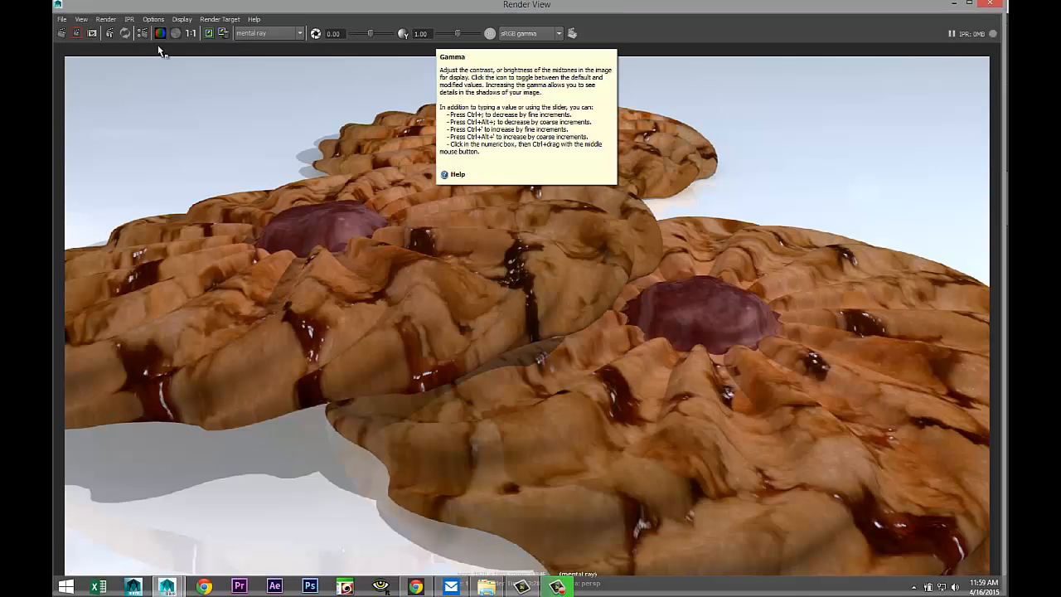